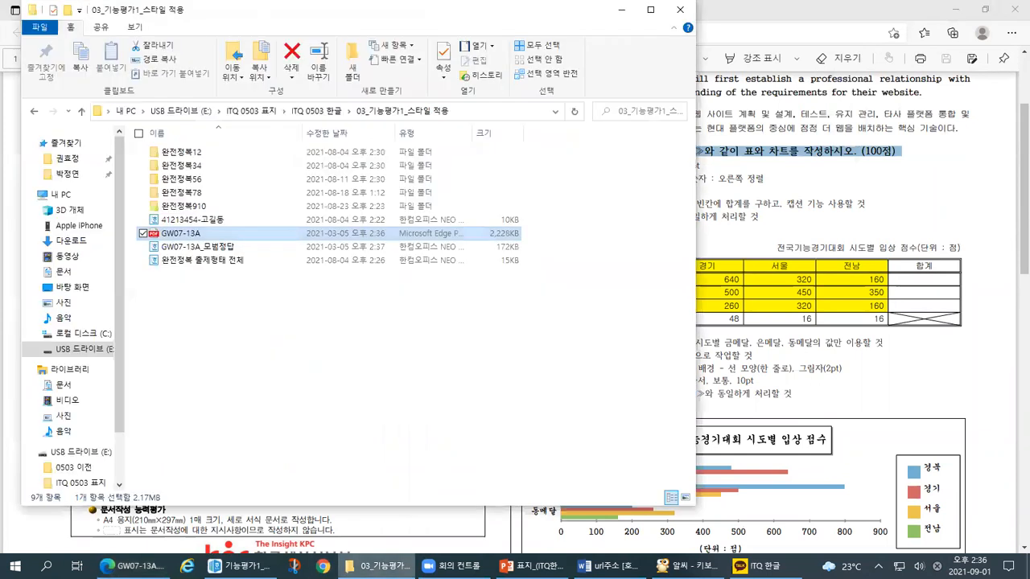
# Open the model answer file GW07-13A_모범정답 and bring its document to the front.
pyautogui.click(202, 248)
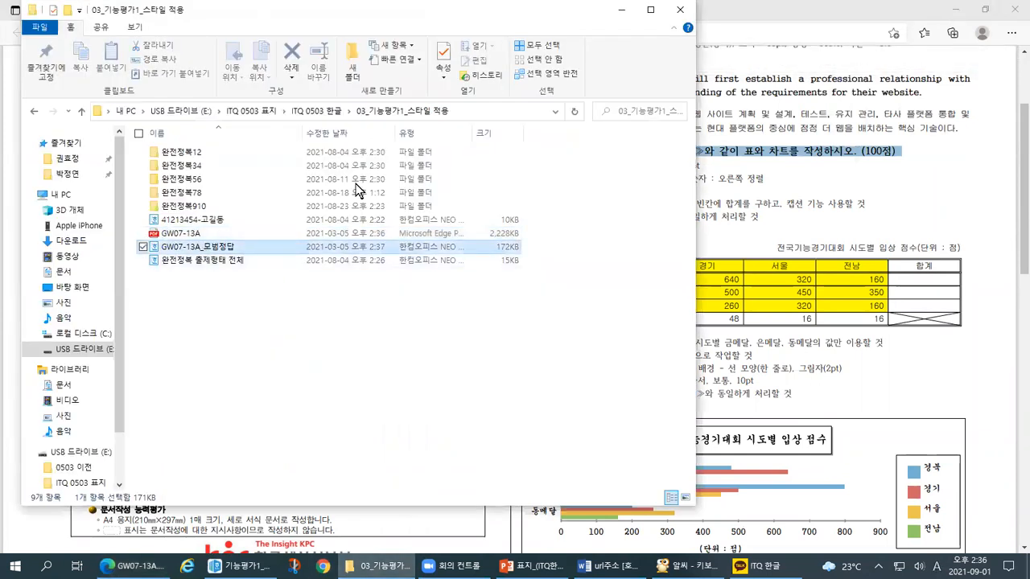
pyautogui.click(622, 11)
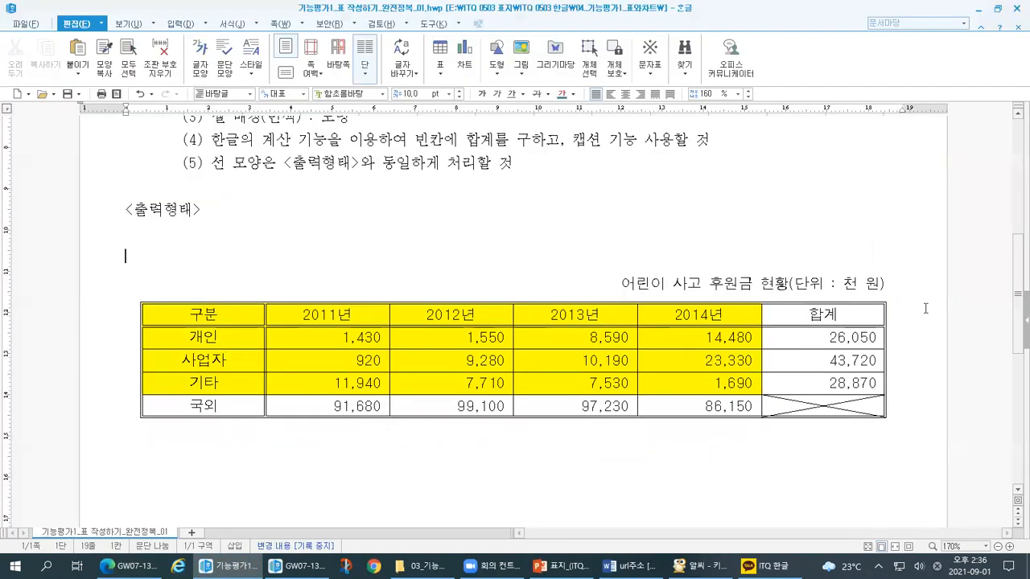
pyautogui.moveTo(1018, 256)
pyautogui.mouseDown()
pyautogui.moveTo(1017, 197)
pyautogui.moveTo(1018, 240)
pyautogui.mouseUp()
pyautogui.hotkey('alt', 'Tab')
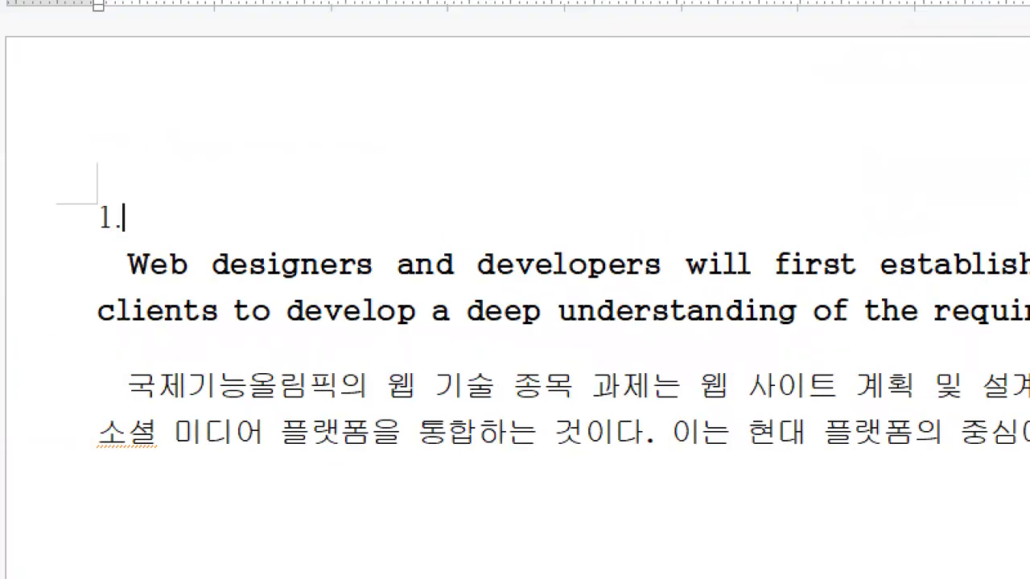
# Examine the English and Korean paragraphs of question 1 and the captioned table of question 2 in the model answer.
pyautogui.moveTo(138, 164); pyautogui.dragTo(91, 334)
pyautogui.moveTo(29, 439)
pyautogui.mouseDown()
pyautogui.moveTo(80, 507)
pyautogui.moveTo(372, 499)
pyautogui.mouseUp()
pyautogui.moveTo(40, 150); pyautogui.dragTo(326, 161)
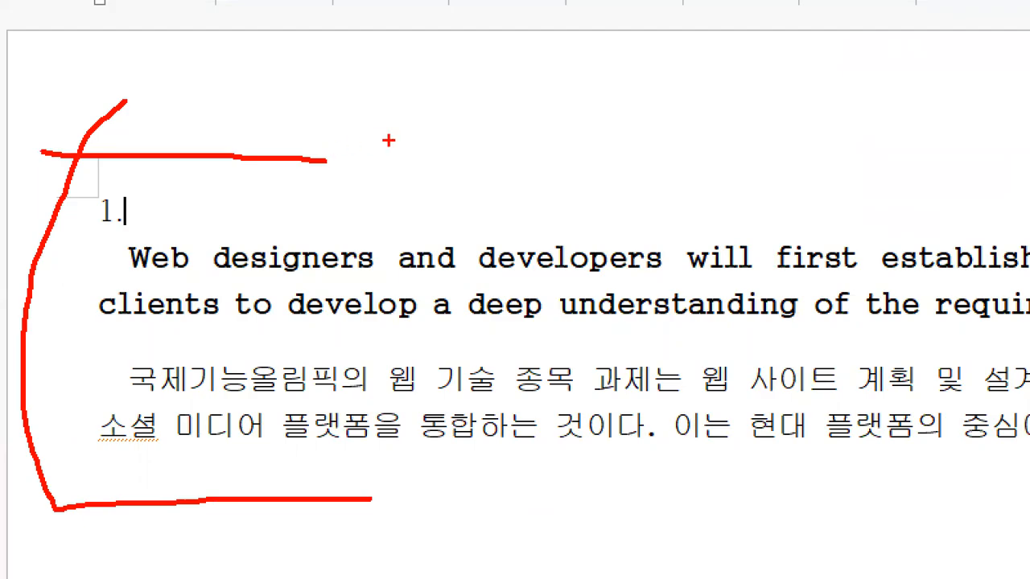
pyautogui.scroll(-3, 704, 332)
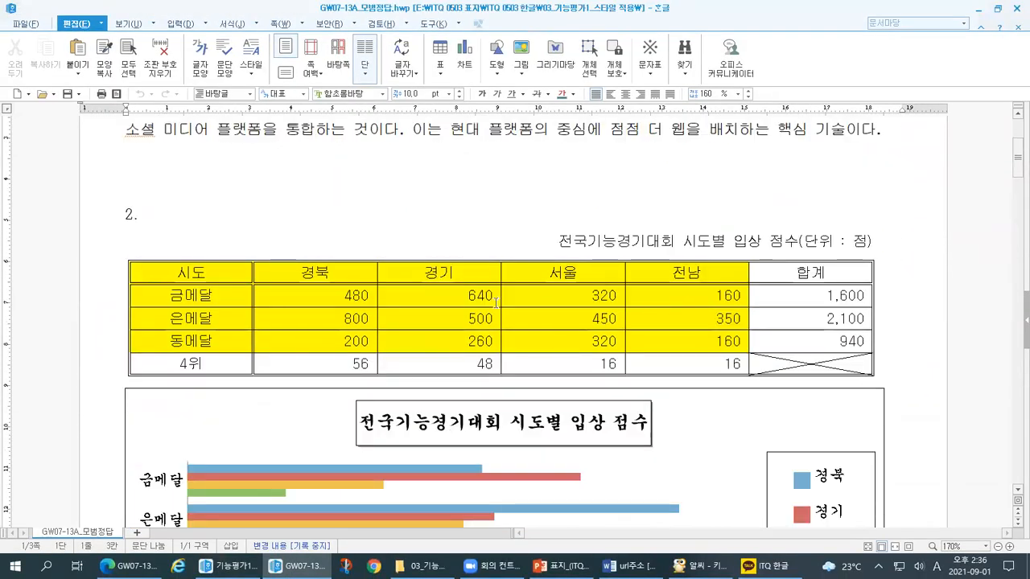
pyautogui.moveTo(200, 109)
pyautogui.mouseDown()
pyautogui.moveTo(96, 398)
pyautogui.moveTo(242, 486)
pyautogui.moveTo(712, 498)
pyautogui.moveTo(1026, 483)
pyautogui.mouseUp()
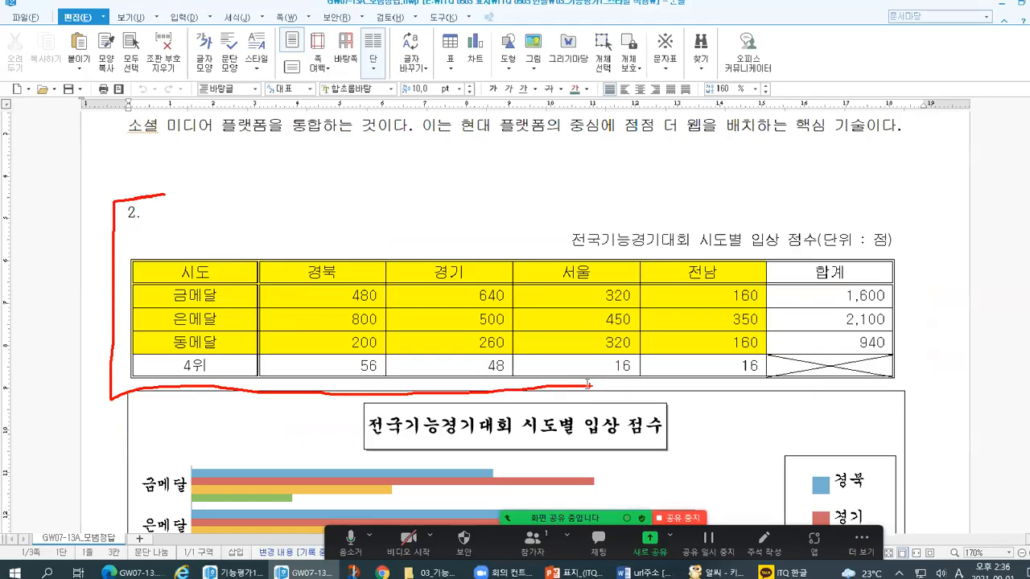
pyautogui.moveTo(892, 379); pyautogui.dragTo(377, 254)
pyautogui.click(989, 214)
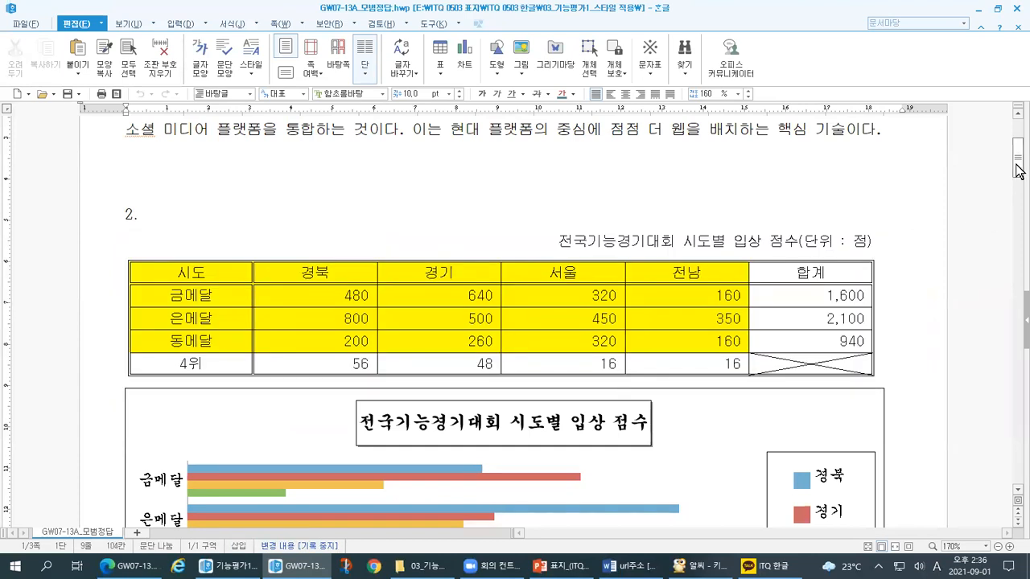
# Compare the bar chart in the model answer with the question 2 table above it.
pyautogui.scroll(-3, 894, 330)
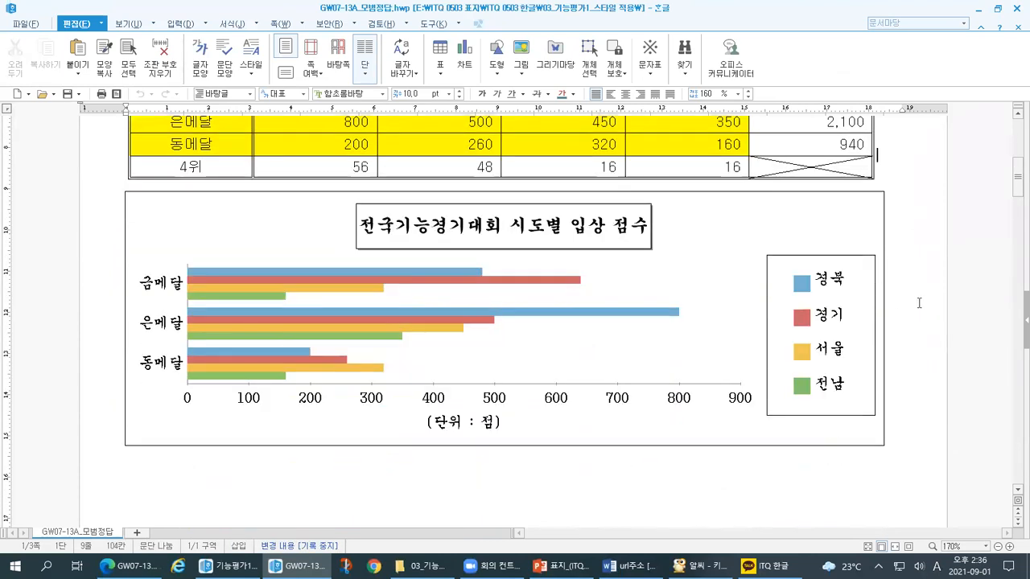
pyautogui.scroll(2, 878, 306)
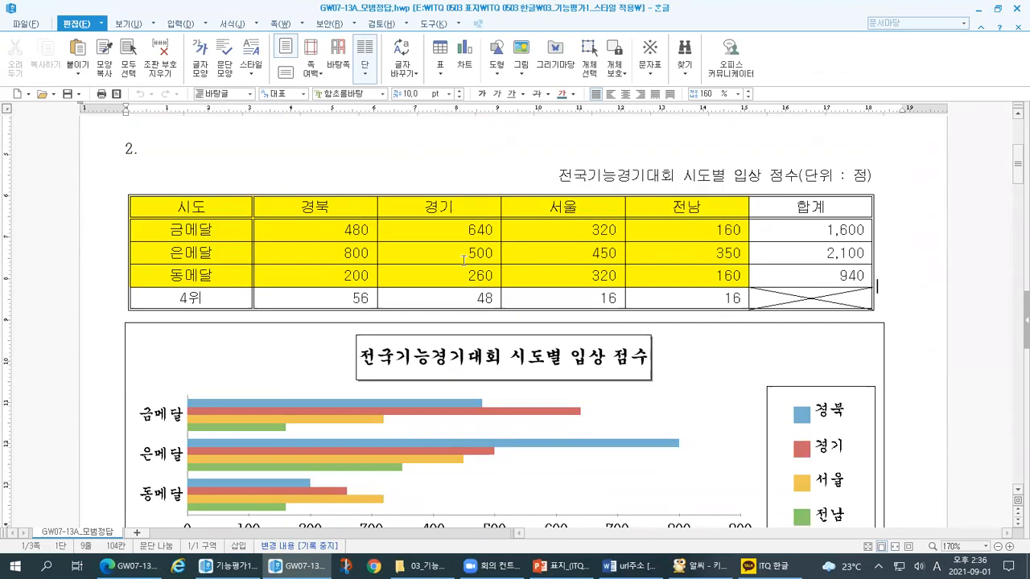
pyautogui.scroll(-1, 475, 276)
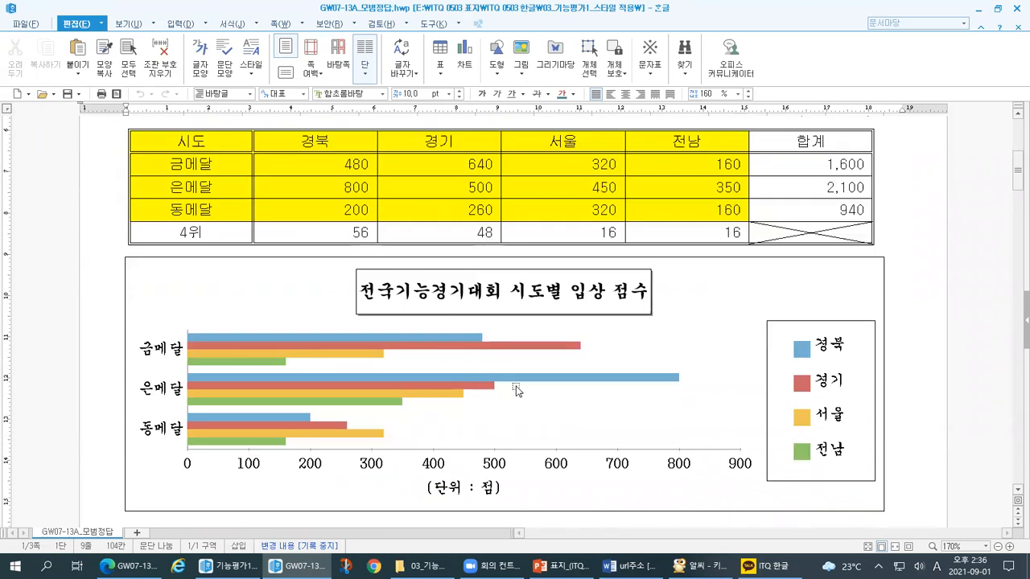
pyautogui.scroll(1, 516, 391)
pyautogui.moveTo(145, 168); pyautogui.dragTo(817, 268)
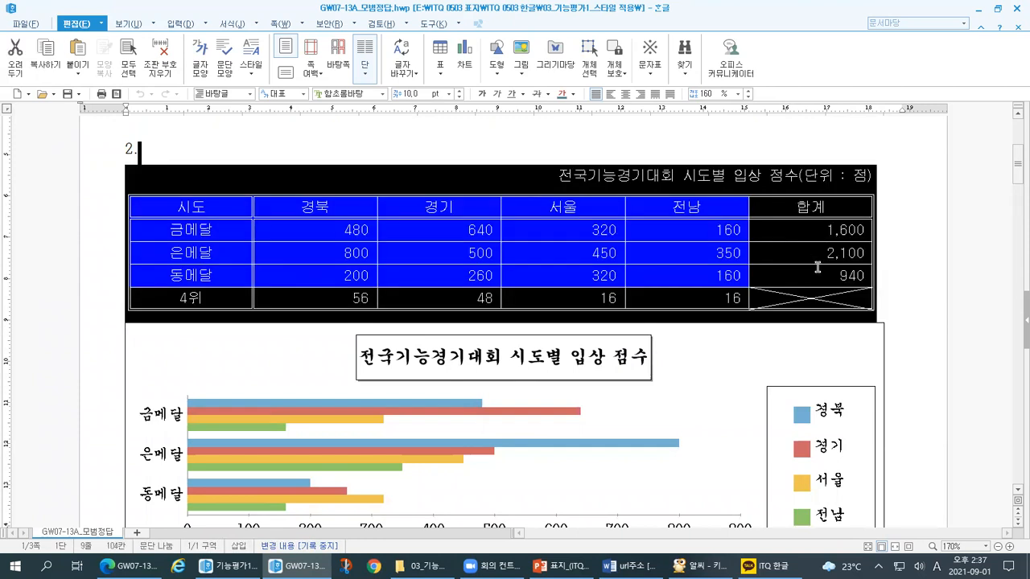
pyautogui.click(910, 279)
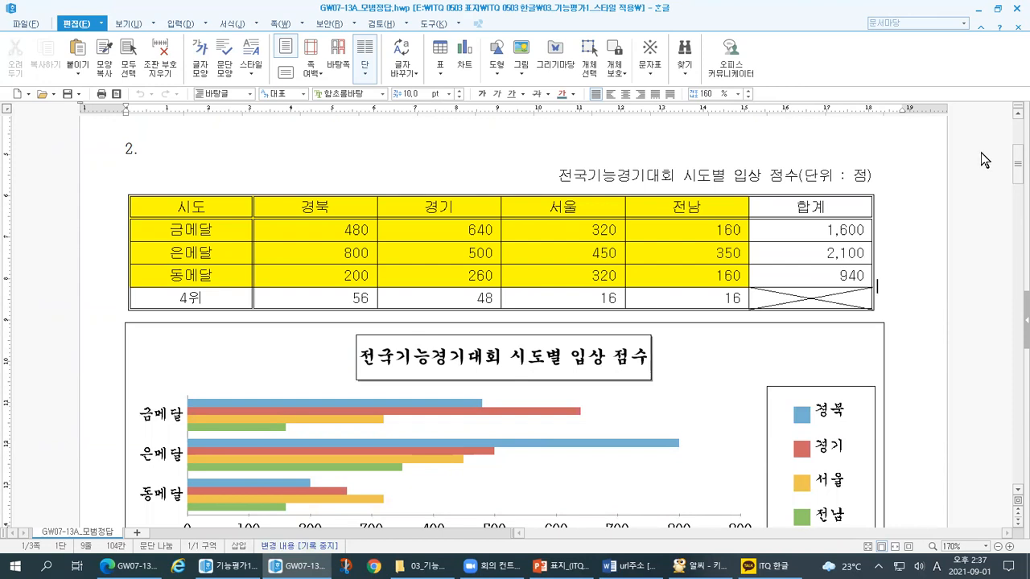
# Return to the practice document 기능평가1_표 작성하기_완전정복_01 and select 완전정복_01 in its title.
pyautogui.click(980, 14)
pyautogui.moveTo(1018, 267); pyautogui.dragTo(1018, 129)
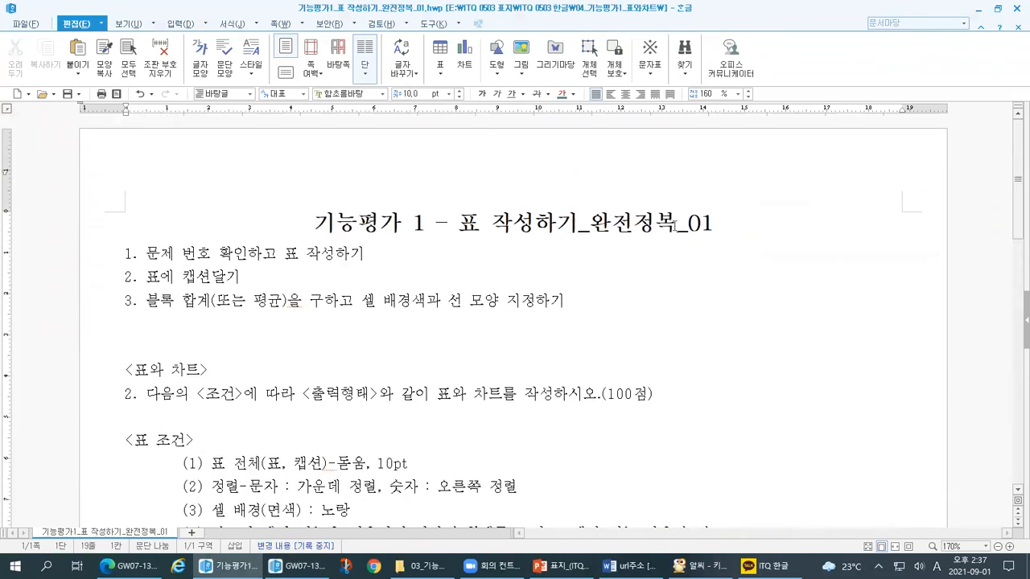
pyautogui.moveTo(591, 224); pyautogui.dragTo(744, 225)
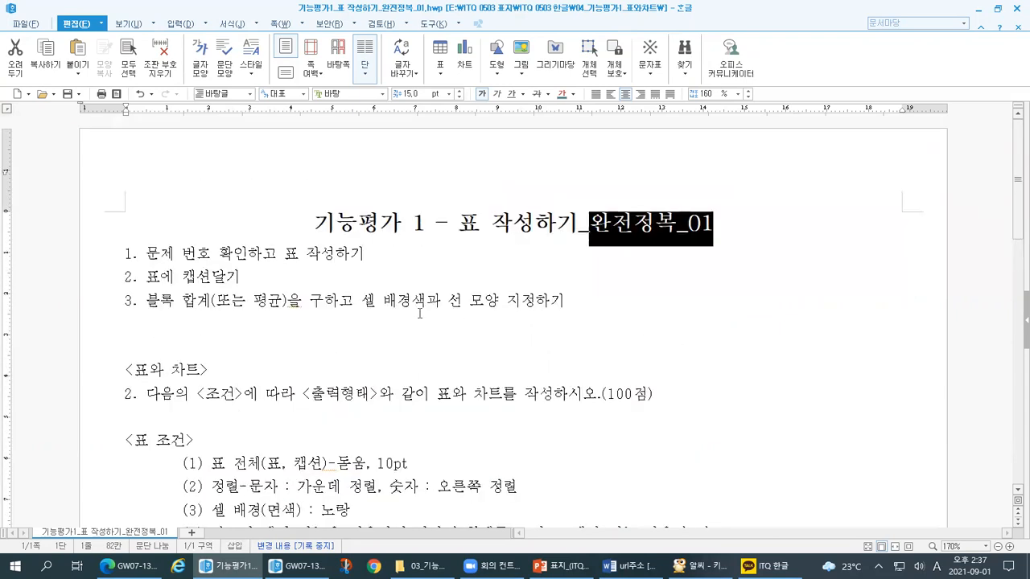
# Create a new blank document.
pyautogui.click(24, 23)
pyautogui.click(32, 36)
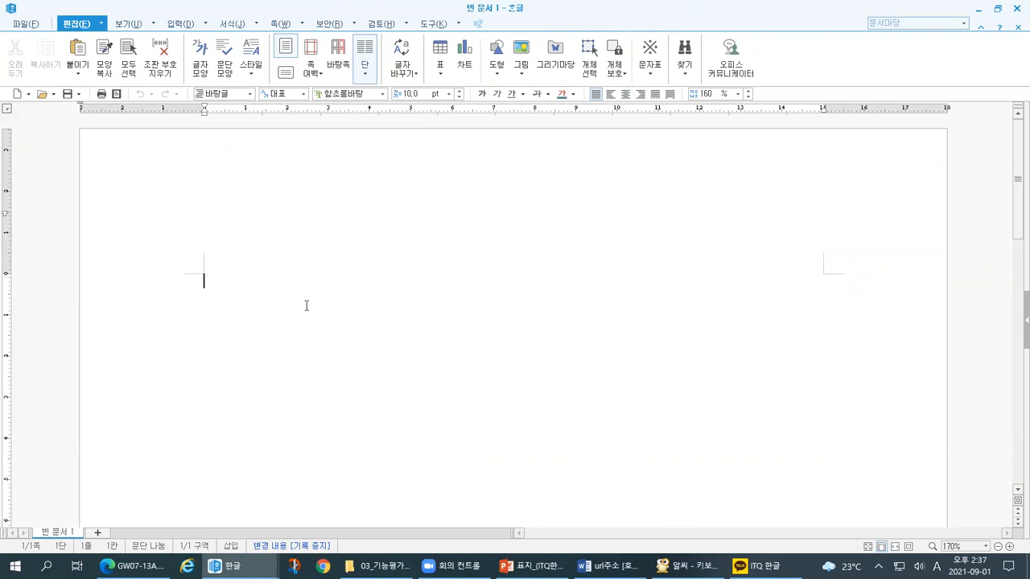
# Switch to the PowerPoint presentation and review the learning objective 편집용지 여백 설정하기.
pyautogui.click(527, 566)
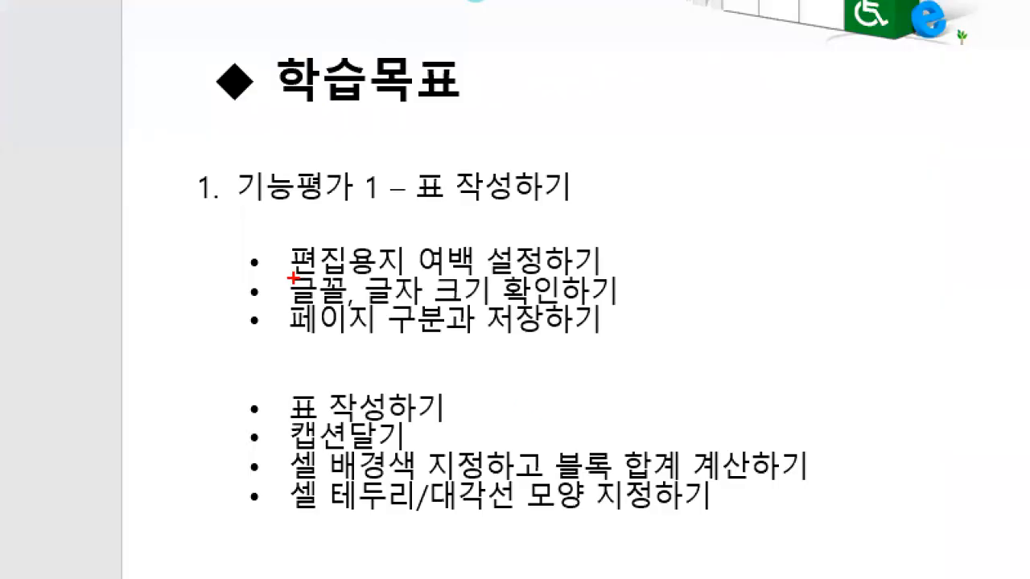
pyautogui.moveTo(397, 350); pyautogui.dragTo(568, 344)
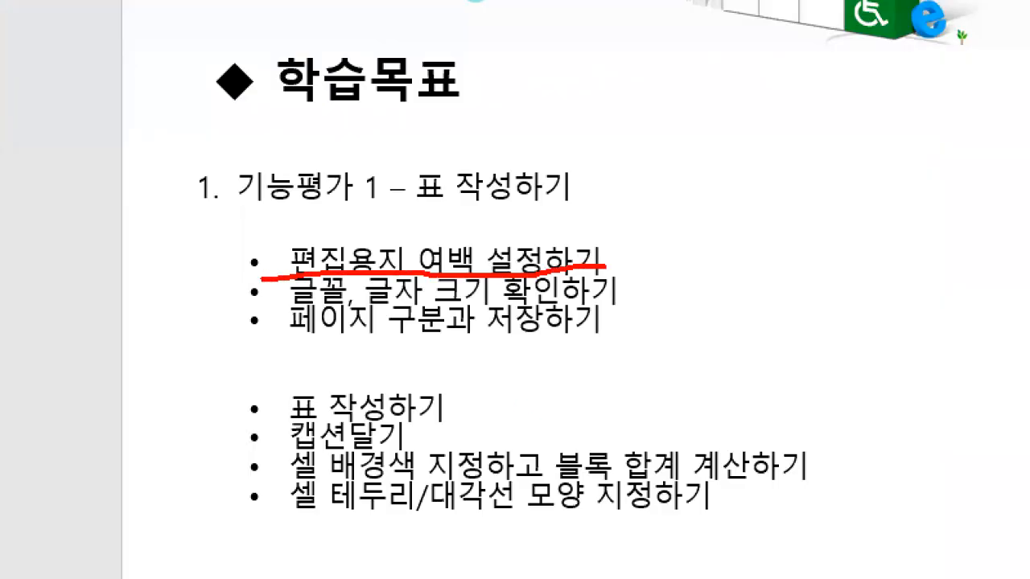
pyautogui.moveTo(622, 213)
pyautogui.mouseDown()
pyautogui.moveTo(649, 216)
pyautogui.moveTo(635, 273)
pyautogui.moveTo(668, 244)
pyautogui.moveTo(681, 249)
pyautogui.mouseUp()
pyautogui.moveTo(684, 206); pyautogui.dragTo(698, 277)
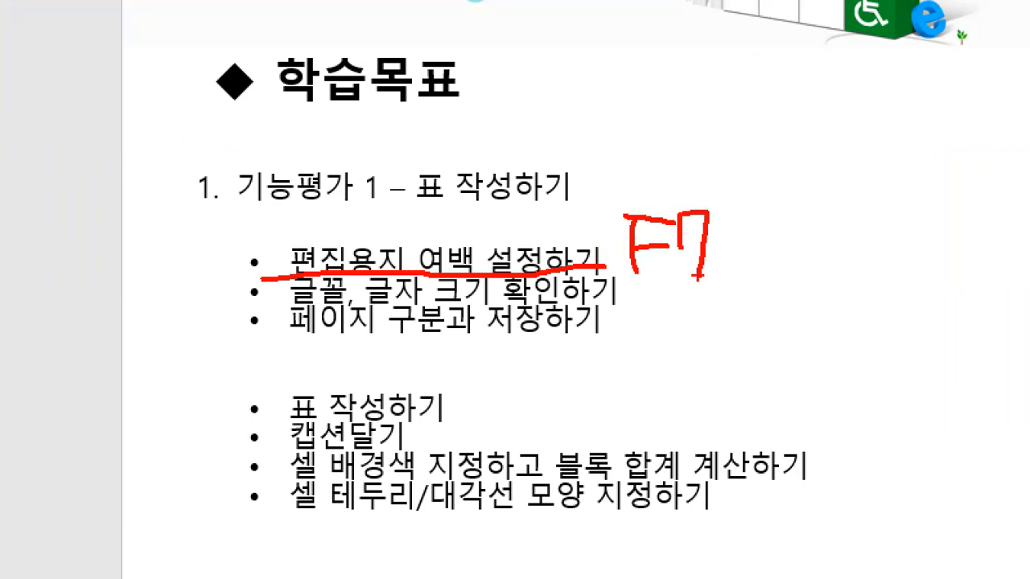
pyautogui.moveTo(282, 274)
pyautogui.mouseDown()
pyautogui.moveTo(391, 227)
pyautogui.moveTo(425, 272)
pyautogui.mouseUp()
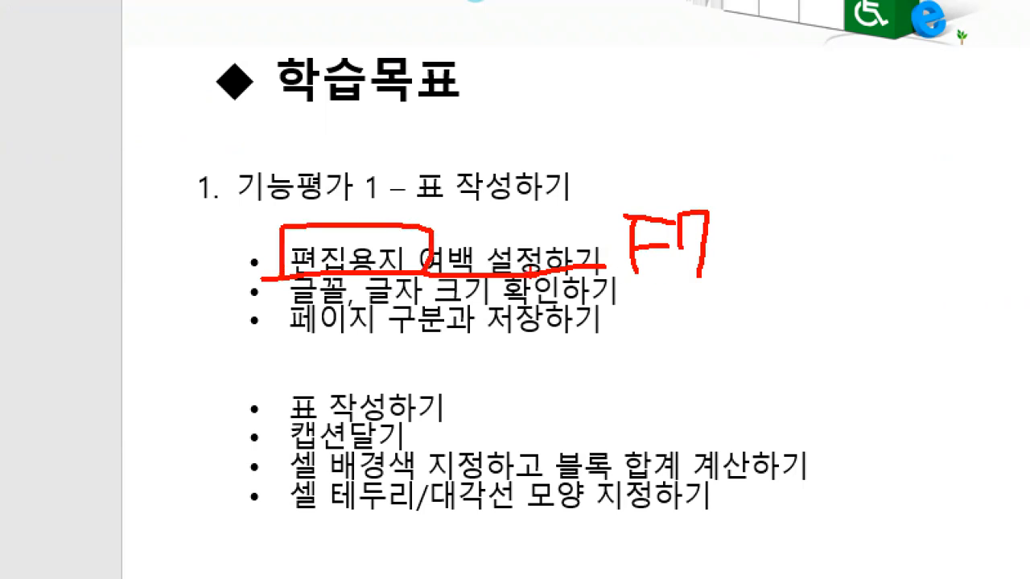
pyautogui.press('Escape')
# Switch to the keyboard picture in 알씨 and locate the F7 key on it.
pyautogui.click(689, 566)
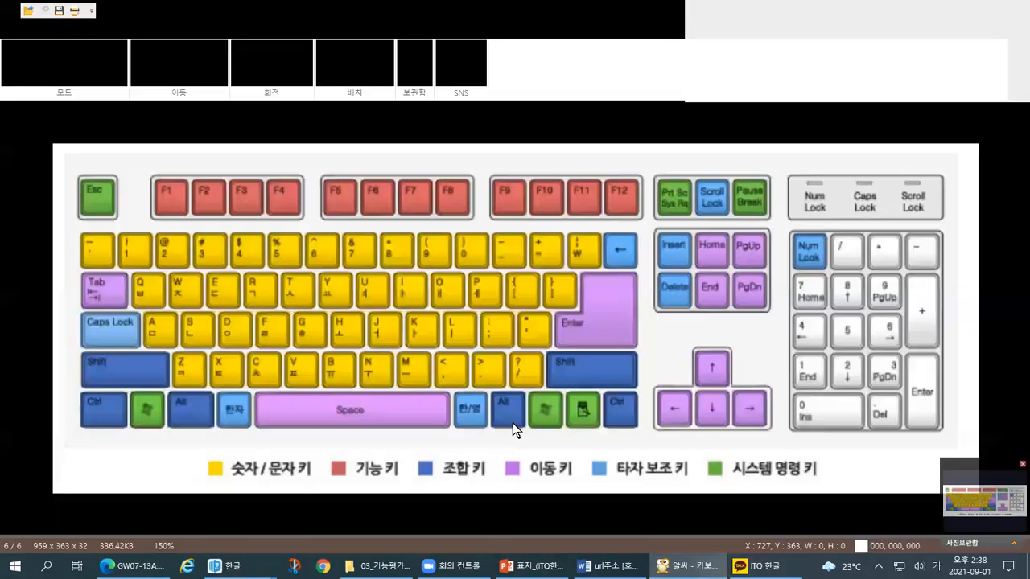
pyautogui.hotkey('ctrl', '1')
pyautogui.click(276, 251)
pyautogui.moveTo(582, 205)
pyautogui.mouseDown()
pyautogui.moveTo(517, 195)
pyautogui.moveTo(531, 80)
pyautogui.moveTo(612, 125)
pyautogui.moveTo(585, 194)
pyautogui.moveTo(570, 204)
pyautogui.mouseUp()
pyautogui.moveTo(532, 58); pyautogui.dragTo(550, 65)
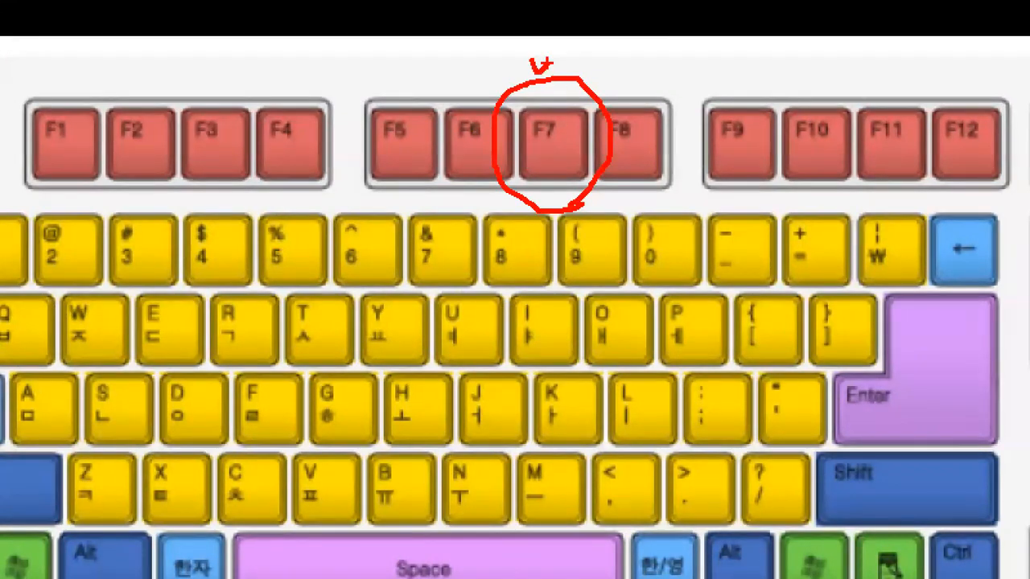
pyautogui.moveTo(553, 58); pyautogui.dragTo(595, 59)
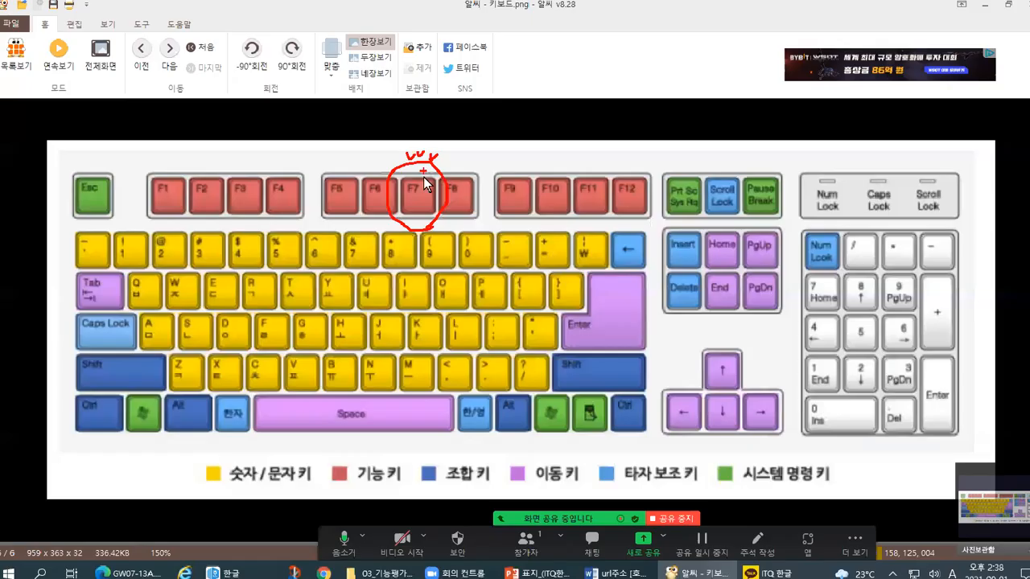
# Return to the blank Hangul document and open the page setup (편집 용지) dialog.
pyautogui.hotkey('alt', 'Tab')
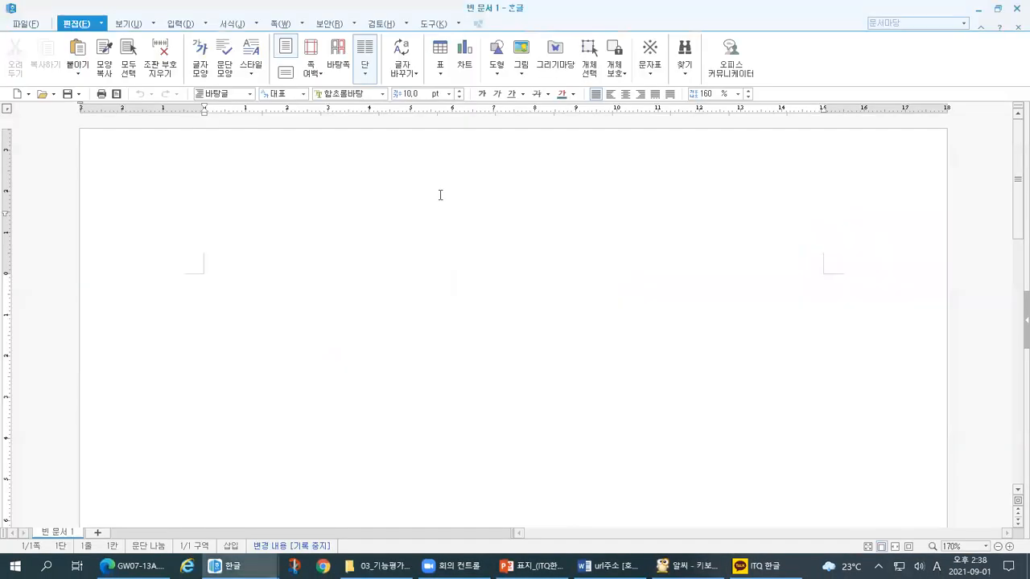
pyautogui.press('F7')
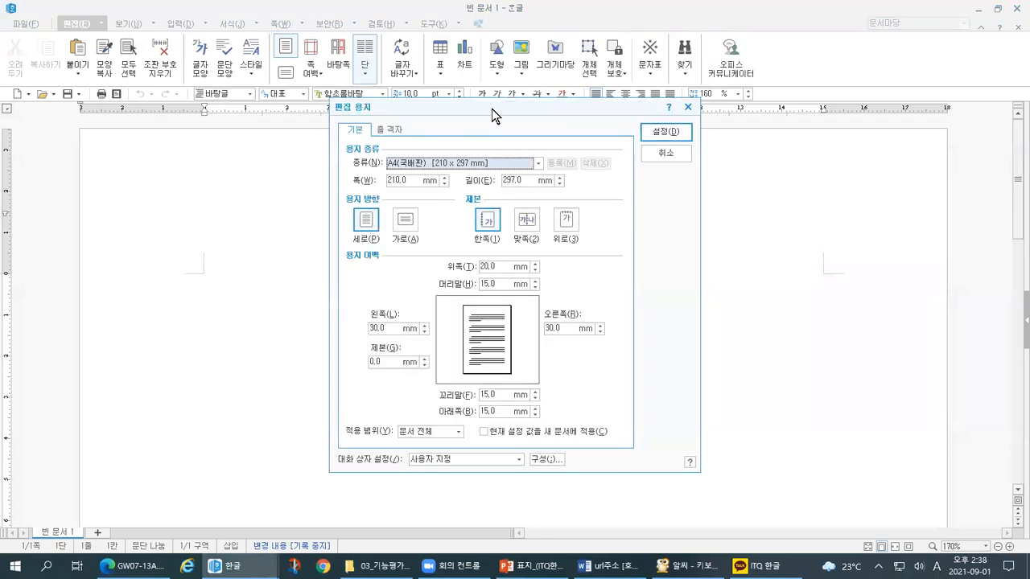
pyautogui.moveTo(491, 114); pyautogui.dragTo(481, 133)
# Examine the page setup dialog, focusing on the paper margins (용지 여백) group and its top margin value.
pyautogui.hotkey('ctrl', '1')
pyautogui.click(412, 201)
pyautogui.moveTo(187, 67); pyautogui.dragTo(335, 52)
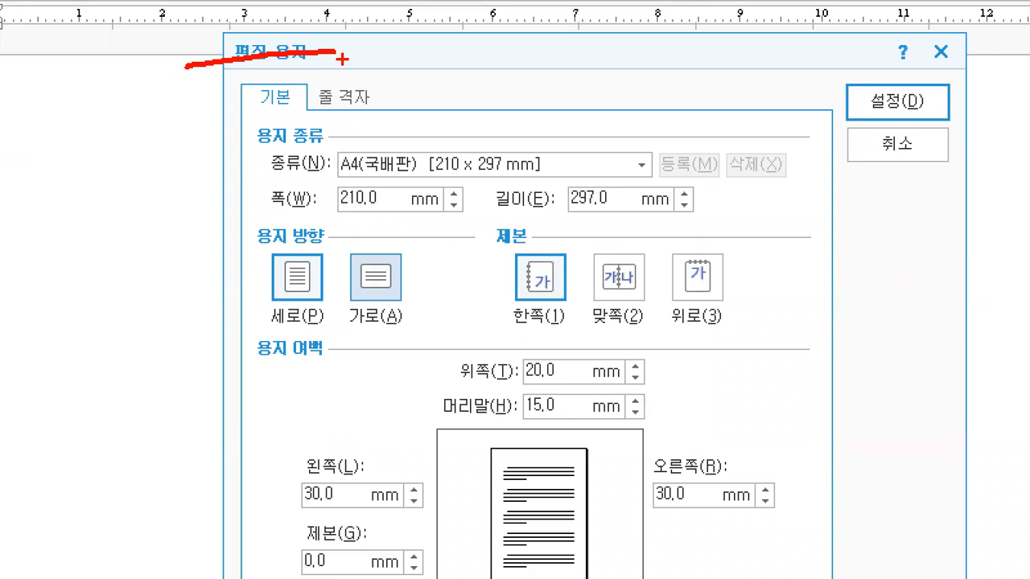
pyautogui.moveTo(110, 72)
pyautogui.mouseDown()
pyautogui.moveTo(134, 72)
pyautogui.moveTo(102, 100)
pyautogui.moveTo(140, 90)
pyautogui.moveTo(157, 117)
pyautogui.moveTo(219, 74)
pyautogui.moveTo(222, 84)
pyautogui.mouseUp()
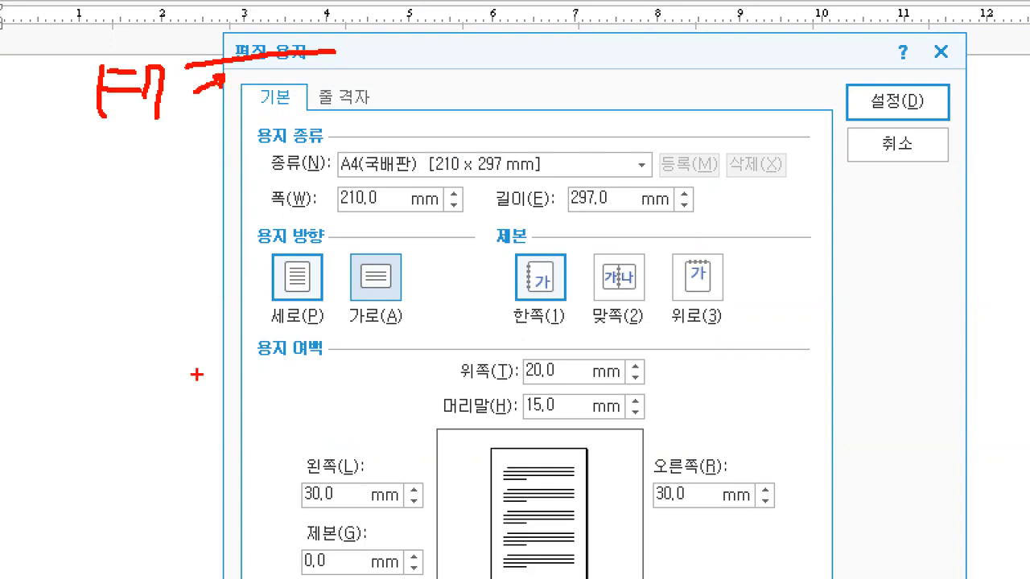
pyautogui.moveTo(183, 372)
pyautogui.mouseDown()
pyautogui.moveTo(274, 373)
pyautogui.moveTo(334, 335)
pyautogui.moveTo(235, 327)
pyautogui.moveTo(241, 390)
pyautogui.mouseUp()
pyautogui.moveTo(441, 384); pyautogui.dragTo(519, 379)
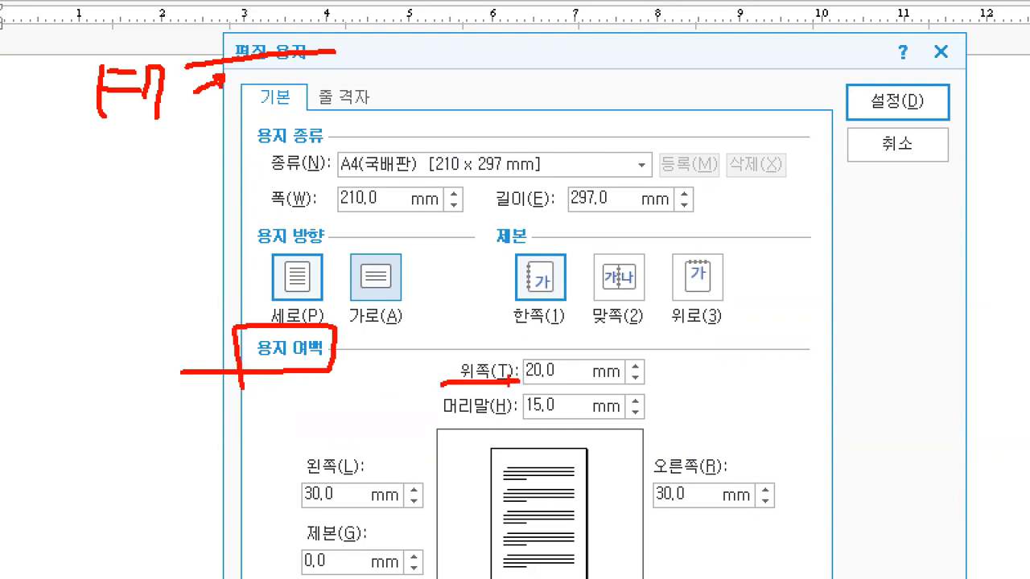
pyautogui.moveTo(550, 384)
pyautogui.mouseDown()
pyautogui.moveTo(531, 350)
pyautogui.moveTo(567, 372)
pyautogui.moveTo(551, 394)
pyautogui.mouseUp()
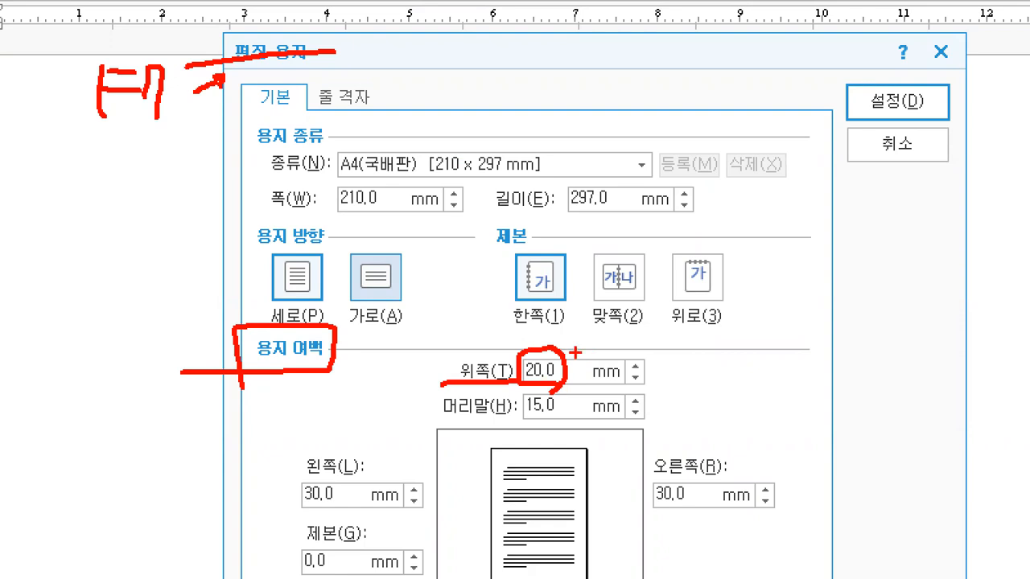
pyautogui.press('Escape')
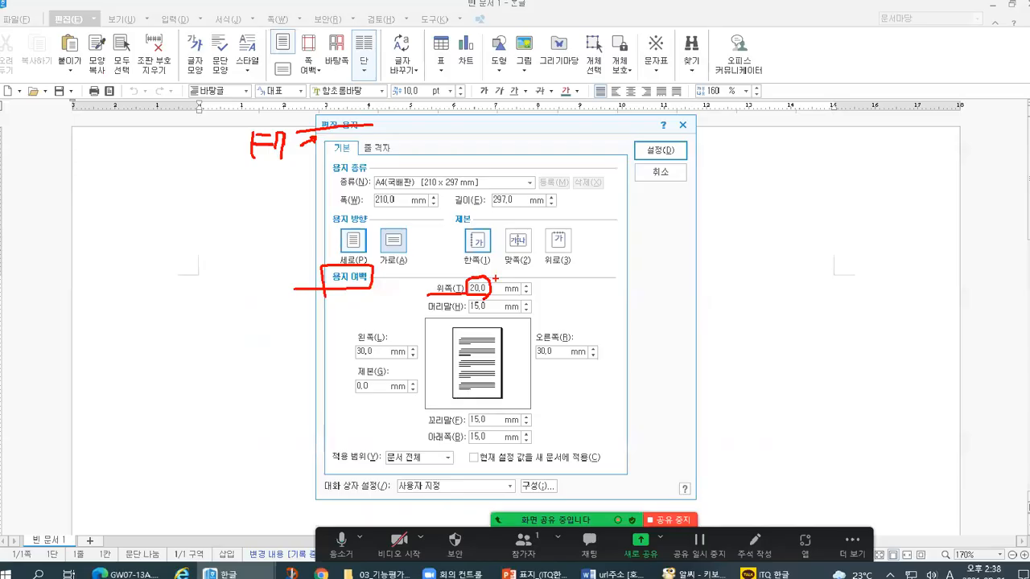
# Go through the top, header and footer margin fields in the page setup dialog, ending at the top margin.
pyautogui.click(487, 287)
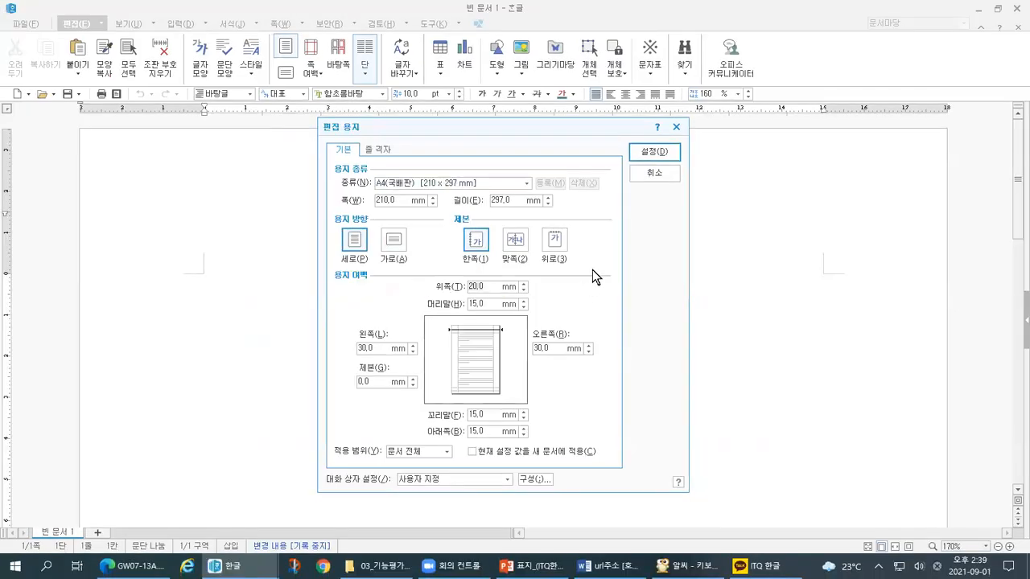
pyautogui.click(490, 304)
pyautogui.click(489, 415)
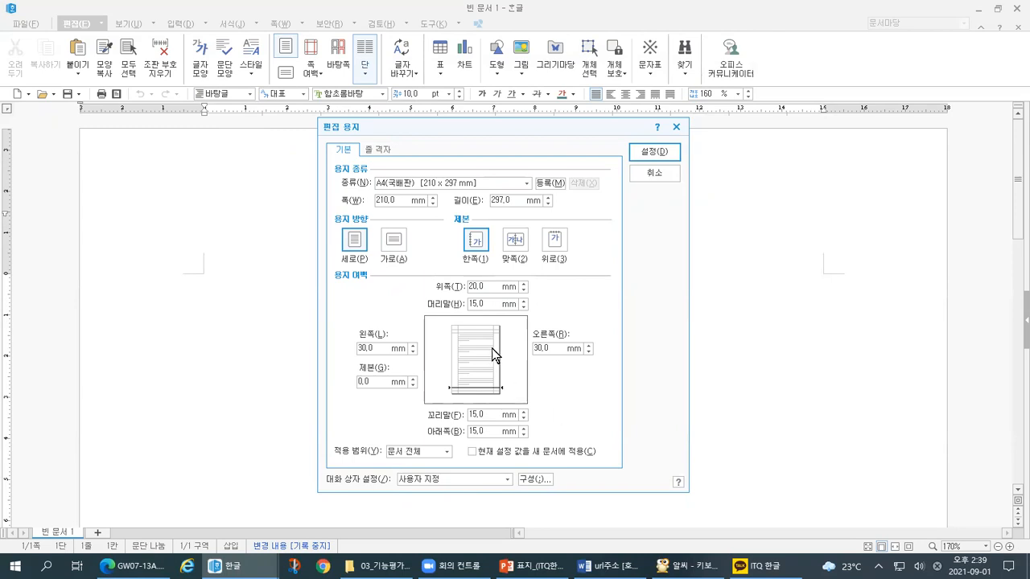
pyautogui.click(488, 288)
# Switch to the keyboard picture in 알씨, locate the Tab key, and return to Hangul's page setup dialog.
pyautogui.click(687, 565)
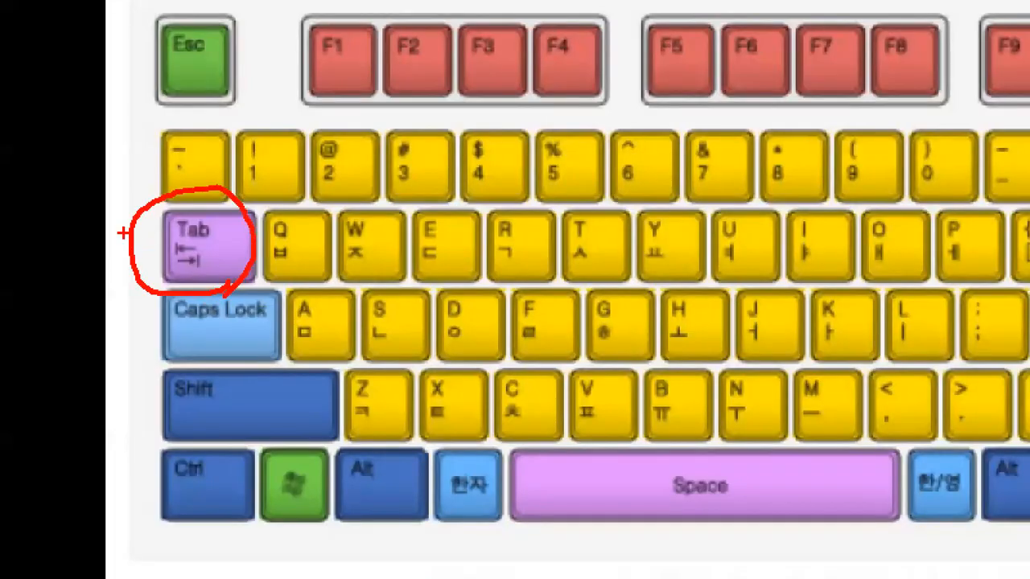
pyautogui.moveTo(102, 198); pyautogui.dragTo(119, 187)
pyautogui.hotkey('alt', 'Tab')
pyautogui.hotkey('alt', 'Tab')
pyautogui.hotkey('alt', 'Tab')
pyautogui.hotkey('alt', 'Tab')
pyautogui.hotkey('alt', 'Tab')
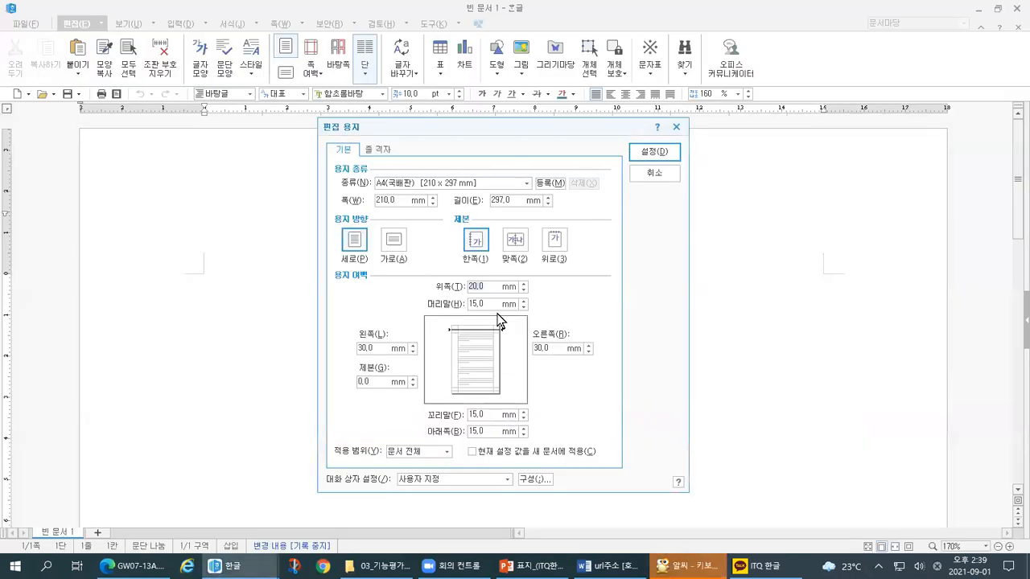
# Set the top margin (위쪽) to 10 mm in the page setup dialog.
pyautogui.moveTo(491, 287); pyautogui.dragTo(449, 287)
pyautogui.hotkey('ctrl', '1')
pyautogui.click(485, 300)
pyautogui.moveTo(369, 285)
pyautogui.mouseDown()
pyautogui.moveTo(484, 261)
pyautogui.moveTo(455, 281)
pyautogui.mouseUp()
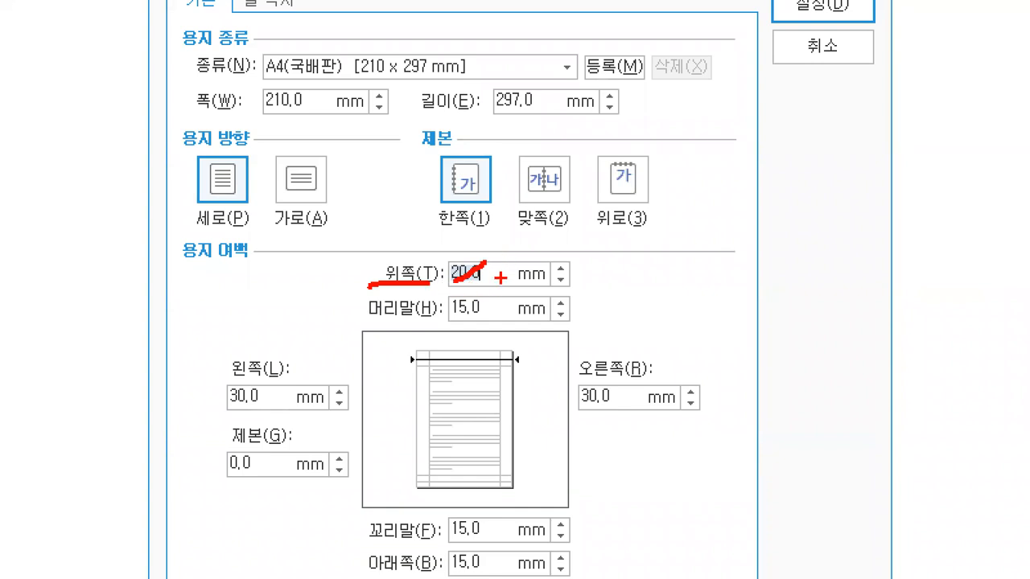
pyautogui.press('Escape')
pyautogui.write('10')
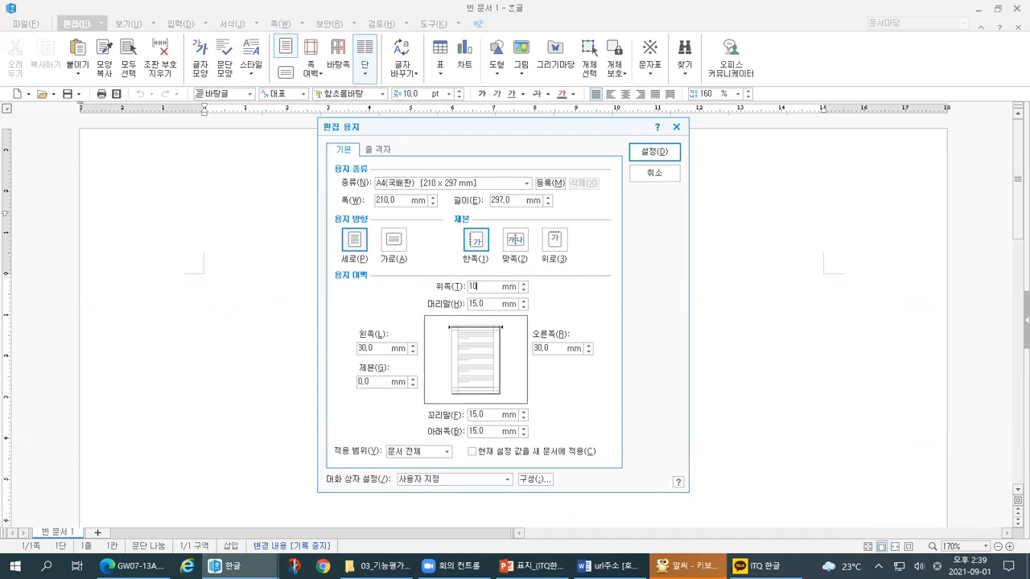
# Set the top and bottom page margins to 10 mm and the left and right margins to 11 mm.
pyautogui.press('BackSpace')
pyautogui.press('BackSpace')
pyautogui.write('10')
pyautogui.click(482, 431)
pyautogui.write('10')
pyautogui.press('Tab')
pyautogui.write('11')
pyautogui.press('Tab')
pyautogui.write('11')
pyautogui.press('Tab')
# Set the header (머리말) and footer (꼬리말) margins to 10 mm.
pyautogui.write('10')
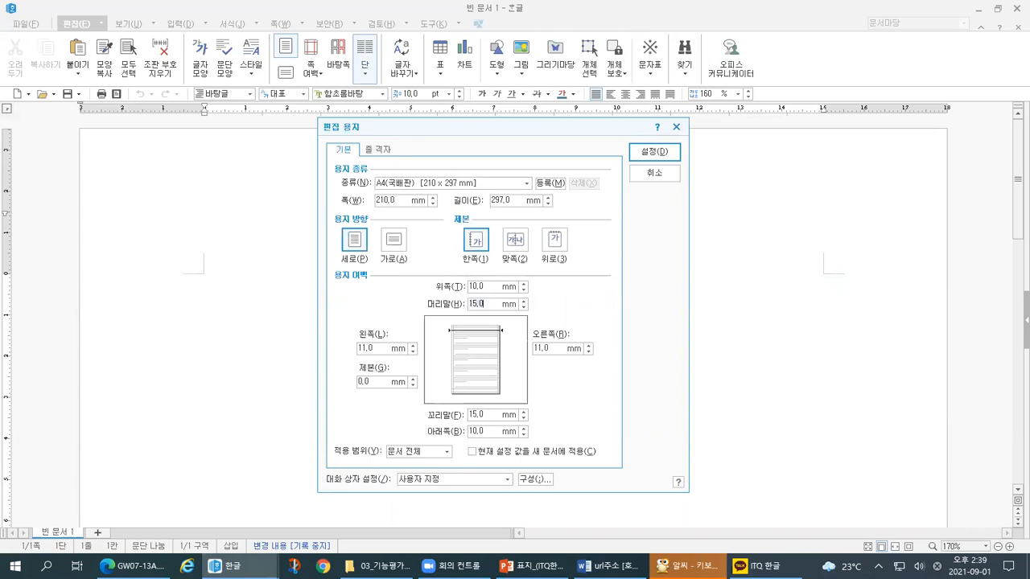
pyautogui.press('Tab')
pyautogui.write('10')
pyautogui.press('Tab')
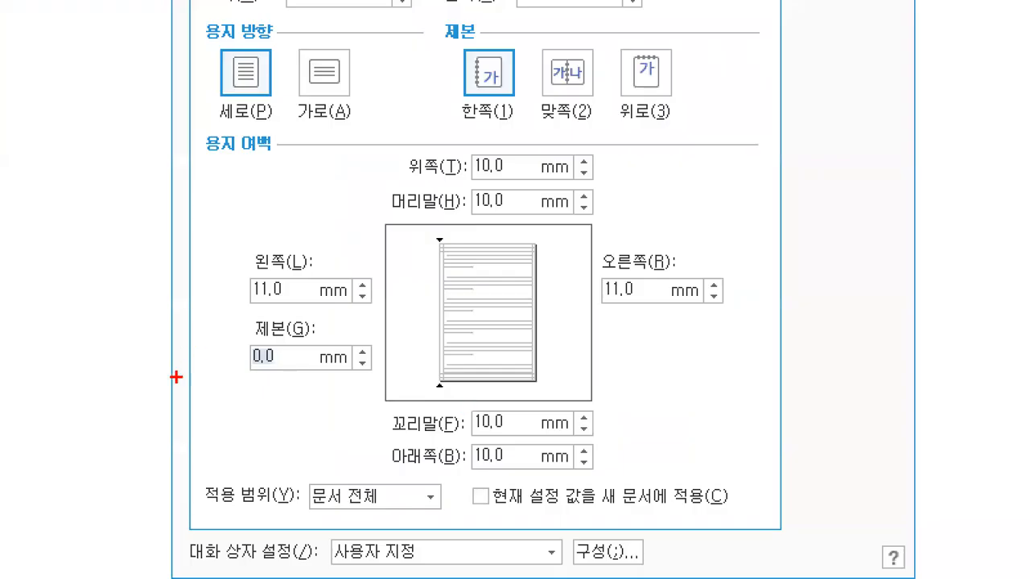
# Review all the paper margin (용지 여백) values in the page setup dialog, including the binding (제본) margin.
pyautogui.moveTo(347, 394); pyautogui.dragTo(414, 400)
pyautogui.moveTo(394, 175); pyautogui.dragTo(517, 169)
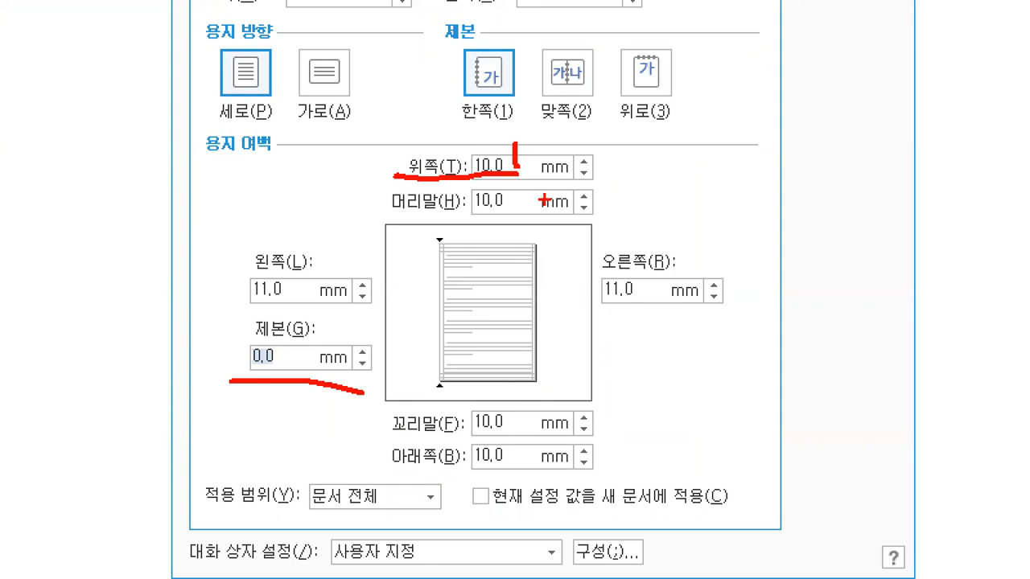
pyautogui.moveTo(522, 216)
pyautogui.mouseDown()
pyautogui.moveTo(495, 227)
pyautogui.moveTo(515, 166)
pyautogui.moveTo(524, 211)
pyautogui.mouseUp()
pyautogui.moveTo(512, 467)
pyautogui.mouseDown()
pyautogui.moveTo(480, 405)
pyautogui.moveTo(497, 495)
pyautogui.mouseUp()
pyautogui.moveTo(331, 306)
pyautogui.mouseDown()
pyautogui.moveTo(325, 273)
pyautogui.moveTo(330, 314)
pyautogui.mouseUp()
pyautogui.moveTo(658, 338)
pyautogui.mouseDown()
pyautogui.moveTo(683, 268)
pyautogui.moveTo(657, 348)
pyautogui.mouseUp()
pyautogui.moveTo(662, 271)
pyautogui.mouseDown()
pyautogui.moveTo(663, 295)
pyautogui.moveTo(700, 304)
pyautogui.mouseUp()
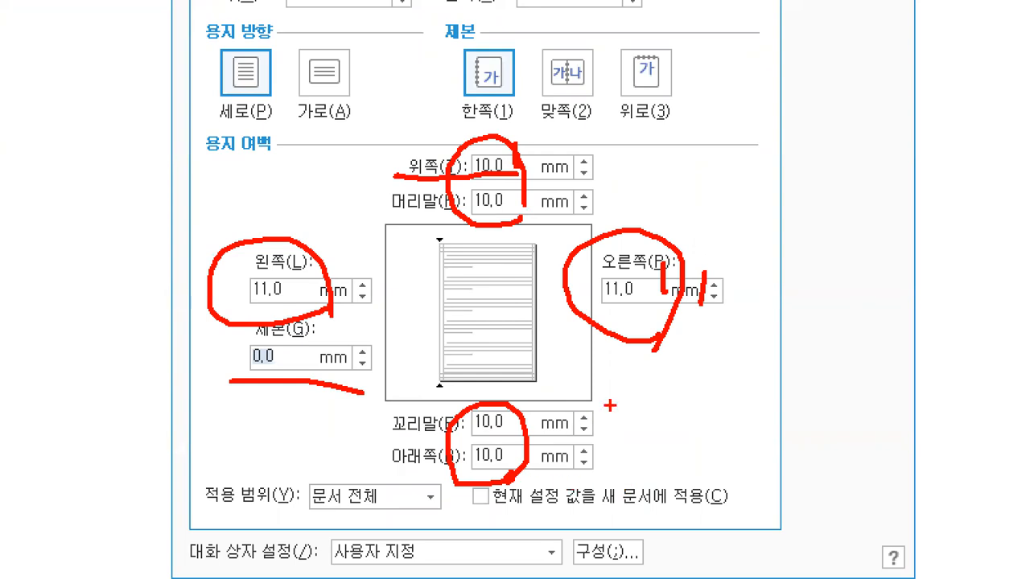
pyautogui.moveTo(204, 344)
pyautogui.mouseDown()
pyautogui.moveTo(212, 362)
pyautogui.moveTo(224, 344)
pyautogui.moveTo(262, 368)
pyautogui.mouseUp()
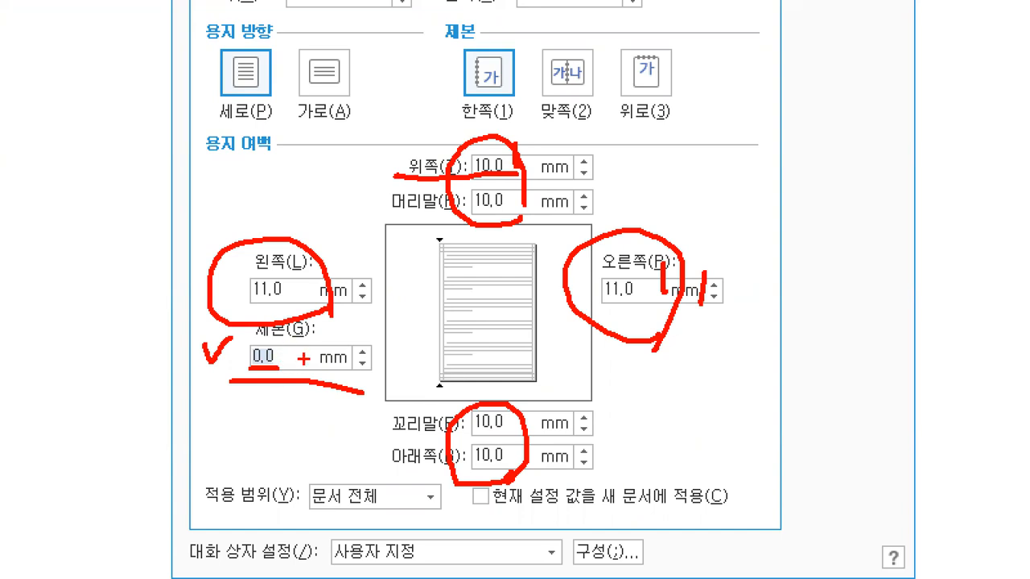
pyautogui.press('Escape')
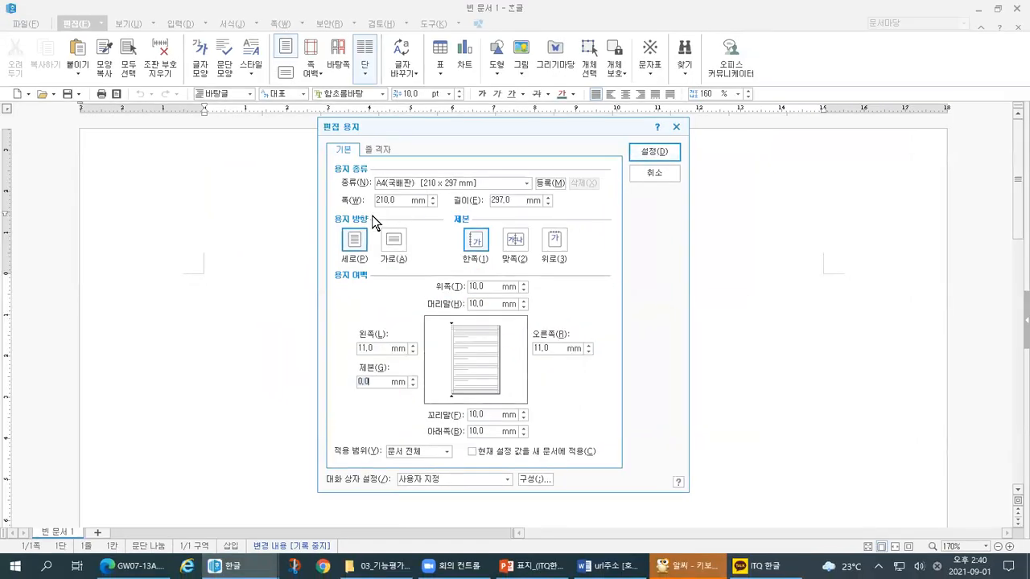
# Compare the text area's corner on the page behind the dialog with the top and header margin settings.
pyautogui.hotkey('ctrl', '1')
pyautogui.moveTo(347, 364); pyautogui.dragTo(345, 419)
pyautogui.moveTo(352, 62)
pyautogui.mouseDown()
pyautogui.moveTo(393, 262)
pyautogui.moveTo(349, 356)
pyautogui.mouseUp()
pyautogui.moveTo(90, 375)
pyautogui.mouseDown()
pyautogui.moveTo(181, 387)
pyautogui.moveTo(320, 354)
pyautogui.mouseUp()
pyautogui.moveTo(379, 392)
pyautogui.mouseDown()
pyautogui.moveTo(438, 390)
pyautogui.moveTo(388, 405)
pyautogui.moveTo(443, 342)
pyautogui.mouseUp()
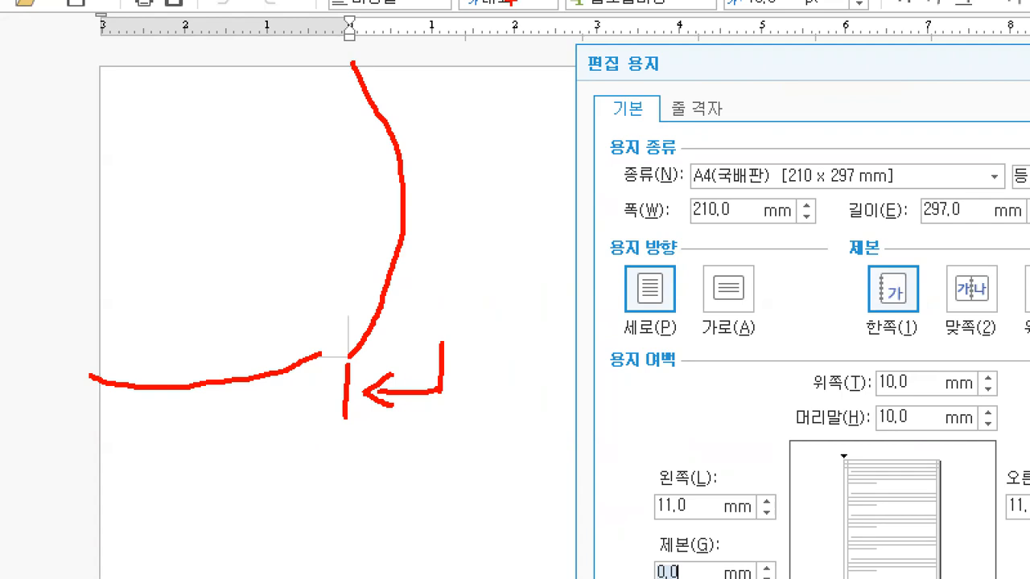
pyautogui.moveTo(337, 82); pyautogui.dragTo(322, 296)
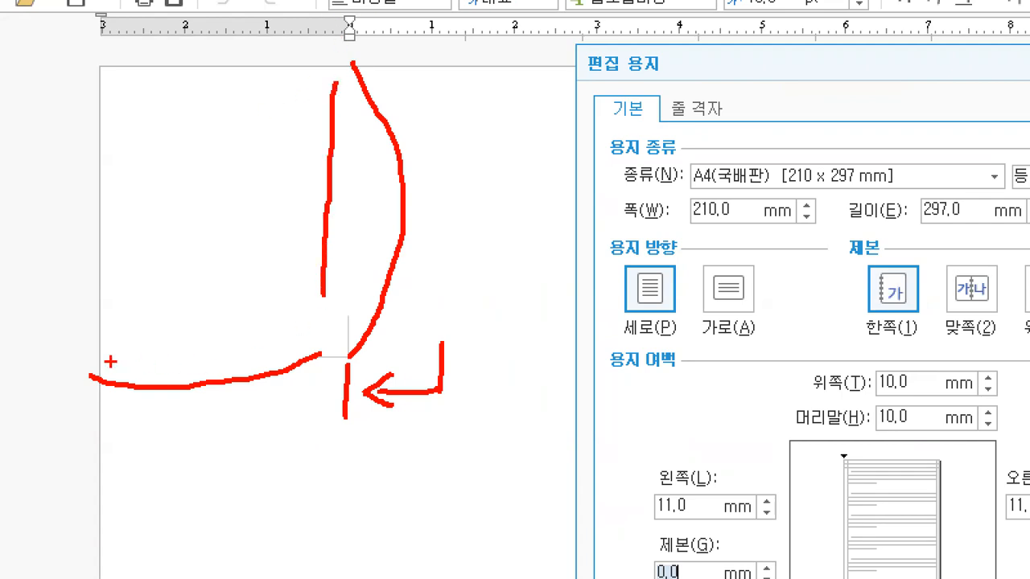
pyautogui.moveTo(110, 362); pyautogui.dragTo(295, 363)
pyautogui.moveTo(948, 415)
pyautogui.mouseDown()
pyautogui.moveTo(930, 348)
pyautogui.moveTo(927, 442)
pyautogui.mouseUp()
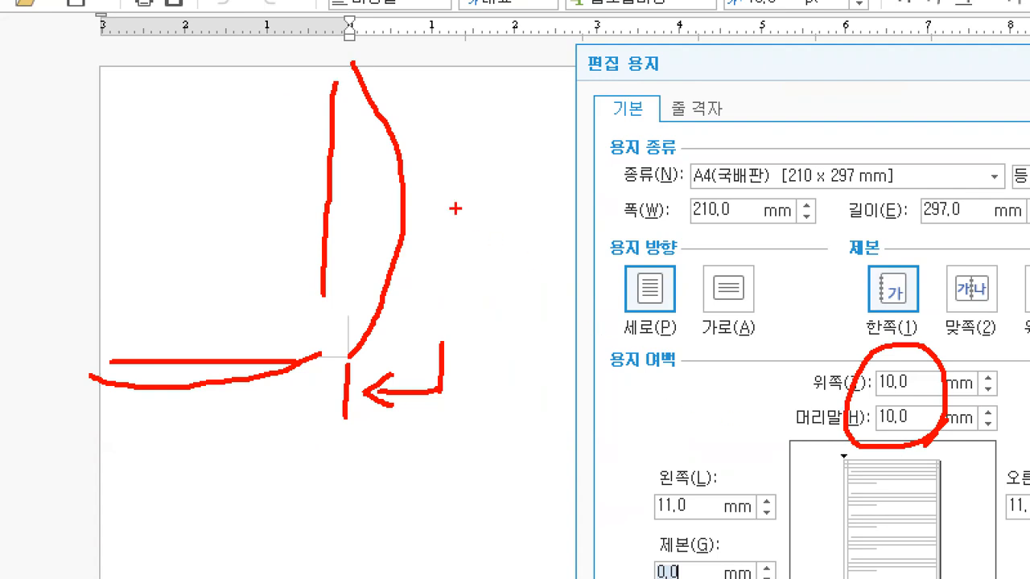
pyautogui.moveTo(260, 73); pyautogui.dragTo(260, 161)
pyautogui.moveTo(110, 195); pyautogui.dragTo(197, 202)
pyautogui.moveTo(211, 168); pyautogui.dragTo(213, 221)
pyautogui.moveTo(232, 237)
pyautogui.mouseDown()
pyautogui.moveTo(193, 219)
pyautogui.moveTo(262, 226)
pyautogui.moveTo(226, 245)
pyautogui.mouseUp()
pyautogui.moveTo(237, 187)
pyautogui.mouseDown()
pyautogui.moveTo(274, 187)
pyautogui.moveTo(238, 205)
pyautogui.mouseUp()
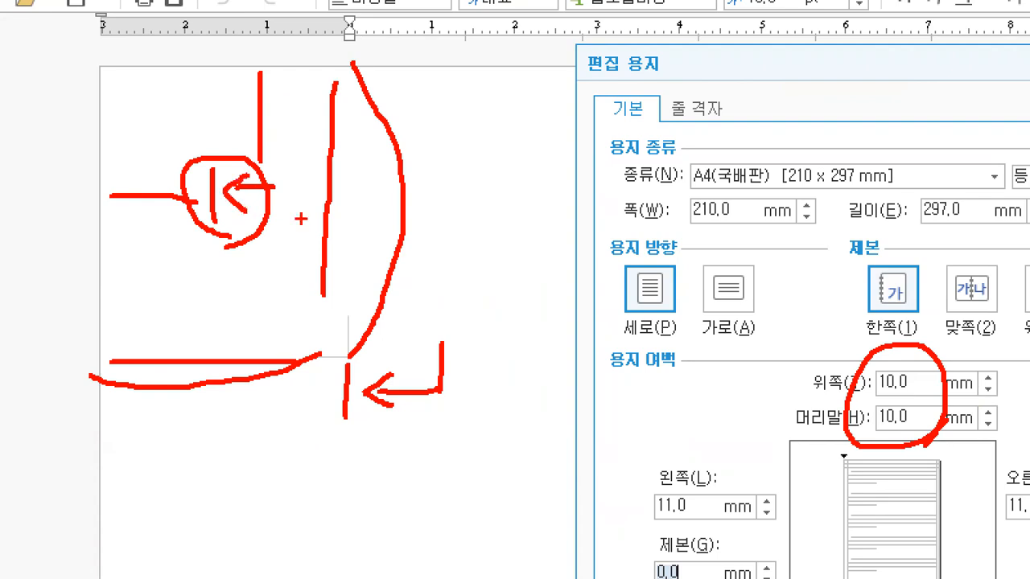
pyautogui.press('Escape')
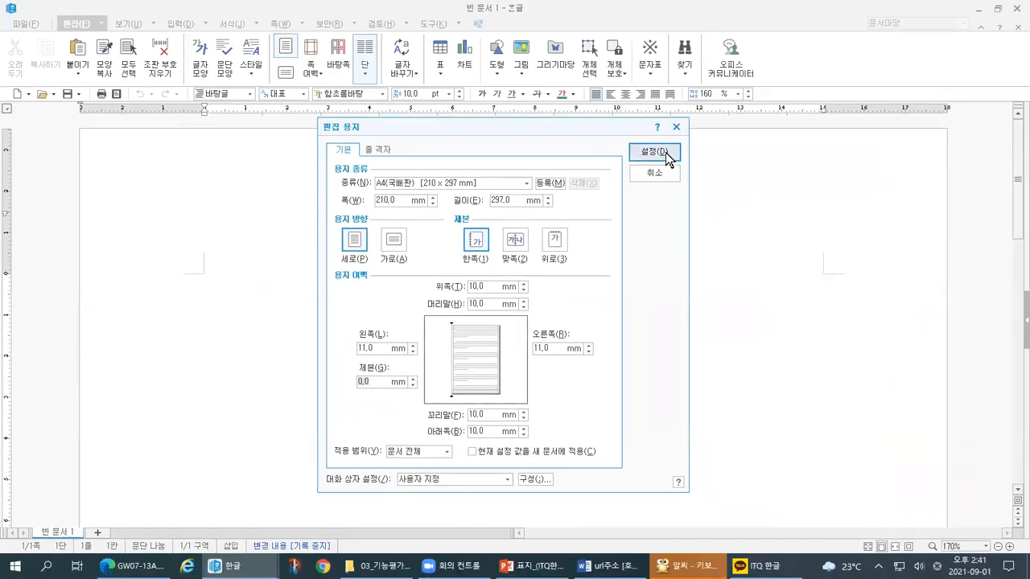
# Apply the page setup and inspect the text area's upper-left corner and the cursor position on the page.
pyautogui.click(655, 152)
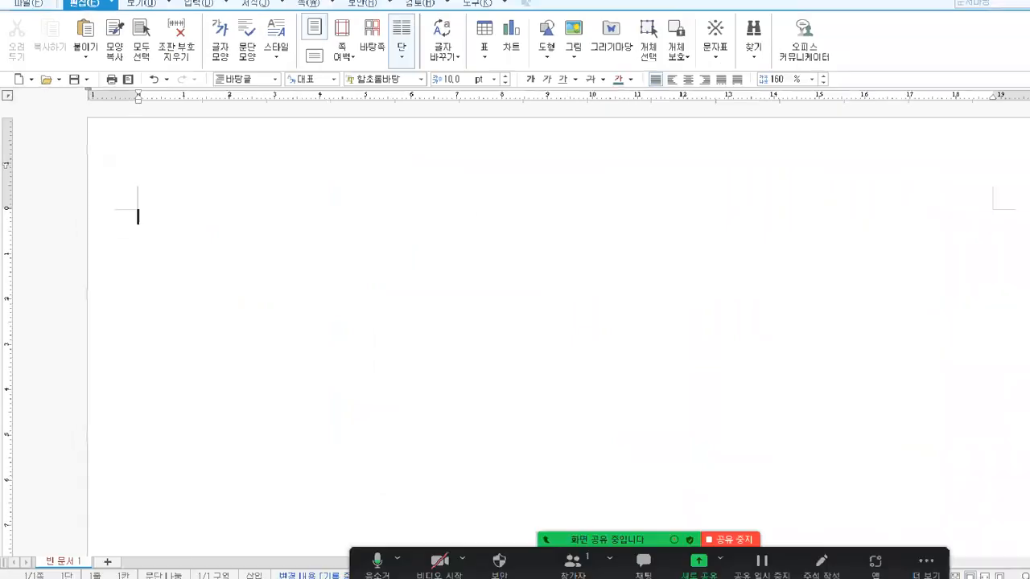
pyautogui.hotkey('ctrl', '1')
pyautogui.moveTo(272, 301)
pyautogui.mouseDown()
pyautogui.moveTo(253, 308)
pyautogui.moveTo(246, 254)
pyautogui.moveTo(288, 306)
pyautogui.mouseUp()
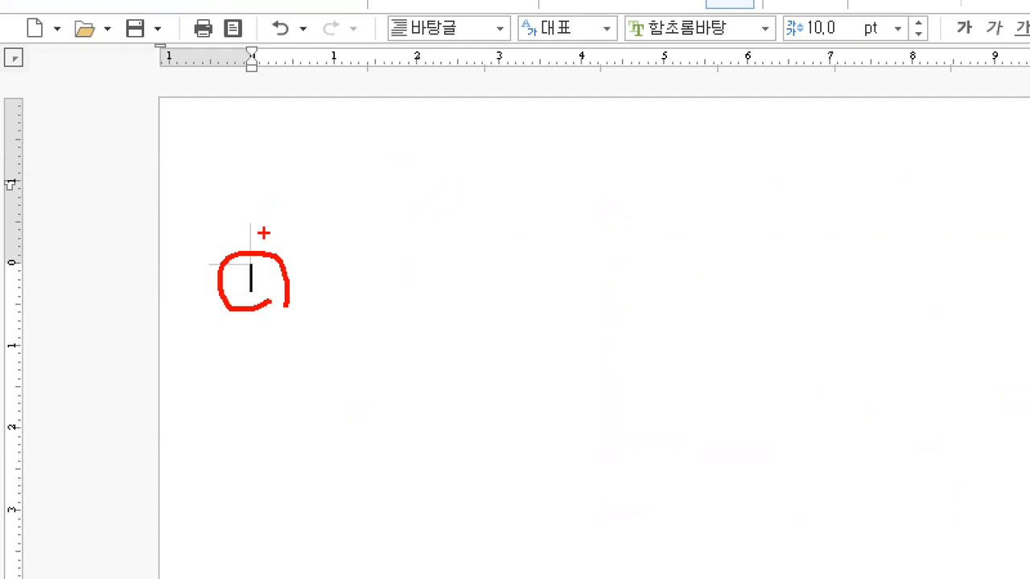
pyautogui.moveTo(248, 90); pyautogui.dragTo(245, 233)
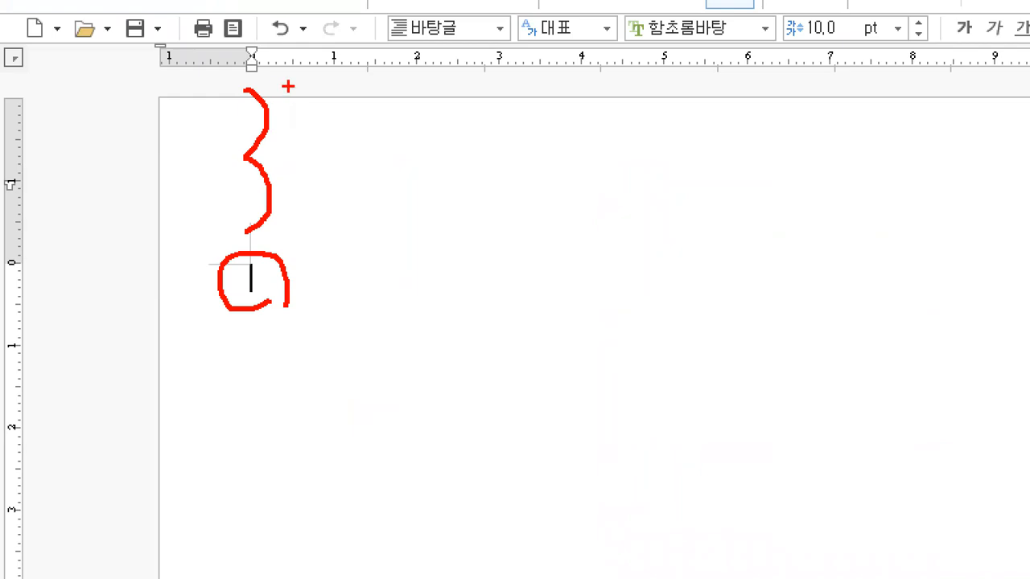
pyautogui.moveTo(291, 117); pyautogui.dragTo(291, 132)
pyautogui.moveTo(297, 191); pyautogui.dragTo(297, 214)
pyautogui.moveTo(156, 273)
pyautogui.mouseDown()
pyautogui.moveTo(246, 276)
pyautogui.moveTo(256, 264)
pyautogui.mouseUp()
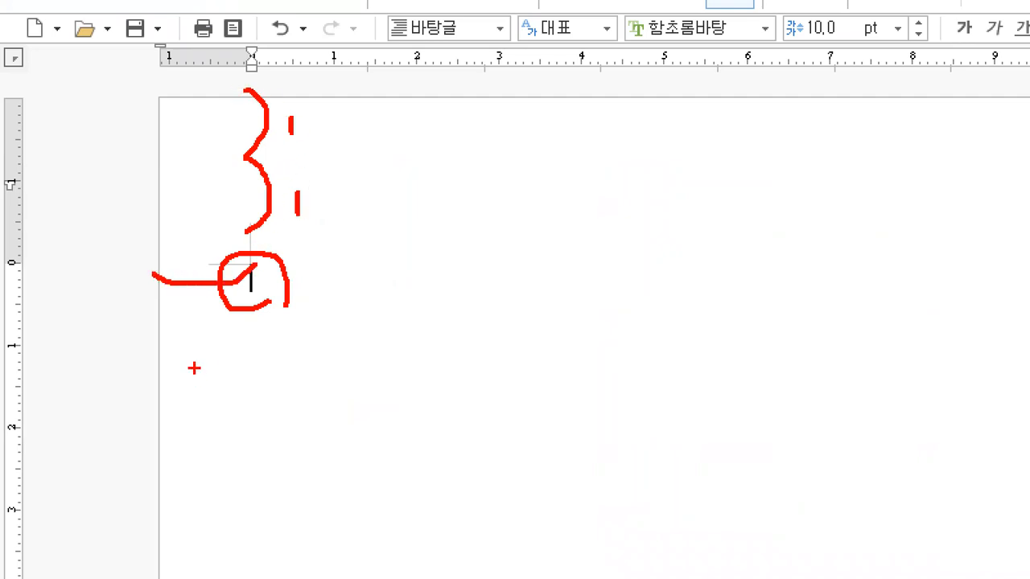
pyautogui.moveTo(142, 314); pyautogui.dragTo(142, 341)
pyautogui.moveTo(165, 317); pyautogui.dragTo(166, 343)
pyautogui.press('Escape')
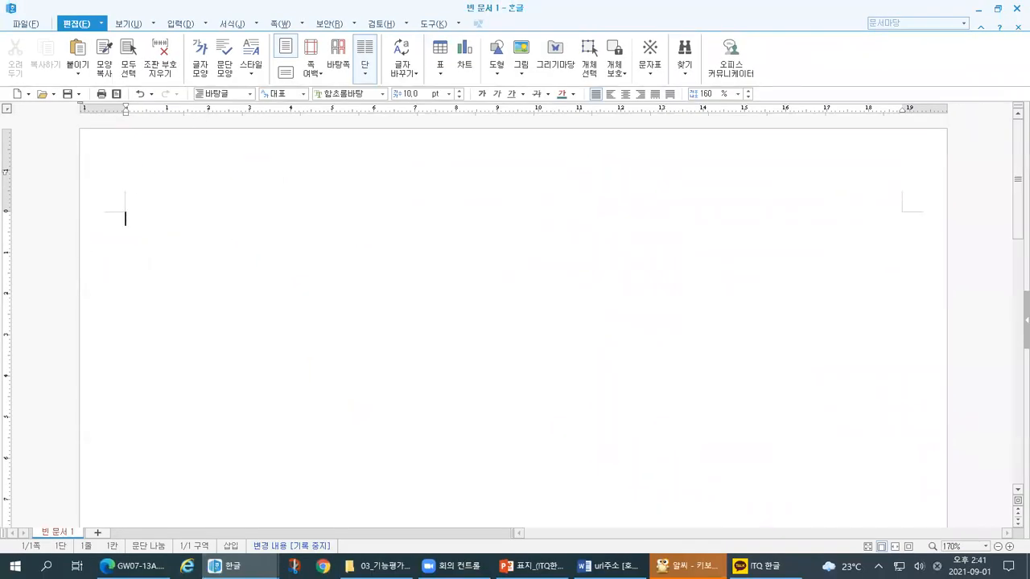
pyautogui.hotkey('ctrl', '1')
pyautogui.click(247, 280)
pyautogui.moveTo(311, 243)
pyautogui.mouseDown()
pyautogui.moveTo(272, 276)
pyautogui.moveTo(284, 268)
pyautogui.moveTo(287, 288)
pyautogui.mouseUp()
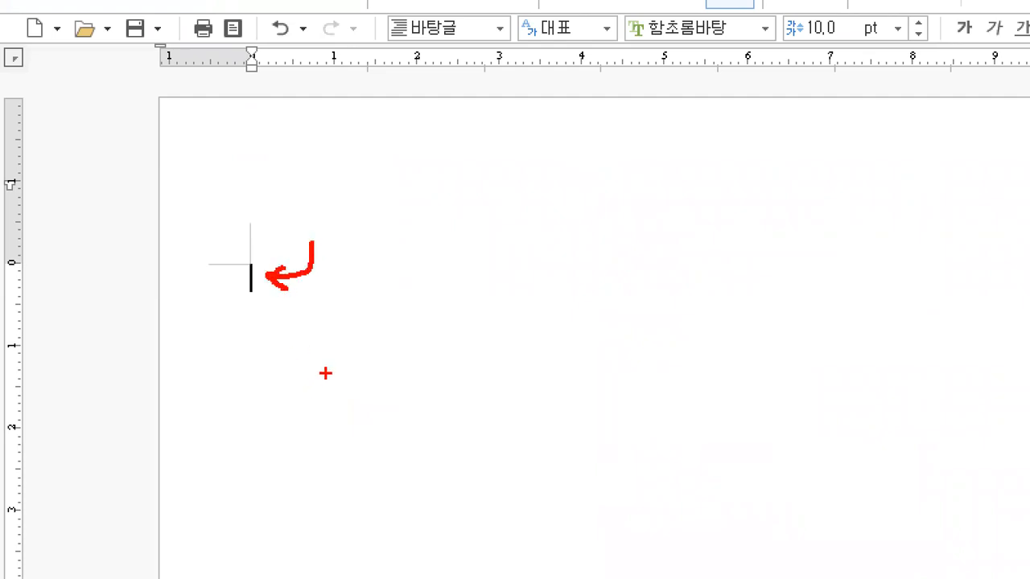
pyautogui.press('Escape')
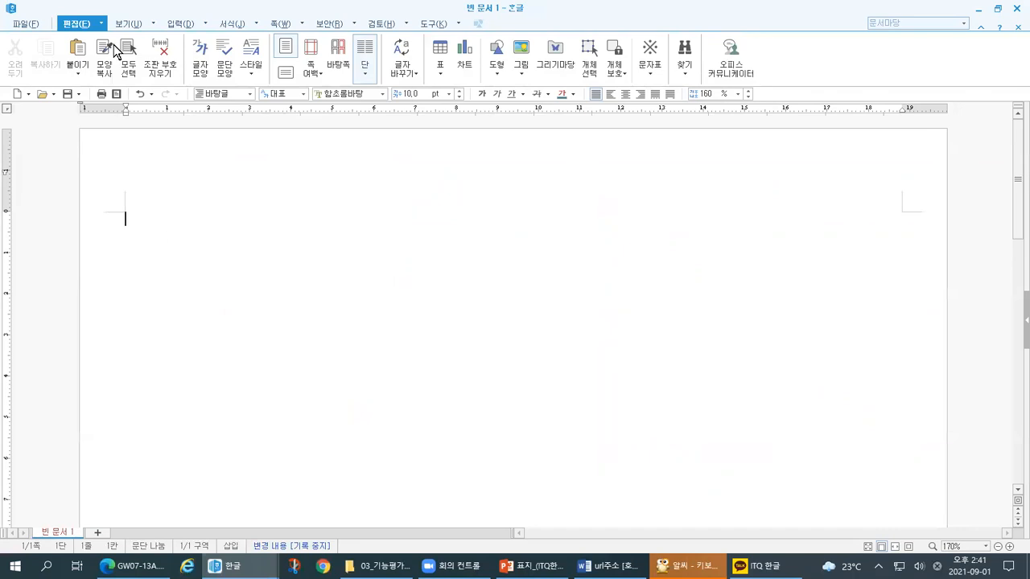
# Turn on the display of paragraph marks (문단 부호) and check the mark beside the cursor.
pyautogui.click(126, 22)
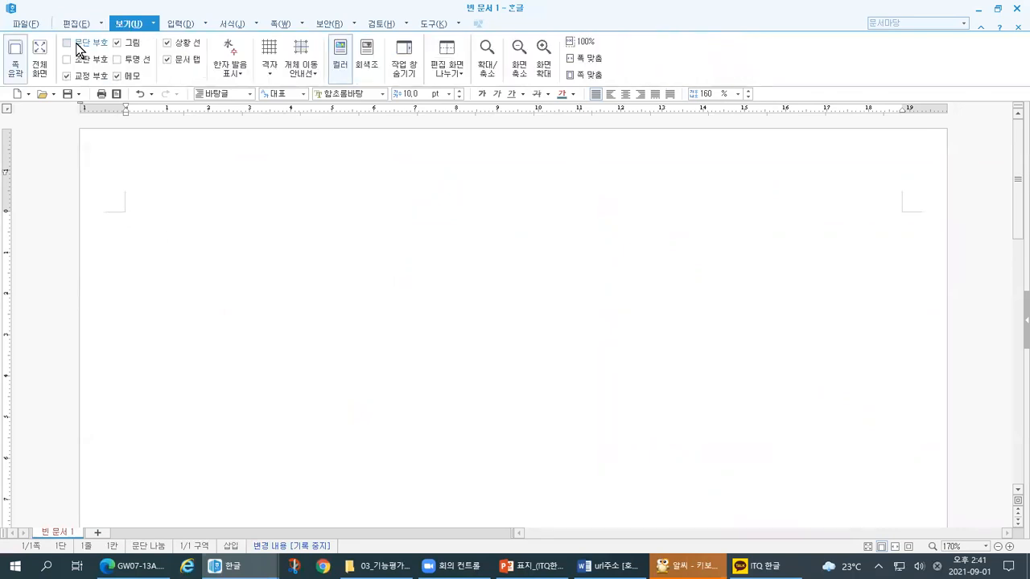
pyautogui.hotkey('ctrl', '1')
pyautogui.moveTo(292, 66)
pyautogui.mouseDown()
pyautogui.moveTo(222, 40)
pyautogui.moveTo(294, 73)
pyautogui.moveTo(284, 82)
pyautogui.mouseUp()
pyautogui.moveTo(193, 99)
pyautogui.mouseDown()
pyautogui.moveTo(133, 106)
pyautogui.moveTo(170, 65)
pyautogui.moveTo(206, 98)
pyautogui.mouseUp()
pyautogui.moveTo(288, 465)
pyautogui.mouseDown()
pyautogui.moveTo(240, 473)
pyautogui.moveTo(264, 403)
pyautogui.moveTo(286, 466)
pyautogui.mouseUp()
pyautogui.hotkey('ctrl', '1')
pyautogui.press('Escape')
pyautogui.hotkey('ctrl', '1')
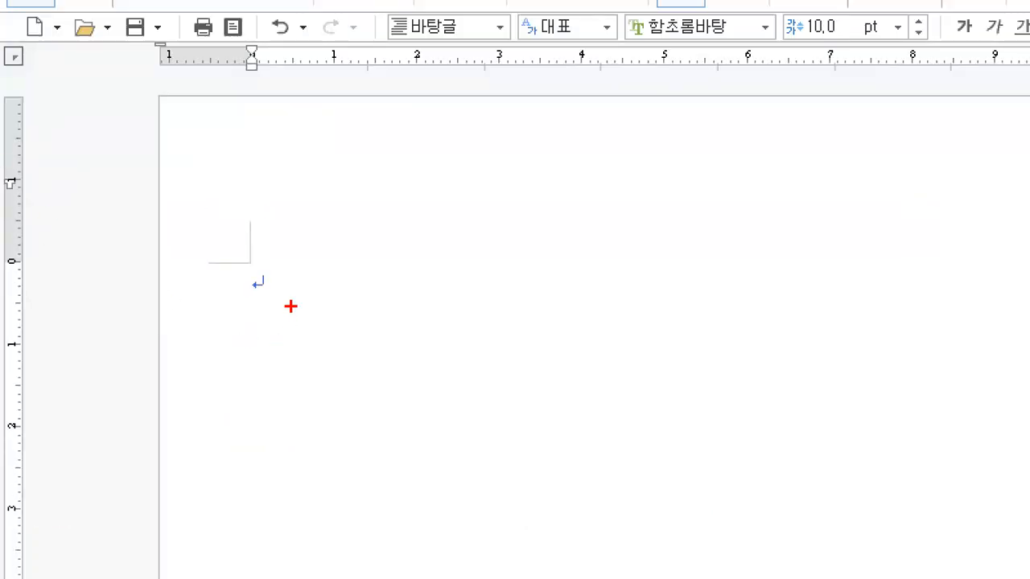
pyautogui.moveTo(126, 229); pyautogui.dragTo(139, 230)
pyautogui.moveTo(233, 272); pyautogui.dragTo(233, 295)
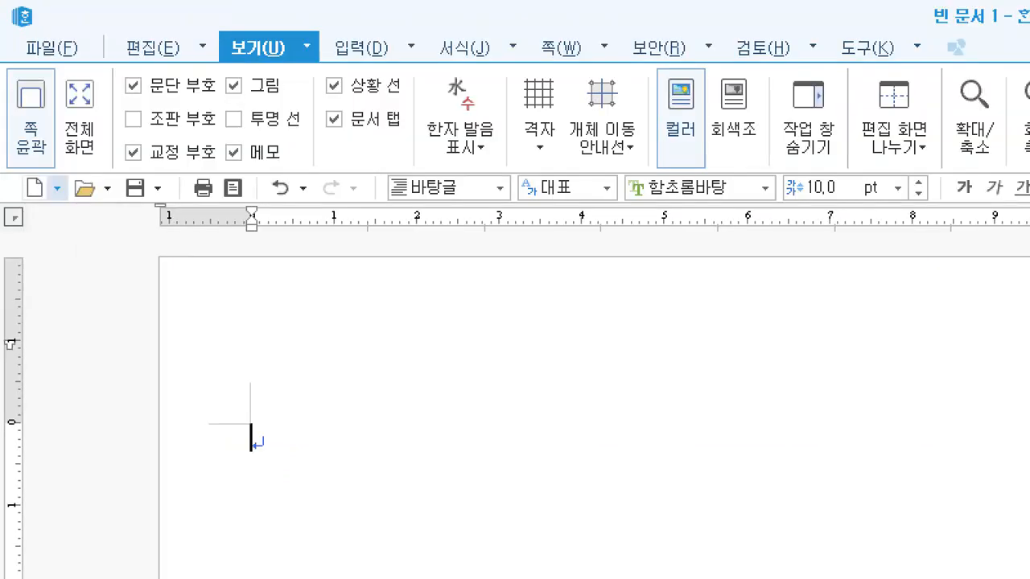
# Examine the 조판 부호 display option alongside 문단 부호 and the paragraph mark on the page.
pyautogui.moveTo(64, 52); pyautogui.dragTo(66, 53)
pyautogui.moveTo(126, 111); pyautogui.dragTo(140, 108)
pyautogui.moveTo(322, 331)
pyautogui.mouseDown()
pyautogui.moveTo(326, 342)
pyautogui.moveTo(344, 328)
pyautogui.mouseUp()
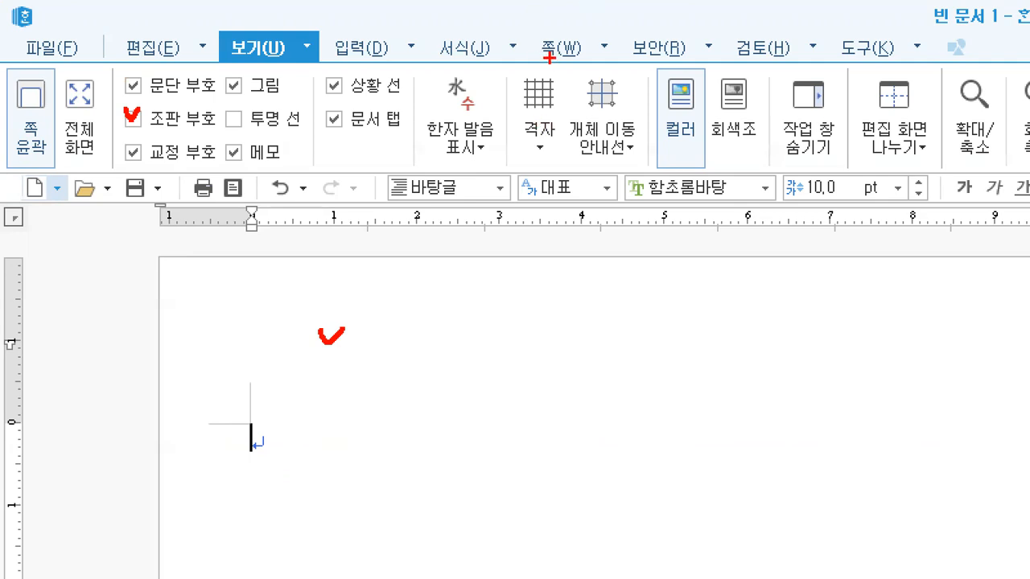
pyautogui.press('Escape')
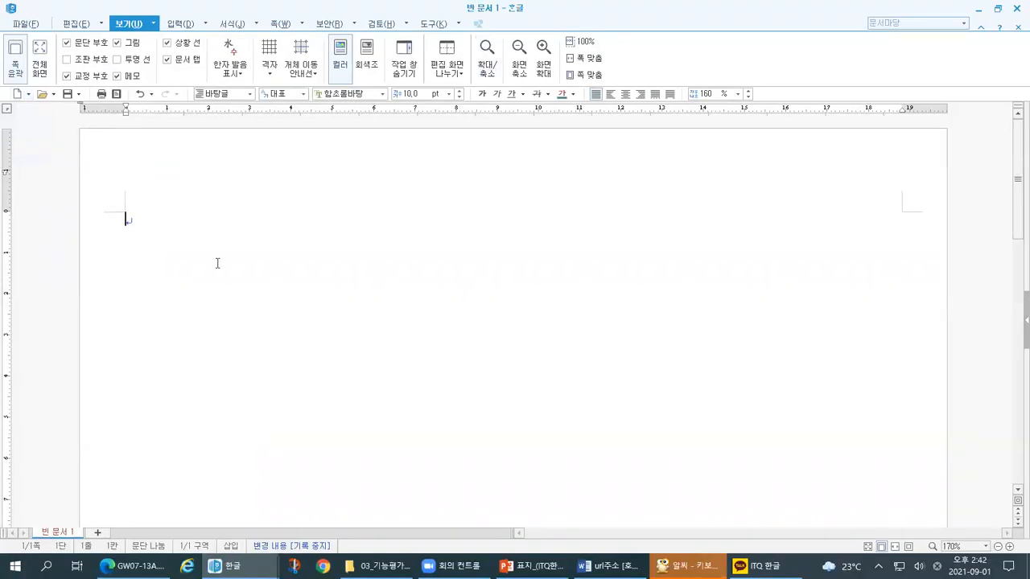
pyautogui.hotkey('ctrl', '1')
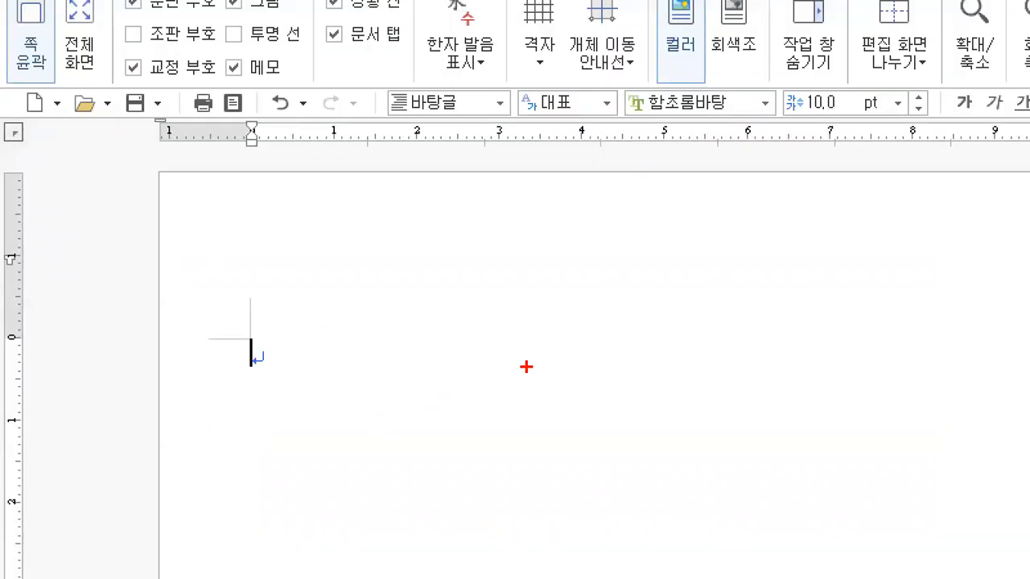
pyautogui.moveTo(204, 169); pyautogui.dragTo(217, 166)
pyautogui.press('Escape')
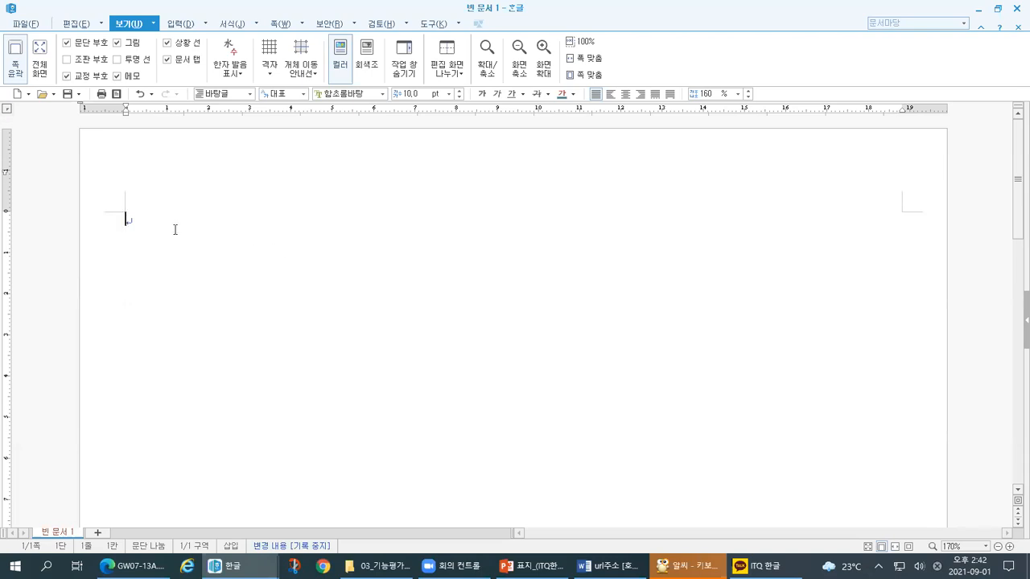
pyautogui.hotkey('ctrl', '1')
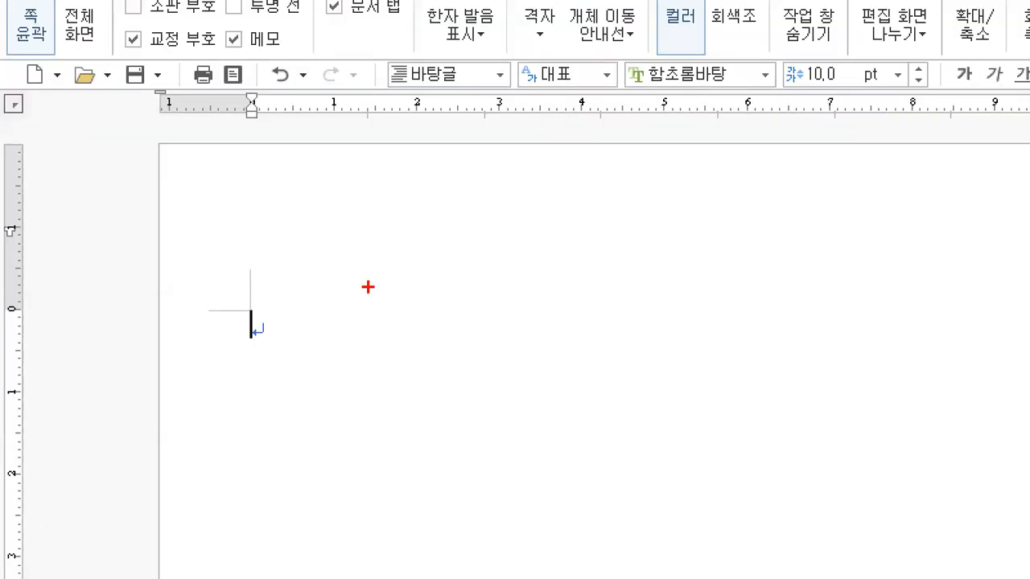
pyautogui.moveTo(206, 151); pyautogui.dragTo(230, 165)
pyautogui.moveTo(410, 217); pyautogui.dragTo(460, 218)
pyautogui.moveTo(488, 173)
pyautogui.mouseDown()
pyautogui.moveTo(495, 198)
pyautogui.moveTo(520, 201)
pyautogui.mouseUp()
pyautogui.moveTo(522, 172)
pyautogui.mouseDown()
pyautogui.moveTo(525, 206)
pyautogui.moveTo(505, 225)
pyautogui.moveTo(526, 224)
pyautogui.mouseUp()
pyautogui.moveTo(548, 158)
pyautogui.mouseDown()
pyautogui.moveTo(560, 160)
pyautogui.moveTo(552, 227)
pyautogui.mouseUp()
pyautogui.moveTo(418, 161); pyautogui.dragTo(408, 234)
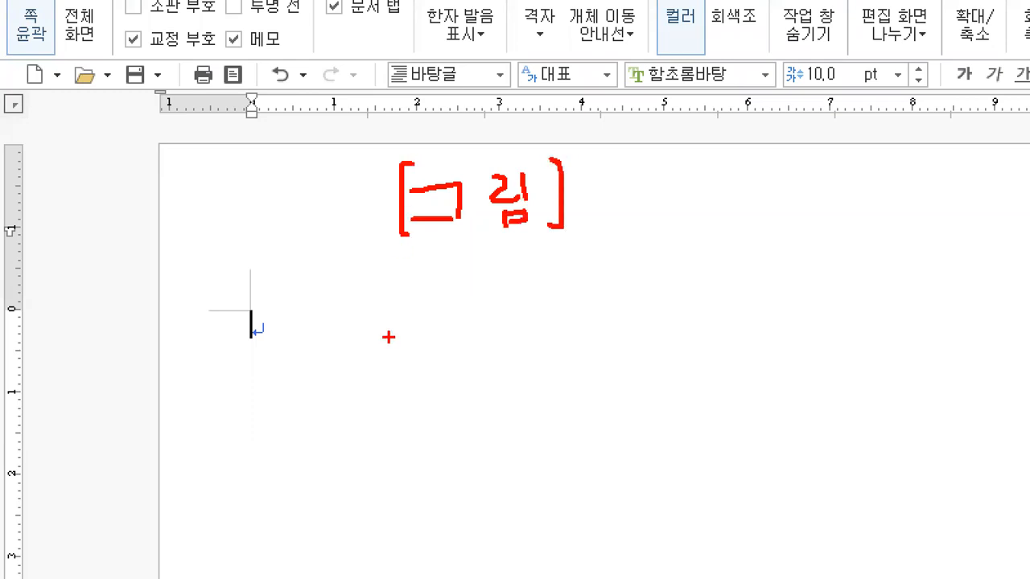
pyautogui.press('Escape')
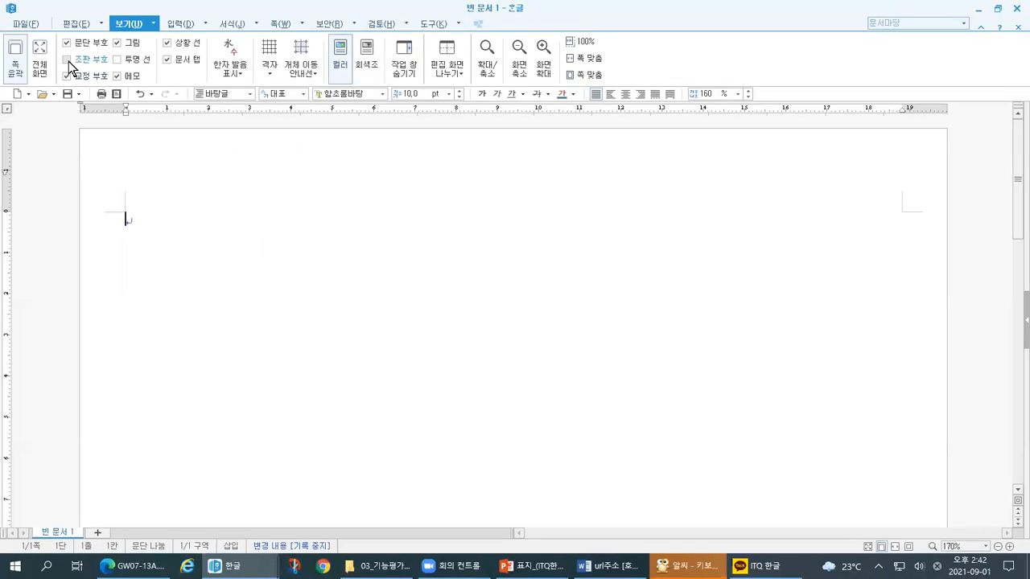
pyautogui.hotkey('ctrl', '1')
pyautogui.moveTo(119, 137); pyautogui.dragTo(219, 138)
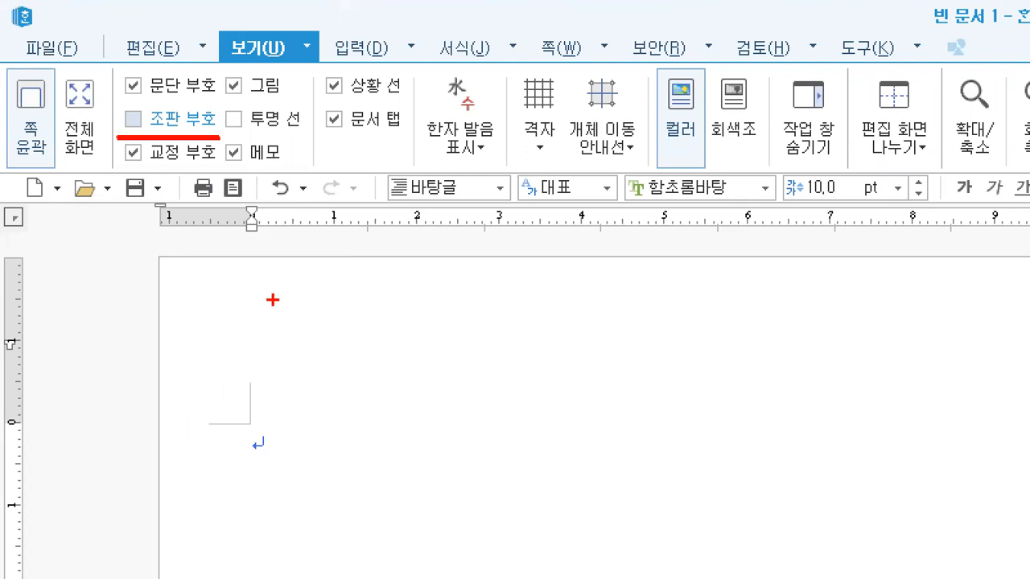
pyautogui.moveTo(278, 303); pyautogui.dragTo(277, 320)
pyautogui.moveTo(464, 286)
pyautogui.mouseDown()
pyautogui.moveTo(476, 310)
pyautogui.moveTo(448, 329)
pyautogui.mouseUp()
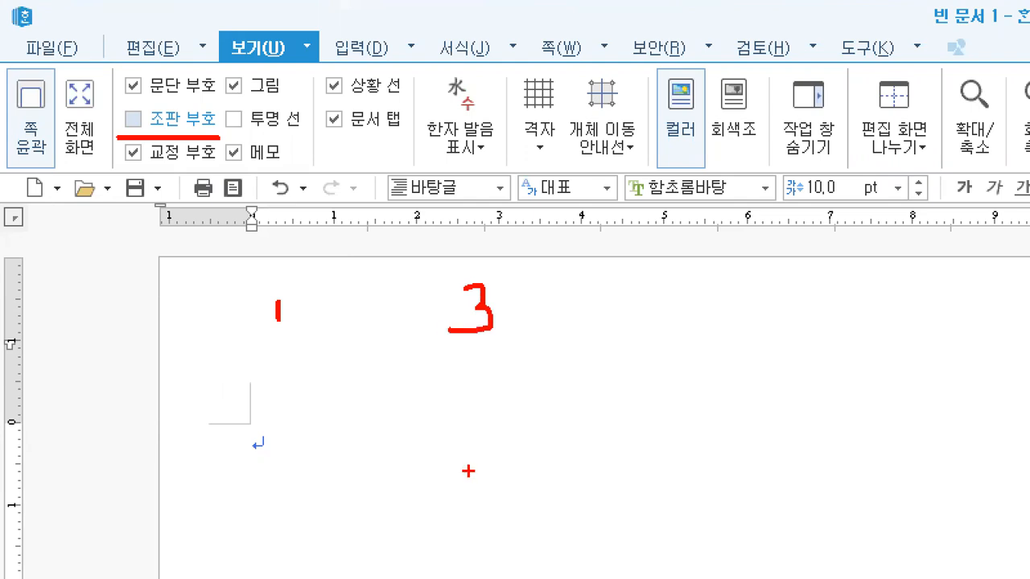
pyautogui.moveTo(279, 349)
pyautogui.mouseDown()
pyautogui.moveTo(281, 366)
pyautogui.moveTo(307, 366)
pyautogui.mouseUp()
pyautogui.click(316, 402)
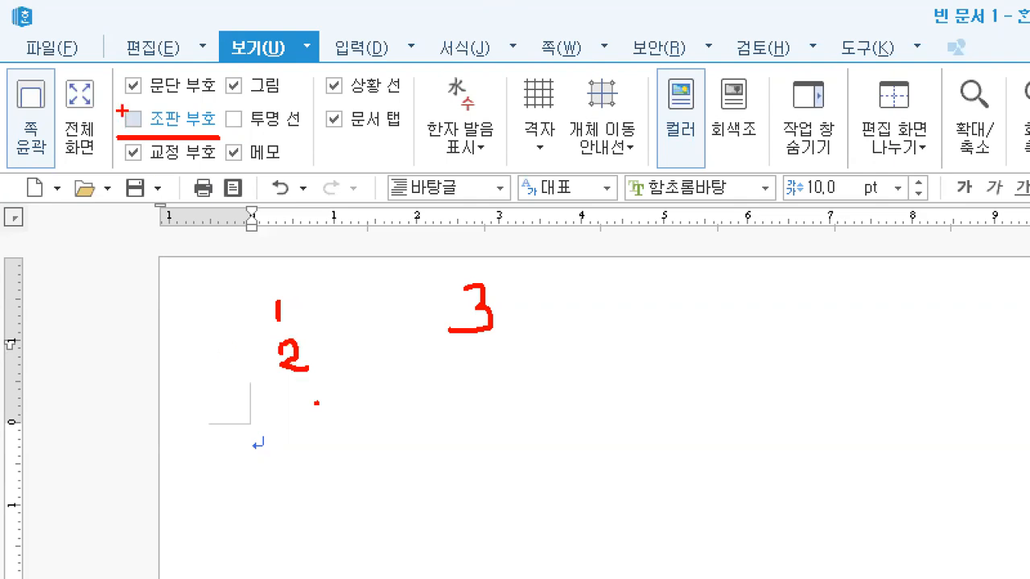
pyautogui.moveTo(127, 123); pyautogui.dragTo(141, 103)
pyautogui.press('Escape')
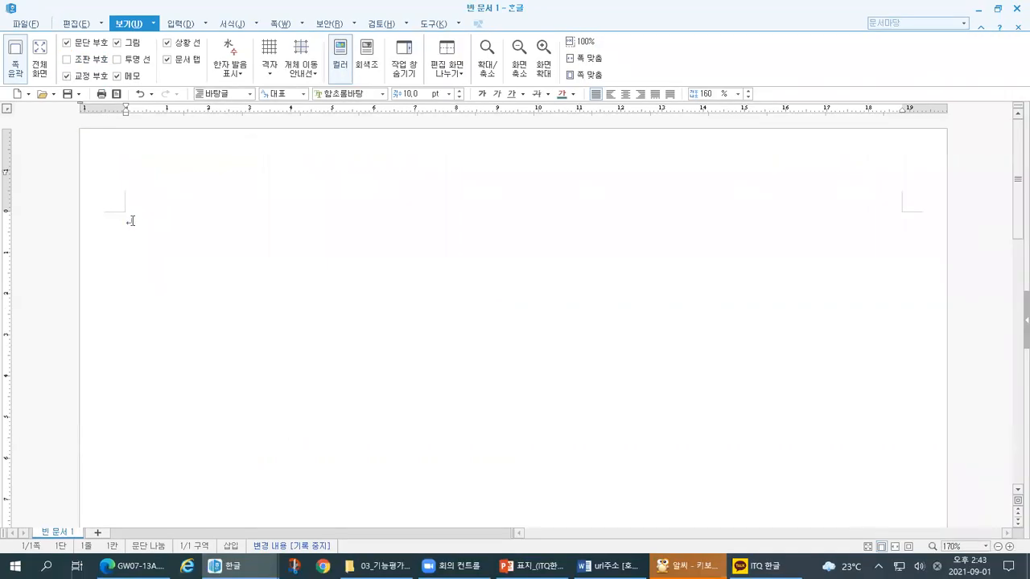
# Switch to the PowerPoint lesson slides and read the learning objective on checking the font and character size (글꼴, 글자 크기 확인하기).
pyautogui.click(532, 566)
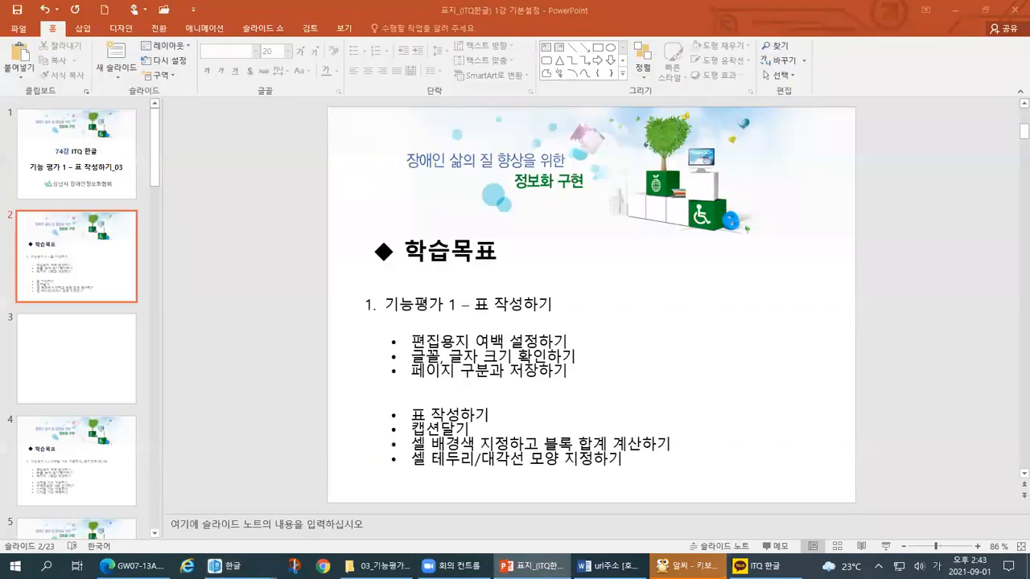
pyautogui.hotkey('ctrl', '1')
pyautogui.click(344, 317)
pyautogui.moveTo(304, 280); pyautogui.dragTo(692, 279)
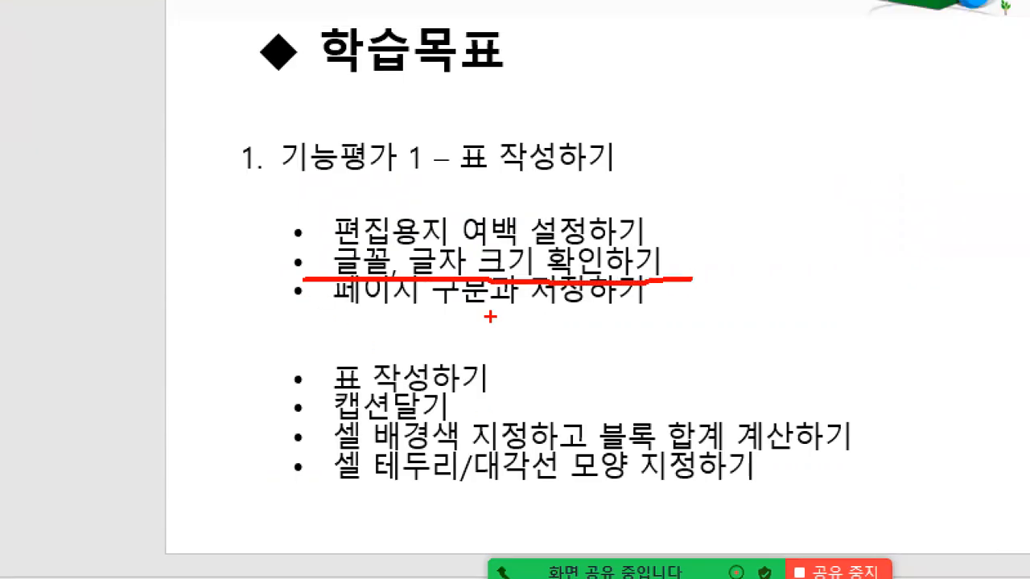
pyautogui.moveTo(309, 259); pyautogui.dragTo(323, 247)
pyautogui.moveTo(399, 254); pyautogui.dragTo(413, 248)
pyautogui.press('Escape')
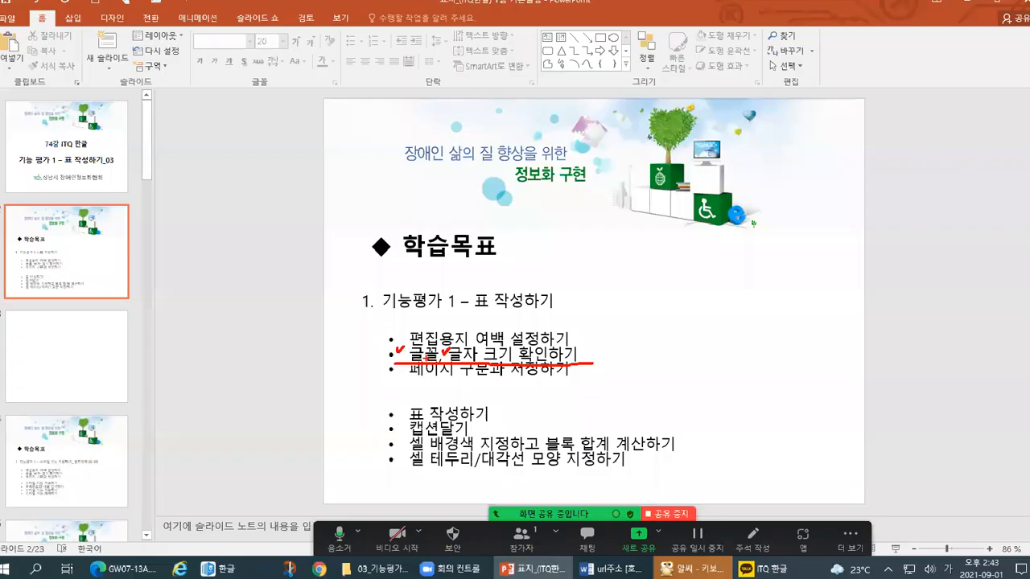
# Switch back to the blank Hangul document and bring up the 보기 commands after a look at the 편집 commands.
pyautogui.hotkey('ctrl', '1')
pyautogui.press('Escape')
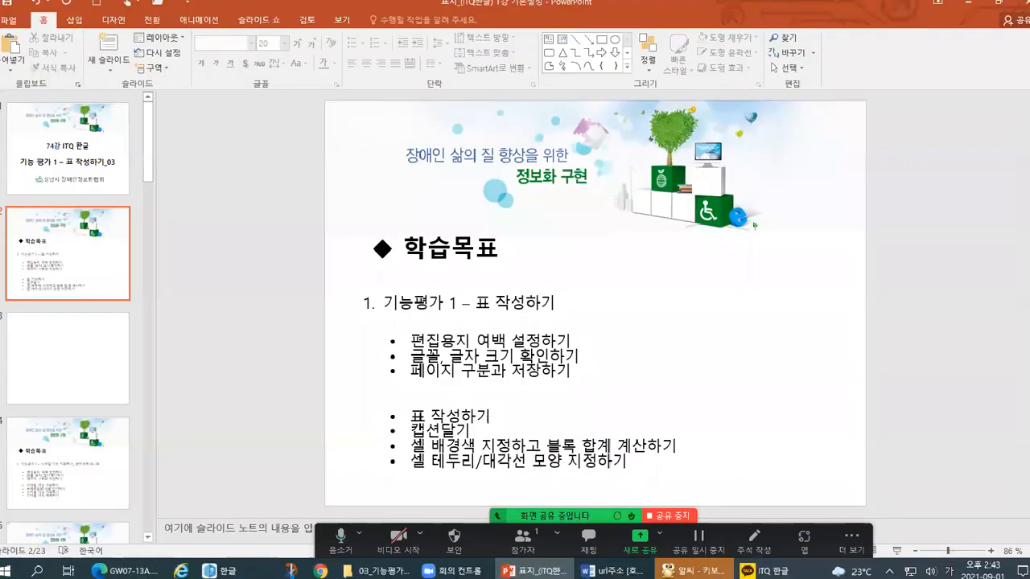
pyautogui.hotkey('alt', 'Tab')
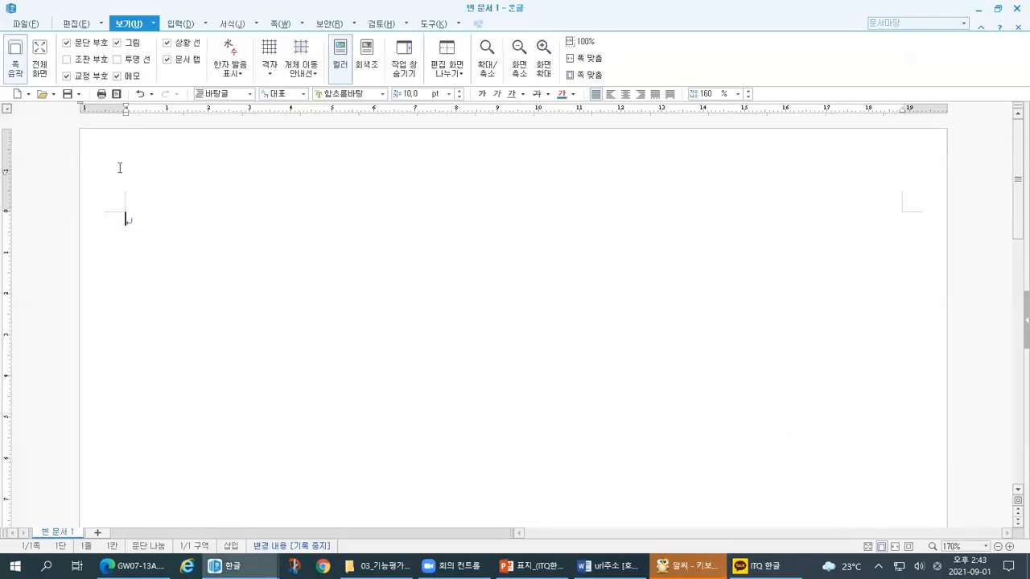
pyautogui.click(33, 24)
pyautogui.click(77, 24)
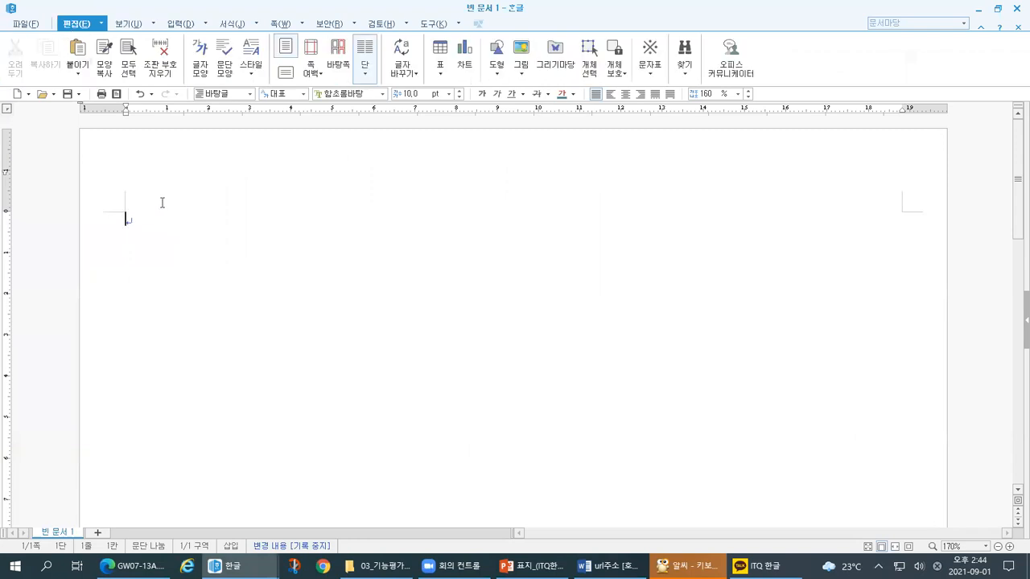
pyautogui.click(130, 24)
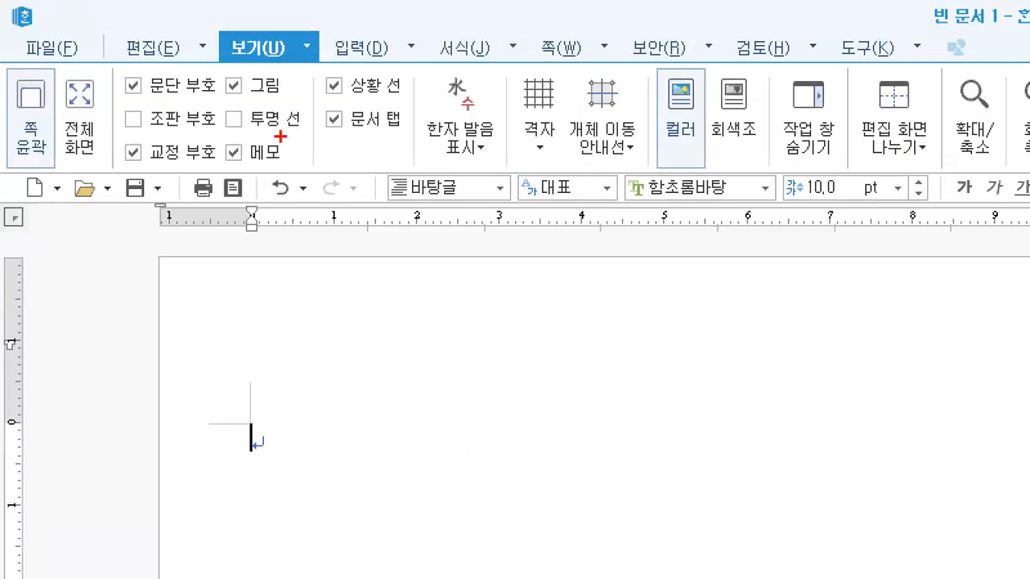
# Examine the formatting tools to find the font and character size settings and the related 서식 commands.
pyautogui.moveTo(342, 160)
pyautogui.mouseDown()
pyautogui.moveTo(51, 171)
pyautogui.moveTo(271, 217)
pyautogui.moveTo(946, 212)
pyautogui.mouseUp()
pyautogui.moveTo(354, 153); pyautogui.dragTo(1028, 161)
pyautogui.moveTo(334, 154); pyautogui.dragTo(359, 154)
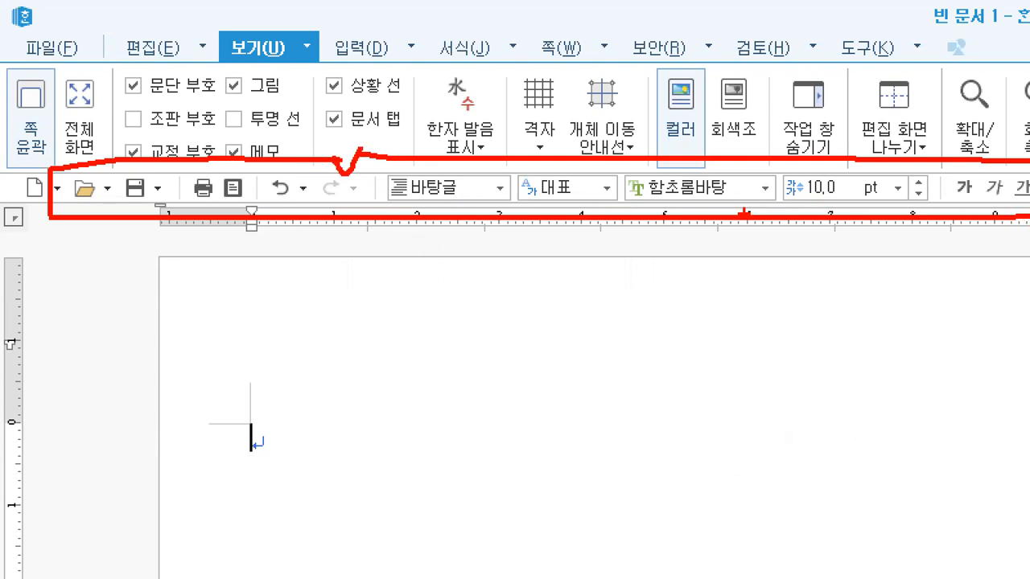
pyautogui.moveTo(481, 70)
pyautogui.mouseDown()
pyautogui.moveTo(420, 64)
pyautogui.moveTo(488, 11)
pyautogui.moveTo(487, 64)
pyautogui.mouseUp()
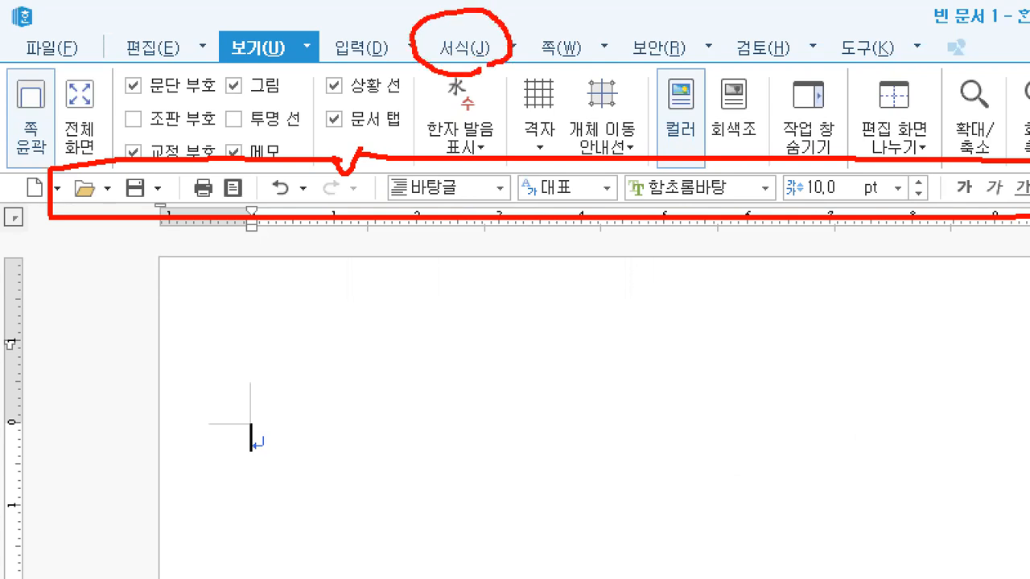
pyautogui.moveTo(550, 276)
pyautogui.mouseDown()
pyautogui.moveTo(665, 220)
pyautogui.moveTo(668, 256)
pyautogui.mouseUp()
pyautogui.moveTo(752, 301)
pyautogui.mouseDown()
pyautogui.moveTo(819, 221)
pyautogui.moveTo(820, 257)
pyautogui.mouseUp()
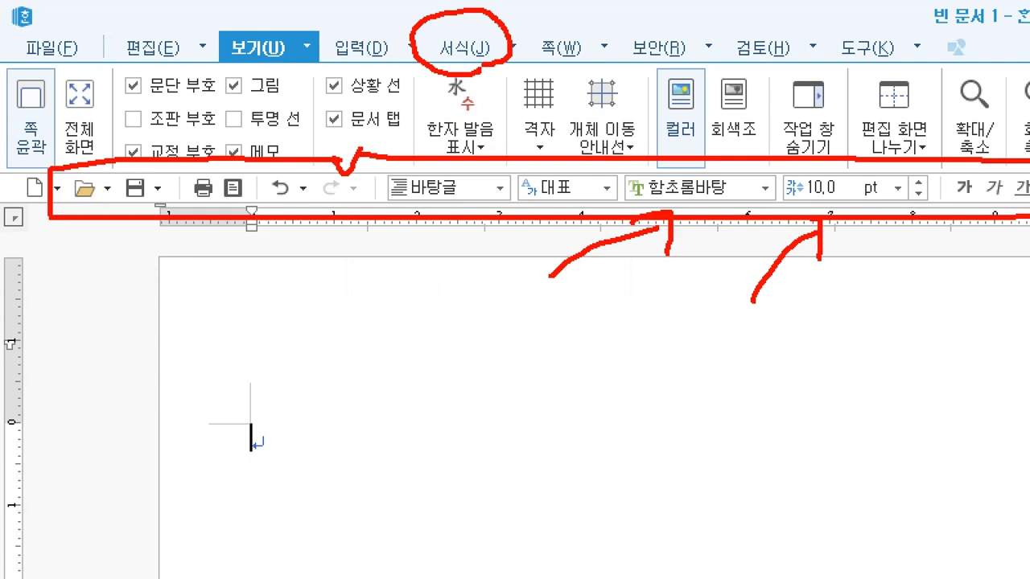
pyautogui.moveTo(733, 187); pyautogui.dragTo(746, 168)
pyautogui.moveTo(804, 197); pyautogui.dragTo(844, 193)
pyautogui.click(787, 259)
pyautogui.press('Escape')
# Set the document font to 바탕 and check the font and character size shown in the formatting tools.
pyautogui.click(350, 96)
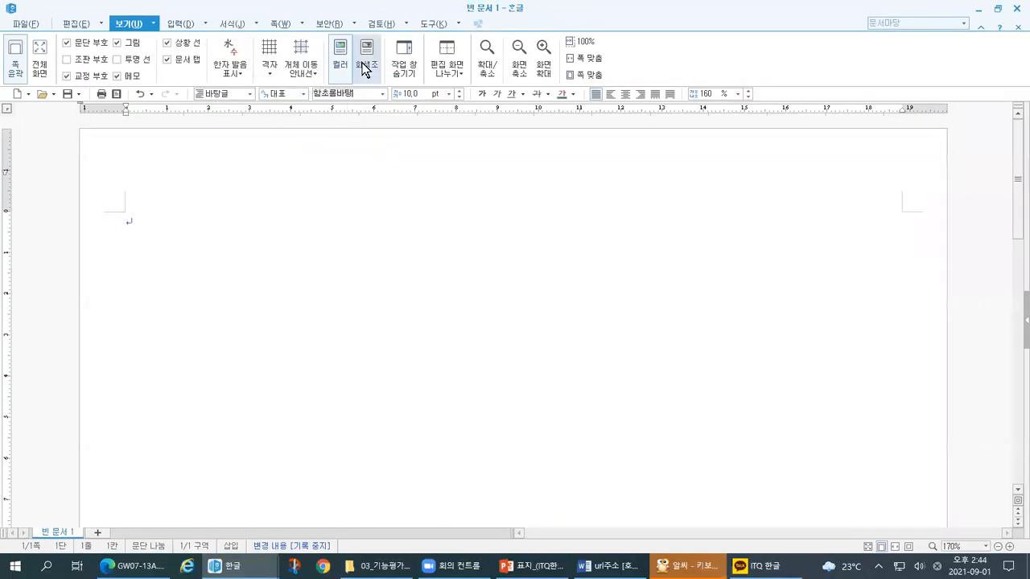
pyautogui.write('바탕')
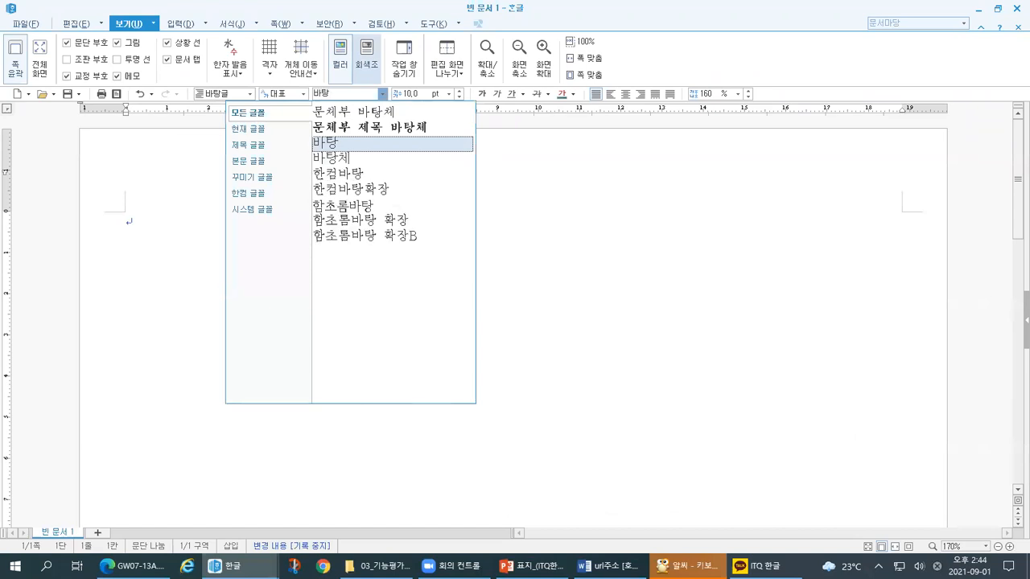
pyautogui.press('Return')
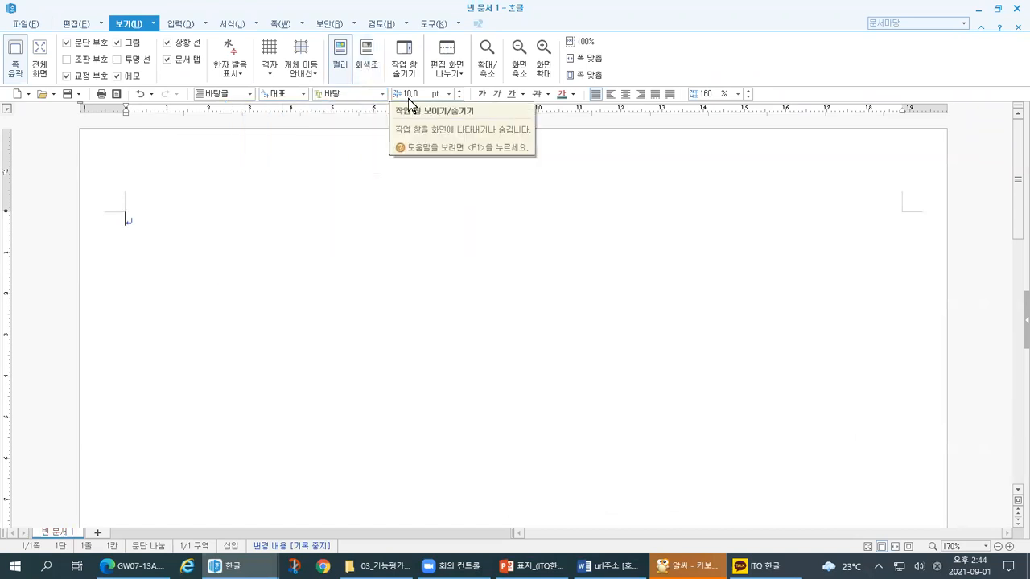
pyautogui.hotkey('ctrl', '1')
pyautogui.click(240, 33)
pyautogui.moveTo(362, 185)
pyautogui.mouseDown()
pyautogui.moveTo(558, 184)
pyautogui.moveTo(671, 138)
pyautogui.moveTo(342, 140)
pyautogui.moveTo(362, 195)
pyautogui.mouseUp()
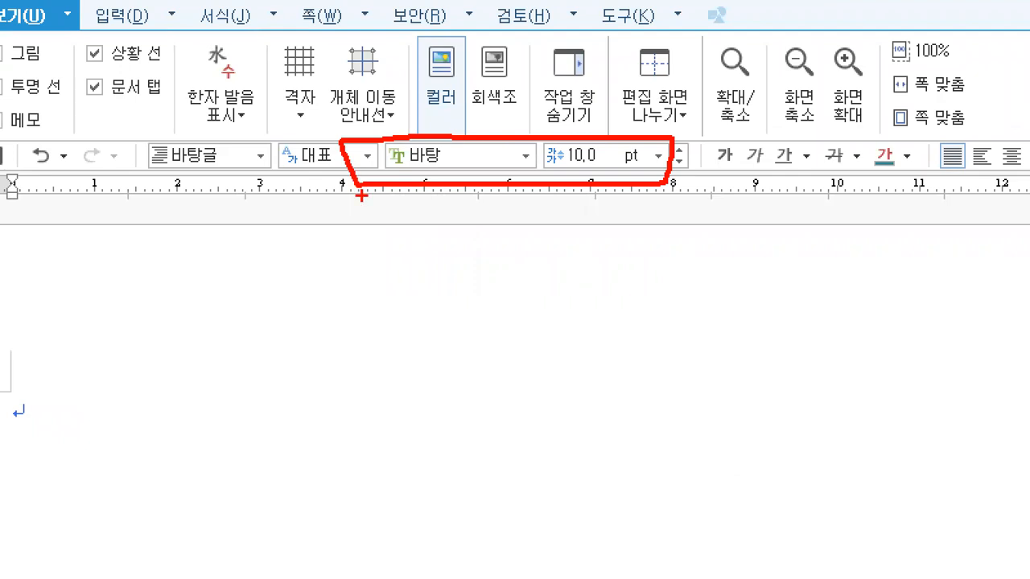
pyautogui.press('Escape')
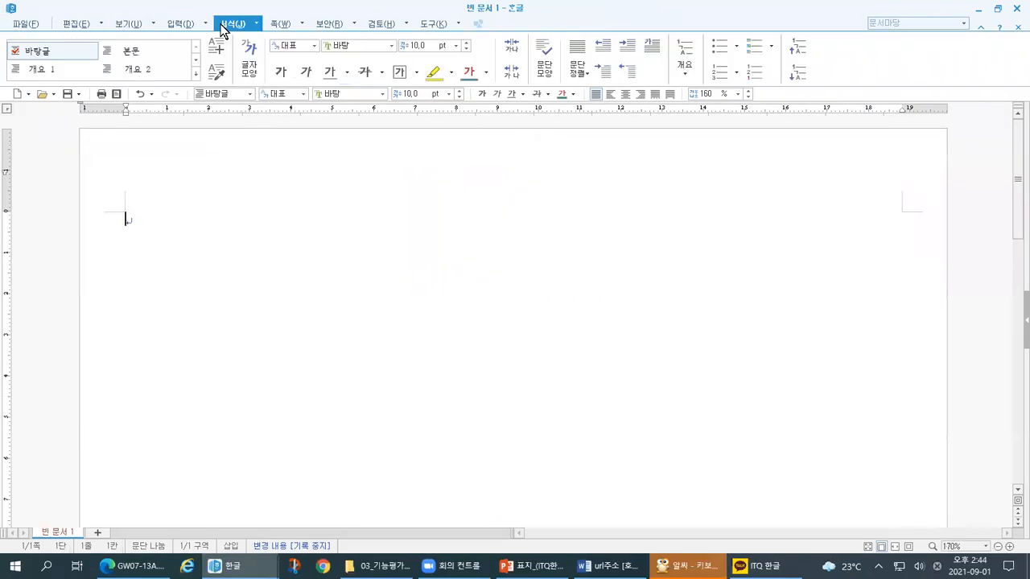
# Compare the font and character size settings among the 서식 commands with those in the always-visible formatting tools.
pyautogui.hotkey('ctrl', '1')
pyautogui.moveTo(229, 7); pyautogui.dragTo(242, 5)
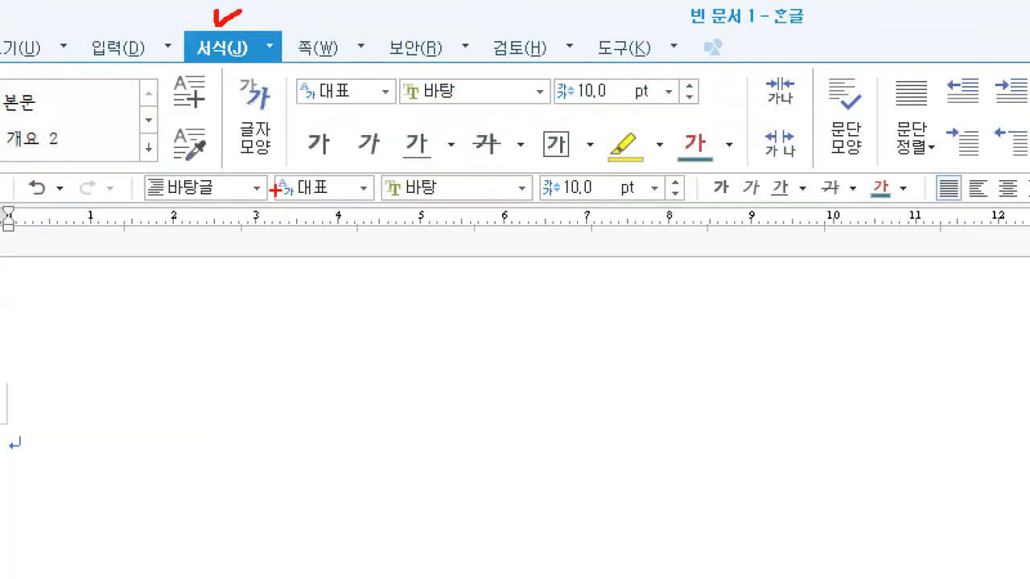
pyautogui.moveTo(416, 109); pyautogui.dragTo(499, 110)
pyautogui.moveTo(568, 107); pyautogui.dragTo(627, 110)
pyautogui.moveTo(383, 161)
pyautogui.mouseDown()
pyautogui.moveTo(573, 224)
pyautogui.moveTo(522, 162)
pyautogui.moveTo(387, 161)
pyautogui.mouseUp()
pyautogui.moveTo(255, 21)
pyautogui.mouseDown()
pyautogui.moveTo(261, 30)
pyautogui.moveTo(272, 21)
pyautogui.mouseUp()
pyautogui.moveTo(415, 64)
pyautogui.mouseDown()
pyautogui.moveTo(414, 113)
pyautogui.moveTo(698, 77)
pyautogui.moveTo(418, 66)
pyautogui.mouseUp()
pyautogui.moveTo(295, 246); pyautogui.dragTo(348, 225)
pyautogui.moveTo(375, 177)
pyautogui.mouseDown()
pyautogui.moveTo(250, 171)
pyautogui.moveTo(129, 225)
pyautogui.moveTo(1026, 225)
pyautogui.moveTo(396, 169)
pyautogui.moveTo(10, 201)
pyautogui.moveTo(1026, 213)
pyautogui.mouseUp()
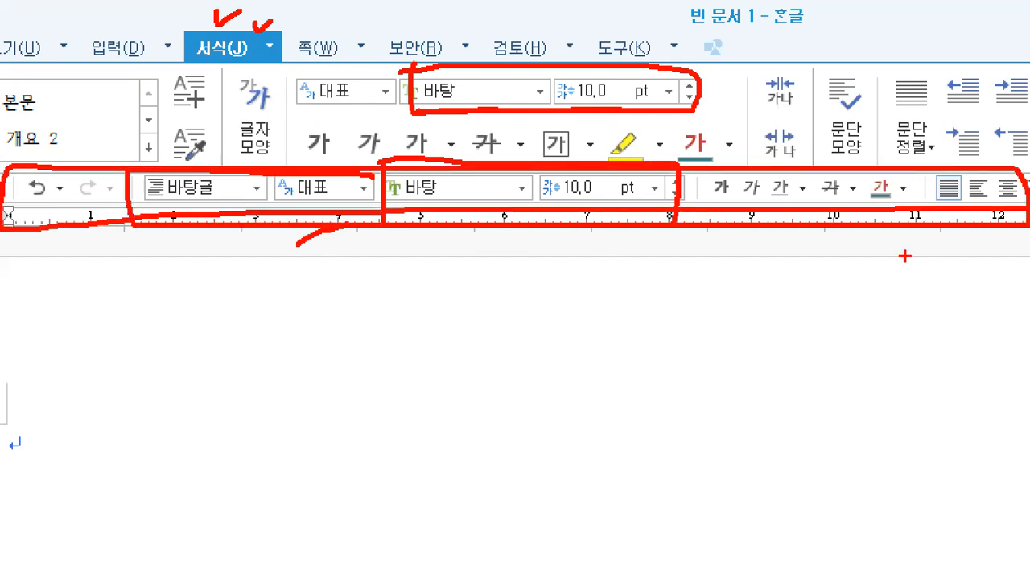
pyautogui.press('Escape')
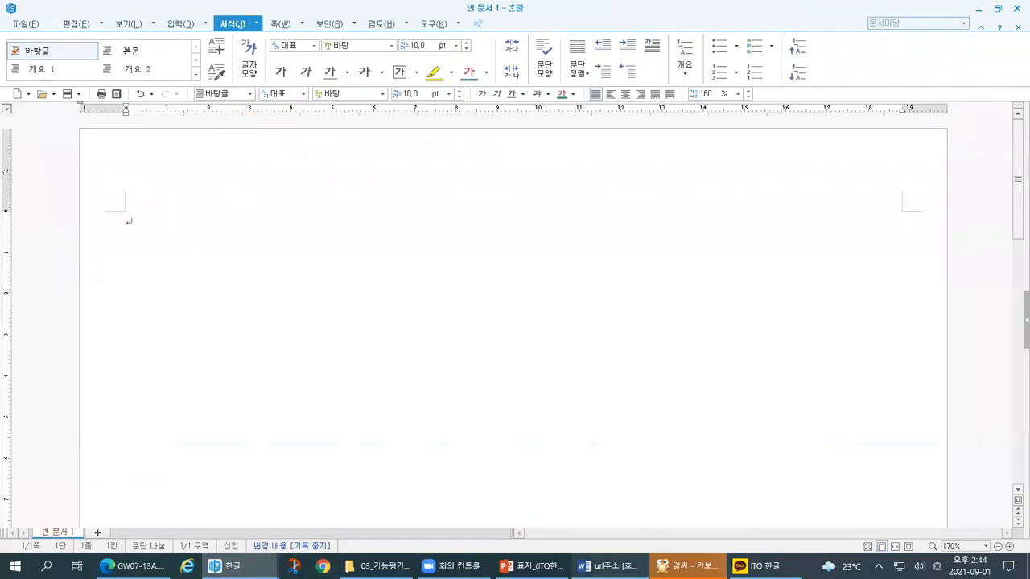
# Switch to the PowerPoint lesson slides and read the objective 페이지 구분과 저장하기 and the table tasks below it.
pyautogui.moveTo(610, 566)
pyautogui.click(531, 566)
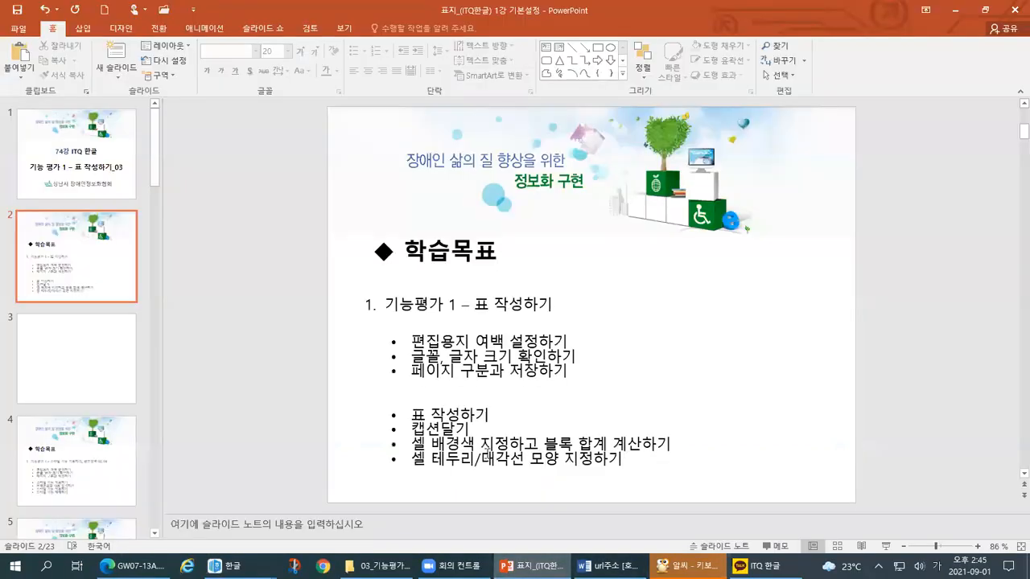
pyautogui.hotkey('ctrl', '1')
pyautogui.moveTo(392, 383); pyautogui.dragTo(579, 383)
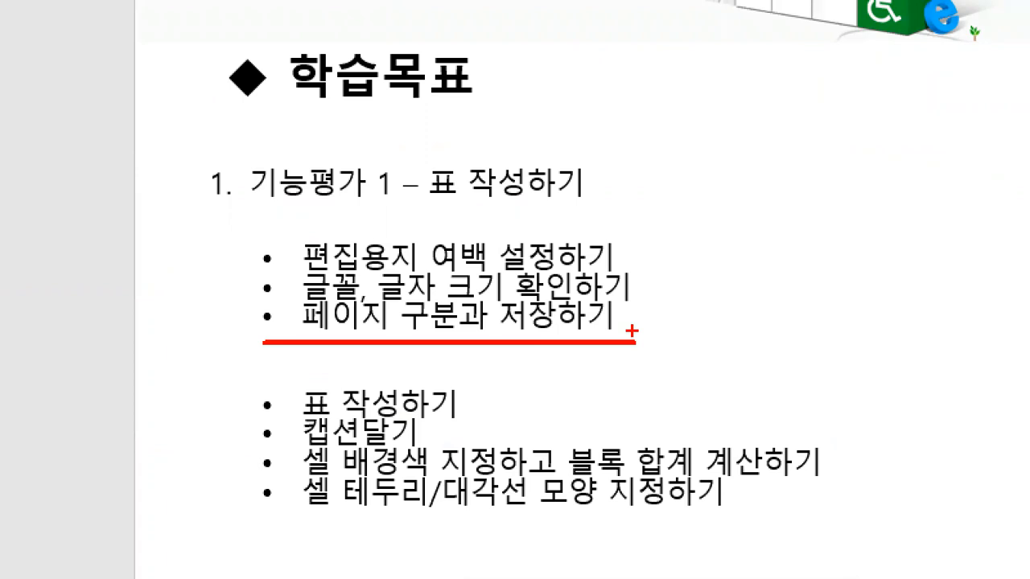
pyautogui.moveTo(346, 367)
pyautogui.mouseDown()
pyautogui.moveTo(254, 369)
pyautogui.moveTo(240, 538)
pyautogui.moveTo(771, 545)
pyautogui.moveTo(842, 397)
pyautogui.moveTo(298, 392)
pyautogui.mouseUp()
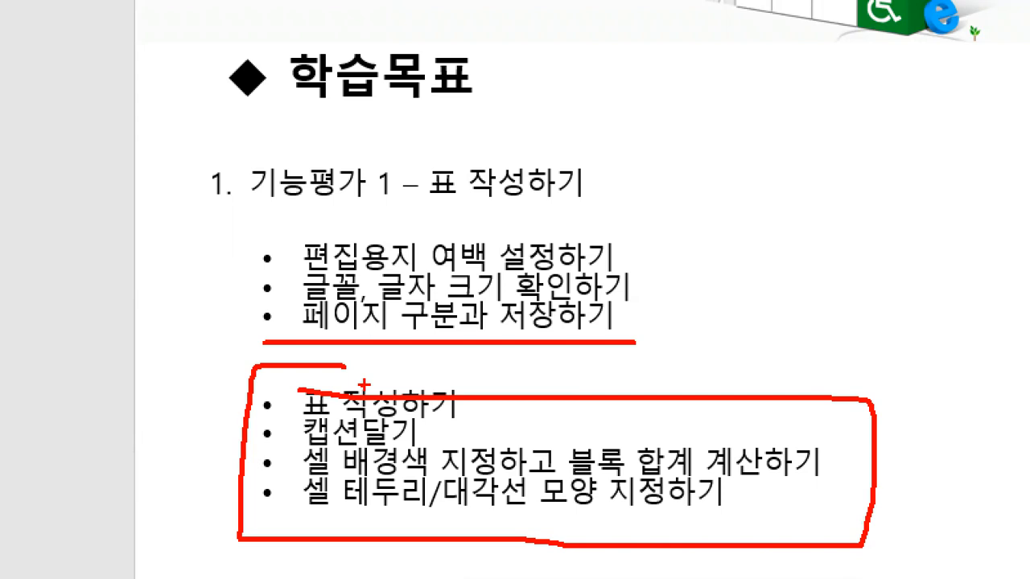
pyautogui.moveTo(291, 330); pyautogui.dragTo(460, 330)
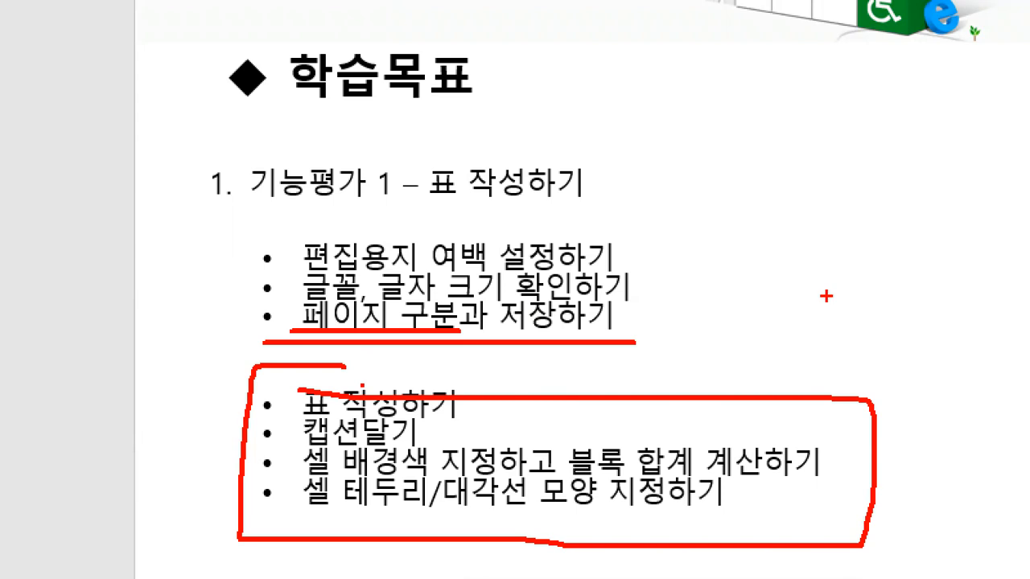
pyautogui.press('Escape')
# Switch to the keyboard picture in 알씨 and examine where the Alt, Shift and Enter keys are.
pyautogui.hotkey('alt', 'Tab')
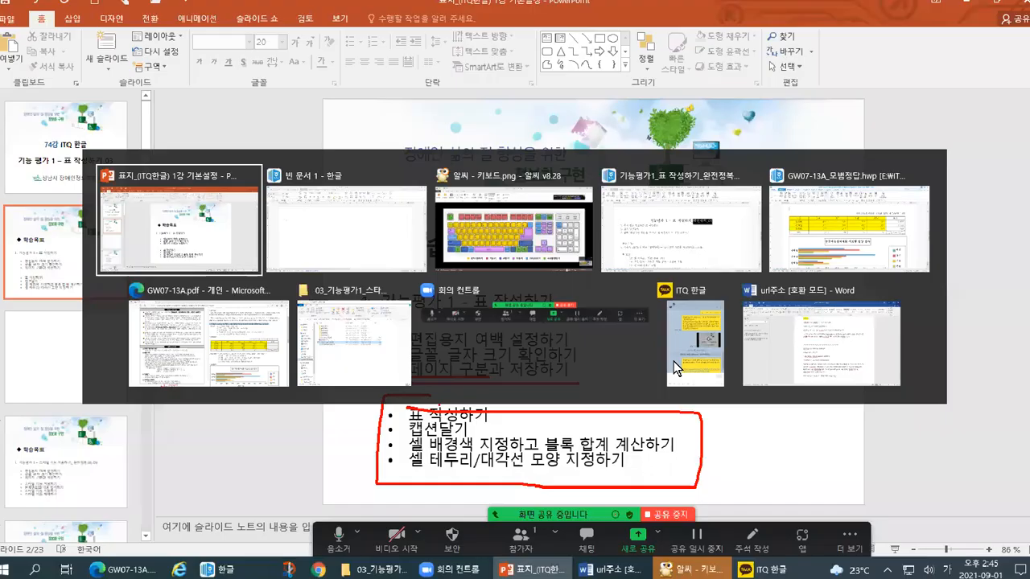
pyautogui.hotkey('ctrl', '1')
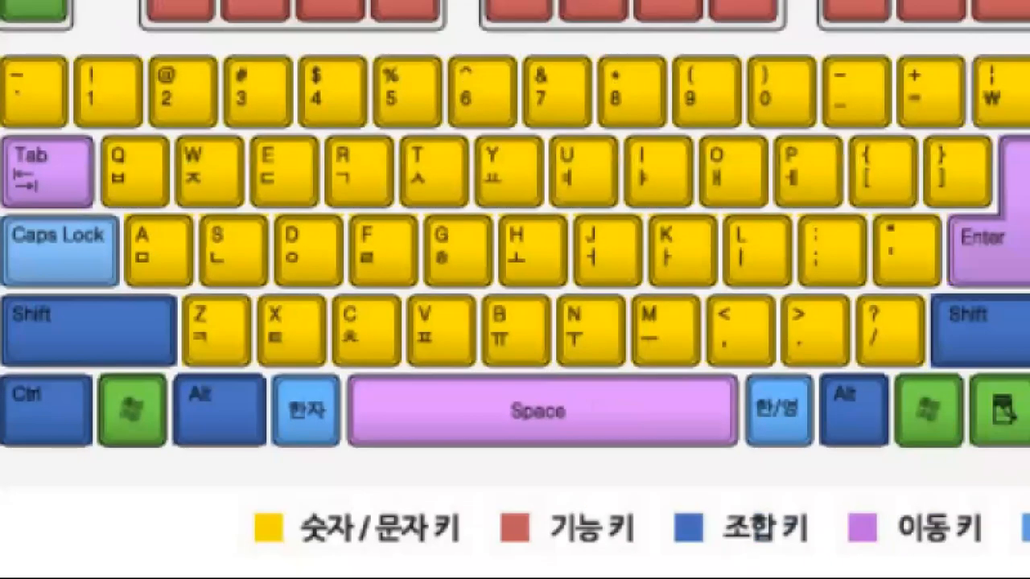
pyautogui.moveTo(234, 448)
pyautogui.mouseDown()
pyautogui.moveTo(173, 378)
pyautogui.moveTo(265, 419)
pyautogui.moveTo(211, 455)
pyautogui.mouseUp()
pyautogui.moveTo(56, 360)
pyautogui.mouseDown()
pyautogui.moveTo(15, 276)
pyautogui.moveTo(173, 310)
pyautogui.moveTo(44, 370)
pyautogui.mouseUp()
pyautogui.moveTo(1026, 270)
pyautogui.mouseDown()
pyautogui.moveTo(974, 200)
pyautogui.moveTo(1006, 257)
pyautogui.moveTo(994, 282)
pyautogui.mouseUp()
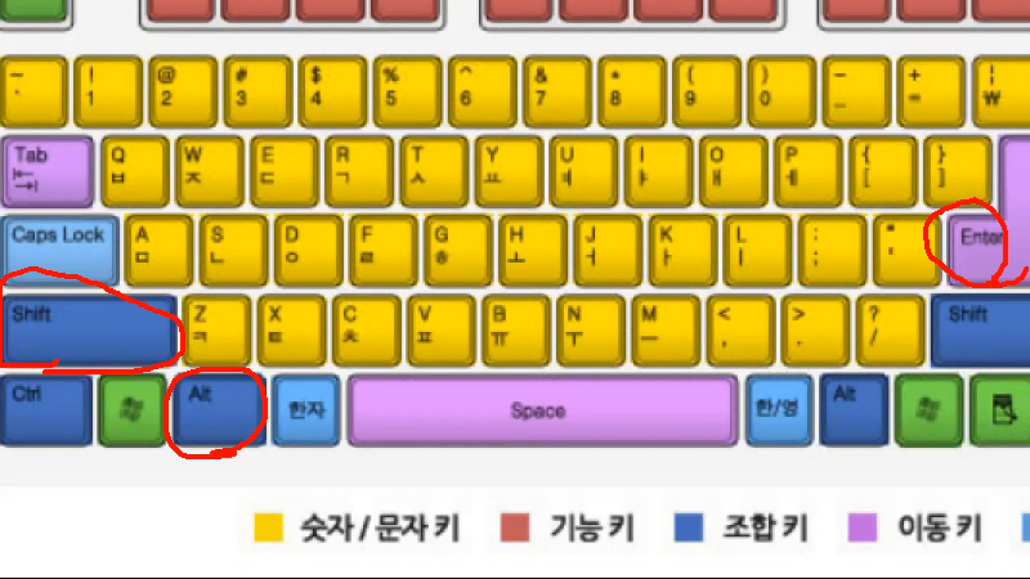
# Switch back to the blank Hangul document and examine the cursor position beside the first paragraph mark.
pyautogui.hotkey('alt', 'Tab')
pyautogui.hotkey('alt', 'Tab')
pyautogui.hotkey('alt', 'Tab')
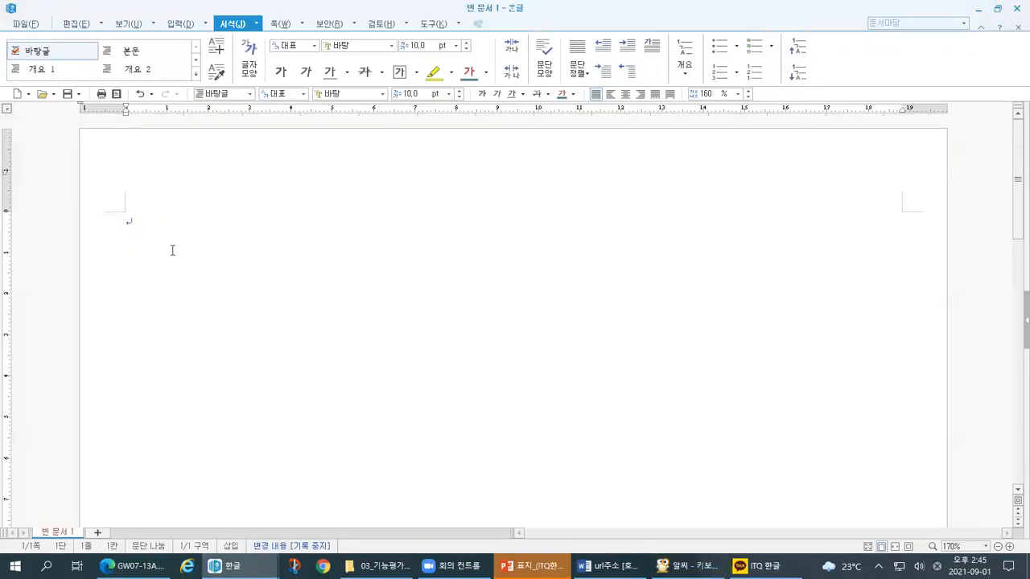
pyautogui.moveTo(124, 216); pyautogui.dragTo(122, 224)
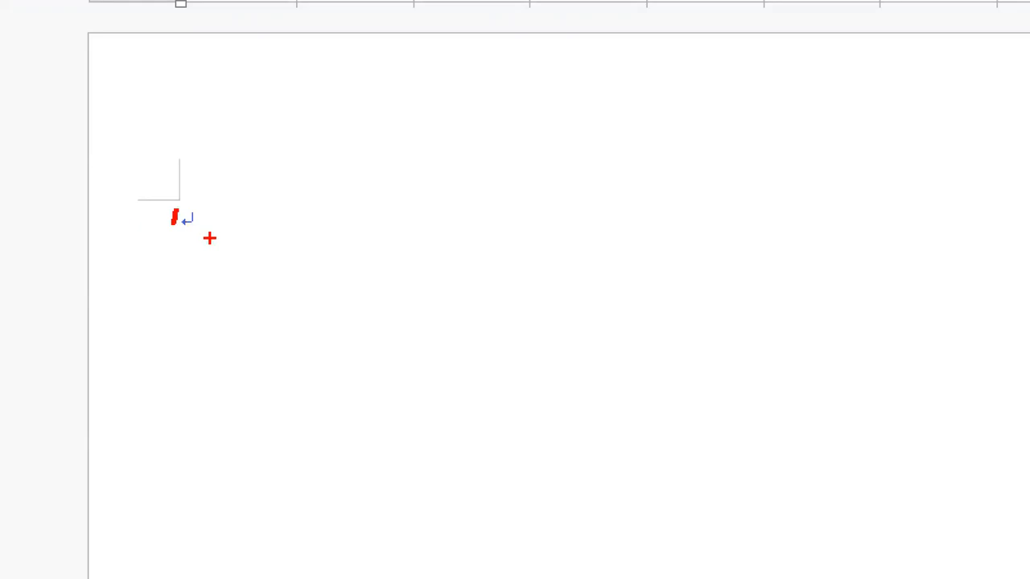
pyautogui.moveTo(201, 228)
pyautogui.mouseDown()
pyautogui.moveTo(249, 253)
pyautogui.moveTo(256, 292)
pyautogui.mouseUp()
pyautogui.moveTo(224, 273)
pyautogui.mouseDown()
pyautogui.moveTo(235, 289)
pyautogui.moveTo(281, 250)
pyautogui.mouseUp()
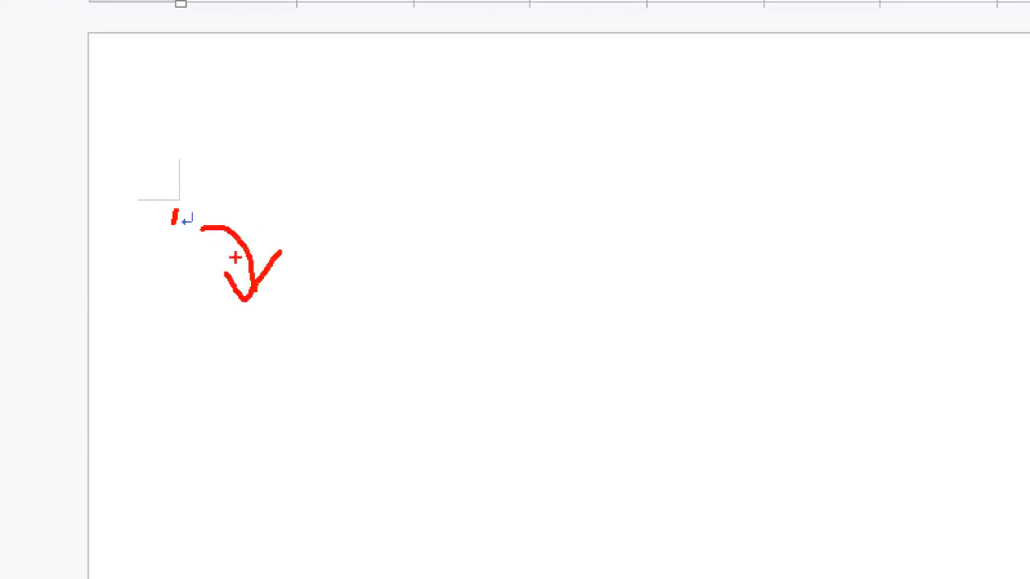
pyautogui.moveTo(204, 209)
pyautogui.mouseDown()
pyautogui.moveTo(275, 208)
pyautogui.moveTo(226, 238)
pyautogui.mouseUp()
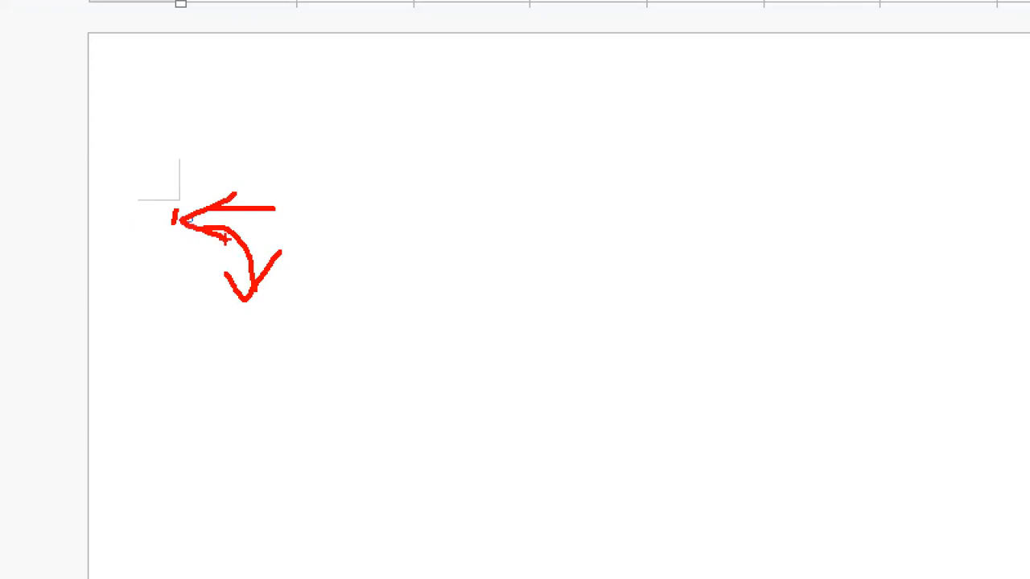
pyautogui.moveTo(176, 189); pyautogui.dragTo(173, 233)
pyautogui.moveTo(323, 211)
pyautogui.mouseDown()
pyautogui.moveTo(306, 364)
pyautogui.moveTo(437, 375)
pyautogui.moveTo(326, 392)
pyautogui.mouseUp()
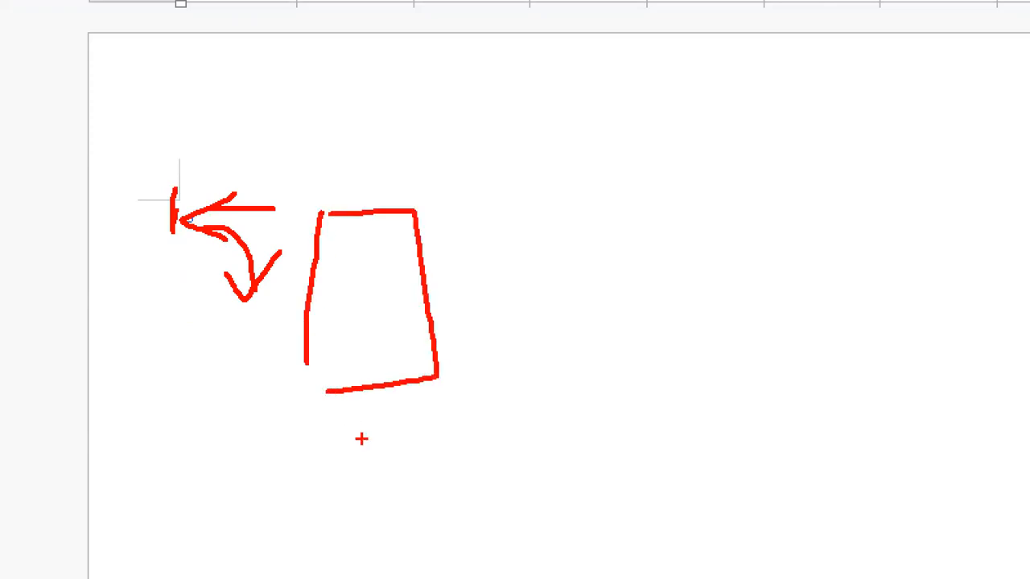
# Examine where the question number 1. belongs relative to the page edge and the start of the first line.
pyautogui.moveTo(78, 33); pyautogui.dragTo(77, 81)
pyautogui.click(91, 79)
pyautogui.moveTo(127, 111); pyautogui.dragTo(198, 103)
pyautogui.moveTo(130, 90)
pyautogui.mouseDown()
pyautogui.moveTo(112, 121)
pyautogui.moveTo(145, 136)
pyautogui.mouseUp()
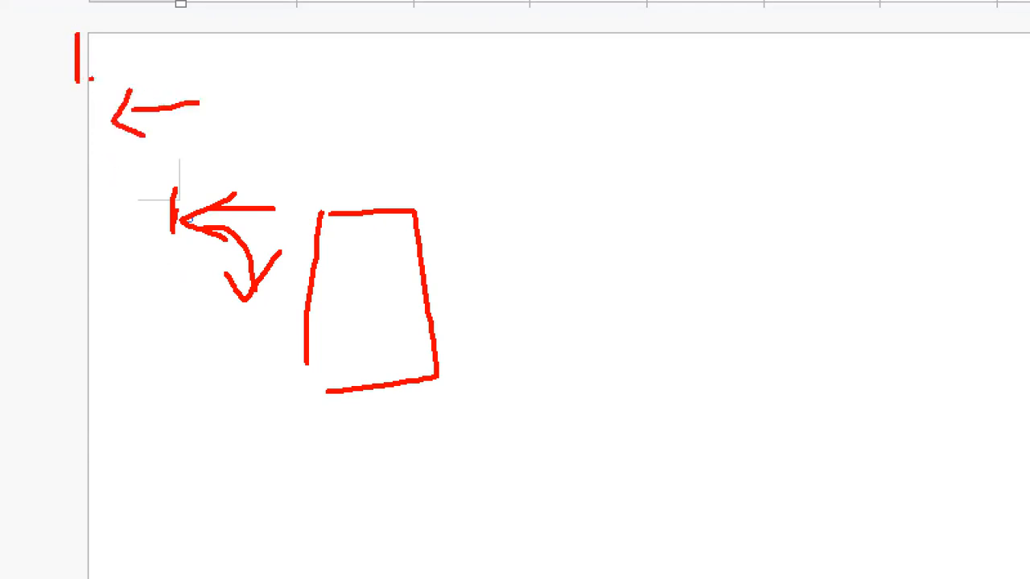
pyautogui.moveTo(323, 234)
pyautogui.mouseDown()
pyautogui.moveTo(336, 211)
pyautogui.moveTo(341, 240)
pyautogui.mouseUp()
pyautogui.moveTo(326, 242); pyautogui.dragTo(355, 238)
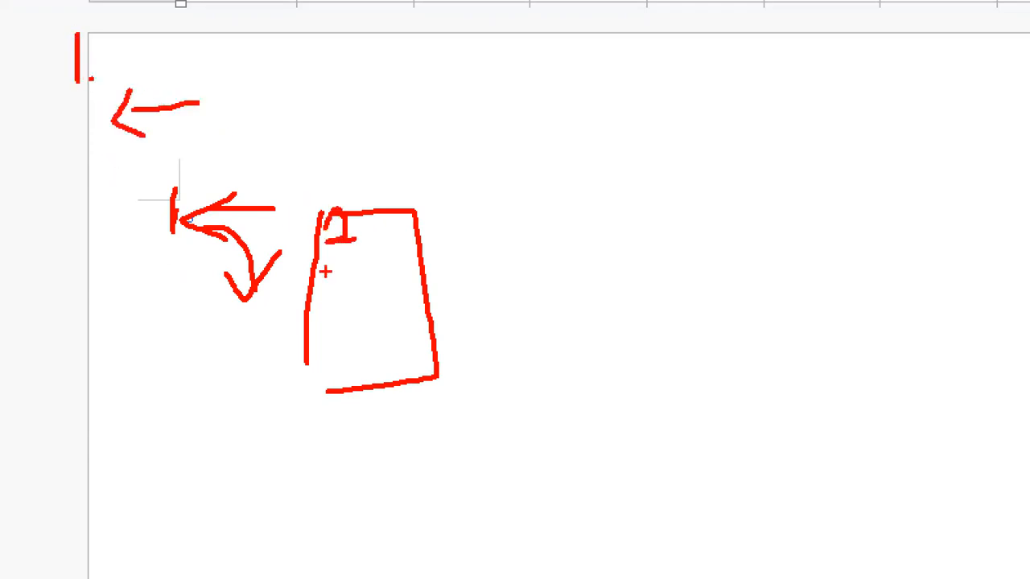
pyautogui.moveTo(132, 251); pyautogui.dragTo(208, 250)
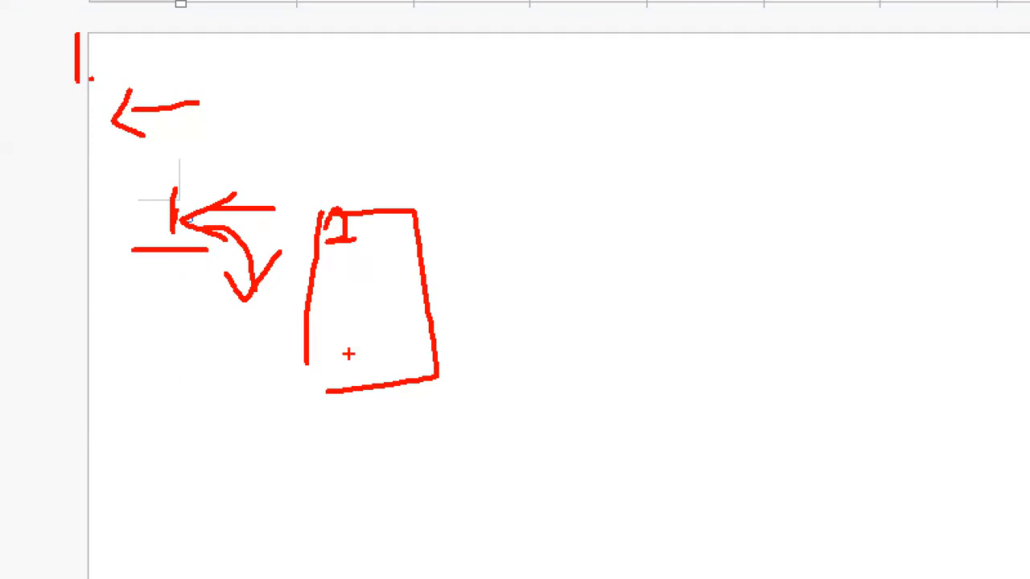
pyautogui.moveTo(369, 230); pyautogui.dragTo(359, 247)
pyautogui.moveTo(473, 224); pyautogui.dragTo(447, 256)
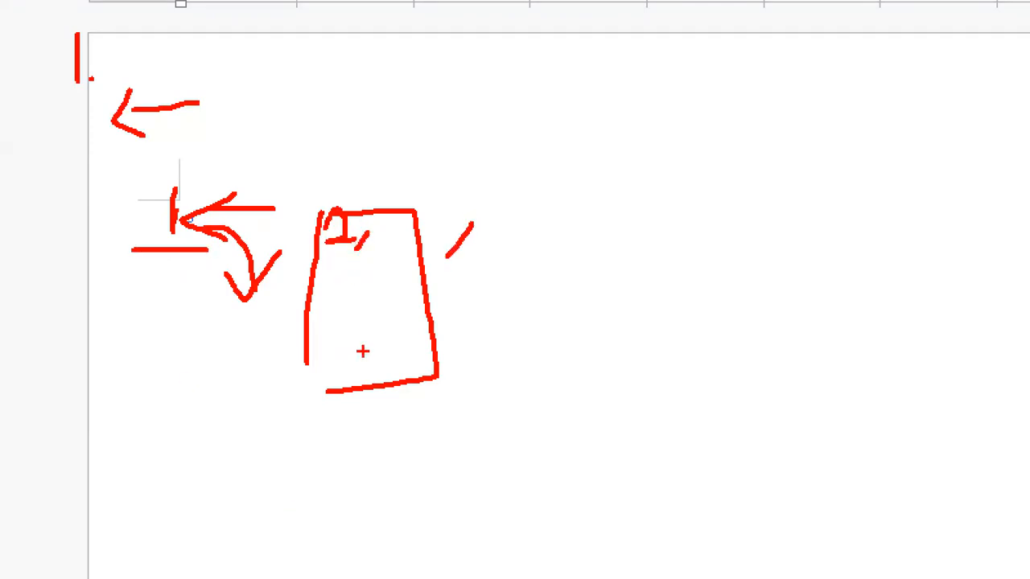
pyautogui.press('Escape')
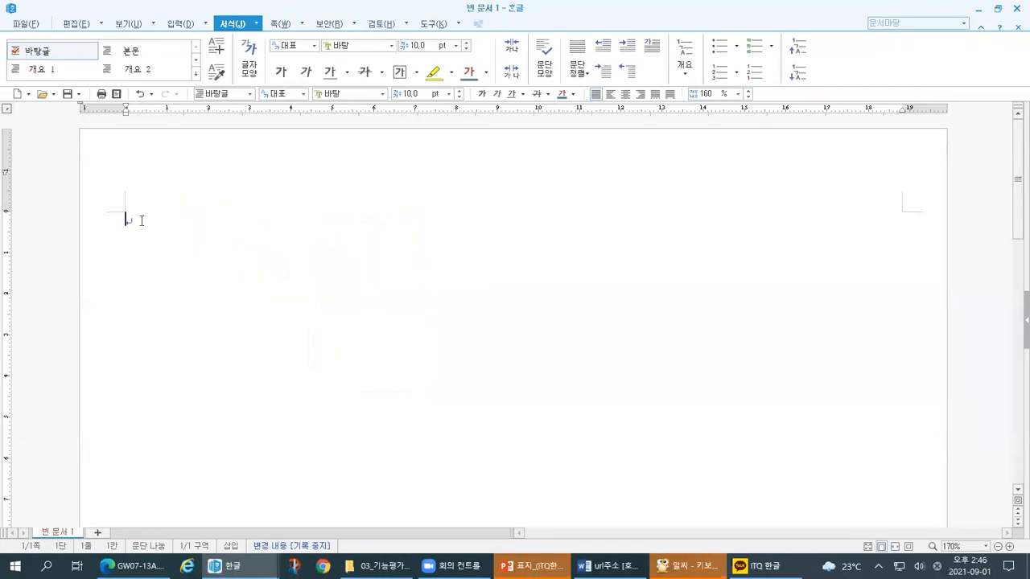
# Enter the question number "1." at the start of the first line of the page.
pyautogui.hotkey('ctrl', '1')
pyautogui.click(223, 285)
pyautogui.moveTo(223, 285); pyautogui.dragTo(245, 285)
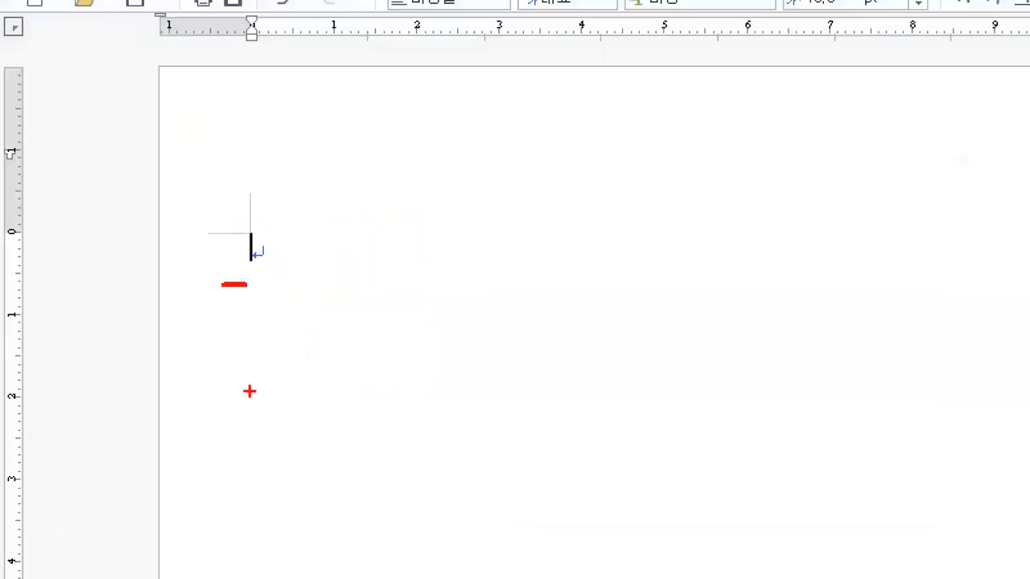
pyautogui.moveTo(180, 86); pyautogui.dragTo(179, 111)
pyautogui.click(191, 113)
pyautogui.moveTo(230, 89); pyautogui.dragTo(241, 157)
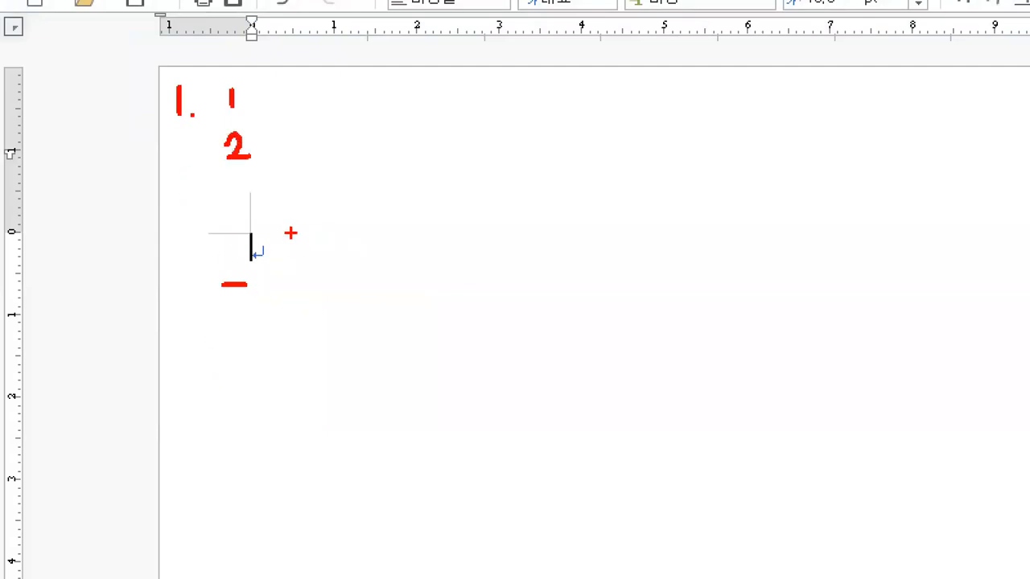
pyautogui.write('1.')
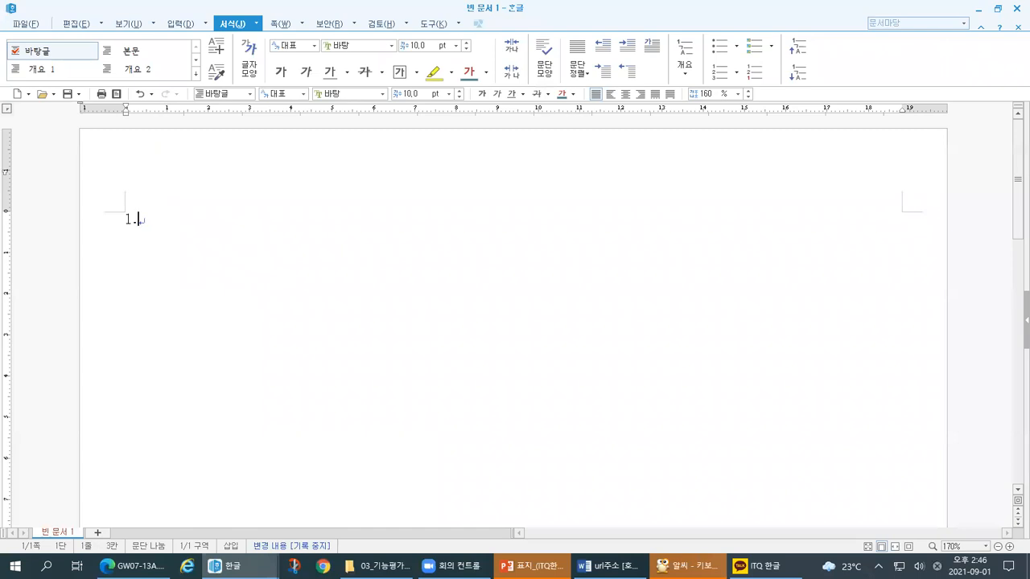
# Leave four blank lines under question 1., enter the question number "2.", and add four blank lines under it.
pyautogui.press('Return')
pyautogui.press('Return')
pyautogui.press('Return')
pyautogui.press('Return')
pyautogui.press('Return')
pyautogui.write('2')
pyautogui.press('Return')
pyautogui.press('Return')
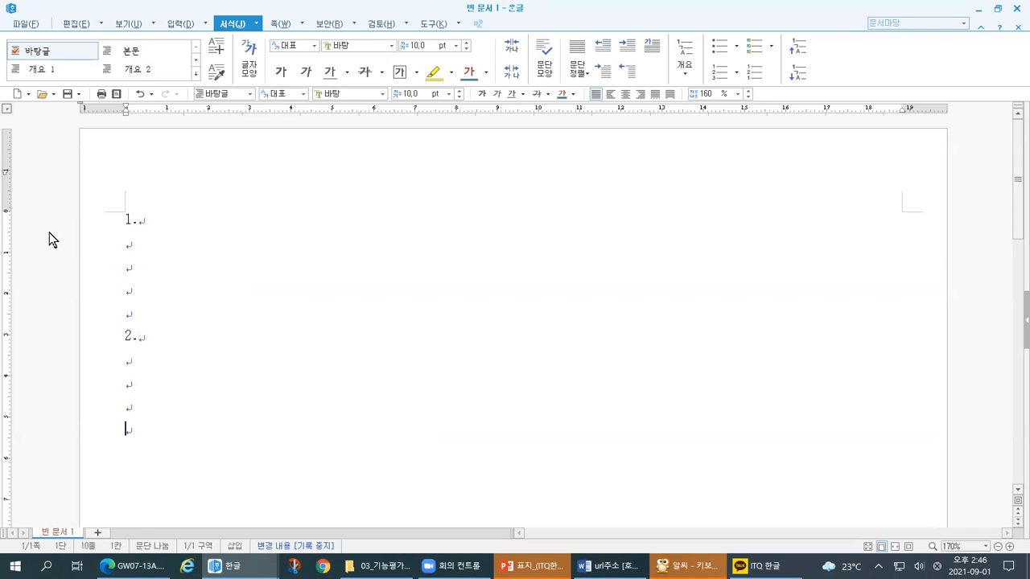
# Insert a section break at the last blank line under question 2. to start a second page.
pyautogui.moveTo(211, 138)
pyautogui.mouseDown()
pyautogui.moveTo(184, 397)
pyautogui.moveTo(193, 576)
pyautogui.moveTo(373, 304)
pyautogui.moveTo(326, 134)
pyautogui.moveTo(183, 137)
pyautogui.mouseUp()
pyautogui.moveTo(166, 47)
pyautogui.mouseDown()
pyautogui.moveTo(190, 22)
pyautogui.moveTo(184, 97)
pyautogui.moveTo(211, 89)
pyautogui.mouseUp()
pyautogui.click(219, 81)
pyautogui.moveTo(124, 423)
pyautogui.mouseDown()
pyautogui.moveTo(123, 442)
pyautogui.moveTo(94, 410)
pyautogui.moveTo(187, 409)
pyautogui.moveTo(198, 398)
pyautogui.moveTo(178, 428)
pyautogui.mouseUp()
pyautogui.hotkey('alt', 'shift', 'Return')
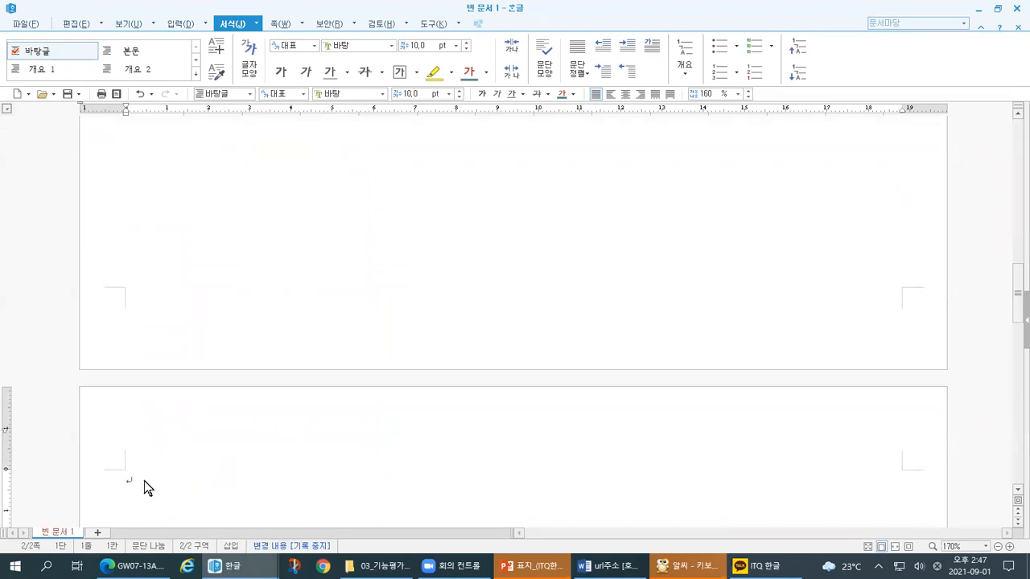
# Examine the boundary between the two pages and where question numbers 3 and 4 belong on the second page.
pyautogui.hotkey('ctrl', '1')
pyautogui.click(97, 483)
pyautogui.moveTo(177, 125)
pyautogui.mouseDown()
pyautogui.moveTo(174, 163)
pyautogui.moveTo(124, 240)
pyautogui.moveTo(305, 246)
pyautogui.moveTo(64, 373)
pyautogui.moveTo(66, 453)
pyautogui.mouseUp()
pyautogui.moveTo(94, 362)
pyautogui.mouseDown()
pyautogui.moveTo(97, 326)
pyautogui.moveTo(119, 374)
pyautogui.mouseUp()
pyautogui.click(133, 373)
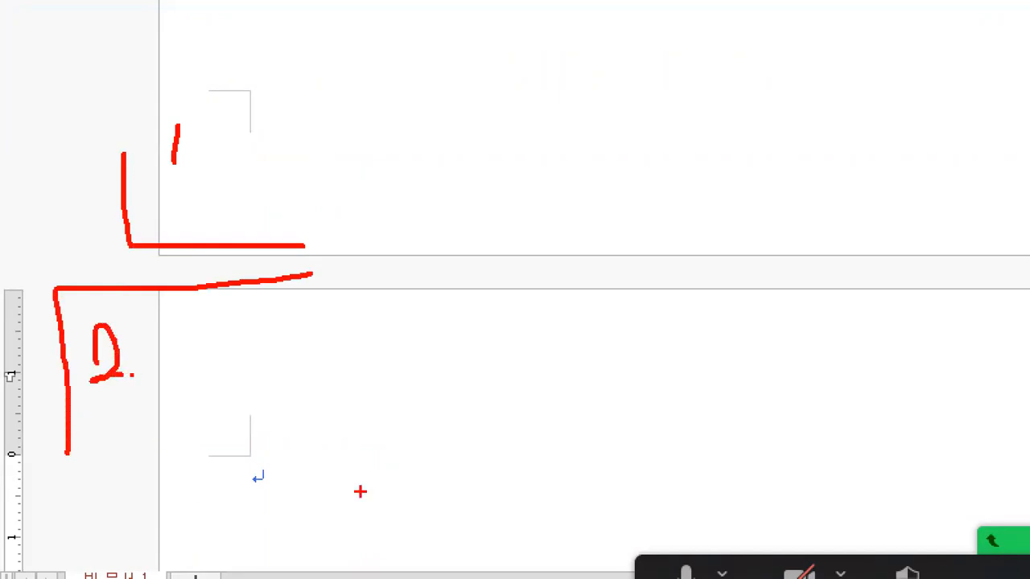
pyautogui.moveTo(237, 379)
pyautogui.mouseDown()
pyautogui.moveTo(224, 475)
pyautogui.moveTo(267, 475)
pyautogui.moveTo(248, 515)
pyautogui.mouseUp()
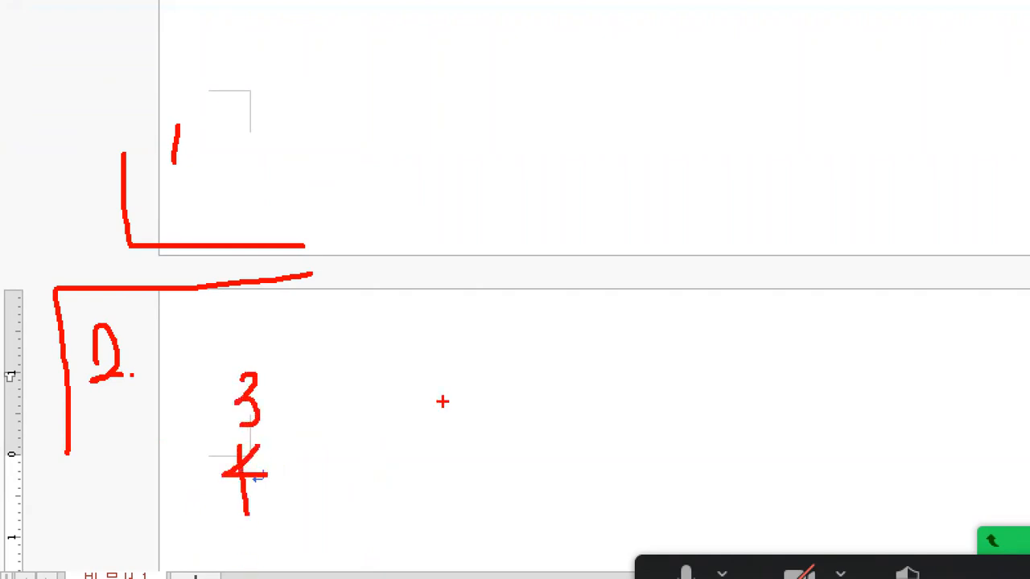
pyautogui.press('Escape')
# Enter the question numbers "3." and "4." on the second page, with four blank lines under each.
pyautogui.write('3.')
pyautogui.press('Return')
pyautogui.press('Return')
pyautogui.press('Return')
pyautogui.press('Return')
pyautogui.press('Return')
pyautogui.write('4.')
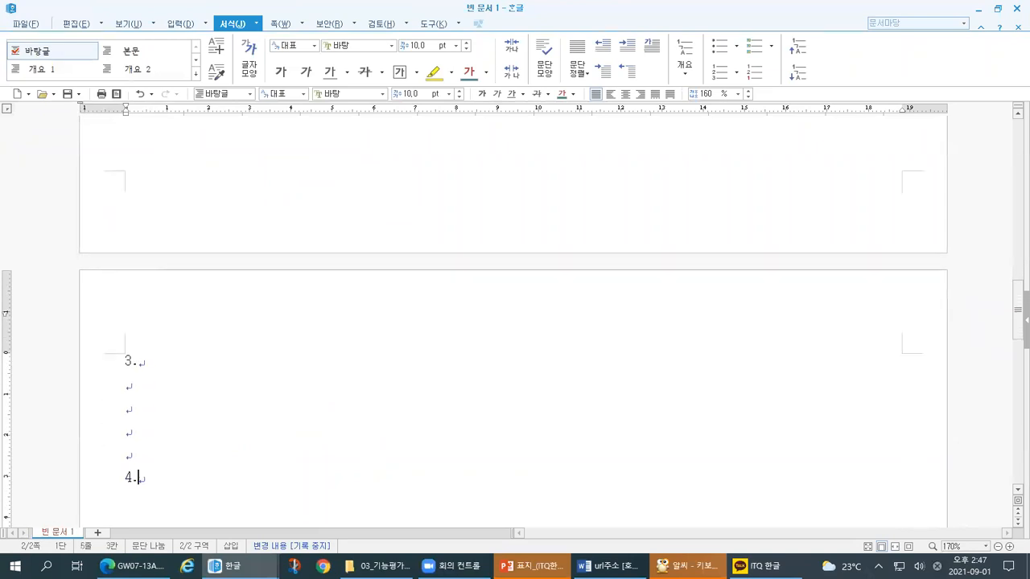
pyautogui.press('Return')
pyautogui.press('Return')
pyautogui.press('Return')
pyautogui.press('Return')
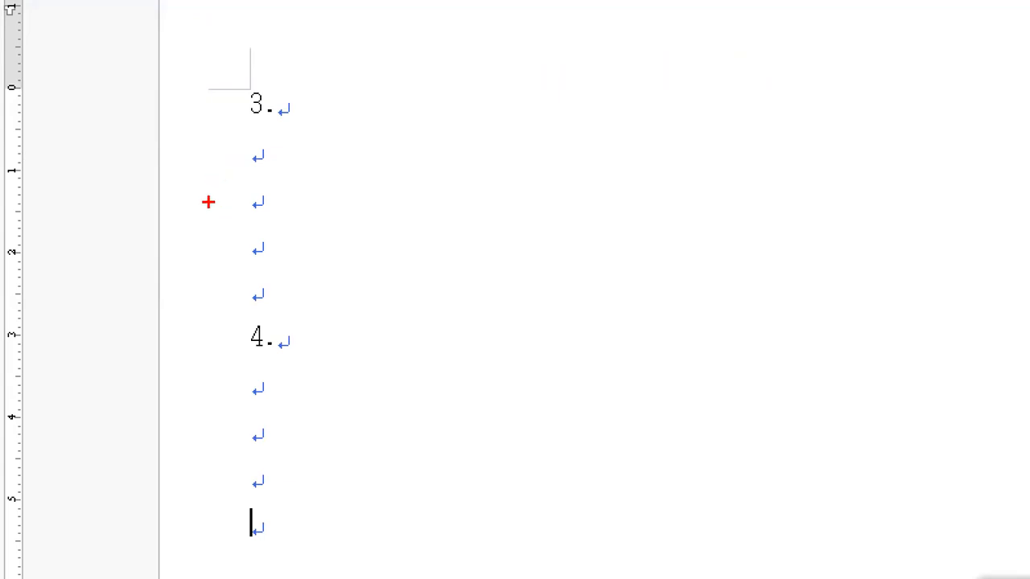
# Examine how items (1) and (2) are to share one line in question 3., each followed by a space and a formula.
pyautogui.moveTo(246, 118); pyautogui.dragTo(268, 113)
pyautogui.moveTo(354, 106)
pyautogui.mouseDown()
pyautogui.moveTo(355, 129)
pyautogui.moveTo(331, 149)
pyautogui.mouseUp()
pyautogui.moveTo(371, 90)
pyautogui.mouseDown()
pyautogui.moveTo(388, 125)
pyautogui.moveTo(376, 153)
pyautogui.mouseUp()
pyautogui.moveTo(759, 76); pyautogui.dragTo(749, 143)
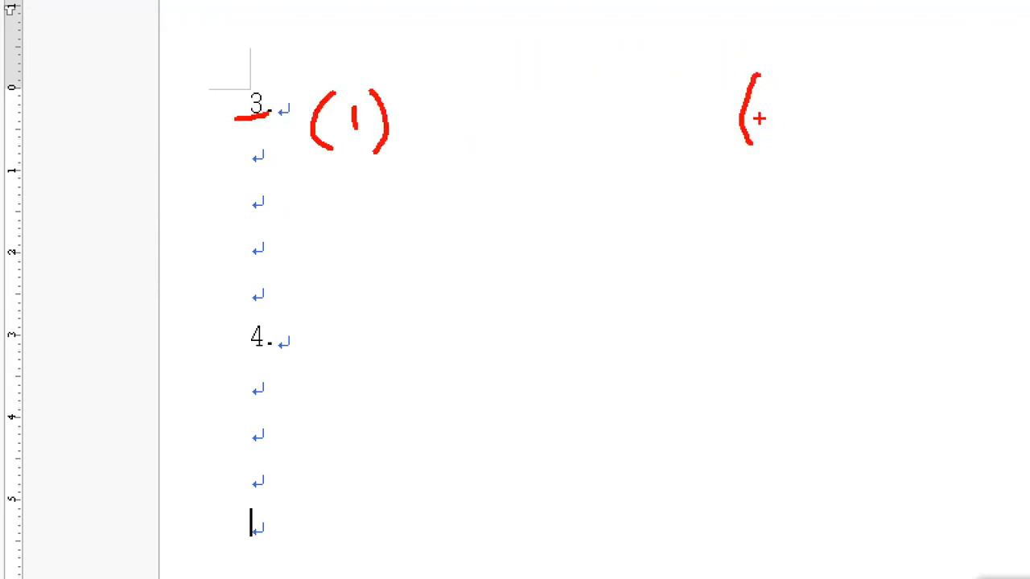
pyautogui.moveTo(757, 98); pyautogui.dragTo(779, 129)
pyautogui.moveTo(785, 90); pyautogui.dragTo(792, 143)
pyautogui.moveTo(361, 69); pyautogui.dragTo(377, 68)
pyautogui.moveTo(770, 47); pyautogui.dragTo(791, 38)
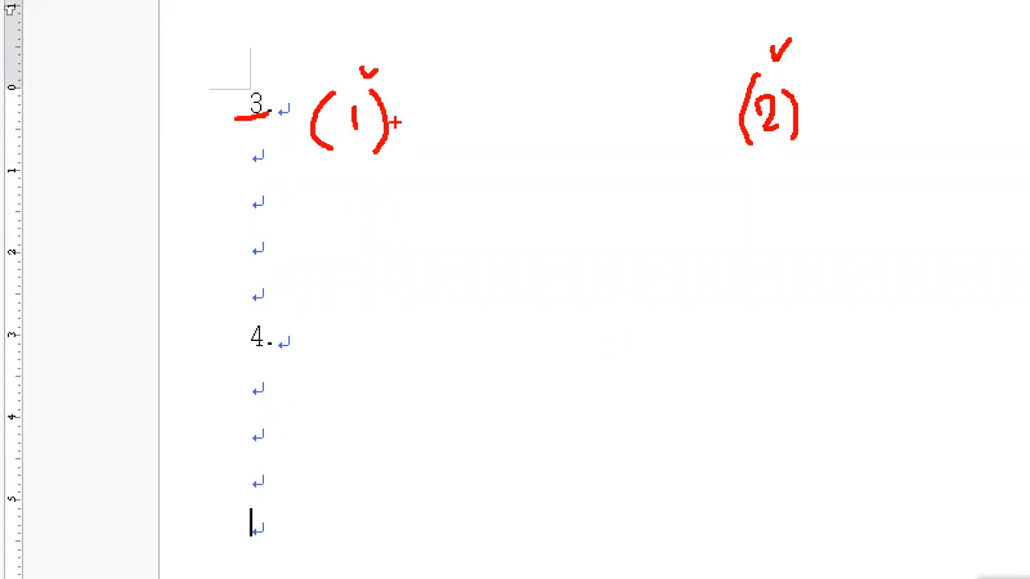
pyautogui.moveTo(371, 94); pyautogui.dragTo(380, 140)
pyautogui.moveTo(398, 86)
pyautogui.mouseDown()
pyautogui.moveTo(392, 159)
pyautogui.moveTo(404, 80)
pyautogui.mouseUp()
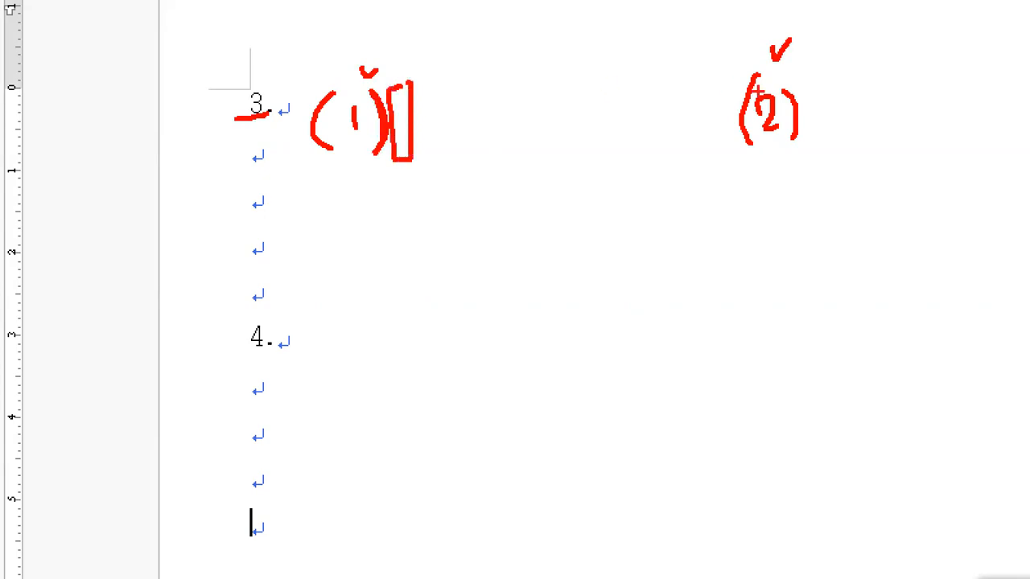
pyautogui.moveTo(803, 84)
pyautogui.mouseDown()
pyautogui.moveTo(822, 146)
pyautogui.moveTo(814, 76)
pyautogui.moveTo(807, 80)
pyautogui.mouseUp()
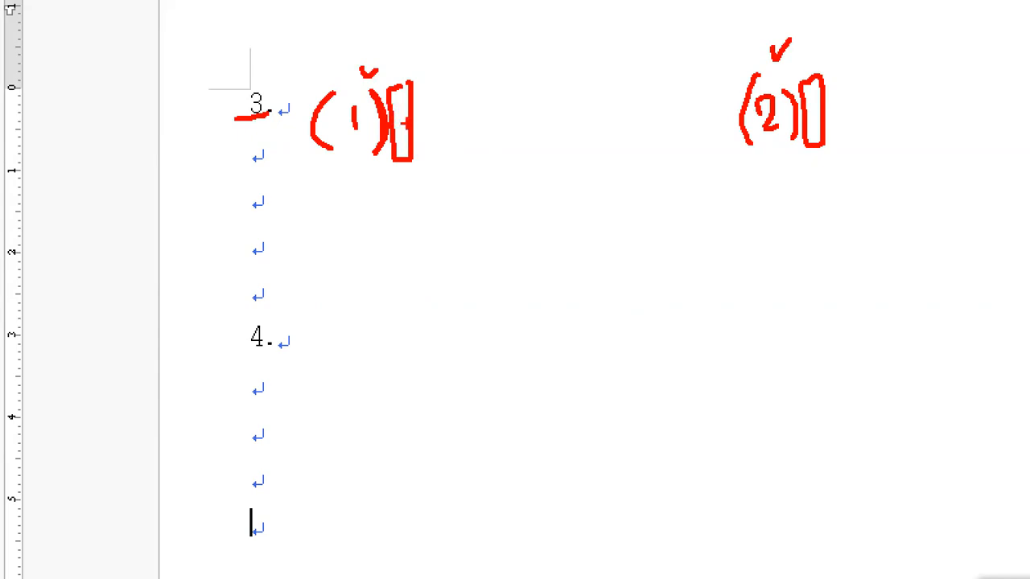
pyautogui.moveTo(425, 147)
pyautogui.mouseDown()
pyautogui.moveTo(550, 152)
pyautogui.moveTo(451, 74)
pyautogui.moveTo(426, 126)
pyautogui.mouseUp()
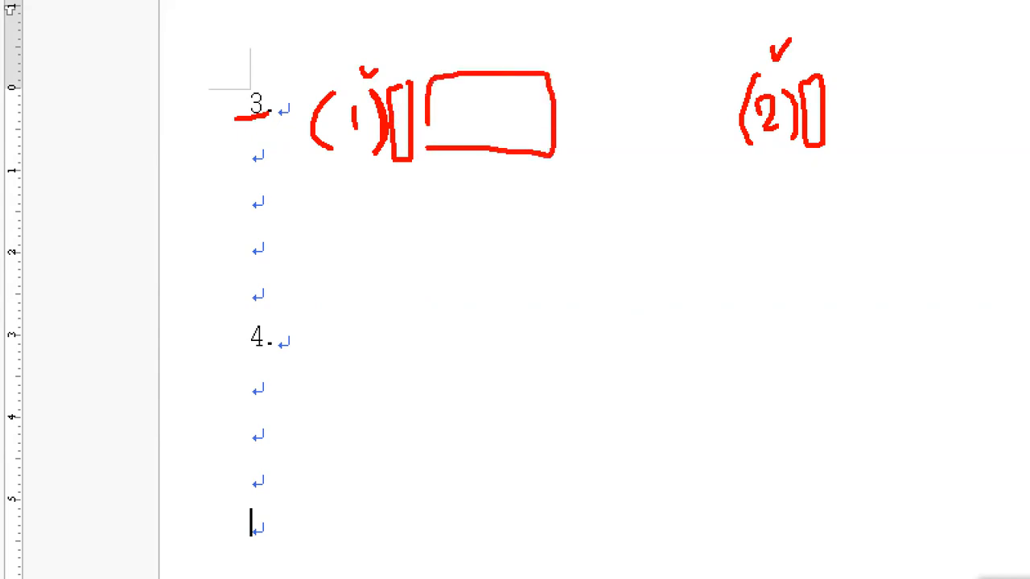
pyautogui.moveTo(826, 73)
pyautogui.mouseDown()
pyautogui.moveTo(858, 142)
pyautogui.moveTo(935, 70)
pyautogui.moveTo(827, 71)
pyautogui.mouseUp()
pyautogui.moveTo(553, 174)
pyautogui.mouseDown()
pyautogui.moveTo(689, 198)
pyautogui.moveTo(753, 156)
pyautogui.moveTo(634, 60)
pyautogui.moveTo(580, 125)
pyautogui.moveTo(562, 180)
pyautogui.mouseUp()
pyautogui.moveTo(611, 112); pyautogui.dragTo(614, 132)
pyautogui.click(649, 116)
pyautogui.click(681, 117)
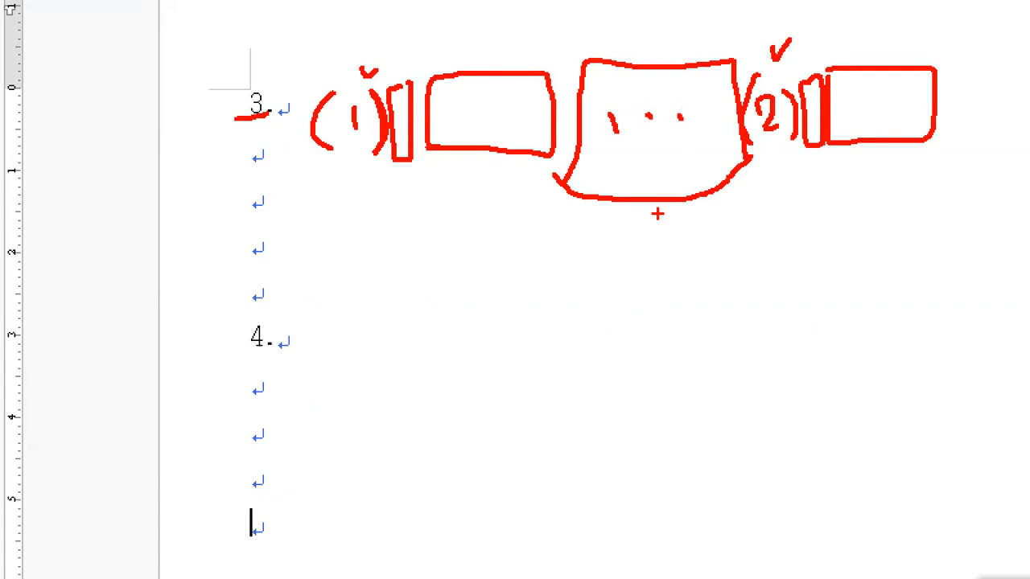
pyautogui.moveTo(266, 69); pyautogui.dragTo(294, 62)
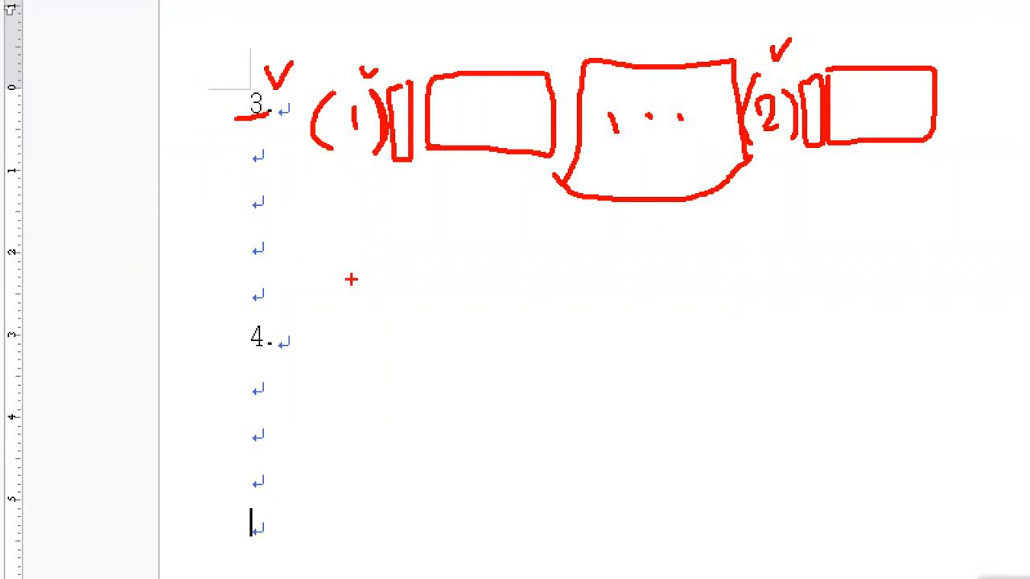
pyautogui.press('Escape')
# Enter the item number "(1)" on the blank line directly below question 3.
pyautogui.click(140, 291)
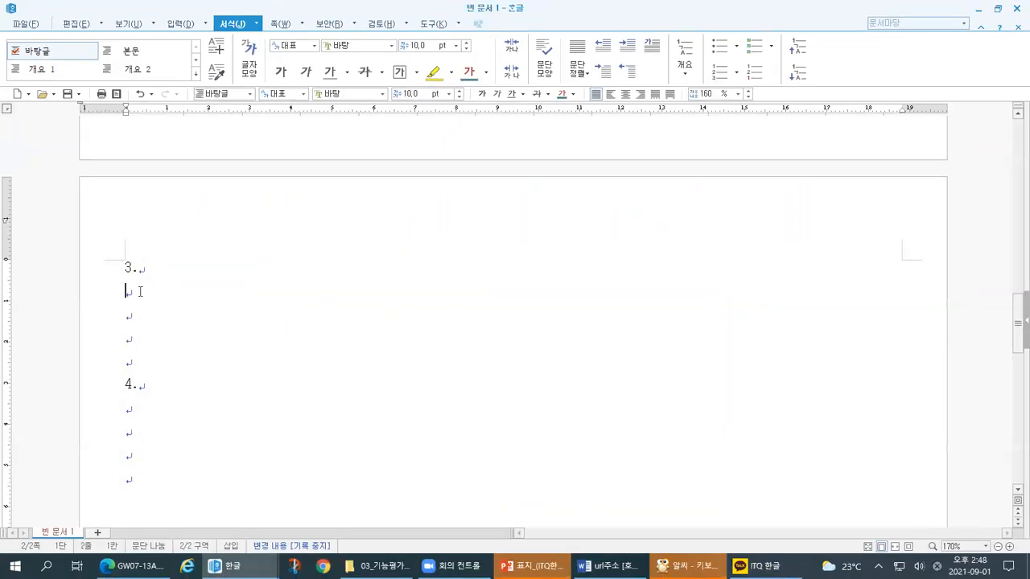
pyautogui.moveTo(81, 285)
pyautogui.mouseDown()
pyautogui.moveTo(110, 279)
pyautogui.moveTo(104, 291)
pyautogui.mouseUp()
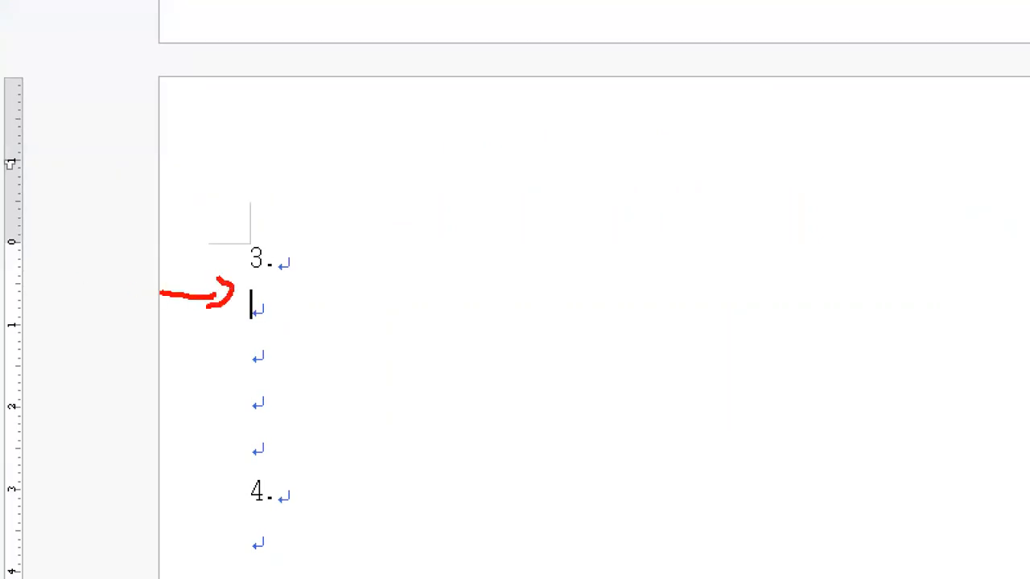
pyautogui.moveTo(242, 320); pyautogui.dragTo(263, 320)
pyautogui.write('(1)')
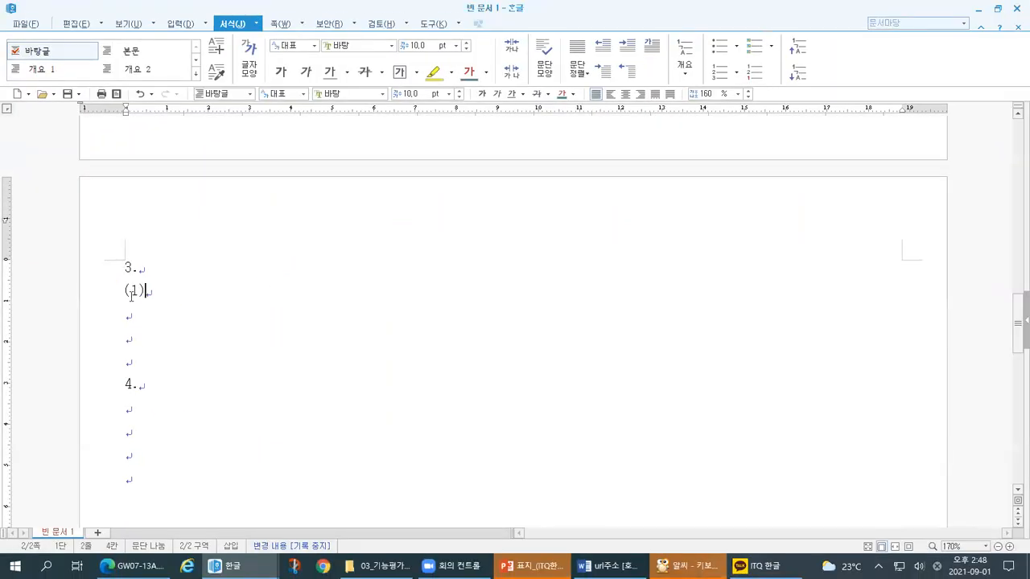
# Check the 조판 부호 display option in the view settings and add one space after "(1)".
pyautogui.moveTo(116, 308); pyautogui.dragTo(148, 307)
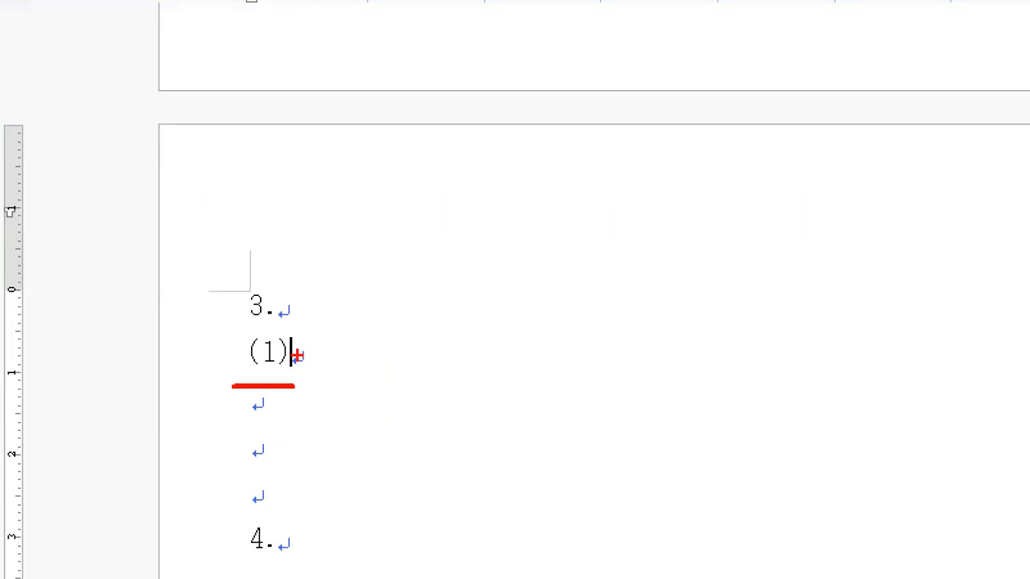
pyautogui.moveTo(290, 346); pyautogui.dragTo(307, 342)
pyautogui.moveTo(355, 339); pyautogui.dragTo(371, 338)
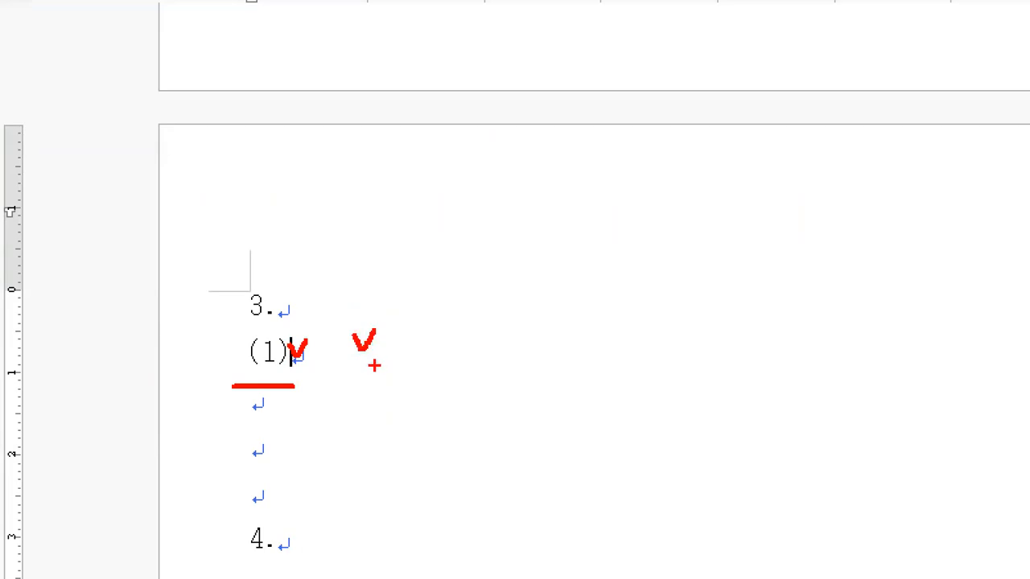
pyautogui.click(129, 23)
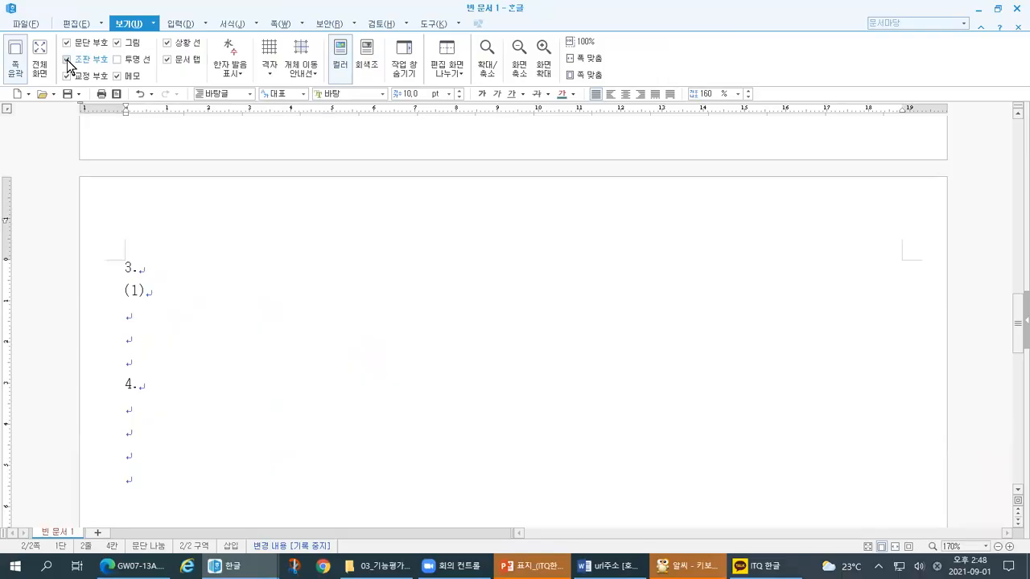
pyautogui.moveTo(60, 66); pyautogui.dragTo(95, 65)
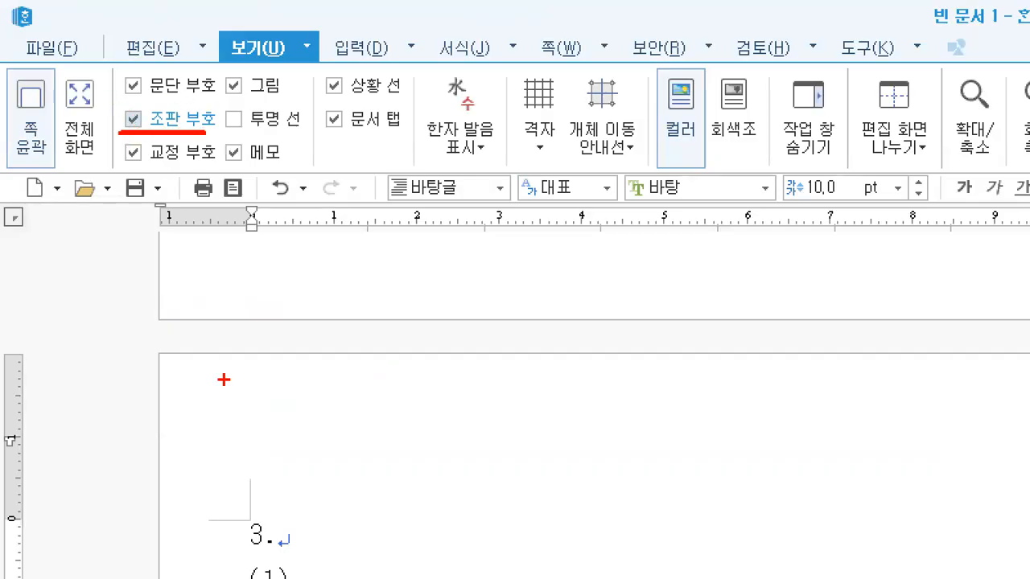
pyautogui.moveTo(310, 375); pyautogui.dragTo(334, 376)
pyautogui.press('Escape')
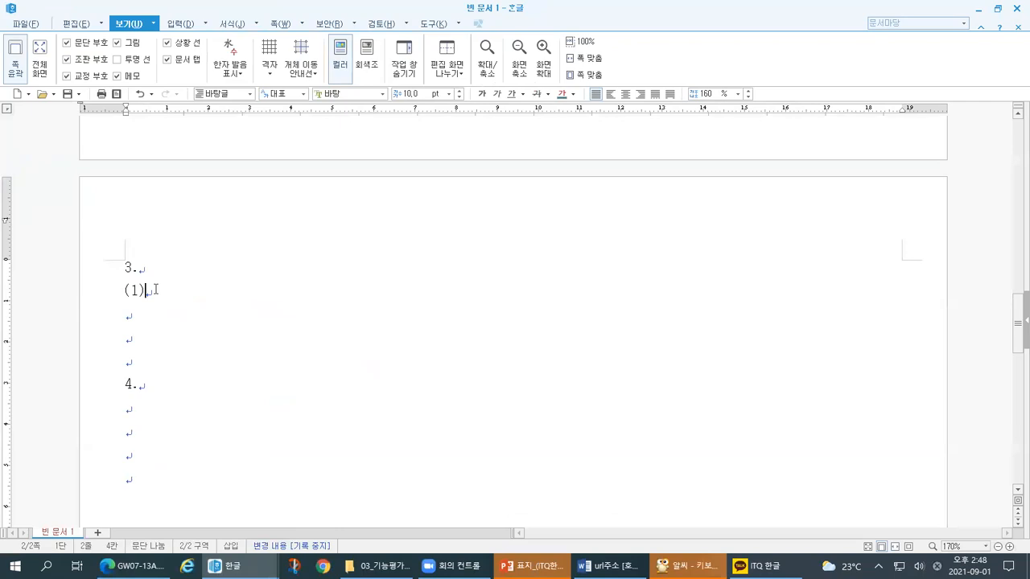
# Examine the space mark after (1) and the planned order of formula, wide gap and item (2) on that line.
pyautogui.hotkey('ctrl', '1')
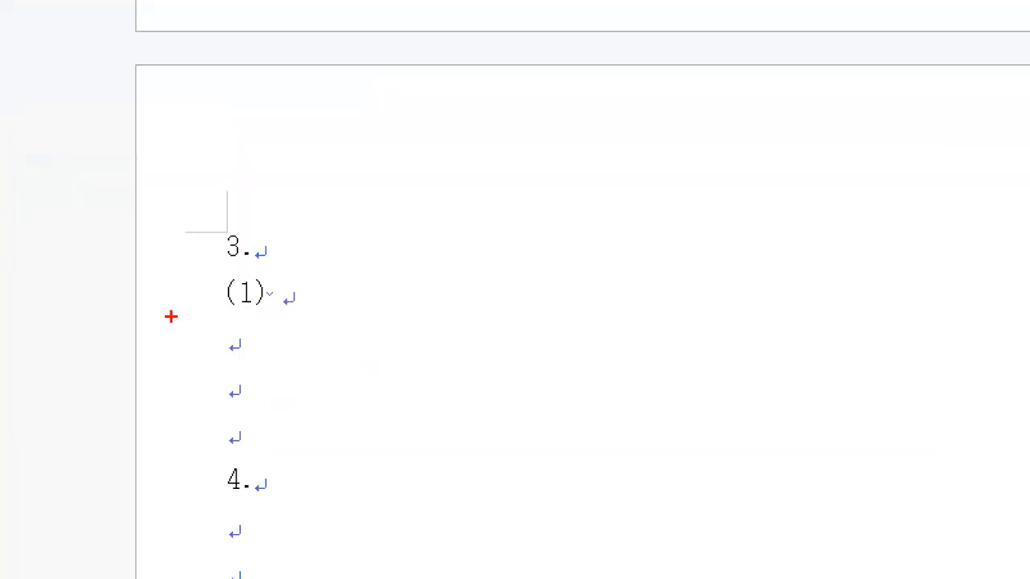
pyautogui.moveTo(140, 296); pyautogui.dragTo(151, 296)
pyautogui.moveTo(282, 283)
pyautogui.mouseDown()
pyautogui.moveTo(285, 319)
pyautogui.moveTo(400, 266)
pyautogui.moveTo(288, 264)
pyautogui.moveTo(291, 293)
pyautogui.mouseUp()
pyautogui.moveTo(333, 273); pyautogui.dragTo(314, 304)
pyautogui.moveTo(349, 279)
pyautogui.mouseDown()
pyautogui.moveTo(346, 291)
pyautogui.moveTo(374, 302)
pyautogui.mouseUp()
pyautogui.moveTo(383, 292); pyautogui.dragTo(384, 299)
pyautogui.moveTo(310, 282); pyautogui.dragTo(306, 293)
pyautogui.moveTo(417, 246)
pyautogui.mouseDown()
pyautogui.moveTo(411, 336)
pyautogui.moveTo(570, 336)
pyautogui.moveTo(624, 249)
pyautogui.moveTo(417, 249)
pyautogui.mouseUp()
pyautogui.moveTo(460, 292)
pyautogui.mouseDown()
pyautogui.moveTo(460, 303)
pyautogui.moveTo(567, 298)
pyautogui.mouseUp()
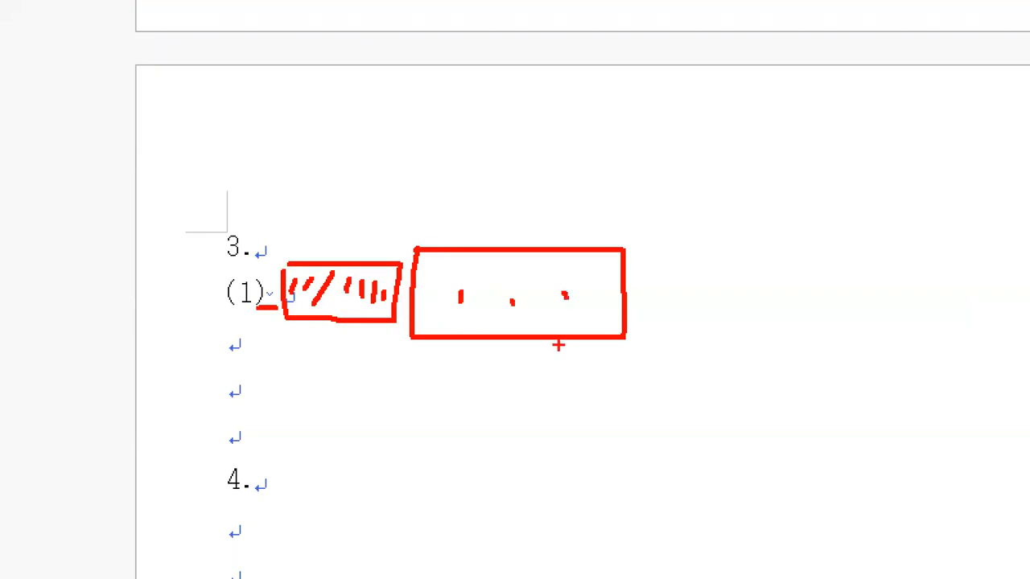
pyautogui.moveTo(652, 256); pyautogui.dragTo(648, 312)
pyautogui.moveTo(661, 276); pyautogui.dragTo(685, 286)
pyautogui.moveTo(684, 244); pyautogui.dragTo(679, 305)
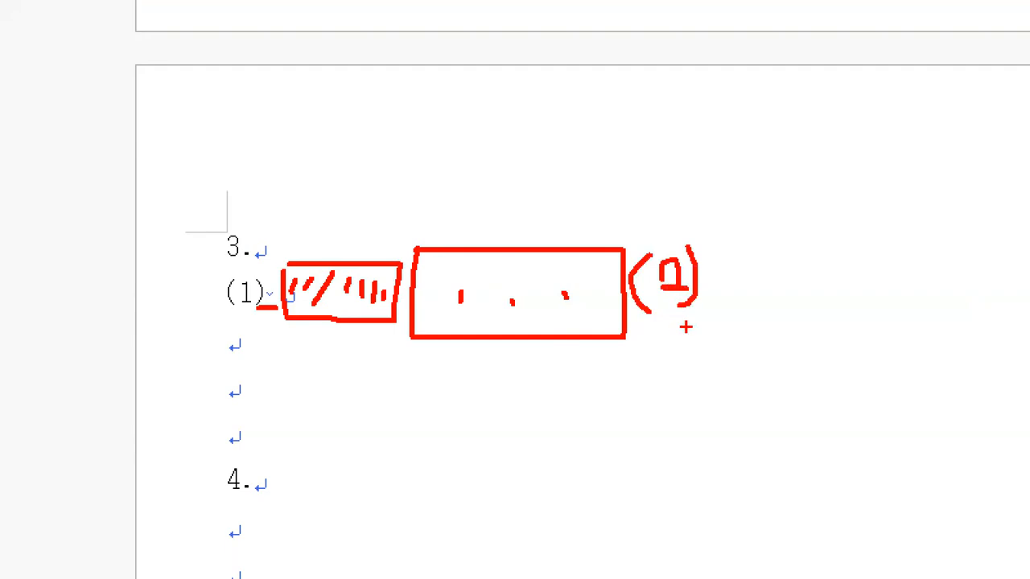
pyautogui.moveTo(724, 242)
pyautogui.mouseDown()
pyautogui.moveTo(696, 254)
pyautogui.moveTo(722, 324)
pyautogui.moveTo(728, 242)
pyautogui.moveTo(710, 285)
pyautogui.moveTo(716, 274)
pyautogui.mouseUp()
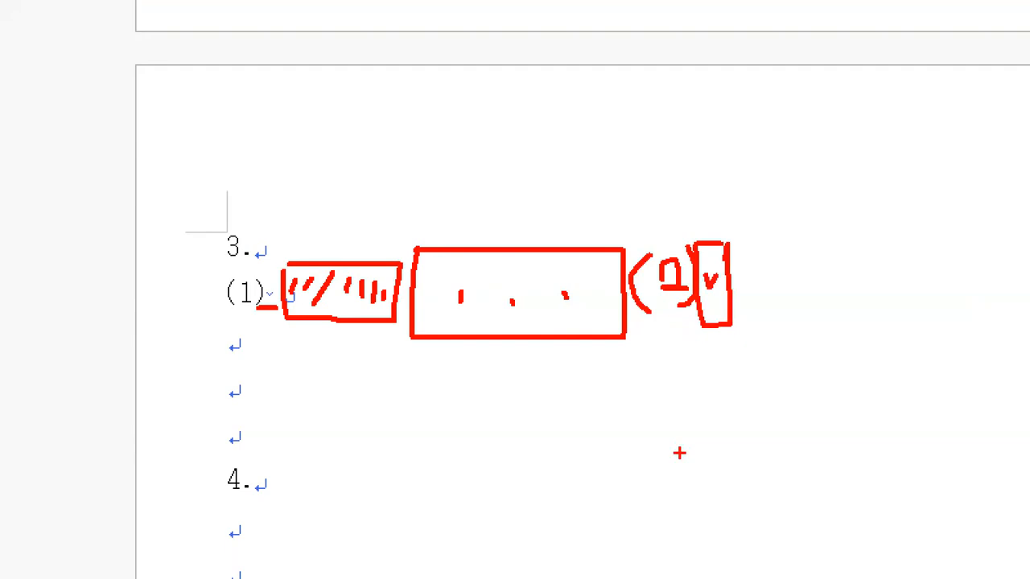
pyautogui.moveTo(201, 205); pyautogui.dragTo(224, 199)
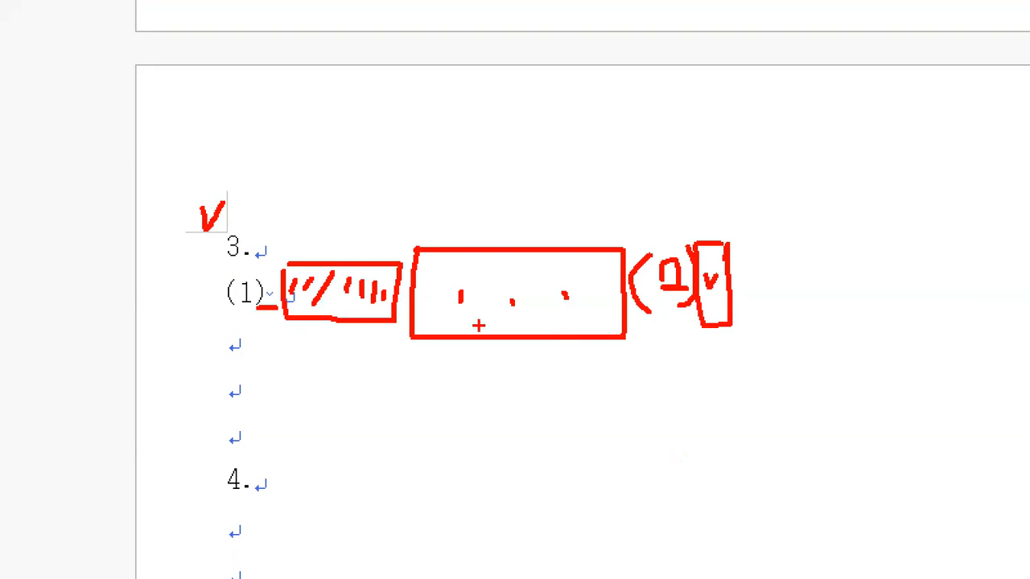
pyautogui.press('Escape')
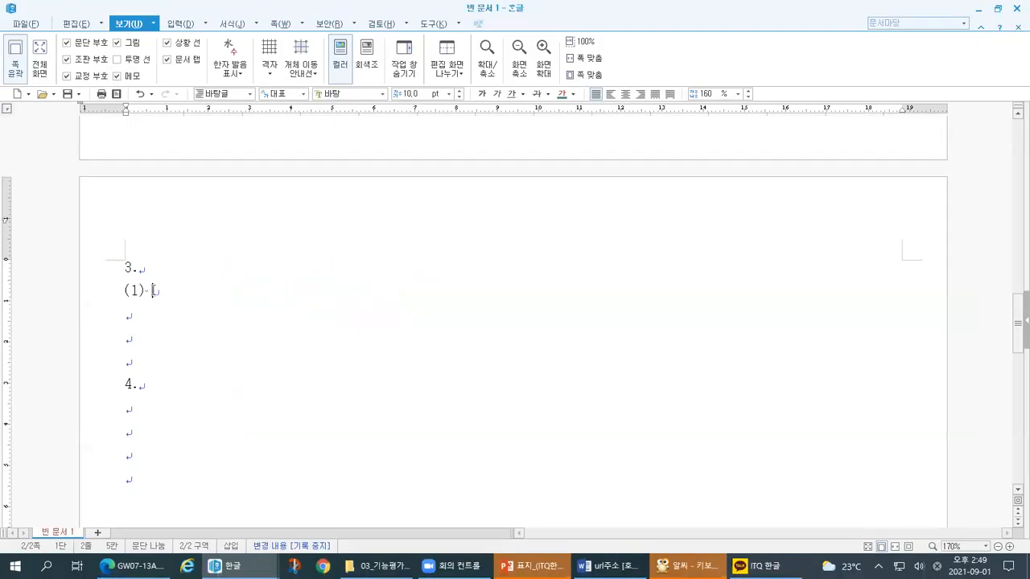
pyautogui.hotkey('ctrl', '1')
pyautogui.moveTo(140, 312); pyautogui.dragTo(148, 311)
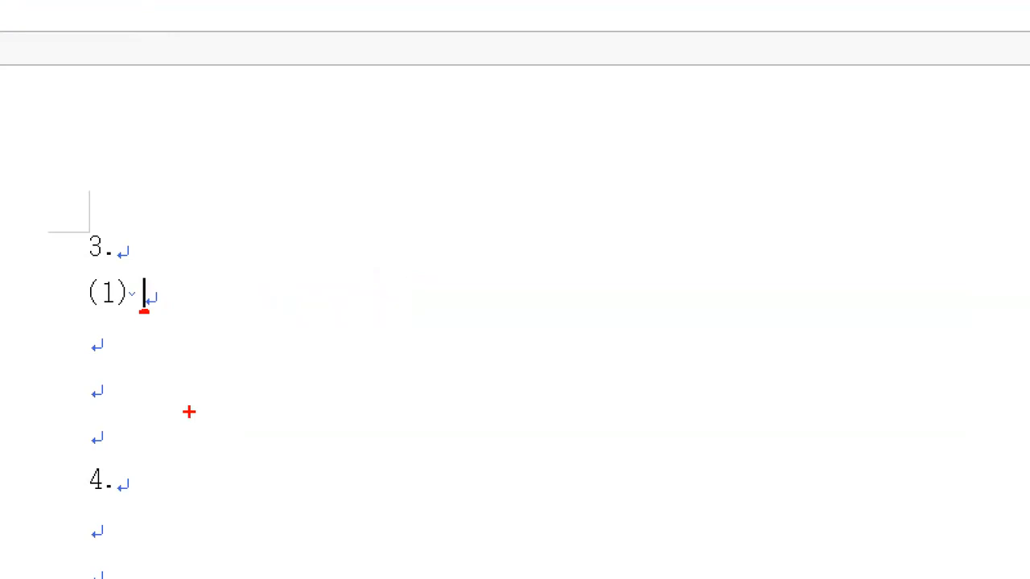
pyautogui.press('Escape')
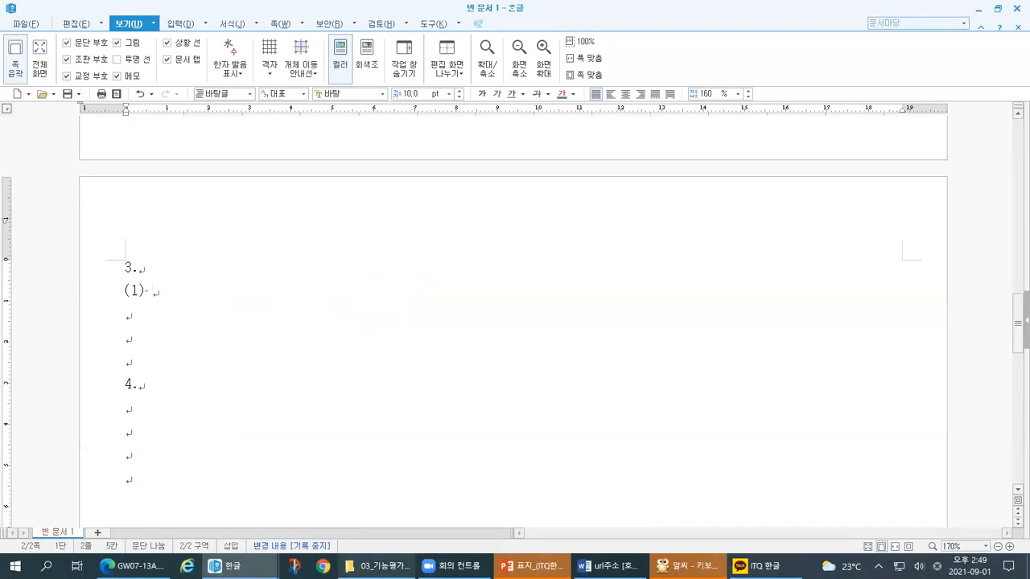
# Switch to the keyboard picture in 알씨 and examine where the Tab key is.
pyautogui.hotkey('alt', 'Tab')
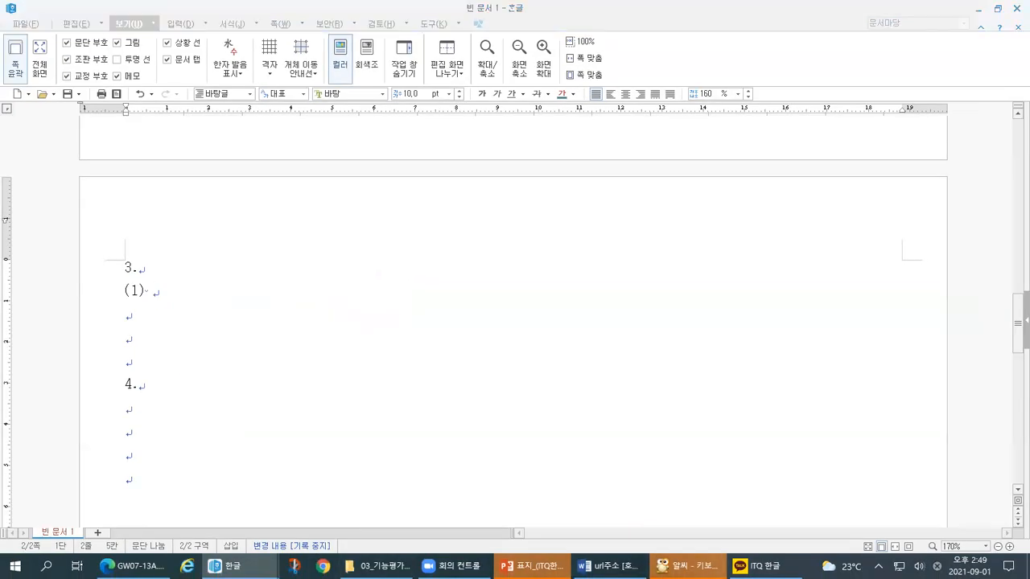
pyautogui.hotkey('ctrl', '1')
pyautogui.click(211, 327)
pyautogui.moveTo(275, 335)
pyautogui.mouseDown()
pyautogui.moveTo(112, 312)
pyautogui.moveTo(276, 285)
pyautogui.moveTo(250, 326)
pyautogui.mouseUp()
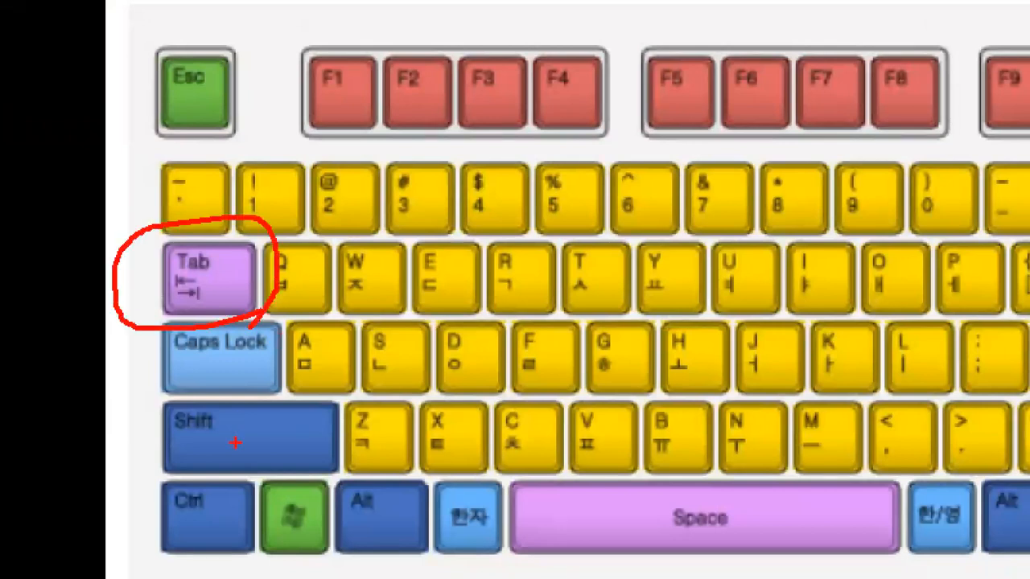
pyautogui.press('Escape')
# Switch back to the Hangul document and insert three tabs after "(1)" and its space.
pyautogui.hotkey('alt', 'Tab')
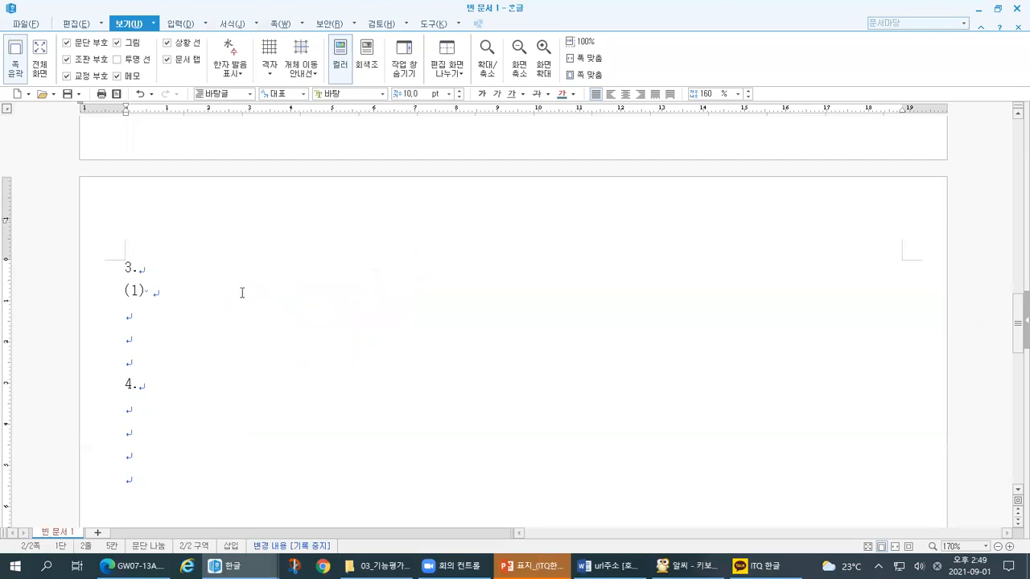
pyautogui.press('Tab')
pyautogui.press('Tab')
pyautogui.press('Tab')
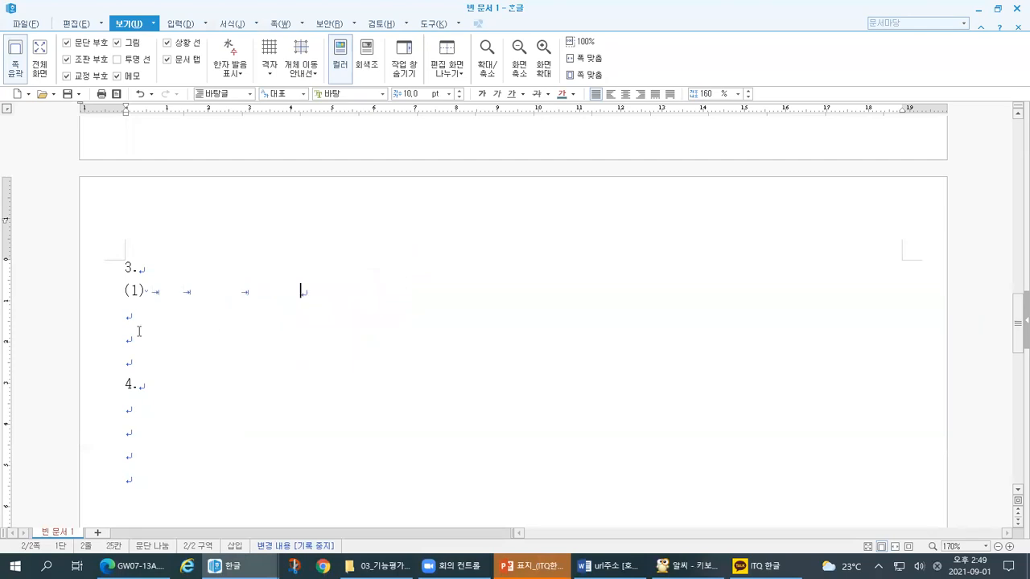
# Examine the three tab marks after (1) and the spot before them where the formula goes.
pyautogui.hotkey('ctrl', '1')
pyautogui.moveTo(153, 309)
pyautogui.mouseDown()
pyautogui.moveTo(296, 309)
pyautogui.moveTo(301, 282)
pyautogui.mouseUp()
pyautogui.moveTo(500, 253)
pyautogui.mouseDown()
pyautogui.moveTo(213, 241)
pyautogui.moveTo(196, 282)
pyautogui.moveTo(198, 314)
pyautogui.mouseUp()
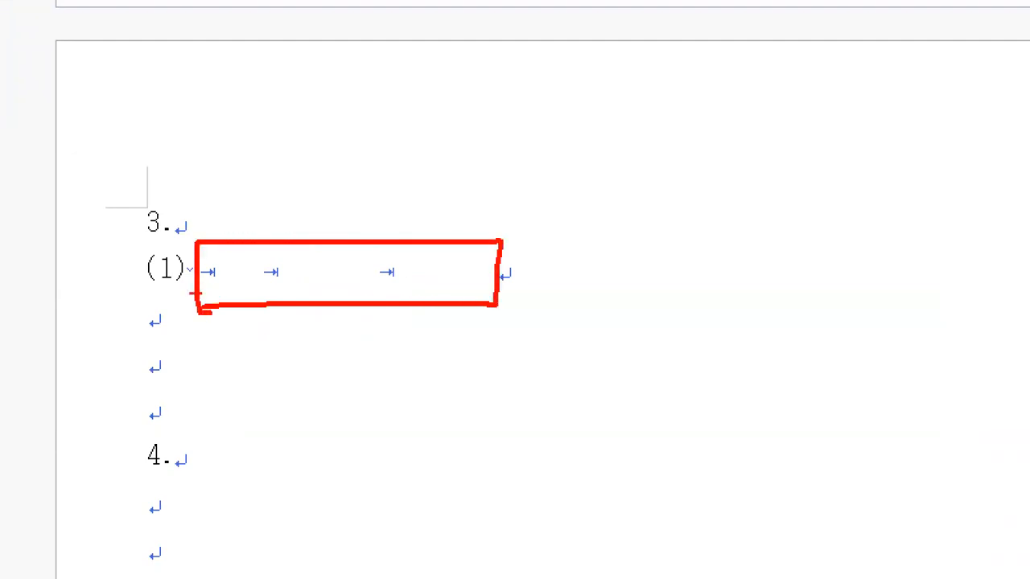
pyautogui.moveTo(193, 229); pyautogui.dragTo(238, 167)
pyautogui.moveTo(185, 211)
pyautogui.mouseDown()
pyautogui.moveTo(193, 235)
pyautogui.moveTo(225, 215)
pyautogui.mouseUp()
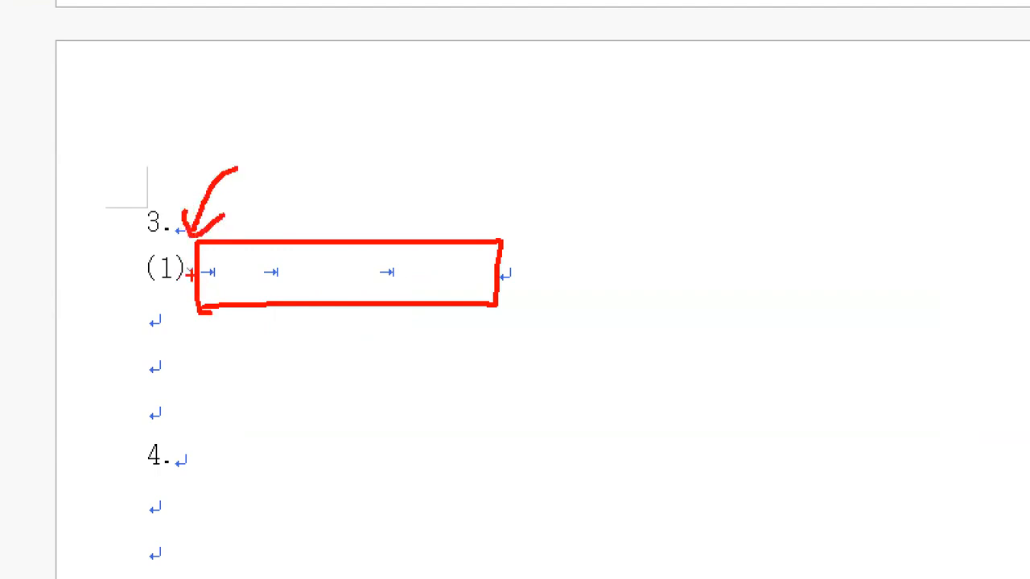
pyautogui.moveTo(251, 135)
pyautogui.mouseDown()
pyautogui.moveTo(370, 193)
pyautogui.moveTo(354, 129)
pyautogui.moveTo(249, 129)
pyautogui.mouseUp()
pyautogui.moveTo(271, 93)
pyautogui.mouseDown()
pyautogui.moveTo(276, 111)
pyautogui.moveTo(290, 92)
pyautogui.mouseUp()
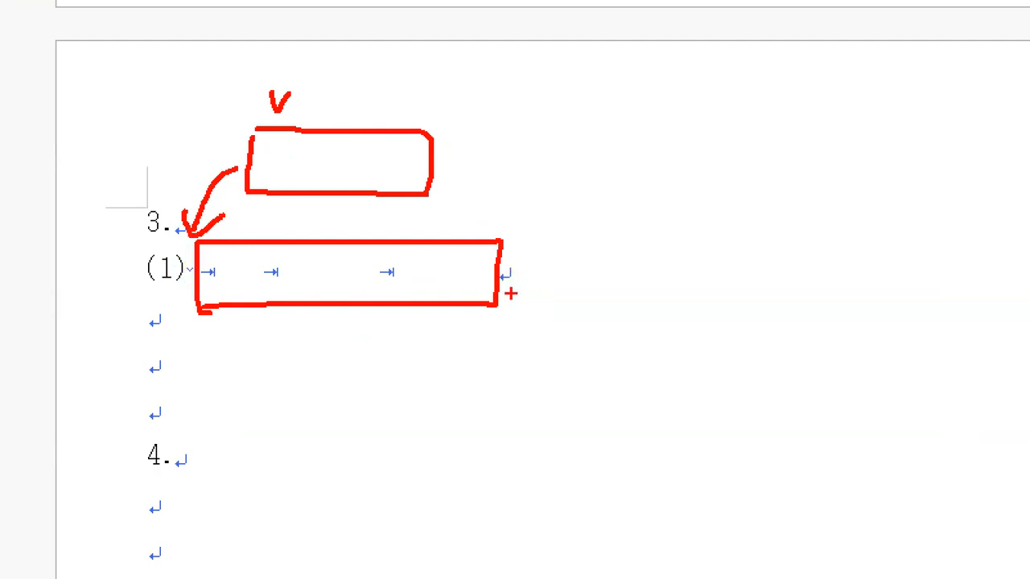
pyautogui.press('Escape')
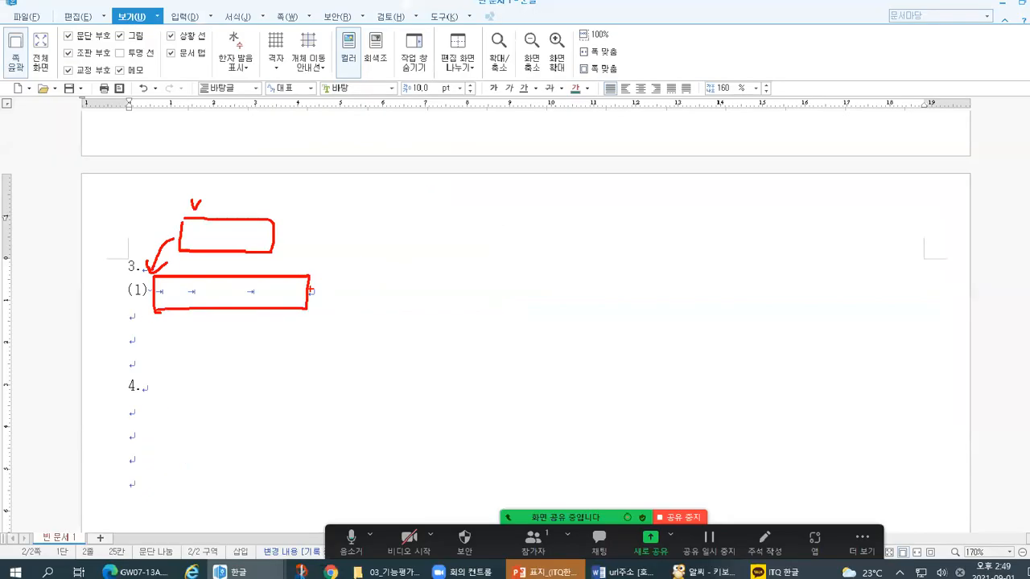
# Enter "(2)" after the third tab on the line of item (1) and add one space after it.
pyautogui.hotkey('ctrl', '1')
pyautogui.click(306, 289)
pyautogui.moveTo(286, 322); pyautogui.dragTo(308, 322)
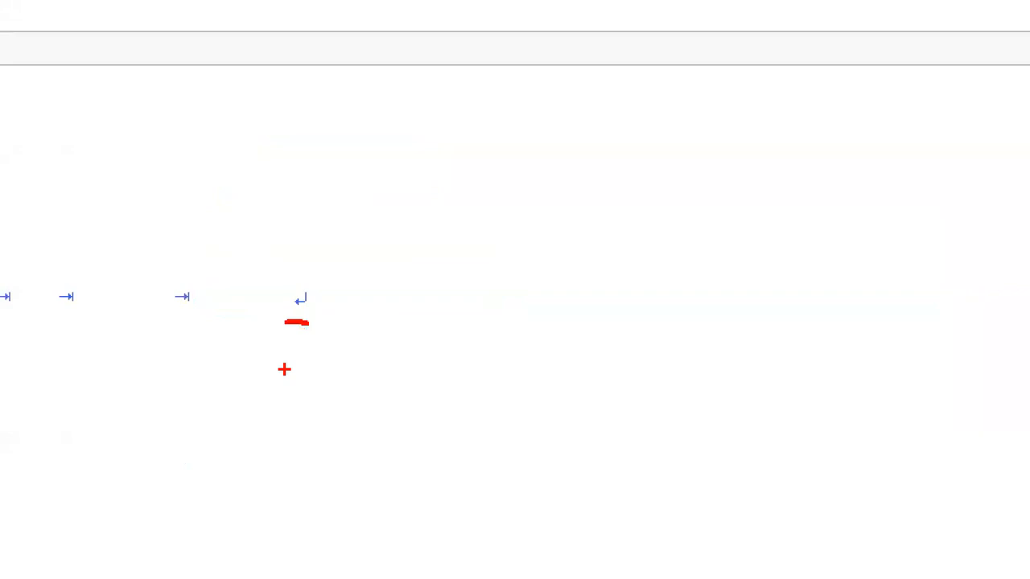
pyautogui.press('Escape')
pyautogui.write('(2)')
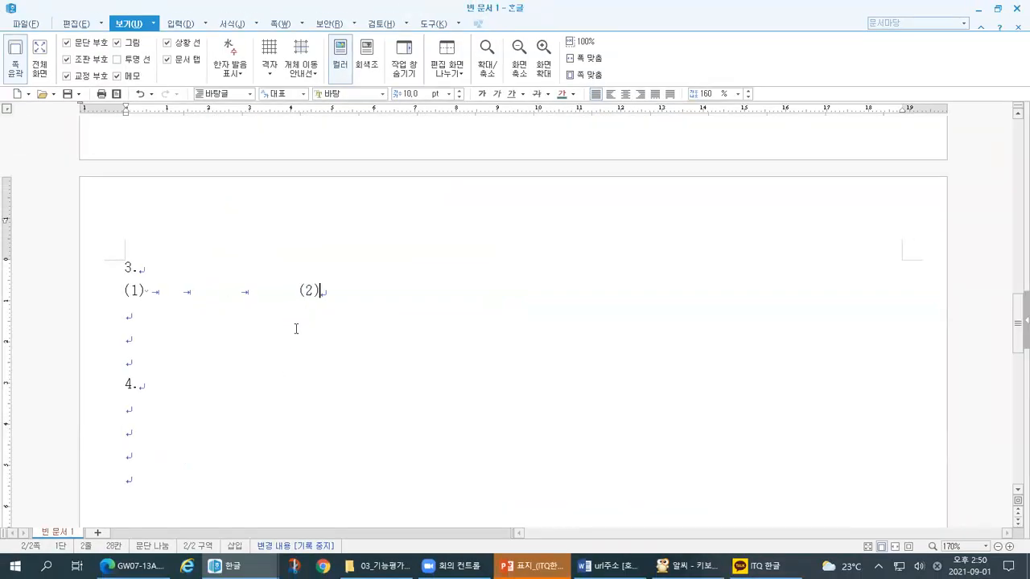
pyautogui.hotkey('ctrl', '1')
pyautogui.moveTo(123, 303); pyautogui.dragTo(136, 299)
pyautogui.moveTo(294, 303); pyautogui.dragTo(320, 300)
pyautogui.moveTo(477, 270); pyautogui.dragTo(482, 279)
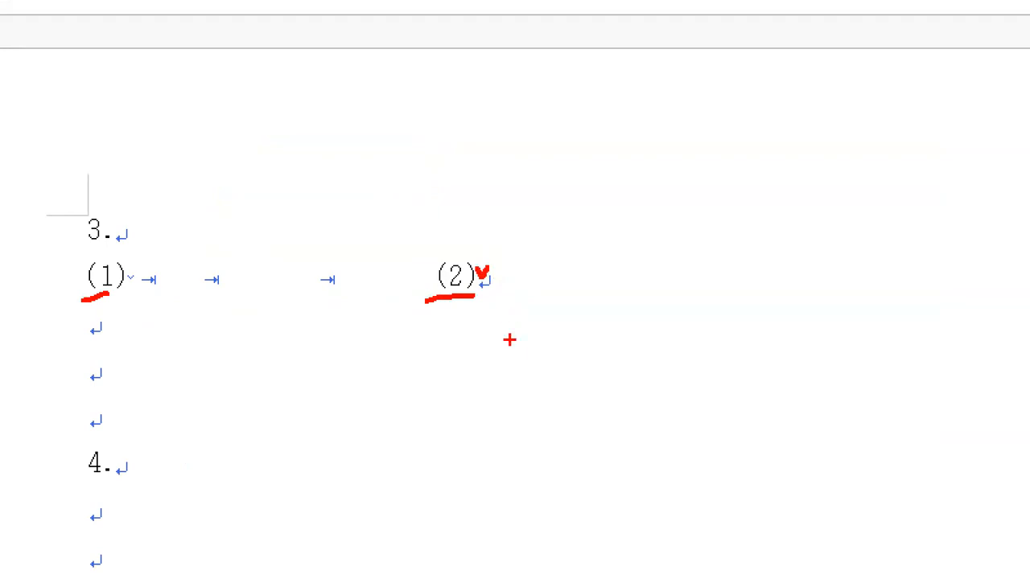
pyautogui.press('Escape')
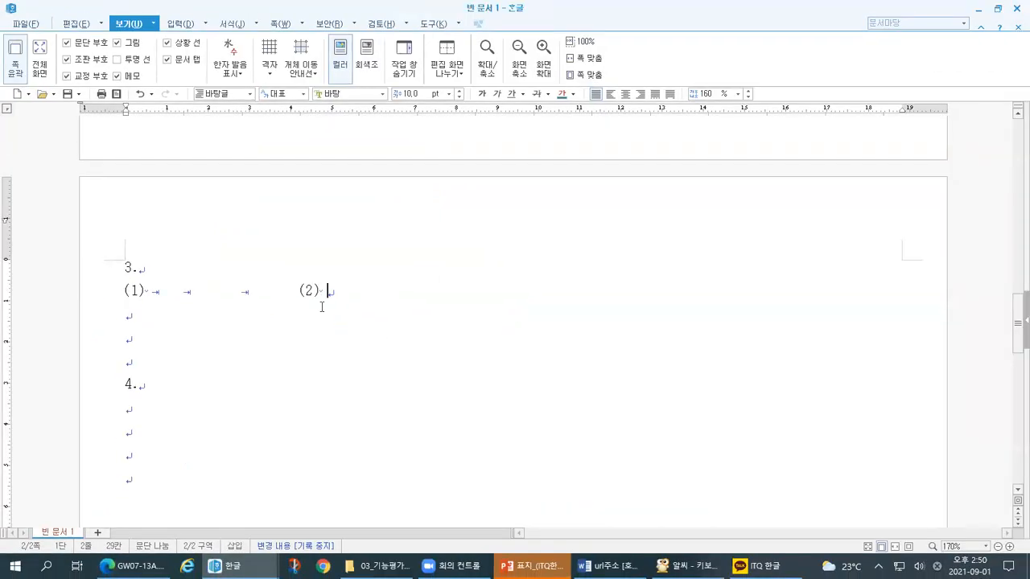
# Check the single space after (2) and the one after (1) by selecting each of them.
pyautogui.click(321, 307)
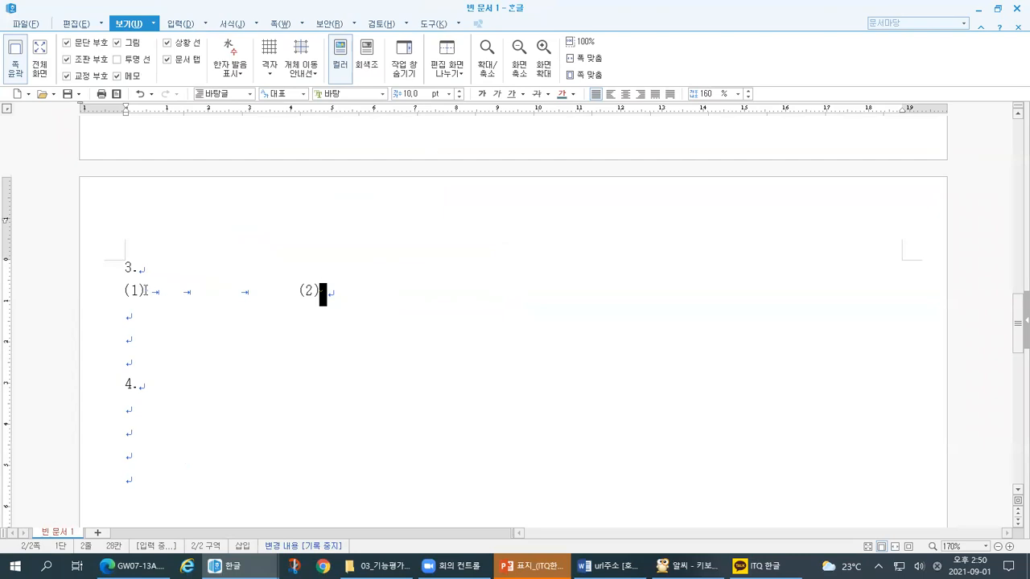
pyautogui.keyDown('shift'); pyautogui.click(145, 291); pyautogui.keyUp('shift')
pyautogui.click(361, 287)
pyautogui.click(144, 291)
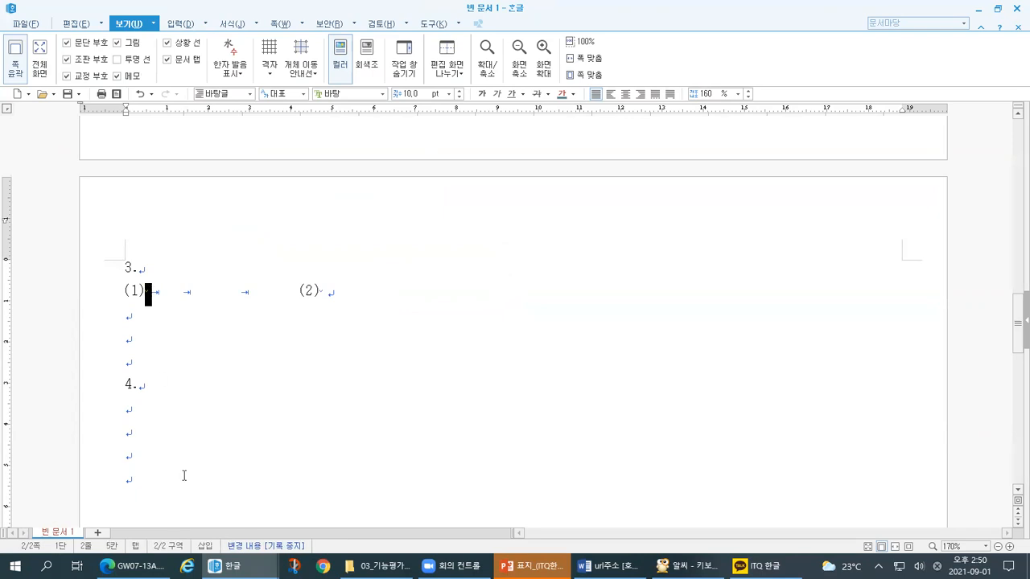
pyautogui.click(329, 292)
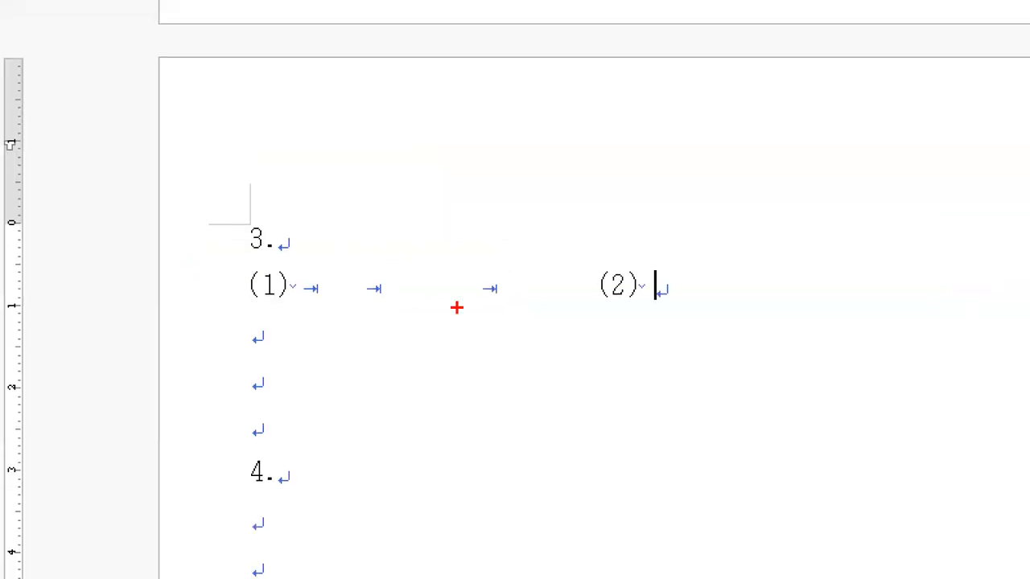
pyautogui.moveTo(602, 301); pyautogui.dragTo(648, 295)
pyautogui.moveTo(202, 238)
pyautogui.mouseDown()
pyautogui.moveTo(223, 238)
pyautogui.moveTo(202, 277)
pyautogui.mouseUp()
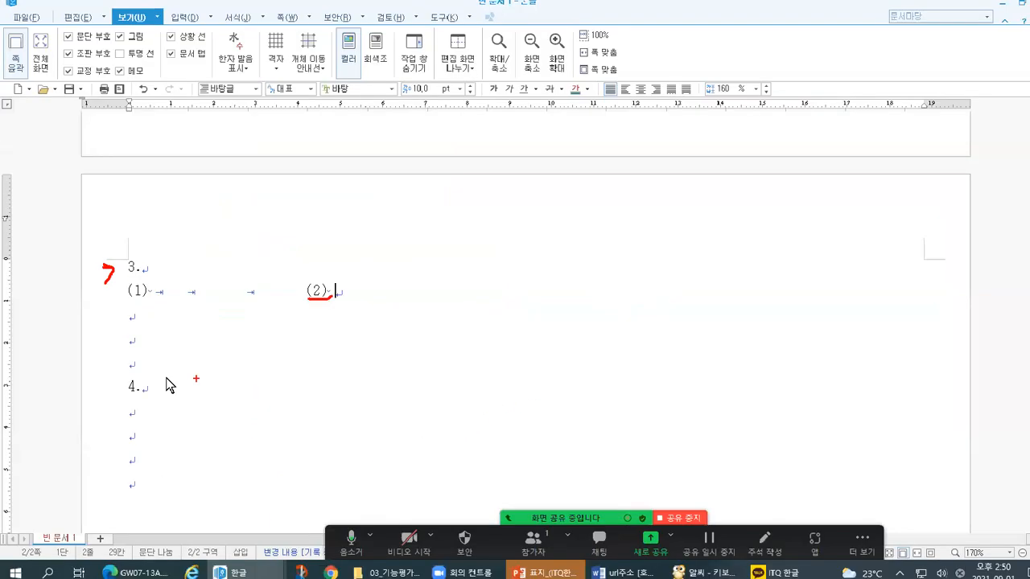
# Place the cursor on the last empty line below question 4 on page 2.
pyautogui.click(126, 492)
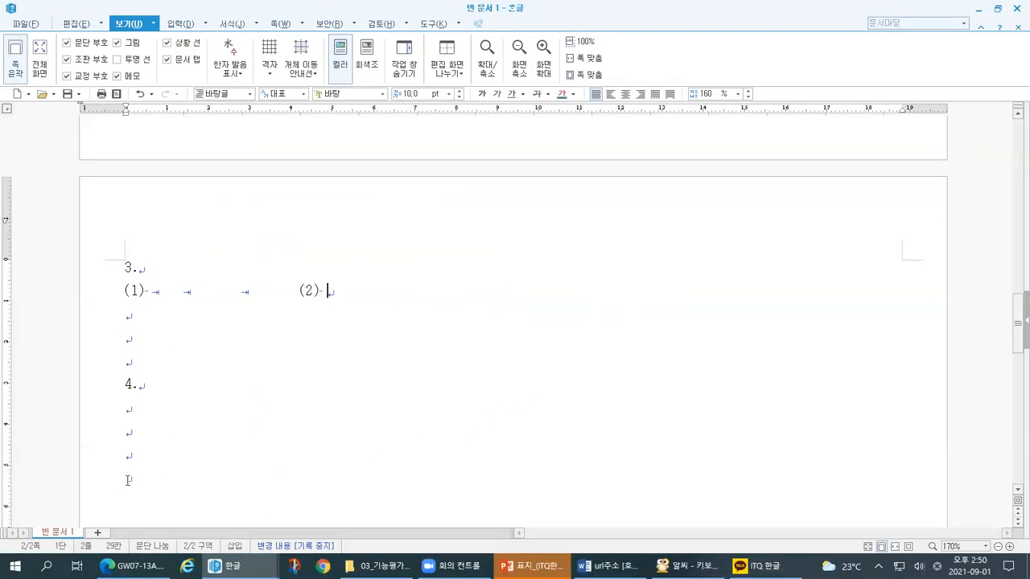
pyautogui.moveTo(93, 477)
pyautogui.mouseDown()
pyautogui.moveTo(108, 474)
pyautogui.moveTo(106, 487)
pyautogui.mouseUp()
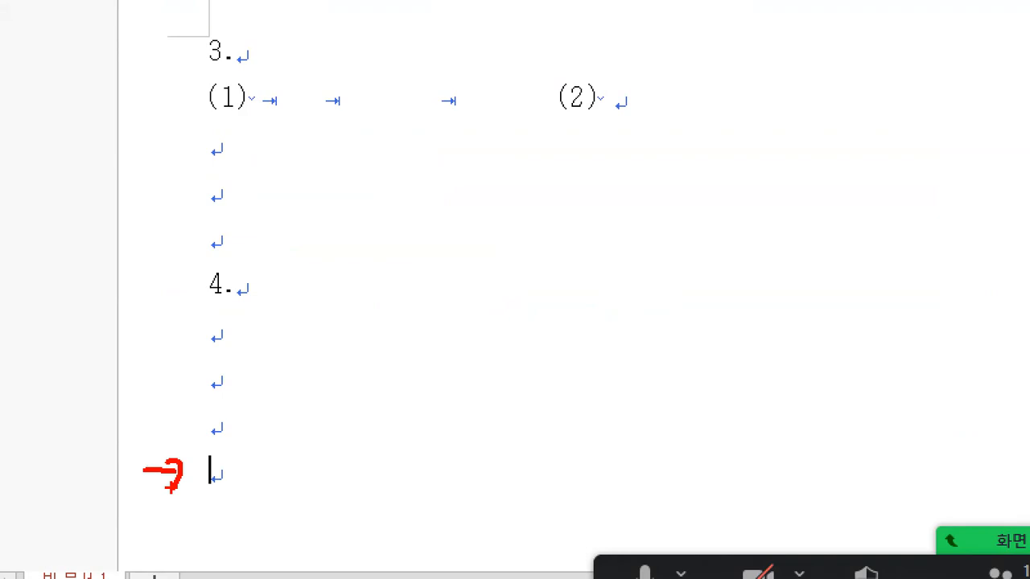
pyautogui.moveTo(41, 154)
pyautogui.mouseDown()
pyautogui.moveTo(30, 194)
pyautogui.moveTo(141, 188)
pyautogui.mouseUp()
pyautogui.moveTo(202, 53); pyautogui.dragTo(243, 56)
pyautogui.moveTo(218, 304); pyautogui.dragTo(234, 294)
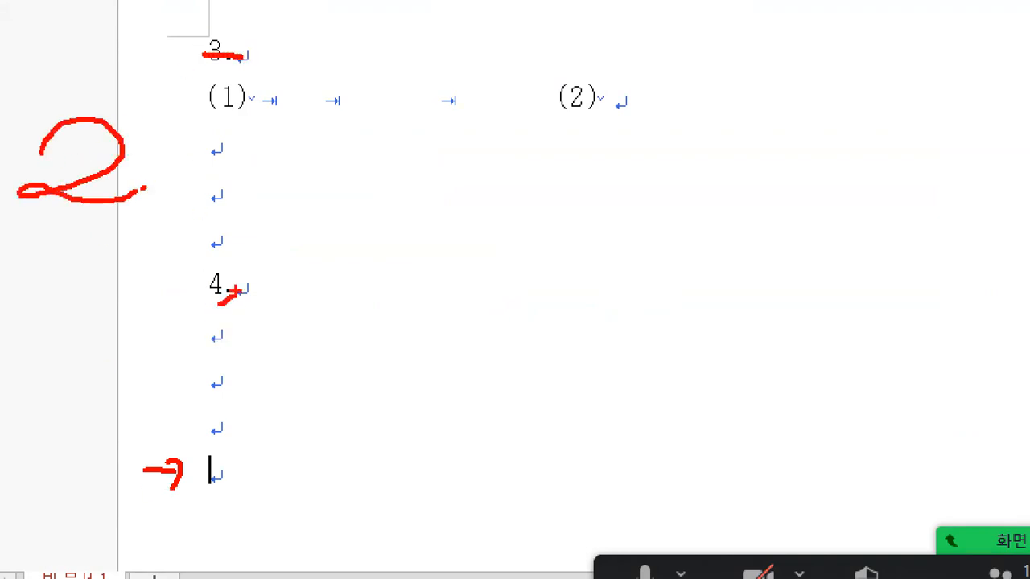
# Examine the planned layout of page 3 and the last line of page 2, where the new page has to begin.
pyautogui.moveTo(704, 173)
pyautogui.mouseDown()
pyautogui.moveTo(748, 179)
pyautogui.moveTo(775, 241)
pyautogui.moveTo(676, 254)
pyautogui.mouseUp()
pyautogui.click(780, 272)
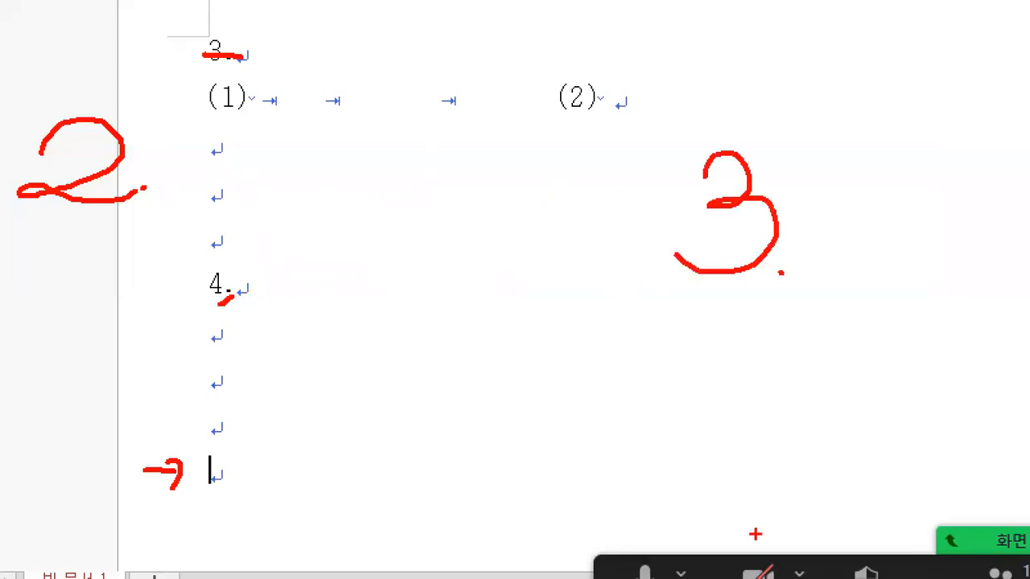
pyautogui.moveTo(800, 209)
pyautogui.mouseDown()
pyautogui.moveTo(818, 388)
pyautogui.moveTo(995, 298)
pyautogui.moveTo(824, 198)
pyautogui.moveTo(805, 206)
pyautogui.mouseUp()
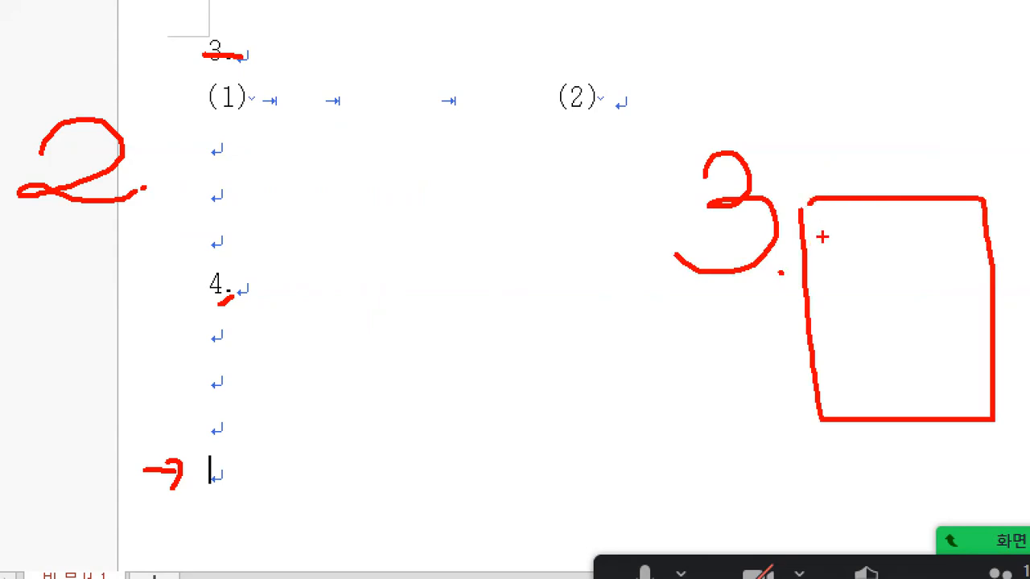
pyautogui.moveTo(831, 228); pyautogui.dragTo(932, 220)
pyautogui.moveTo(859, 251); pyautogui.dragTo(944, 240)
pyautogui.moveTo(855, 283); pyautogui.dragTo(926, 273)
pyautogui.moveTo(844, 310); pyautogui.dragTo(955, 301)
pyautogui.moveTo(877, 214)
pyautogui.mouseDown()
pyautogui.moveTo(944, 240)
pyautogui.moveTo(849, 207)
pyautogui.mouseUp()
pyautogui.moveTo(855, 245)
pyautogui.mouseDown()
pyautogui.moveTo(857, 313)
pyautogui.moveTo(949, 241)
pyautogui.moveTo(849, 246)
pyautogui.mouseUp()
pyautogui.moveTo(974, 225)
pyautogui.mouseDown()
pyautogui.moveTo(962, 291)
pyautogui.moveTo(966, 233)
pyautogui.mouseUp()
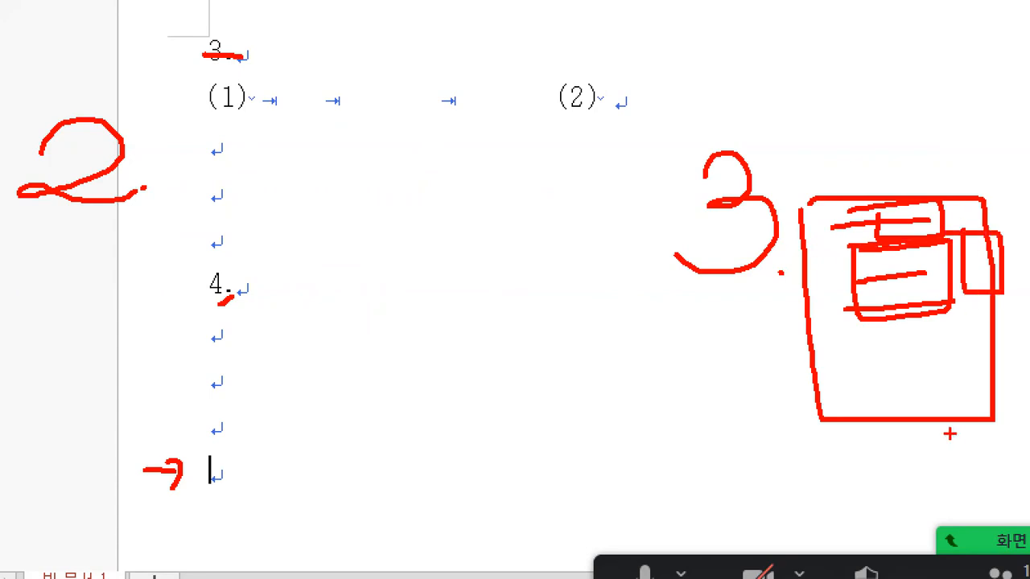
pyautogui.moveTo(887, 346); pyautogui.dragTo(859, 389)
pyautogui.moveTo(921, 341)
pyautogui.mouseDown()
pyautogui.moveTo(891, 388)
pyautogui.moveTo(965, 379)
pyautogui.moveTo(975, 400)
pyautogui.moveTo(985, 396)
pyautogui.mouseUp()
pyautogui.moveTo(956, 405); pyautogui.dragTo(957, 415)
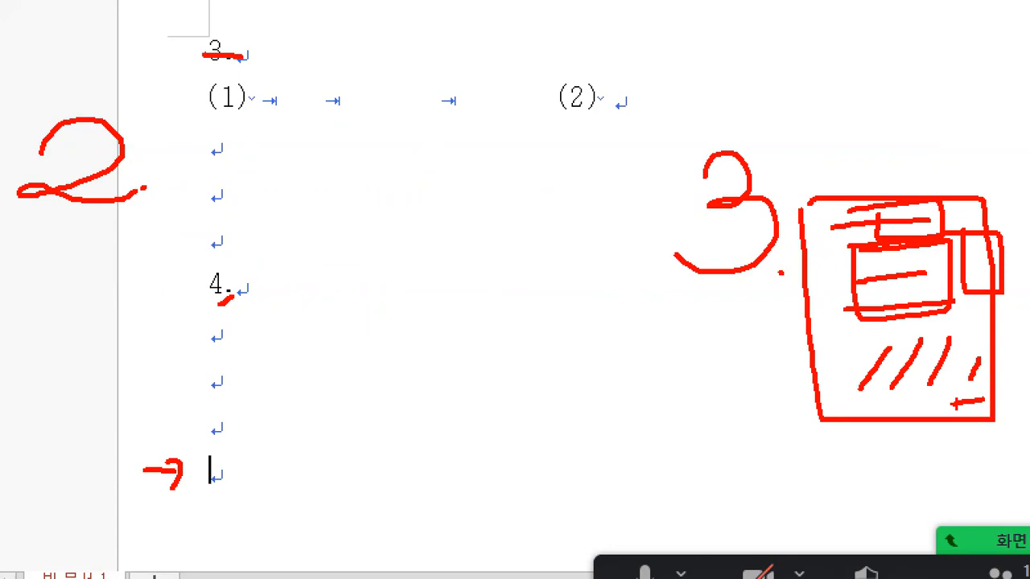
pyautogui.moveTo(798, 179)
pyautogui.mouseDown()
pyautogui.moveTo(804, 195)
pyautogui.moveTo(814, 175)
pyautogui.mouseUp()
pyautogui.moveTo(820, 214); pyautogui.dragTo(822, 316)
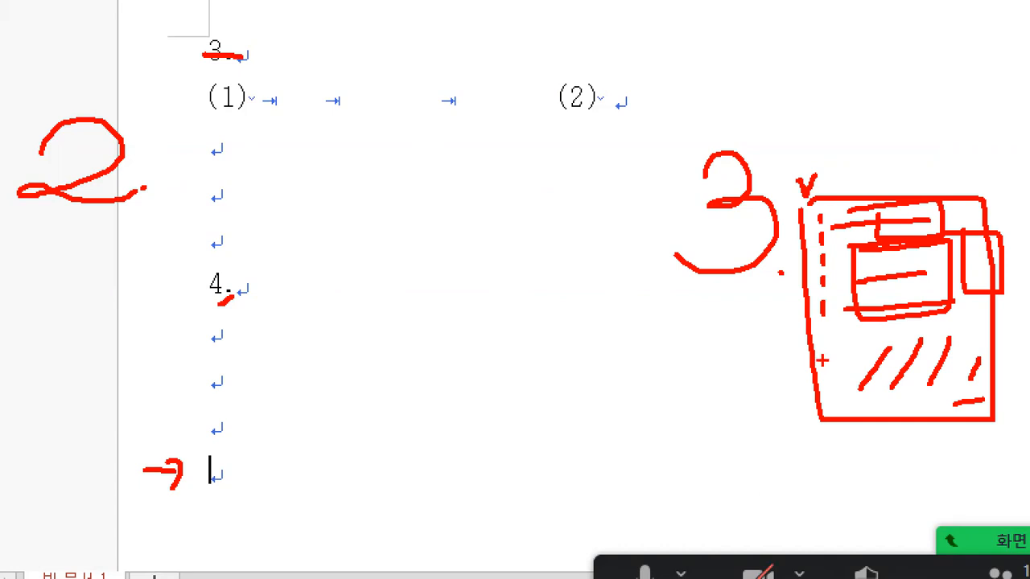
pyautogui.moveTo(256, 506)
pyautogui.mouseDown()
pyautogui.moveTo(140, 459)
pyautogui.moveTo(222, 415)
pyautogui.moveTo(212, 511)
pyautogui.mouseUp()
pyautogui.moveTo(80, 219)
pyautogui.mouseDown()
pyautogui.moveTo(165, 407)
pyautogui.moveTo(171, 358)
pyautogui.mouseUp()
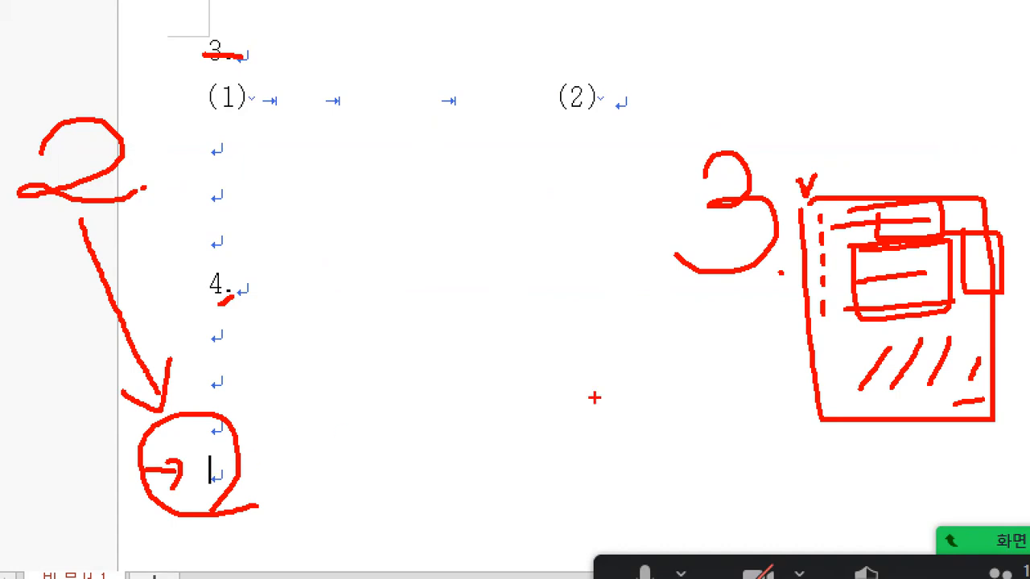
pyautogui.moveTo(691, 295); pyautogui.dragTo(762, 291)
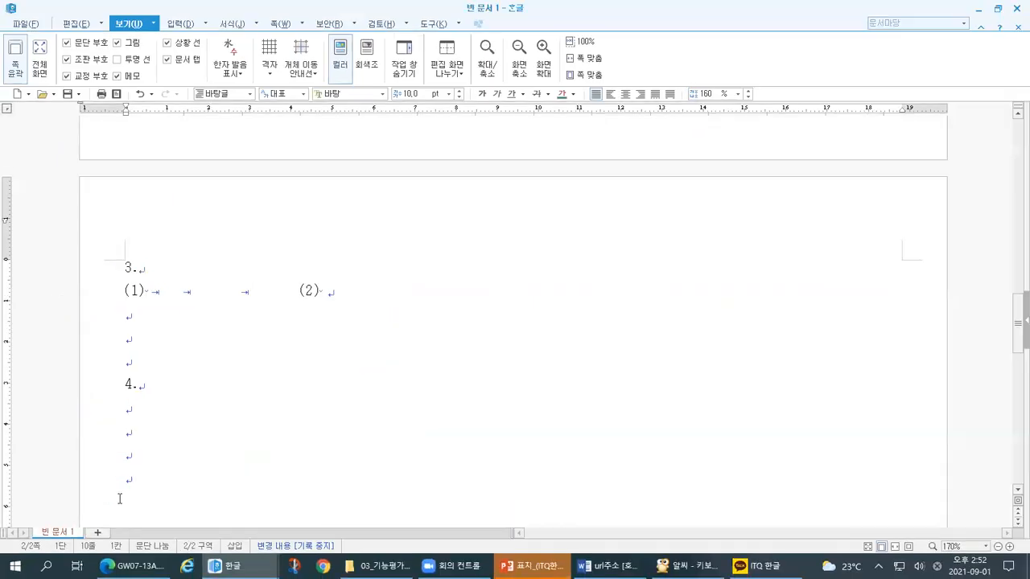
# Insert a section break at the last empty line below question 4 to start page 3.
pyautogui.hotkey('ctrl', '1')
pyautogui.click(122, 389)
pyautogui.moveTo(57, 52)
pyautogui.mouseDown()
pyautogui.moveTo(104, 22)
pyautogui.moveTo(111, 77)
pyautogui.mouseUp()
pyautogui.click(125, 72)
pyautogui.moveTo(146, 478)
pyautogui.mouseDown()
pyautogui.moveTo(174, 477)
pyautogui.moveTo(146, 433)
pyautogui.moveTo(141, 485)
pyautogui.mouseUp()
pyautogui.press('Escape')
pyautogui.hotkey('ctrl', 'Return')
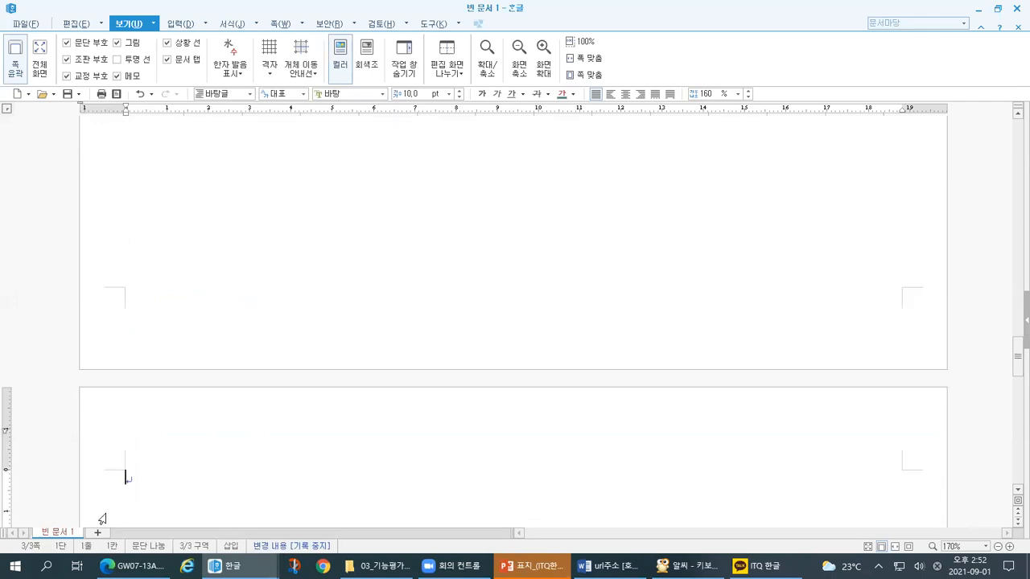
# Examine the boundary between the end of page 2 and the start of page 3.
pyautogui.hotkey('ctrl', '1')
pyautogui.click(129, 482)
pyautogui.moveTo(175, 127)
pyautogui.mouseDown()
pyautogui.moveTo(196, 185)
pyautogui.moveTo(256, 182)
pyautogui.mouseUp()
pyautogui.moveTo(131, 76)
pyautogui.mouseDown()
pyautogui.moveTo(142, 250)
pyautogui.moveTo(309, 247)
pyautogui.mouseUp()
pyautogui.moveTo(307, 304)
pyautogui.mouseDown()
pyautogui.moveTo(115, 297)
pyautogui.moveTo(113, 467)
pyautogui.mouseUp()
pyautogui.moveTo(151, 368)
pyautogui.mouseDown()
pyautogui.moveTo(161, 342)
pyautogui.moveTo(203, 385)
pyautogui.moveTo(148, 396)
pyautogui.mouseUp()
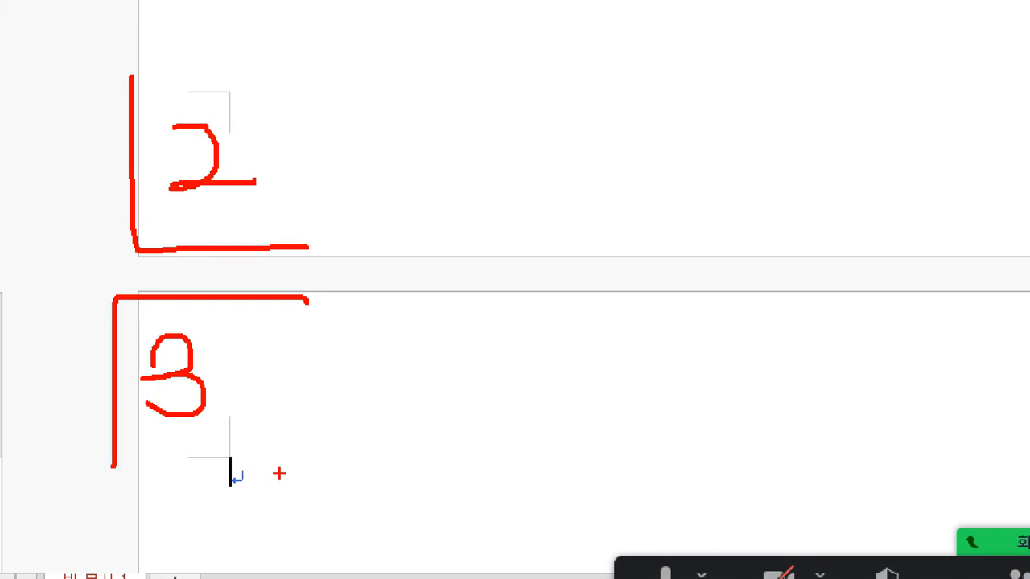
pyautogui.press('Escape')
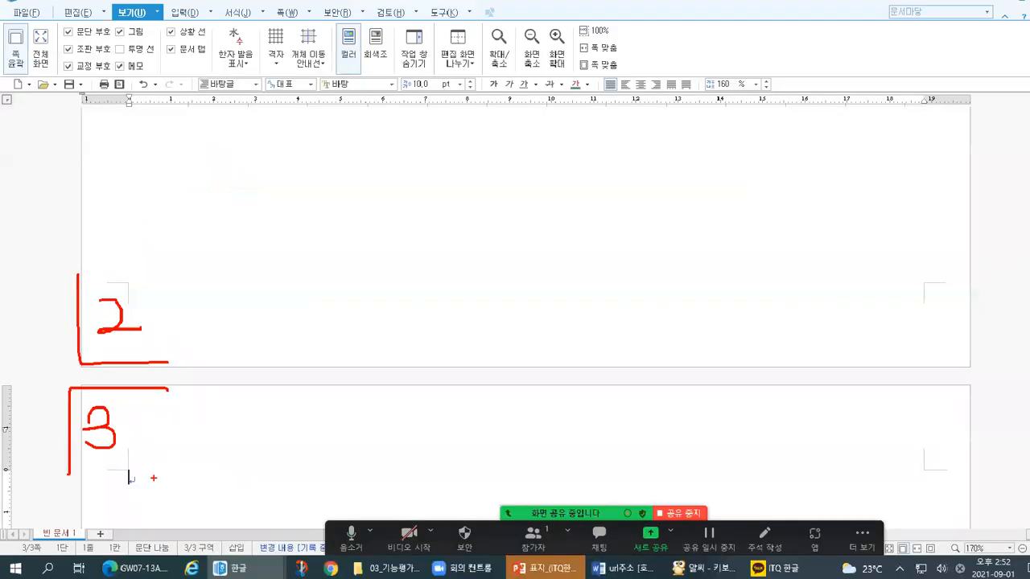
# Add seven line breaks at the start of page 3, leaving the cursor on the eighth line.
pyautogui.press('Return')
pyautogui.press('Return')
pyautogui.press('Return')
pyautogui.press('Return')
pyautogui.press('Return')
pyautogui.press('Return')
pyautogui.press('Return')
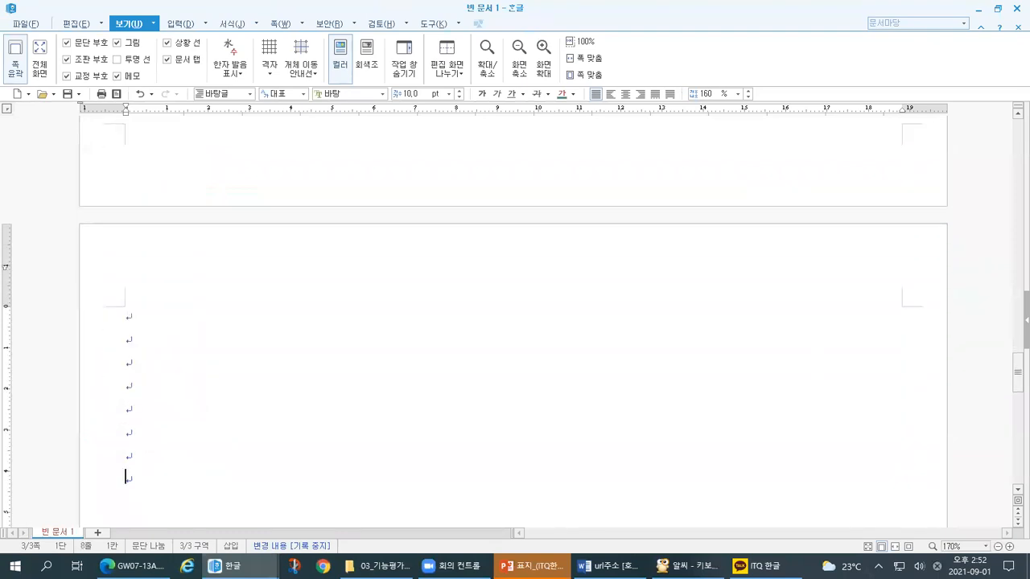
pyautogui.hotkey('ctrl', '1')
pyautogui.click(129, 421)
pyautogui.moveTo(190, 69)
pyautogui.mouseDown()
pyautogui.moveTo(218, 54)
pyautogui.moveTo(236, 118)
pyautogui.moveTo(192, 134)
pyautogui.mouseUp()
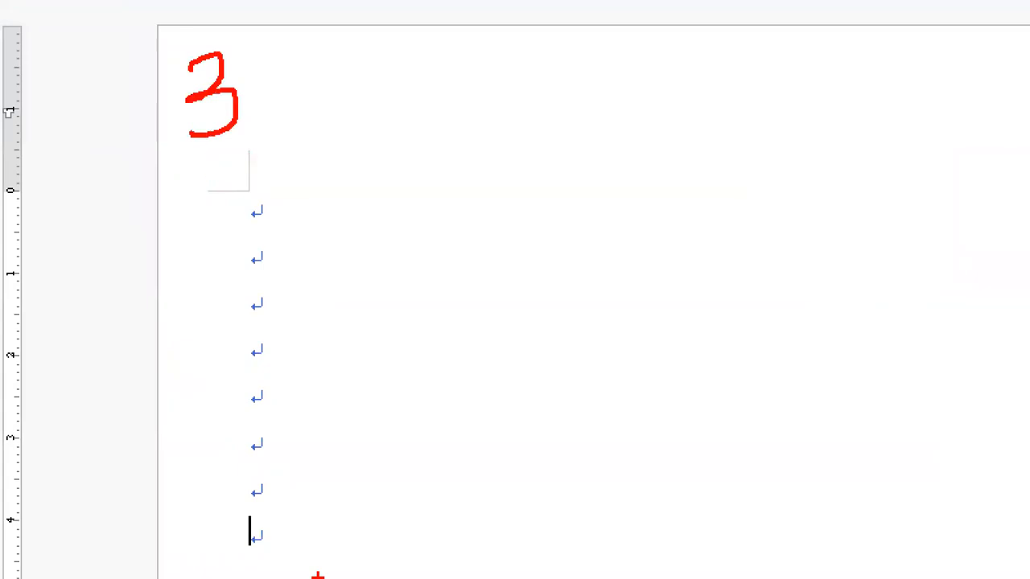
pyautogui.moveTo(226, 557); pyautogui.dragTo(292, 554)
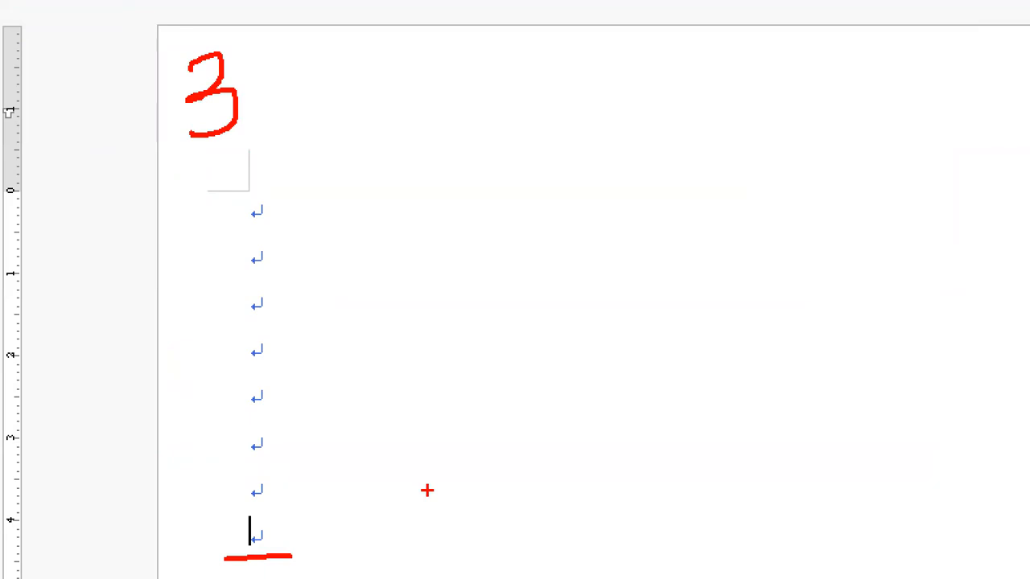
# Switch to the PowerPoint 학습목표 slide and examine the 페이지 구분과 저장하기 item.
pyautogui.hotkey('alt', 'Tab')
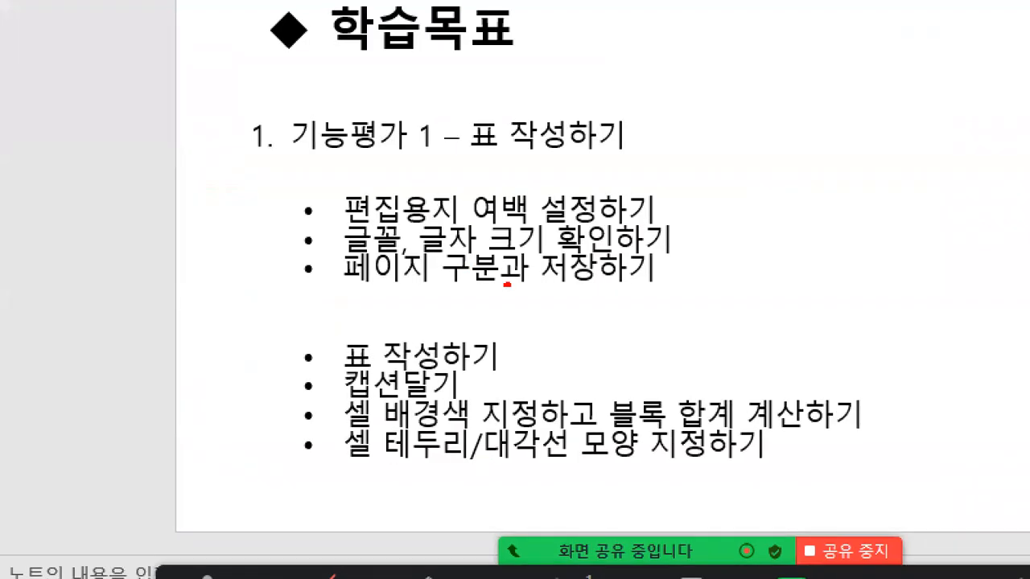
pyautogui.moveTo(504, 284); pyautogui.dragTo(697, 284)
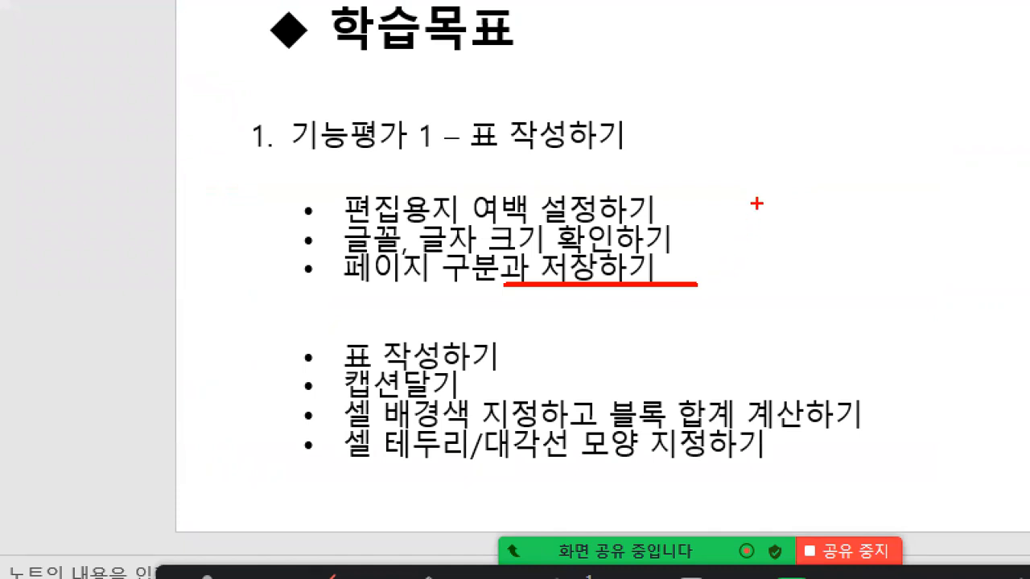
pyautogui.moveTo(730, 174); pyautogui.dragTo(894, 178)
pyautogui.moveTo(700, 149)
pyautogui.mouseDown()
pyautogui.moveTo(704, 161)
pyautogui.moveTo(720, 146)
pyautogui.mouseUp()
pyautogui.moveTo(712, 260)
pyautogui.mouseDown()
pyautogui.moveTo(738, 300)
pyautogui.moveTo(892, 296)
pyautogui.mouseUp()
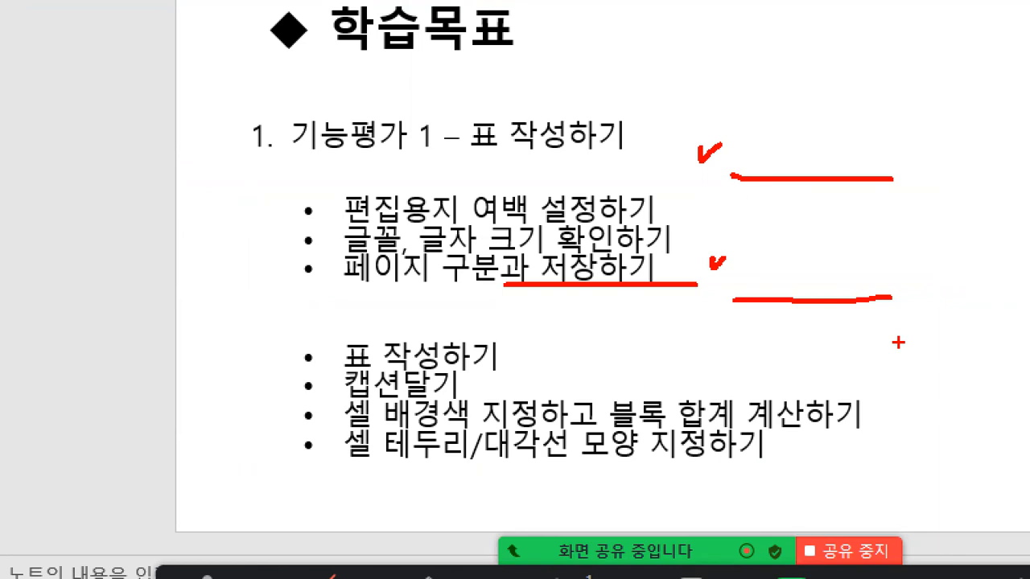
pyautogui.press('Escape')
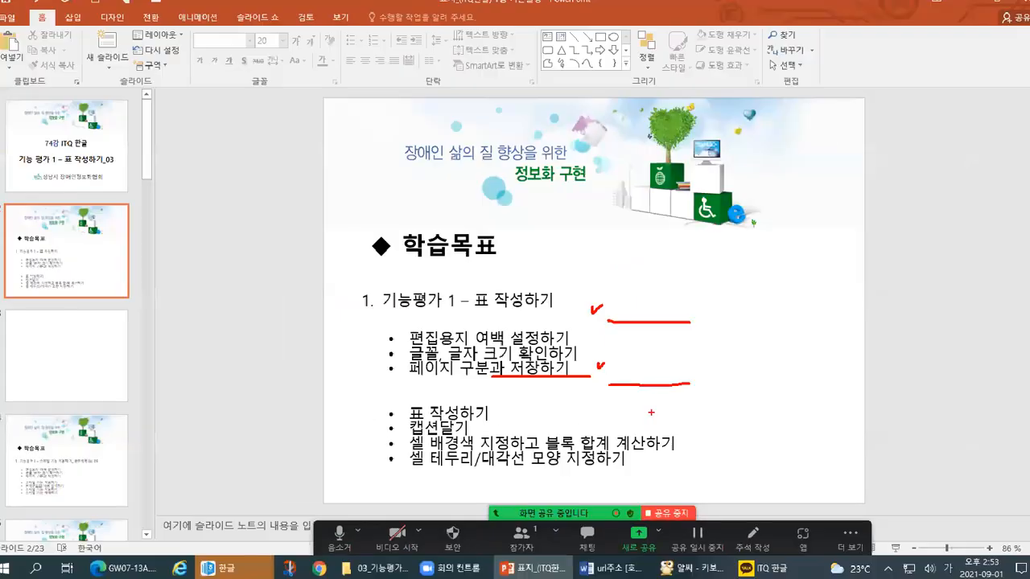
# Return to the Hangul document, switch to the keyboard picture in 알씨 and examine where the Ctrl and S keys are.
pyautogui.hotkey('alt', 'Tab')
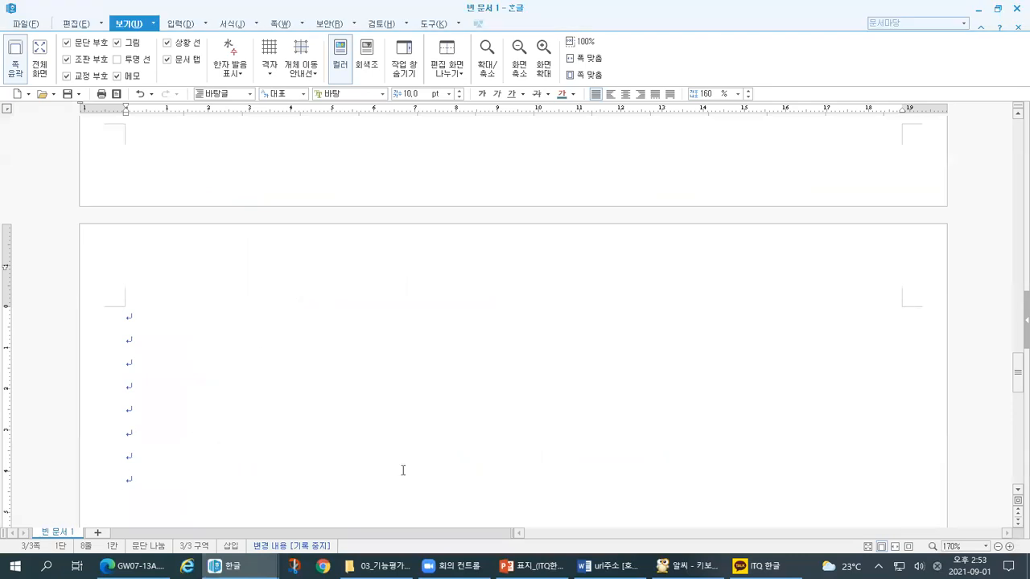
pyautogui.click(684, 567)
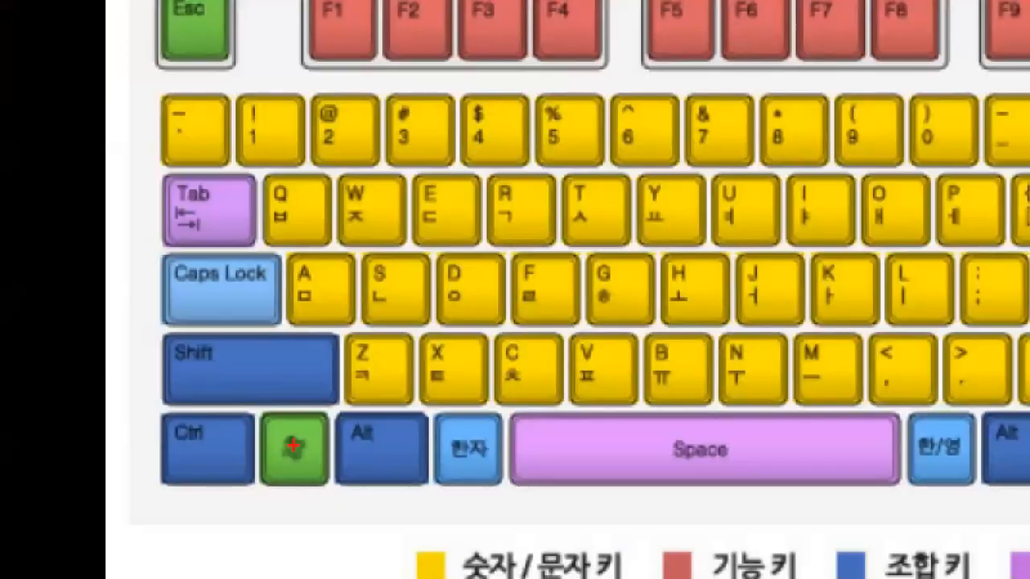
pyautogui.moveTo(140, 427)
pyautogui.mouseDown()
pyautogui.moveTo(86, 435)
pyautogui.moveTo(121, 389)
pyautogui.moveTo(117, 447)
pyautogui.mouseUp()
pyautogui.moveTo(433, 310)
pyautogui.mouseDown()
pyautogui.moveTo(378, 322)
pyautogui.moveTo(416, 235)
pyautogui.moveTo(446, 311)
pyautogui.moveTo(411, 330)
pyautogui.mouseUp()
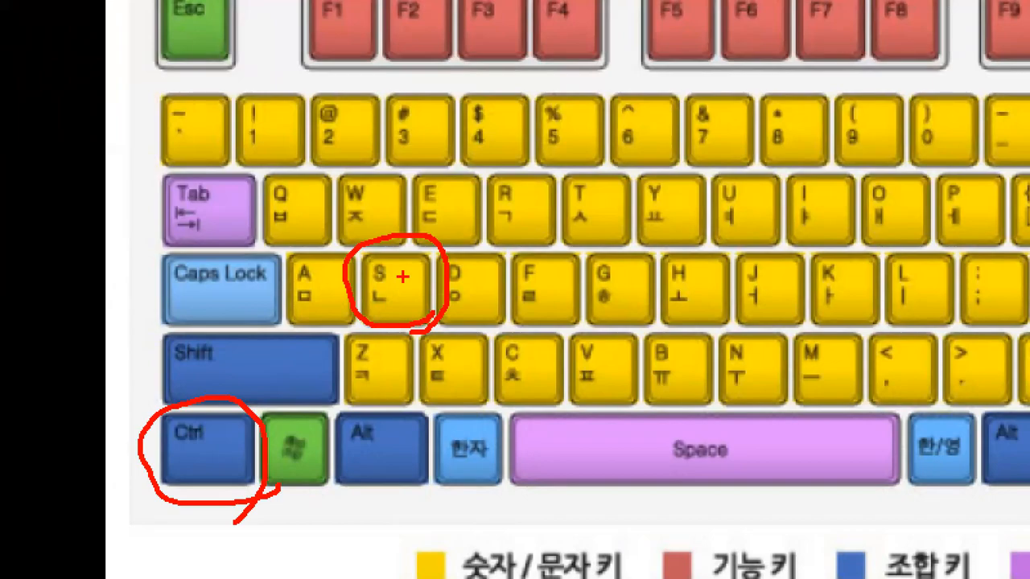
# Return to the Hangul document, open 다른 이름으로 저장하기 and check the save location and the file name field.
pyautogui.hotkey('alt', 'Tab')
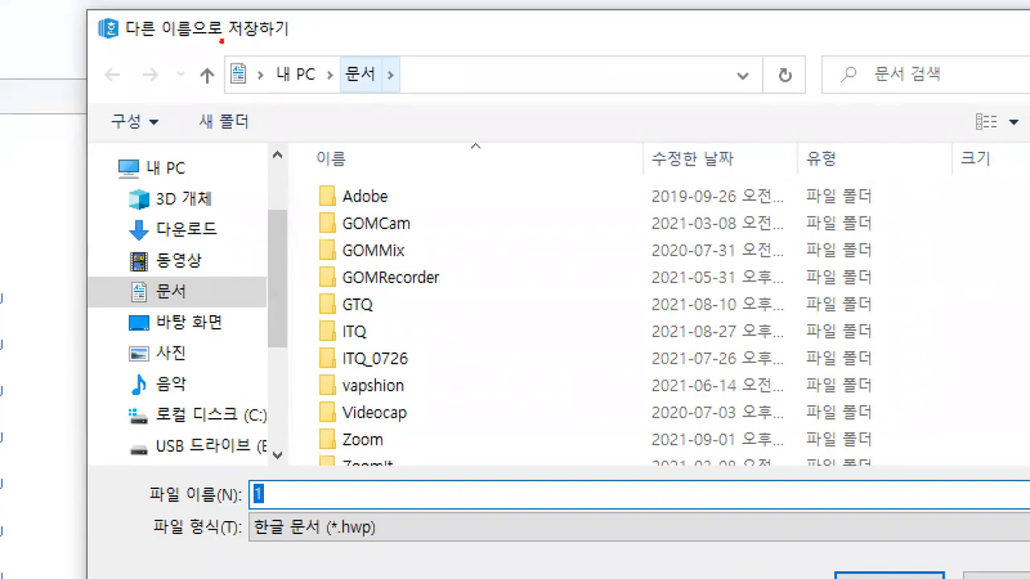
pyautogui.moveTo(222, 40); pyautogui.dragTo(298, 38)
pyautogui.moveTo(218, 97); pyautogui.dragTo(499, 90)
pyautogui.moveTo(246, 507); pyautogui.dragTo(451, 504)
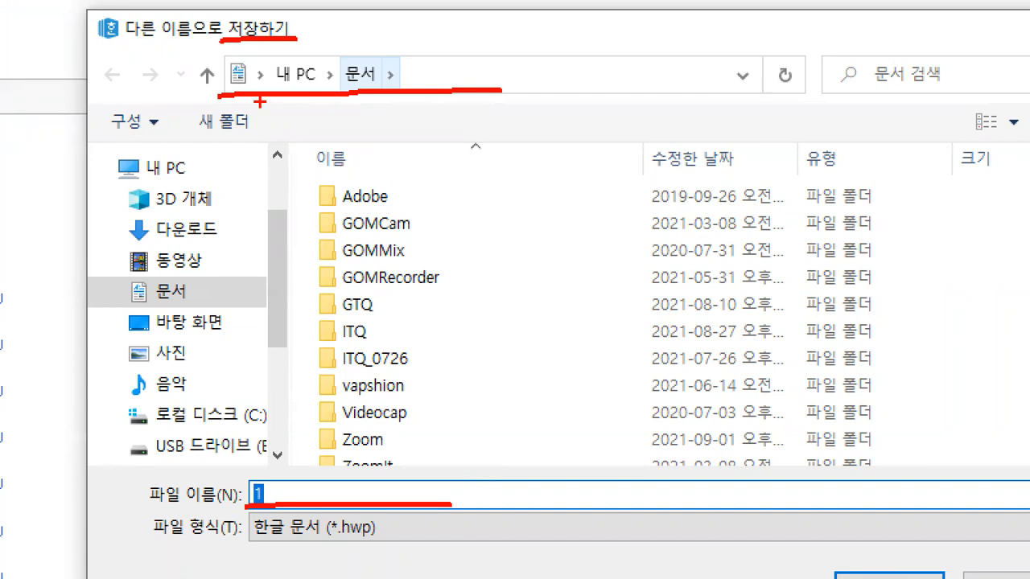
pyautogui.moveTo(203, 61); pyautogui.dragTo(213, 79)
pyautogui.moveTo(213, 79); pyautogui.dragTo(241, 49)
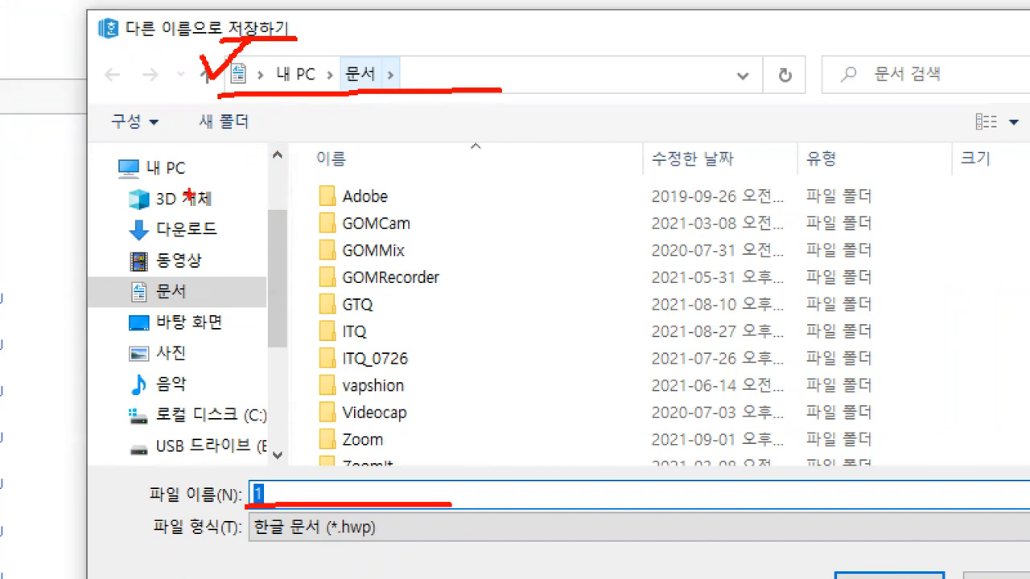
pyautogui.moveTo(292, 202)
pyautogui.mouseDown()
pyautogui.moveTo(256, 201)
pyautogui.moveTo(248, 351)
pyautogui.moveTo(297, 330)
pyautogui.moveTo(301, 197)
pyautogui.mouseUp()
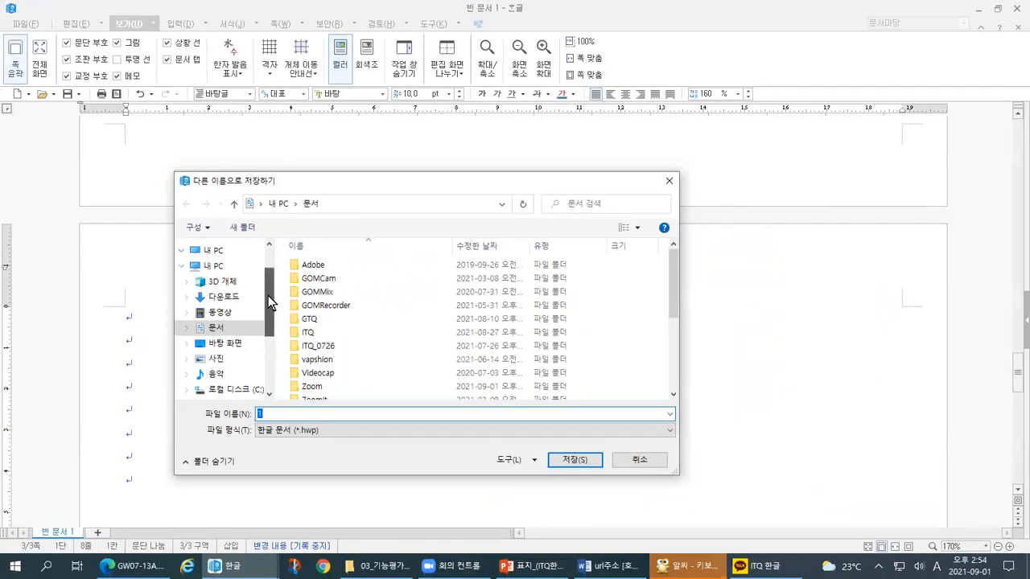
# Find 내 PC in the save dialog's folder tree and show its contents.
pyautogui.moveTo(275, 257)
pyautogui.mouseDown()
pyautogui.moveTo(285, 396)
pyautogui.moveTo(273, 261)
pyautogui.mouseUp()
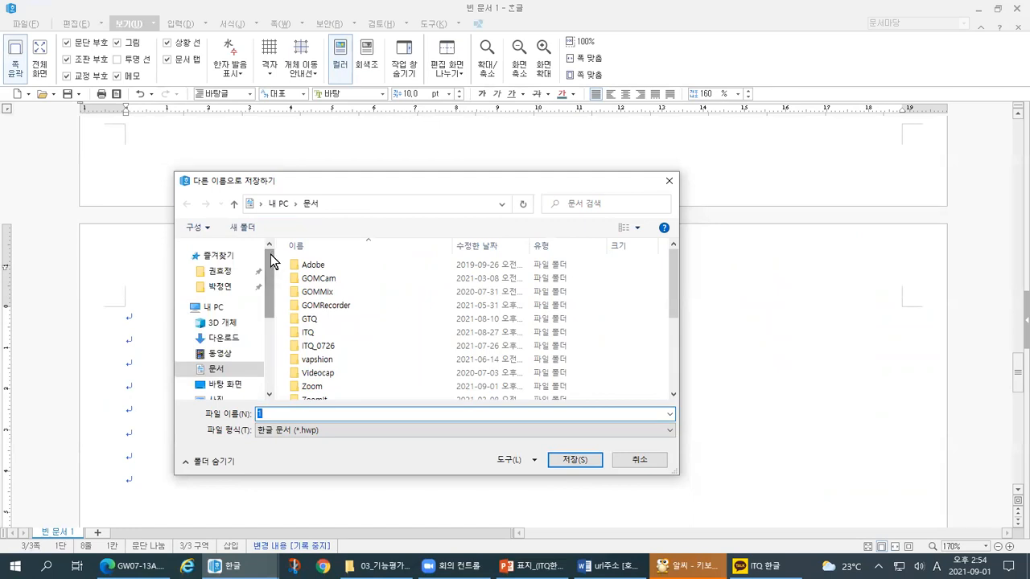
pyautogui.moveTo(271, 254)
pyautogui.mouseDown()
pyautogui.moveTo(271, 326)
pyautogui.moveTo(270, 236)
pyautogui.mouseUp()
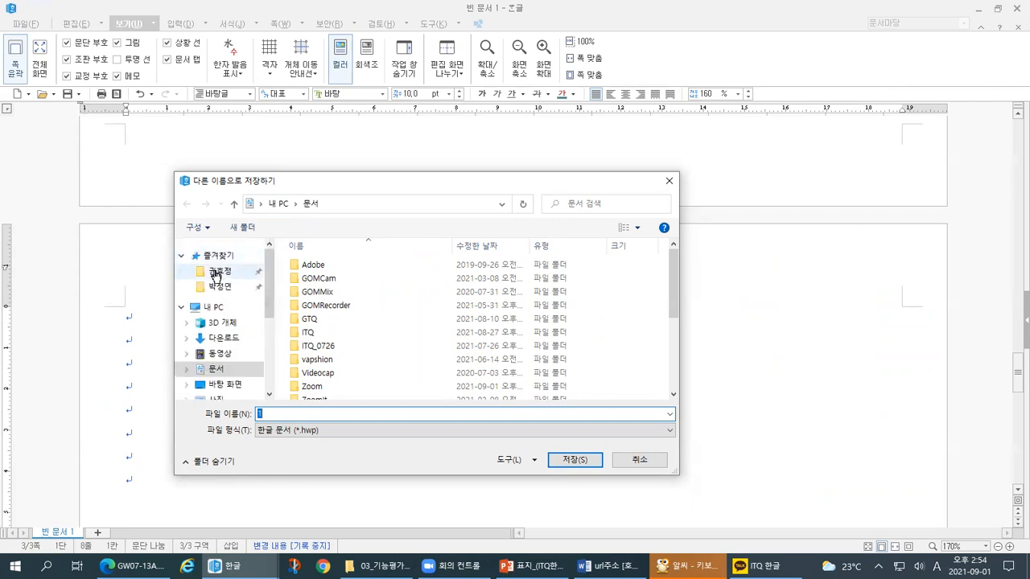
pyautogui.moveTo(266, 263)
pyautogui.mouseDown()
pyautogui.moveTo(273, 315)
pyautogui.moveTo(281, 258)
pyautogui.mouseUp()
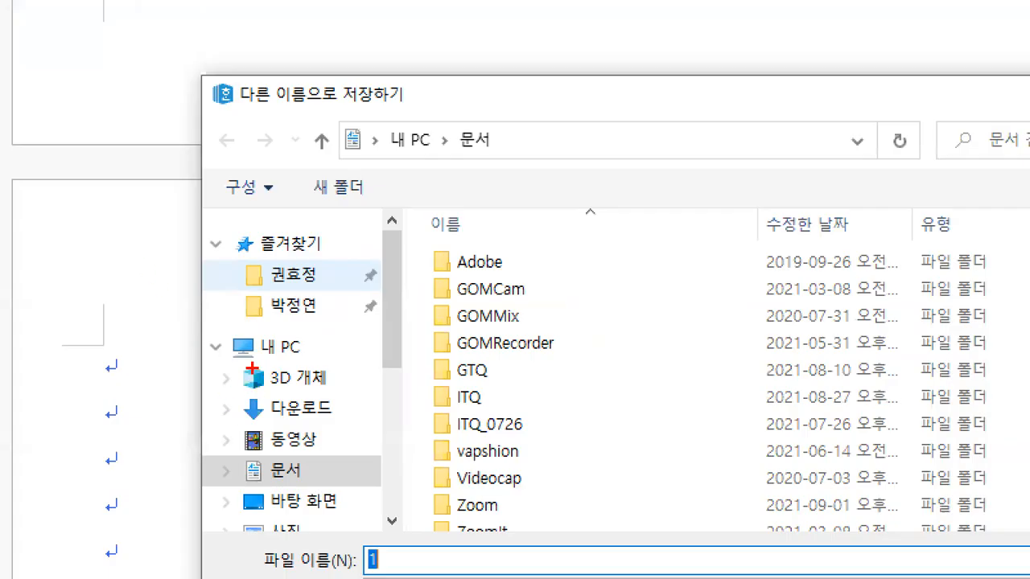
pyautogui.moveTo(215, 362); pyautogui.dragTo(313, 361)
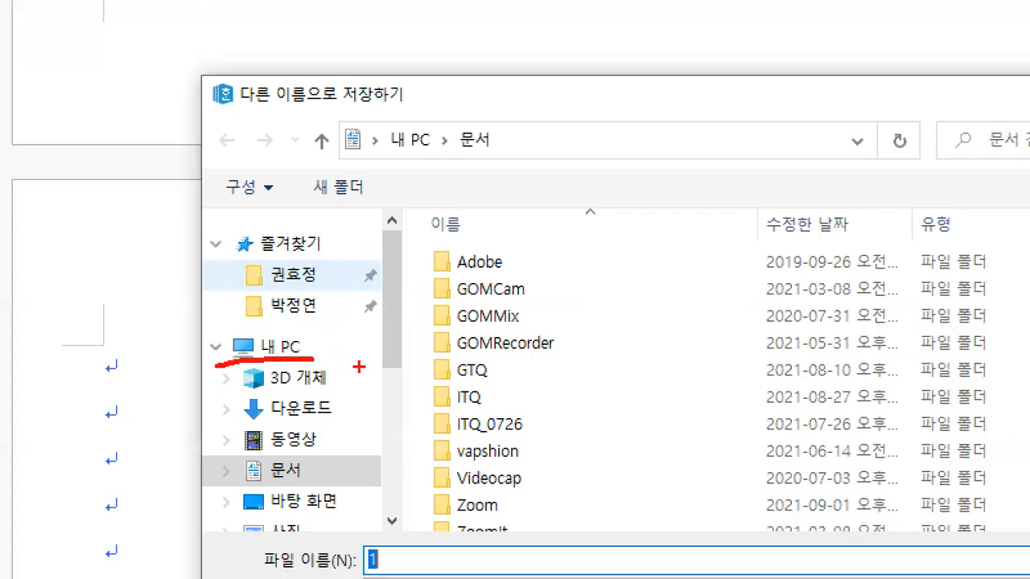
pyautogui.click(217, 308)
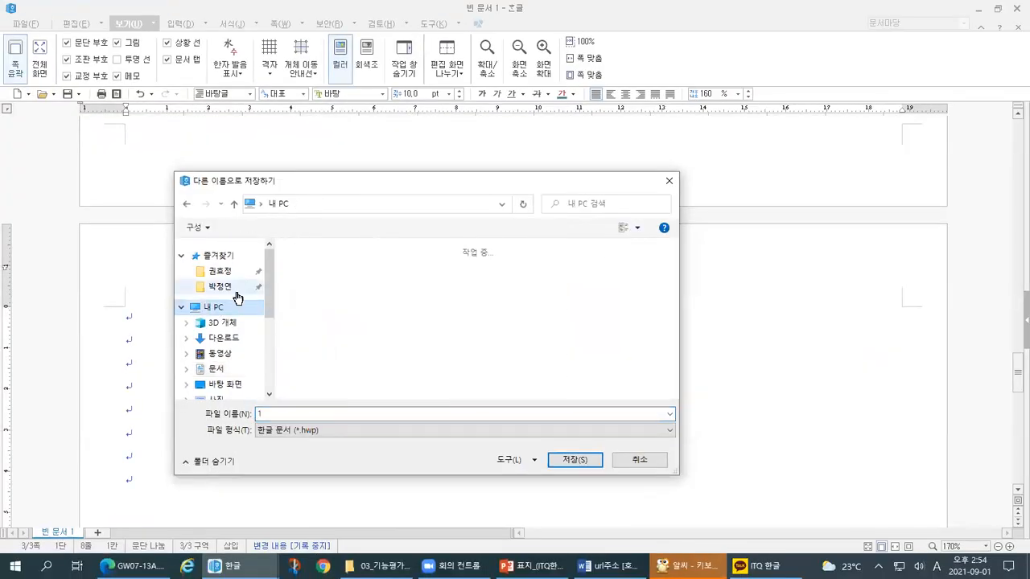
# Examine the 내 PC entry, the folders beneath it, the content area and the path in the save dialog.
pyautogui.moveTo(175, 363); pyautogui.dragTo(259, 355)
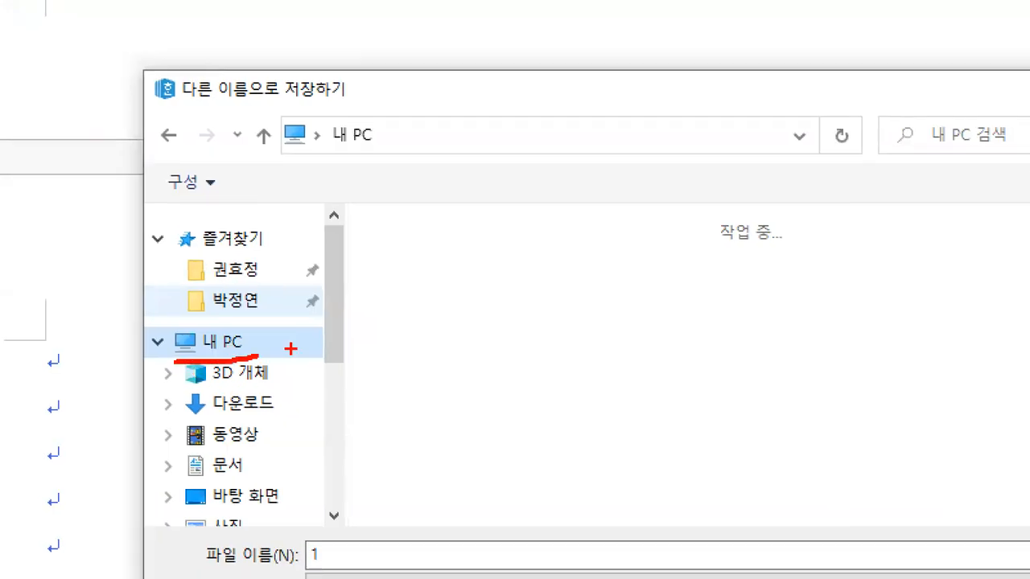
pyautogui.moveTo(309, 153); pyautogui.dragTo(383, 148)
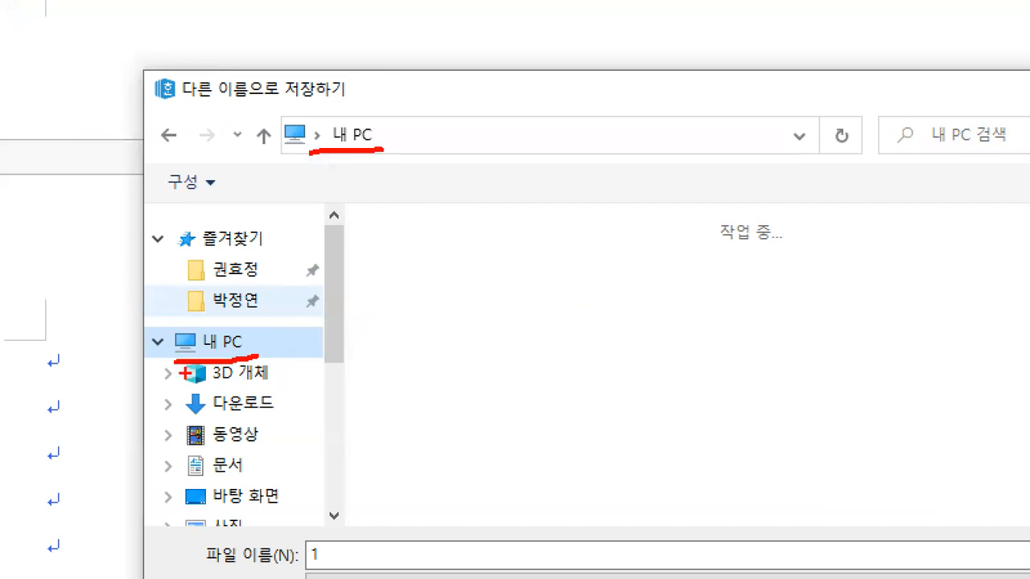
pyautogui.moveTo(164, 358); pyautogui.dragTo(159, 539)
pyautogui.moveTo(256, 352)
pyautogui.mouseDown()
pyautogui.moveTo(292, 388)
pyautogui.moveTo(274, 508)
pyautogui.moveTo(254, 534)
pyautogui.mouseUp()
pyautogui.moveTo(515, 449)
pyautogui.mouseDown()
pyautogui.moveTo(413, 408)
pyautogui.moveTo(697, 222)
pyautogui.moveTo(726, 422)
pyautogui.moveTo(533, 452)
pyautogui.mouseUp()
pyautogui.moveTo(406, 391)
pyautogui.mouseDown()
pyautogui.moveTo(276, 417)
pyautogui.moveTo(268, 445)
pyautogui.mouseUp()
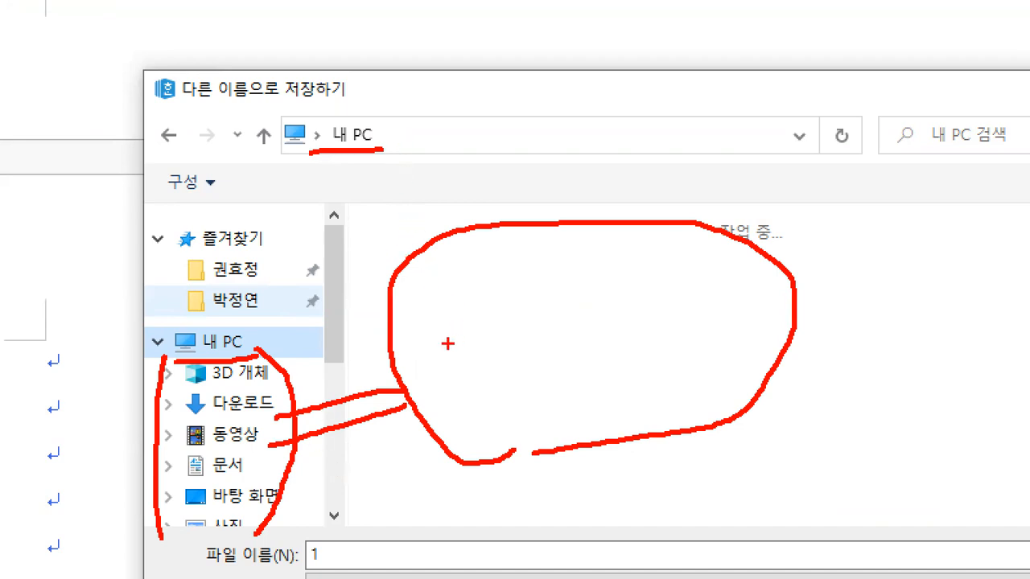
pyautogui.moveTo(694, 255); pyautogui.dragTo(741, 240)
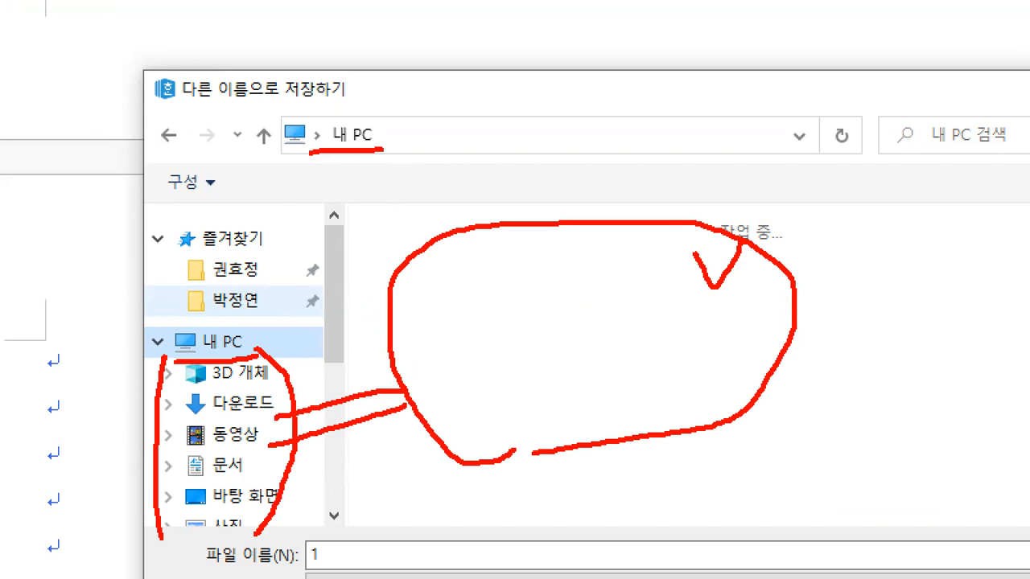
pyautogui.moveTo(722, 329); pyautogui.dragTo(851, 324)
pyautogui.moveTo(374, 122)
pyautogui.mouseDown()
pyautogui.moveTo(406, 158)
pyautogui.moveTo(511, 134)
pyautogui.moveTo(409, 163)
pyautogui.mouseUp()
pyautogui.moveTo(404, 83)
pyautogui.mouseDown()
pyautogui.moveTo(409, 101)
pyautogui.moveTo(428, 80)
pyautogui.mouseUp()
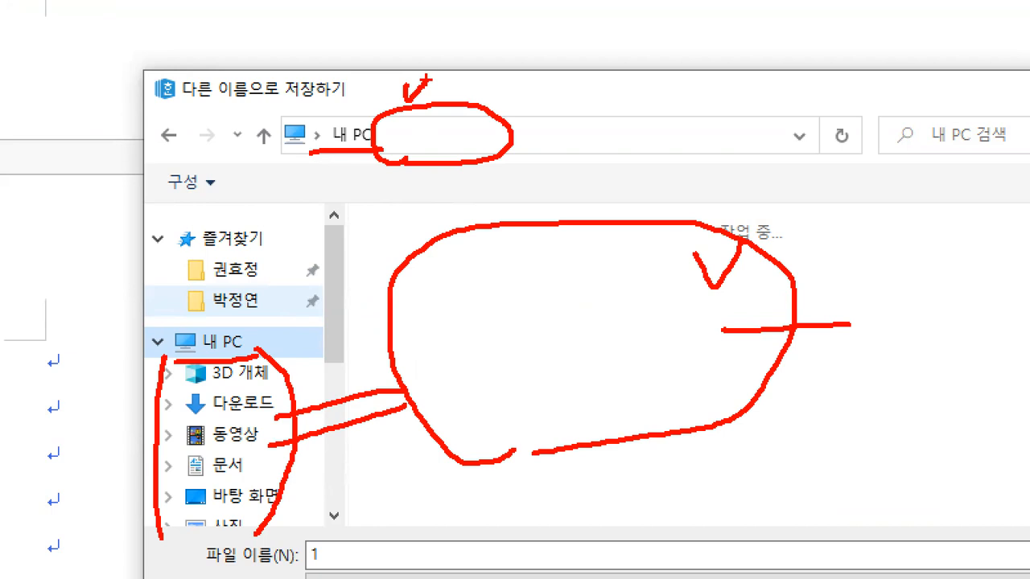
pyautogui.press('Escape')
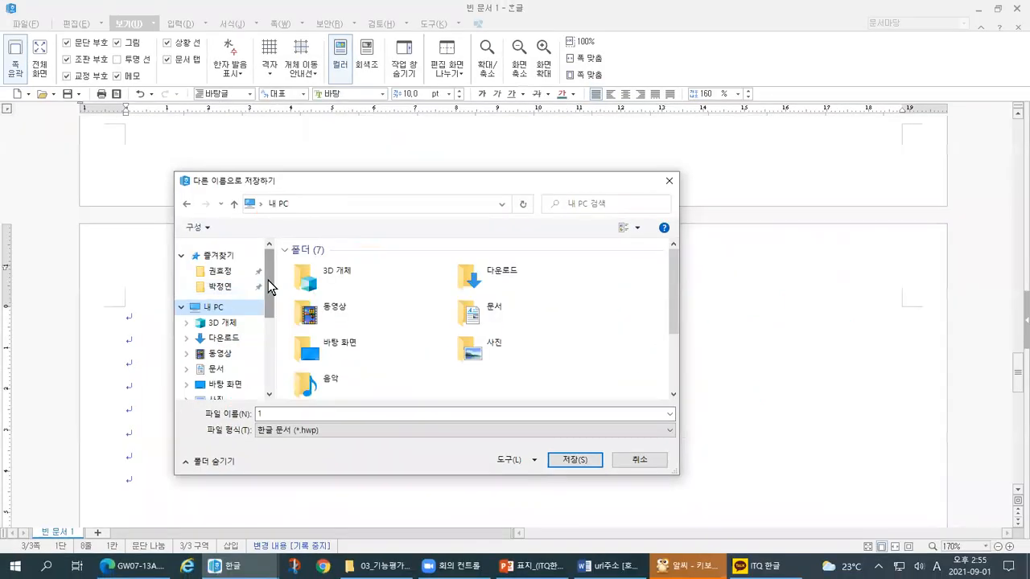
# Open the 문서 folder under 내 PC and check the save path.
pyautogui.doubleClick(461, 312)
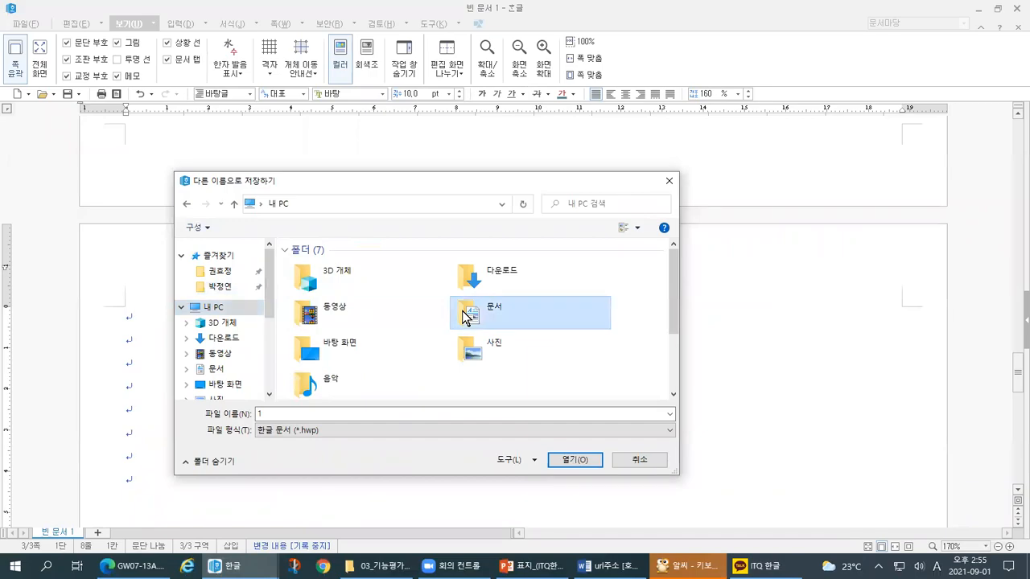
pyautogui.hotkey('ctrl', '1')
pyautogui.click(277, 268)
pyautogui.moveTo(81, 408); pyautogui.dragTo(174, 401)
pyautogui.moveTo(79, 528); pyautogui.dragTo(174, 526)
pyautogui.moveTo(223, 194); pyautogui.dragTo(362, 193)
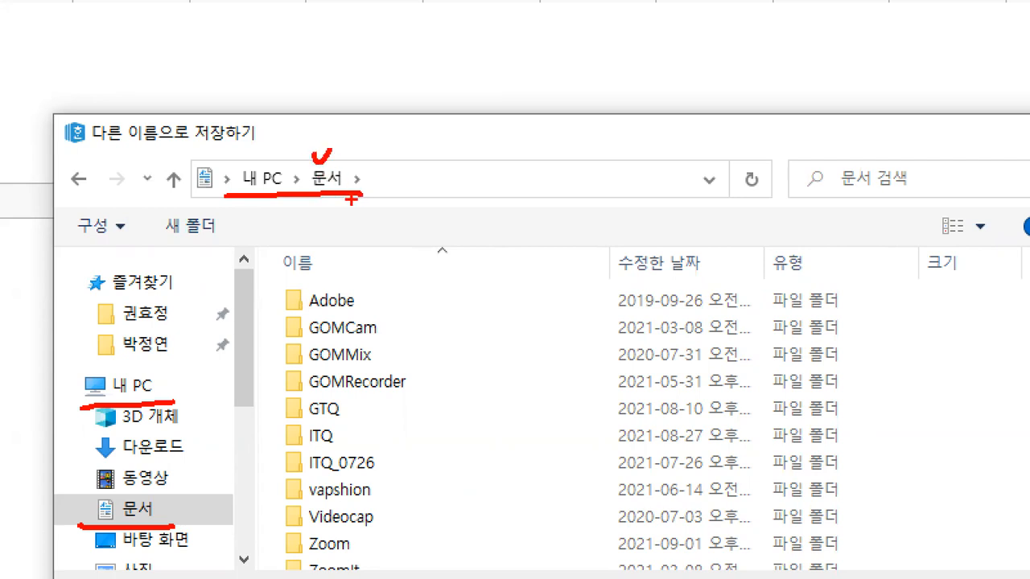
pyautogui.moveTo(250, 149); pyautogui.dragTo(269, 150)
pyautogui.moveTo(420, 196)
pyautogui.mouseDown()
pyautogui.moveTo(369, 152)
pyautogui.moveTo(456, 183)
pyautogui.moveTo(394, 211)
pyautogui.mouseUp()
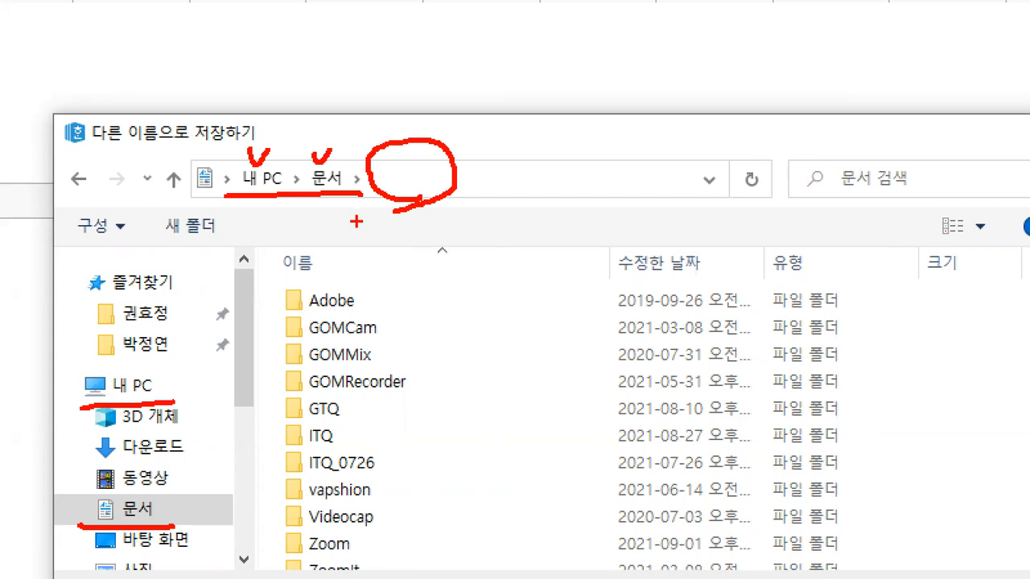
# Open the ITQ folder inside 문서 as the save location and check its path.
pyautogui.moveTo(281, 255)
pyautogui.mouseDown()
pyautogui.moveTo(261, 520)
pyautogui.moveTo(280, 576)
pyautogui.moveTo(441, 249)
pyautogui.moveTo(811, 238)
pyautogui.moveTo(885, 433)
pyautogui.moveTo(837, 577)
pyautogui.mouseUp()
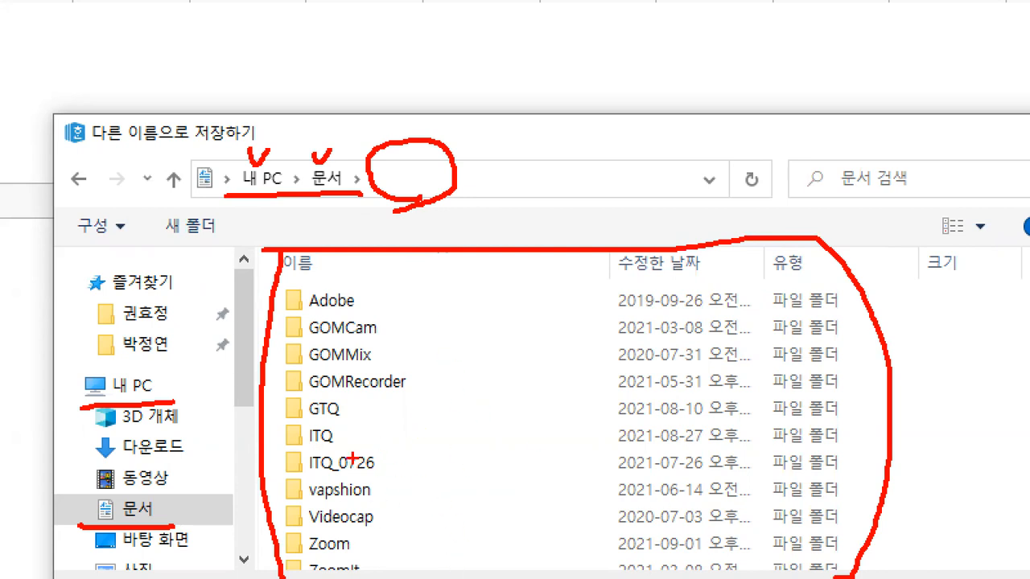
pyautogui.moveTo(289, 447); pyautogui.dragTo(347, 447)
pyautogui.moveTo(367, 123)
pyautogui.mouseDown()
pyautogui.moveTo(372, 136)
pyautogui.moveTo(388, 121)
pyautogui.mouseUp()
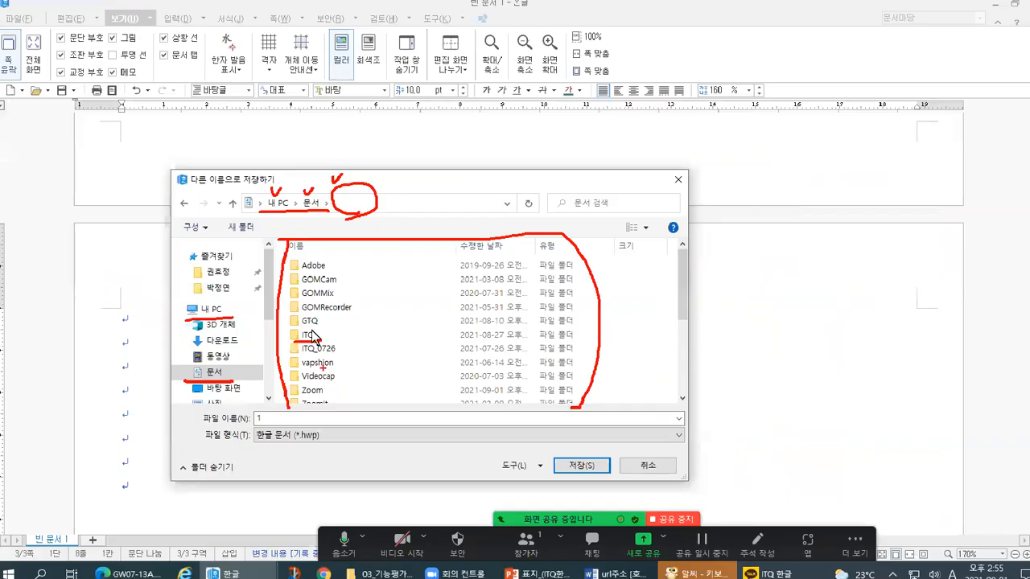
pyautogui.doubleClick(311, 336)
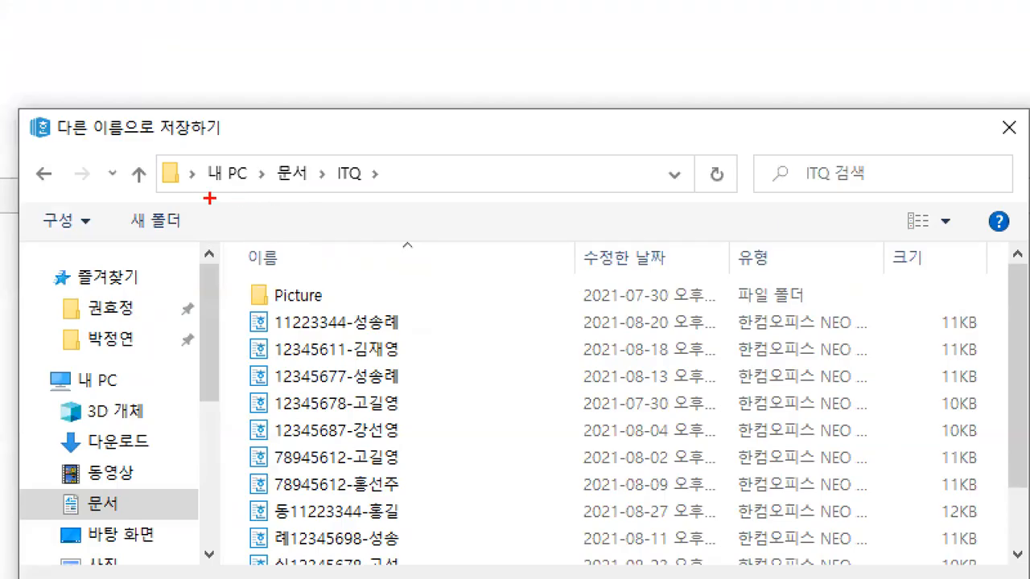
pyautogui.moveTo(251, 216); pyautogui.dragTo(356, 216)
pyautogui.moveTo(342, 129); pyautogui.dragTo(366, 128)
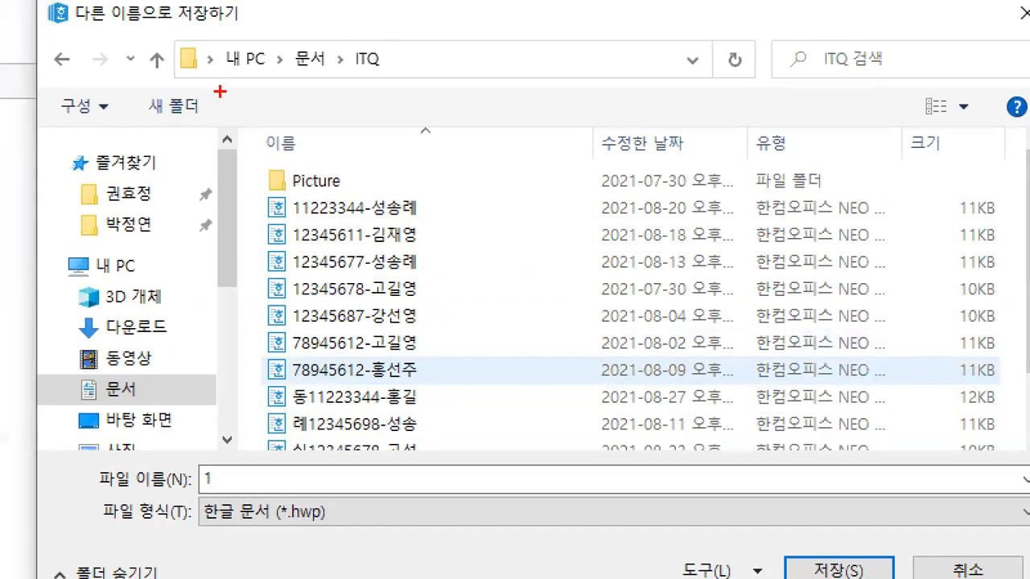
# Examine the file name field and the number-hyphen-name pattern for naming the file.
pyautogui.moveTo(91, 501)
pyautogui.mouseDown()
pyautogui.moveTo(354, 495)
pyautogui.moveTo(414, 476)
pyautogui.moveTo(285, 456)
pyautogui.moveTo(197, 465)
pyautogui.moveTo(198, 496)
pyautogui.mouseUp()
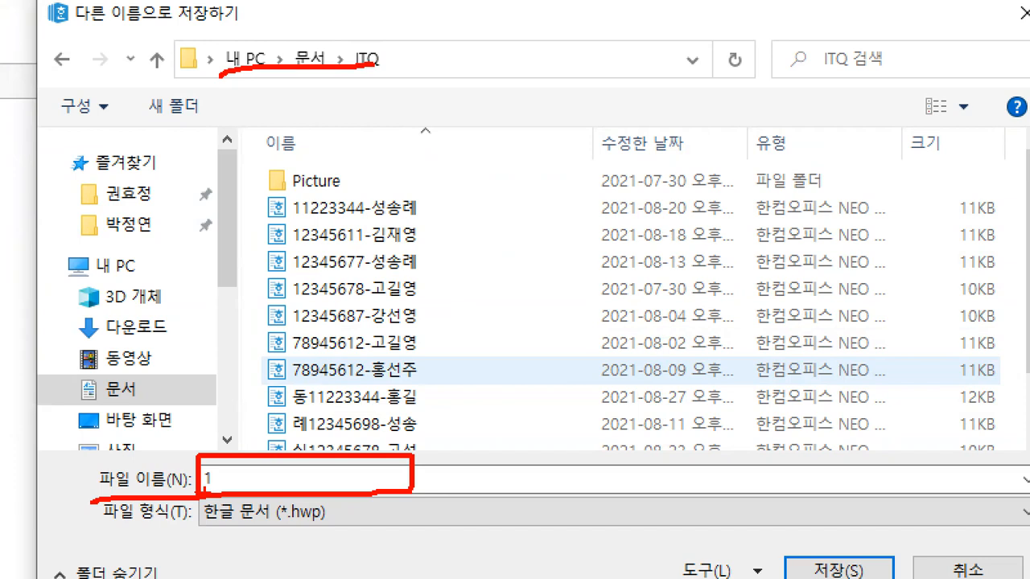
pyautogui.moveTo(495, 231)
pyautogui.mouseDown()
pyautogui.moveTo(565, 287)
pyautogui.moveTo(486, 232)
pyautogui.mouseUp()
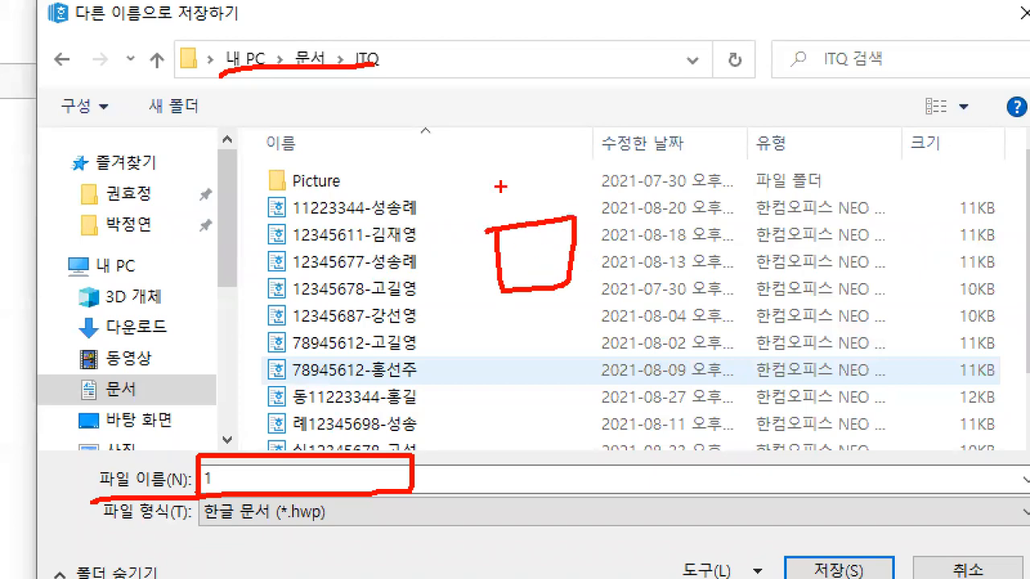
pyautogui.moveTo(505, 193); pyautogui.dragTo(528, 188)
pyautogui.moveTo(581, 256); pyautogui.dragTo(602, 254)
pyautogui.moveTo(622, 222)
pyautogui.mouseDown()
pyautogui.moveTo(616, 258)
pyautogui.moveTo(697, 285)
pyautogui.moveTo(620, 214)
pyautogui.mouseUp()
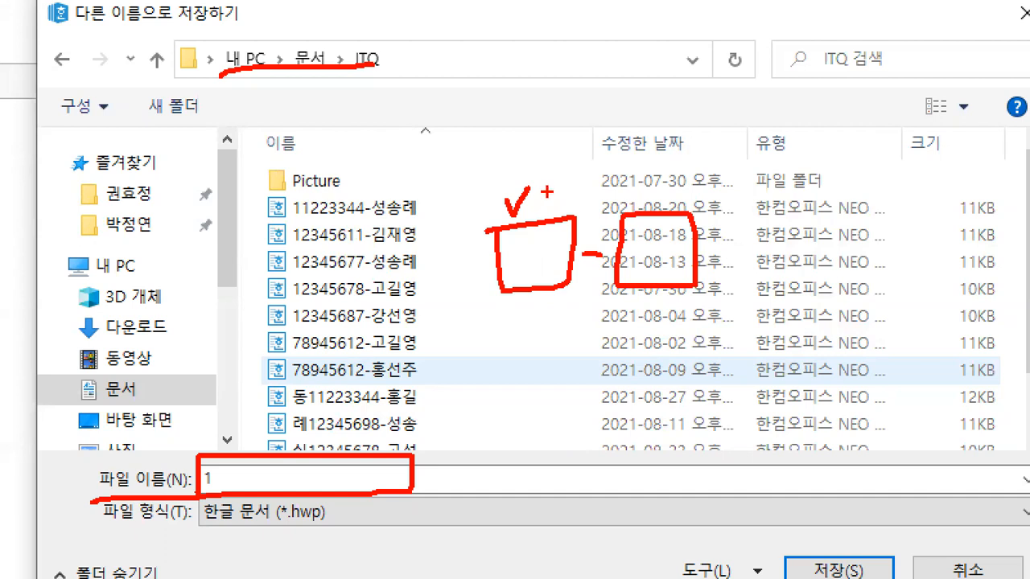
pyautogui.moveTo(226, 470); pyautogui.dragTo(240, 467)
pyautogui.moveTo(616, 299); pyautogui.dragTo(742, 304)
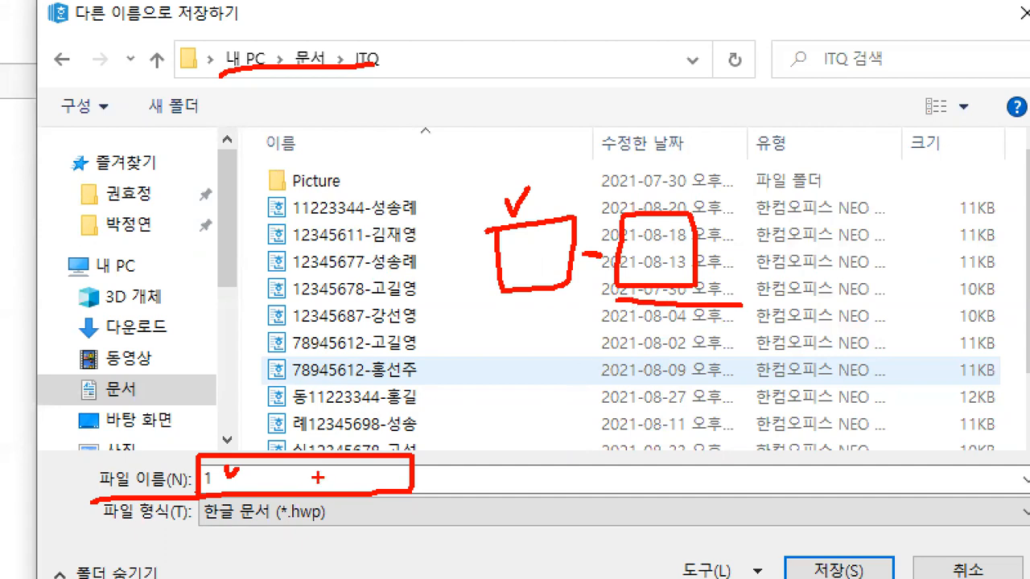
# Set the file name to the examinee number, a hyphen and the full name, and check it with the ITQ save path.
pyautogui.press('Escape')
pyautogui.click(288, 413)
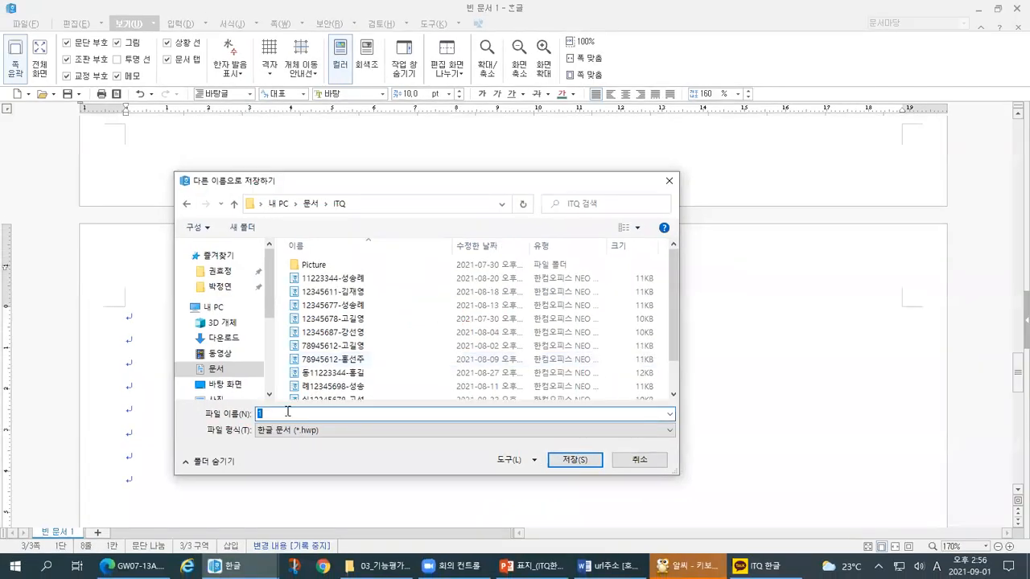
pyautogui.write('11223344-')
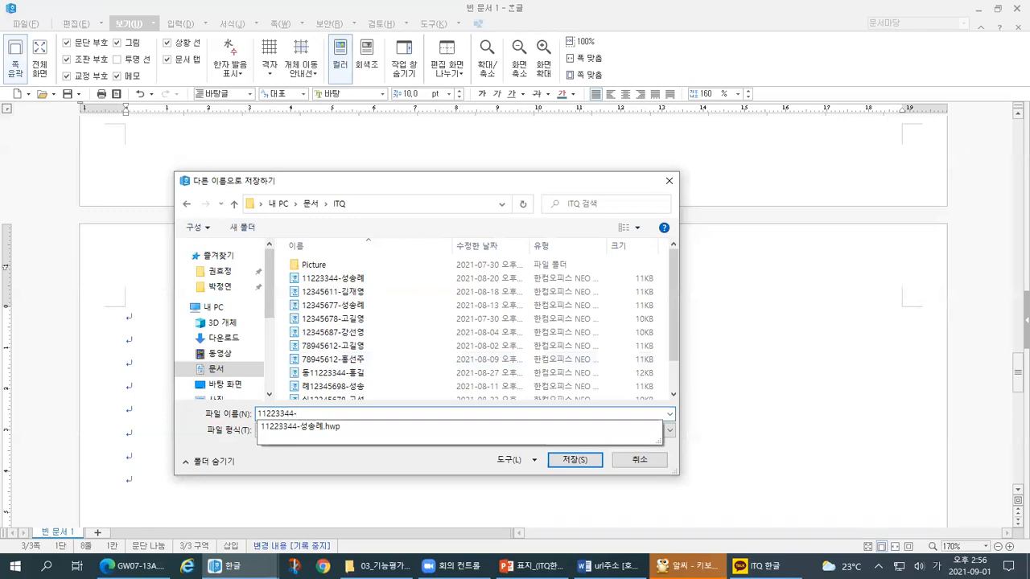
pyautogui.write('홍길')
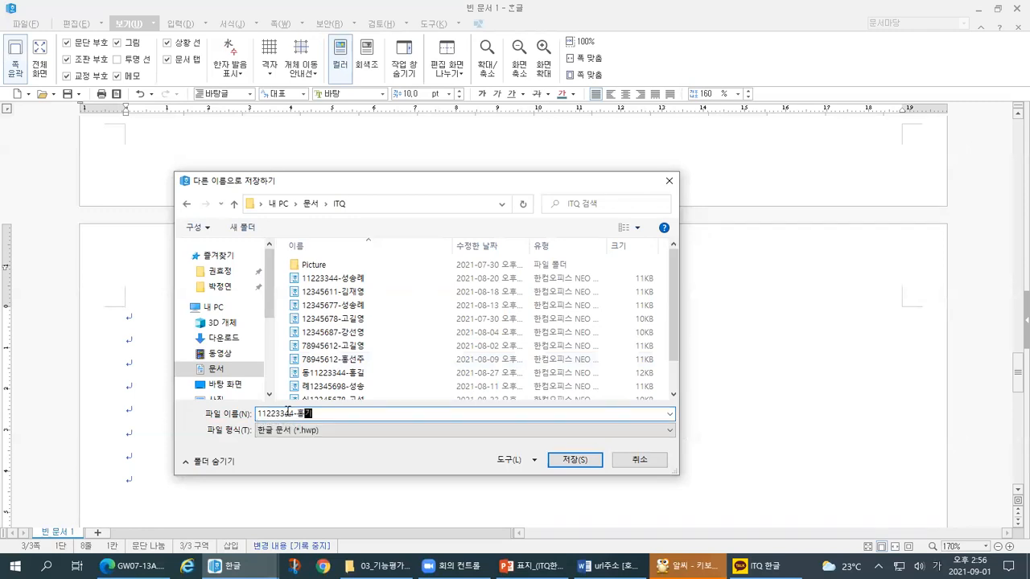
pyautogui.write('동')
pyautogui.press('Tab')
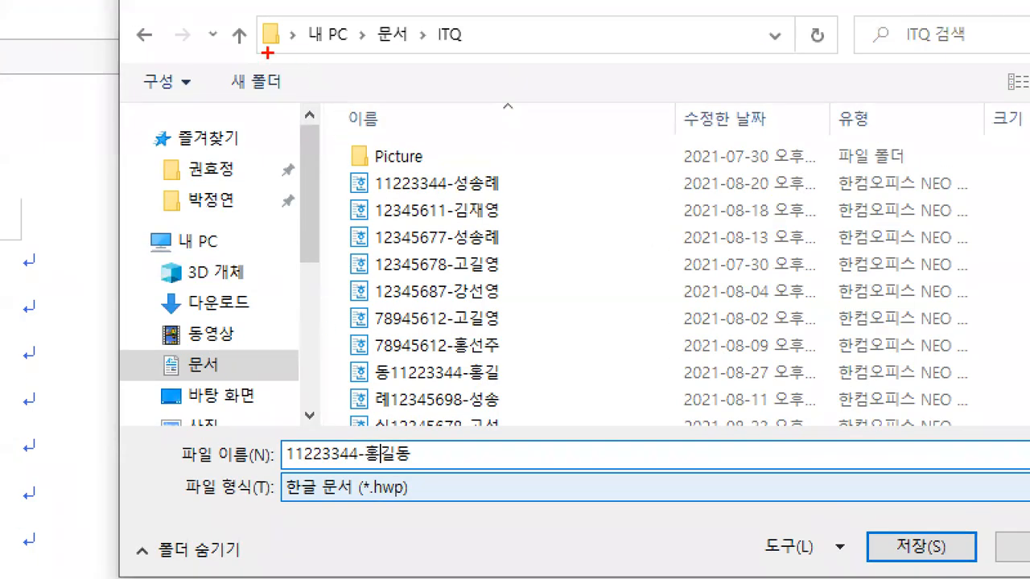
pyautogui.moveTo(247, 212); pyautogui.dragTo(358, 213)
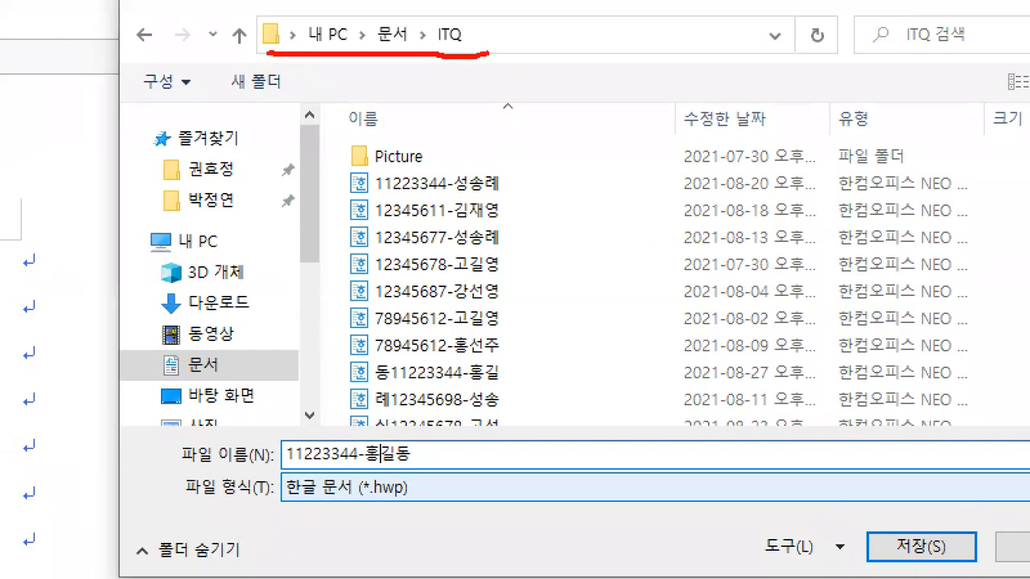
pyautogui.moveTo(167, 473); pyautogui.dragTo(454, 466)
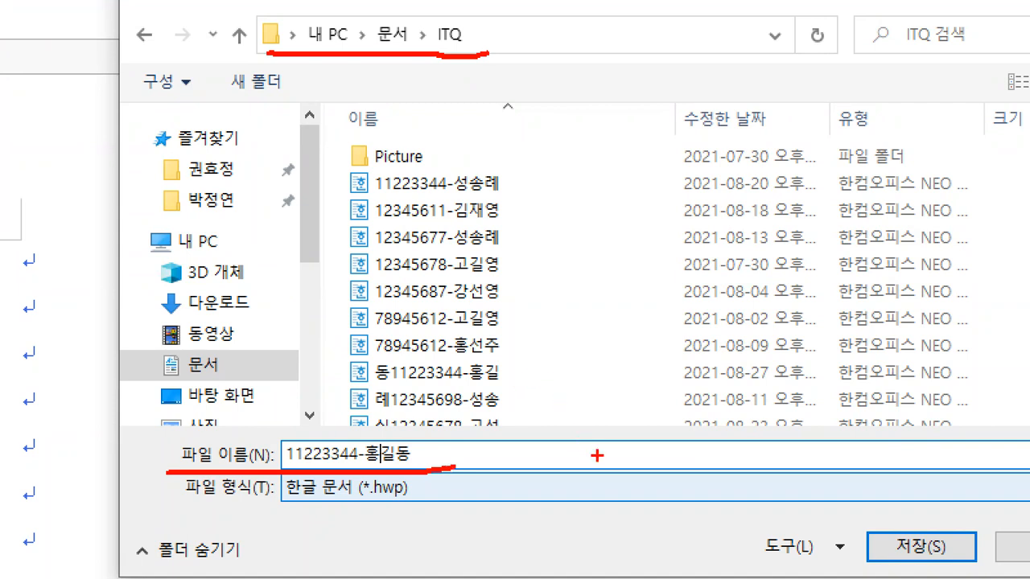
# Switch to the keyboard picture in 알씨, examine where the hyphen key is, and return to the Hangul save dialog.
pyautogui.hotkey('alt', 'Tab')
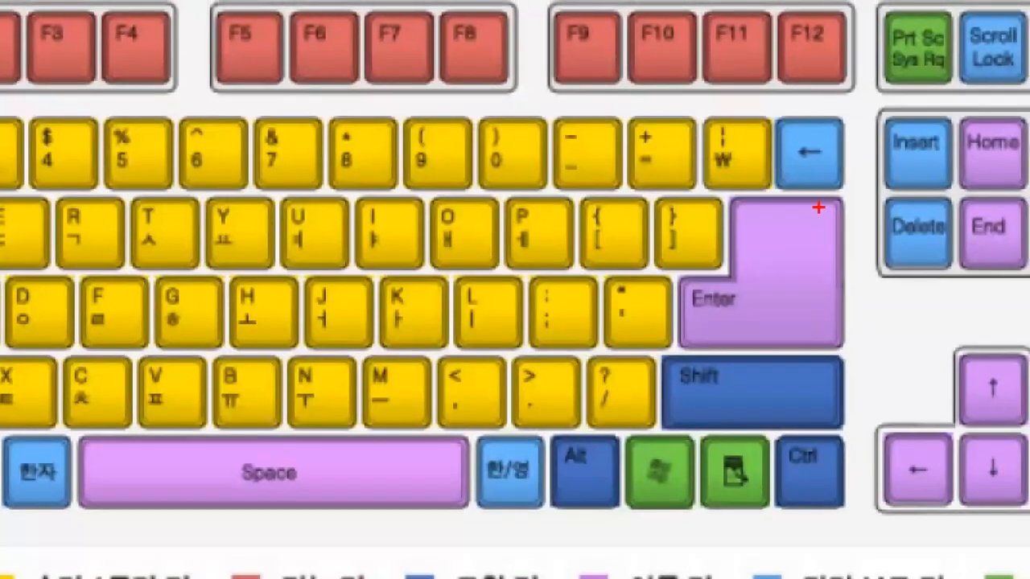
pyautogui.moveTo(756, 276)
pyautogui.mouseDown()
pyautogui.moveTo(655, 175)
pyautogui.moveTo(660, 207)
pyautogui.moveTo(732, 193)
pyautogui.mouseUp()
pyautogui.moveTo(646, 185)
pyautogui.mouseDown()
pyautogui.moveTo(636, 117)
pyautogui.moveTo(700, 145)
pyautogui.moveTo(689, 193)
pyautogui.mouseUp()
pyautogui.moveTo(639, 105); pyautogui.dragTo(597, 113)
pyautogui.moveTo(600, 197)
pyautogui.mouseDown()
pyautogui.moveTo(541, 115)
pyautogui.moveTo(619, 135)
pyautogui.moveTo(576, 201)
pyautogui.mouseUp()
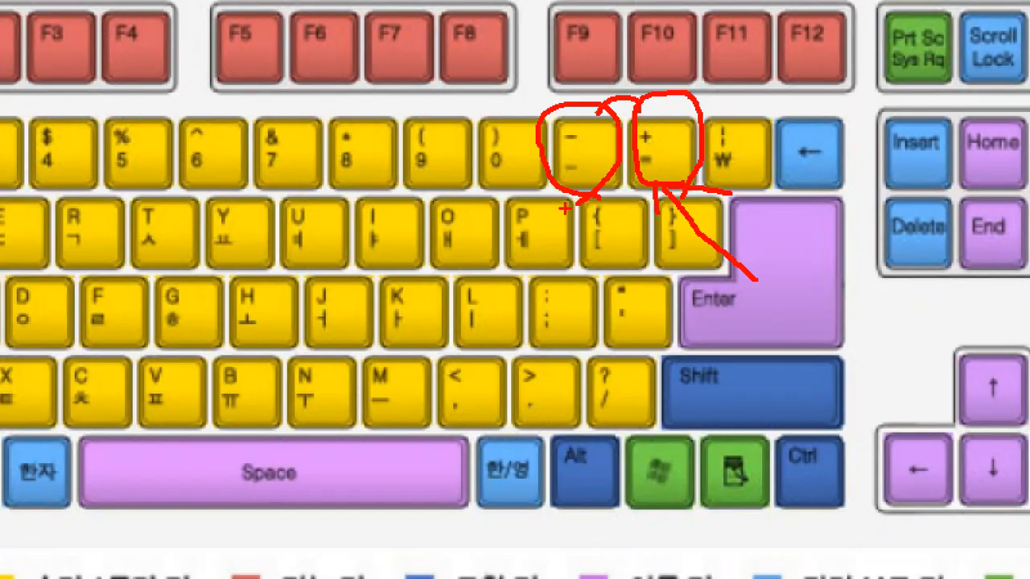
pyautogui.press('Escape')
pyautogui.hotkey('alt', 'Tab')
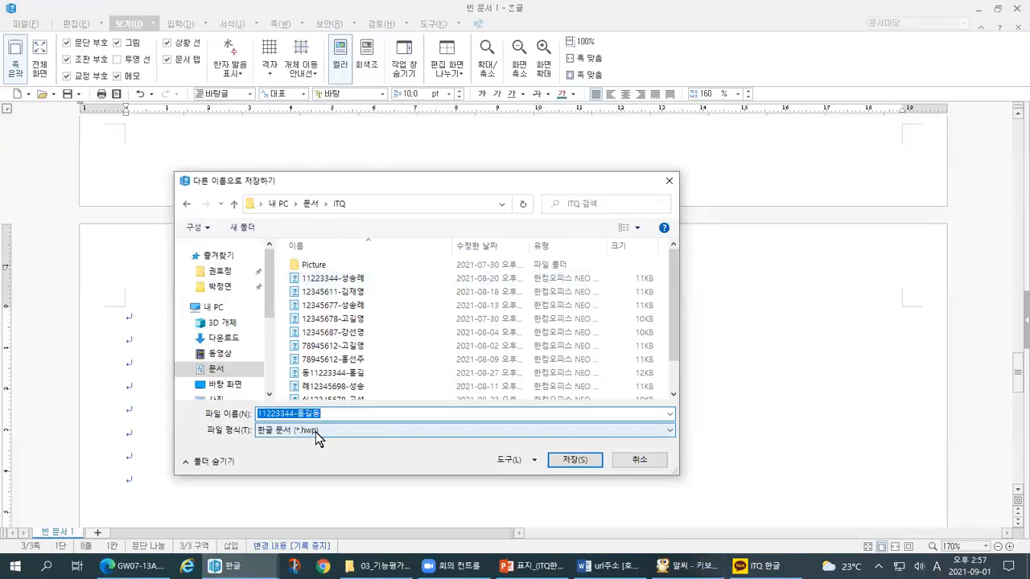
# Check the examinee number-name file name and save the document as 한글 문서 (*.hwp) in the ITQ folder.
pyautogui.hotkey('ctrl', '1')
pyautogui.click(294, 376)
pyautogui.moveTo(215, 464); pyautogui.dragTo(332, 465)
pyautogui.moveTo(802, 511); pyautogui.dragTo(855, 490)
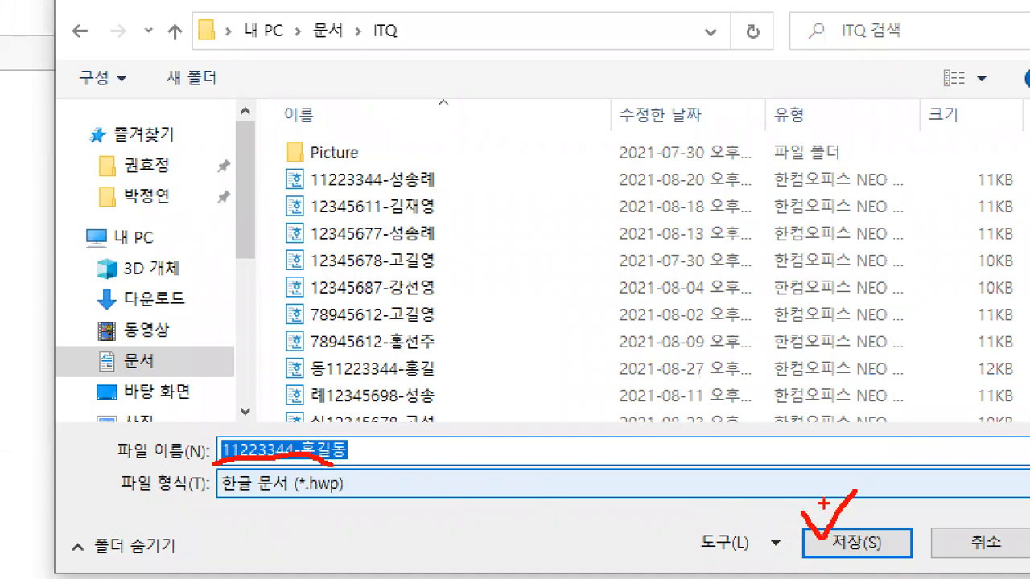
pyautogui.press('Escape')
pyautogui.click(566, 458)
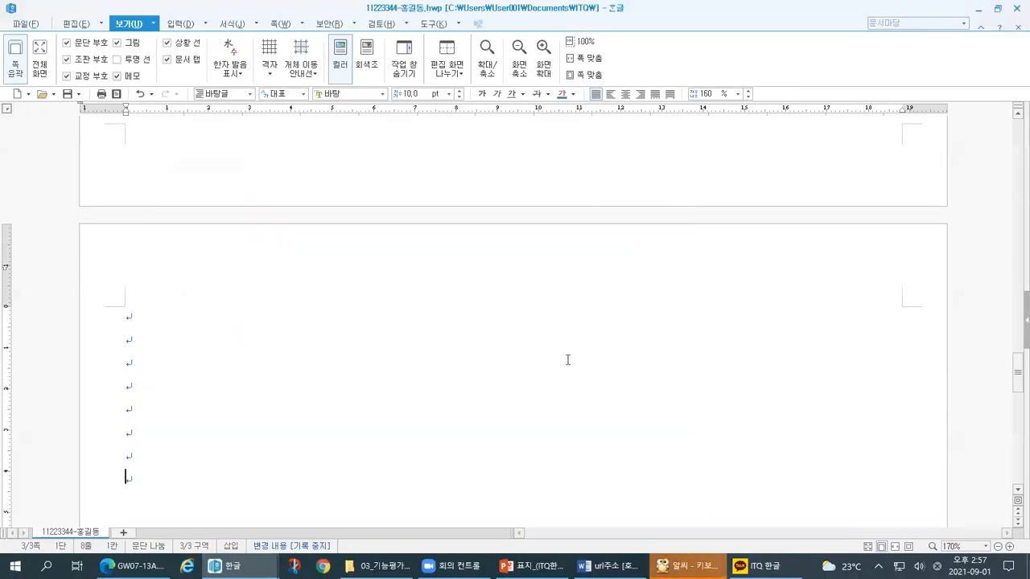
# Check the saved document's file name and its ITQ folder path in the window title.
pyautogui.hotkey('ctrl', '1')
pyautogui.moveTo(351, 16); pyautogui.dragTo(431, 17)
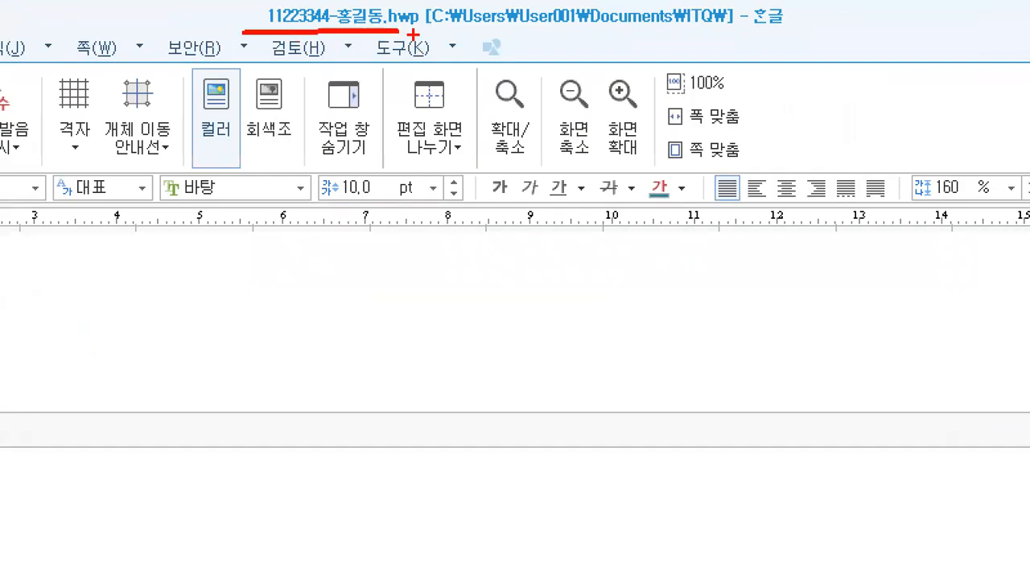
pyautogui.moveTo(213, 8); pyautogui.dragTo(240, 7)
pyautogui.press('Escape')
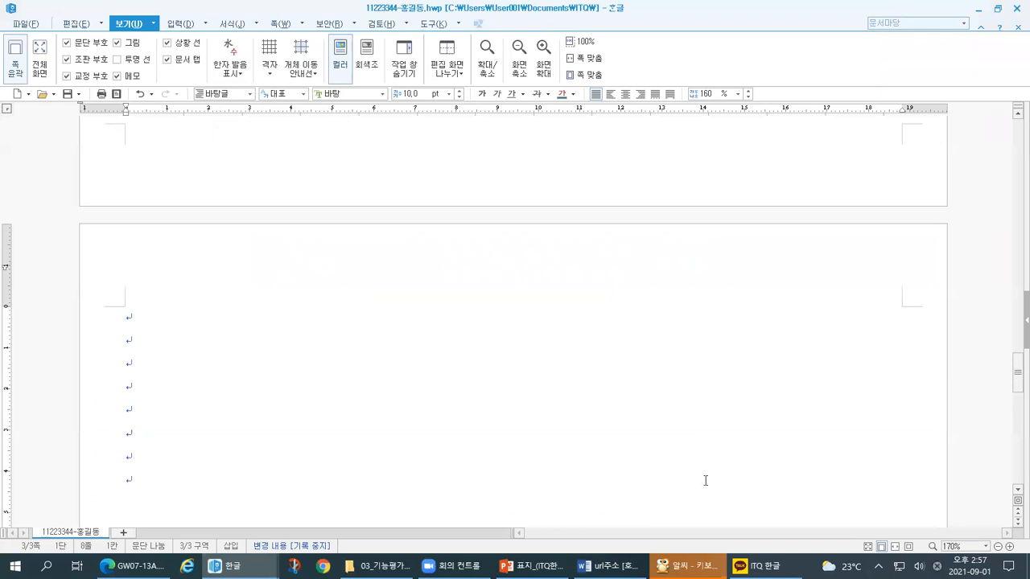
# Open the GW07-13A PDF exam paper from the 03_기능평가1_스타일 적용 folder and examine the table part of question 2.
pyautogui.click(378, 566)
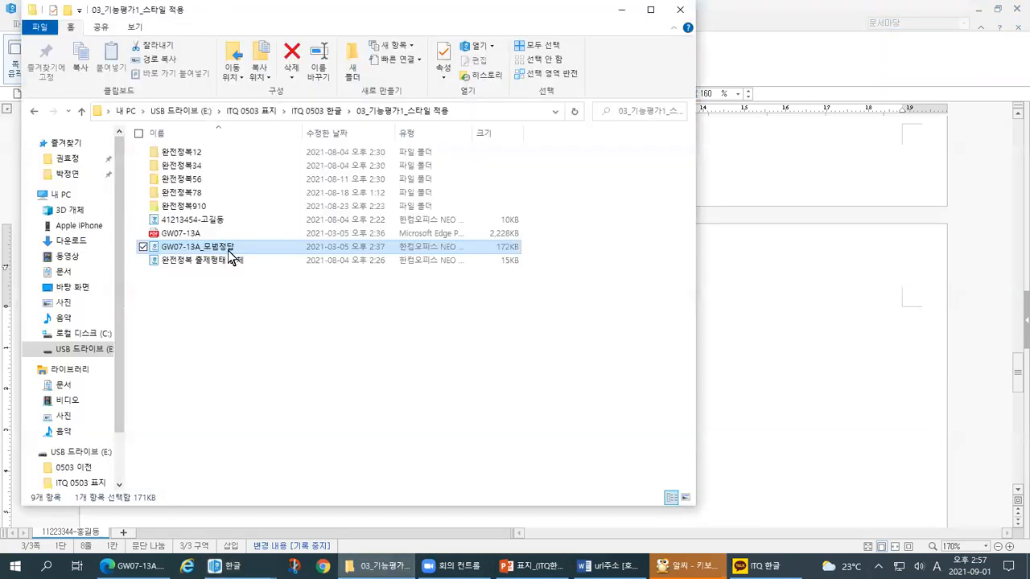
pyautogui.doubleClick(181, 234)
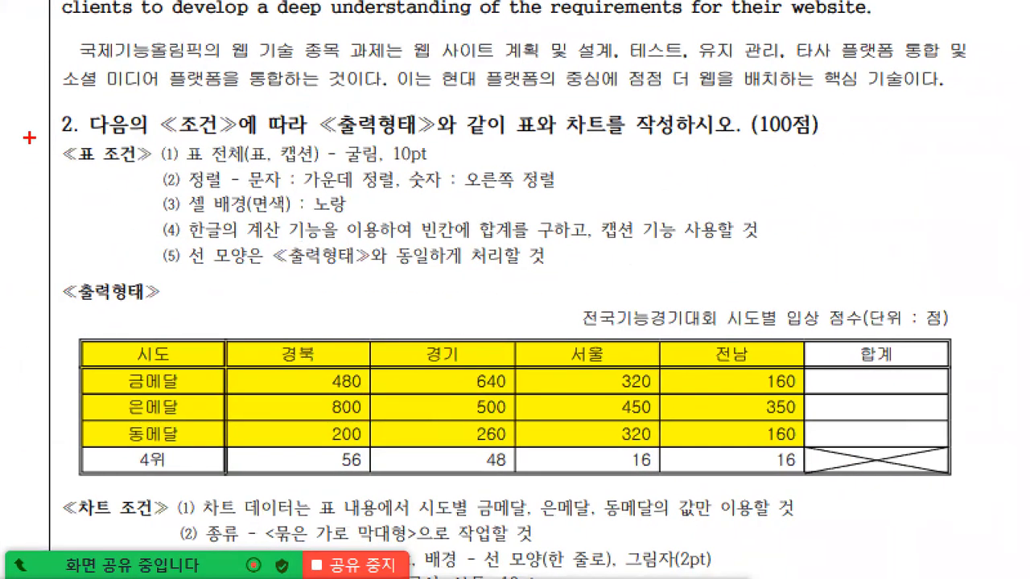
pyautogui.moveTo(30, 131); pyautogui.dragTo(85, 129)
pyautogui.moveTo(529, 143); pyautogui.dragTo(627, 146)
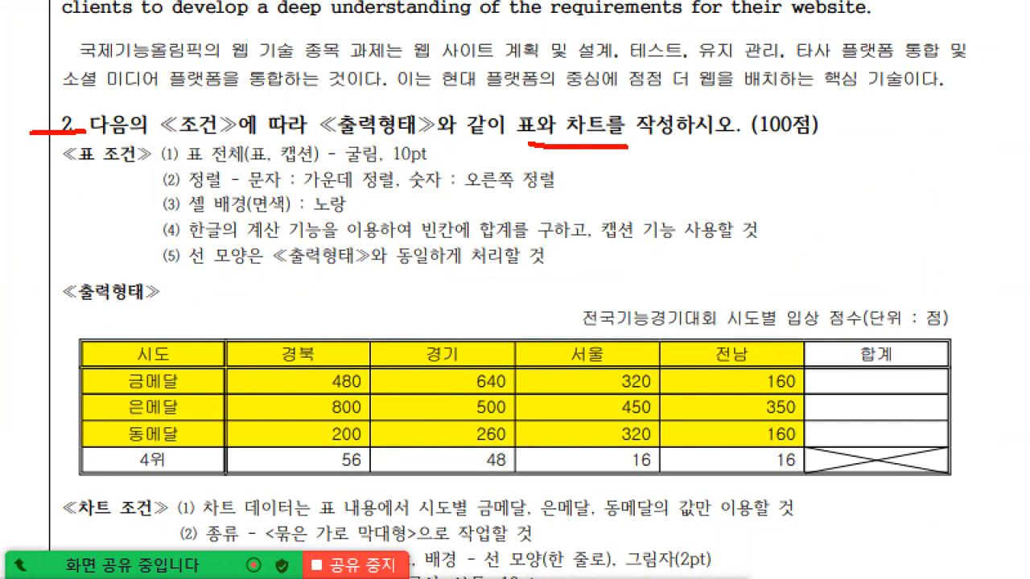
pyautogui.moveTo(57, 135)
pyautogui.mouseDown()
pyautogui.moveTo(26, 459)
pyautogui.moveTo(124, 479)
pyautogui.moveTo(964, 484)
pyautogui.moveTo(942, 174)
pyautogui.moveTo(682, 150)
pyautogui.moveTo(416, 156)
pyautogui.mouseUp()
pyautogui.moveTo(171, 146); pyautogui.dragTo(17, 152)
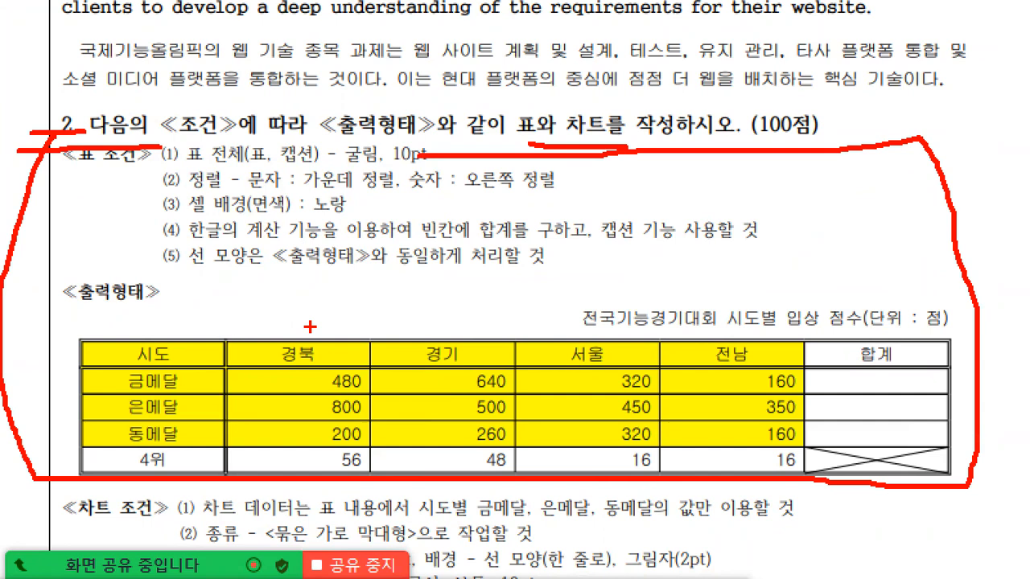
# Examine question 2's 표 조건 list and the table with its caption under 출력형태.
pyautogui.moveTo(66, 235); pyautogui.dragTo(84, 234)
pyautogui.moveTo(88, 167); pyautogui.dragTo(109, 158)
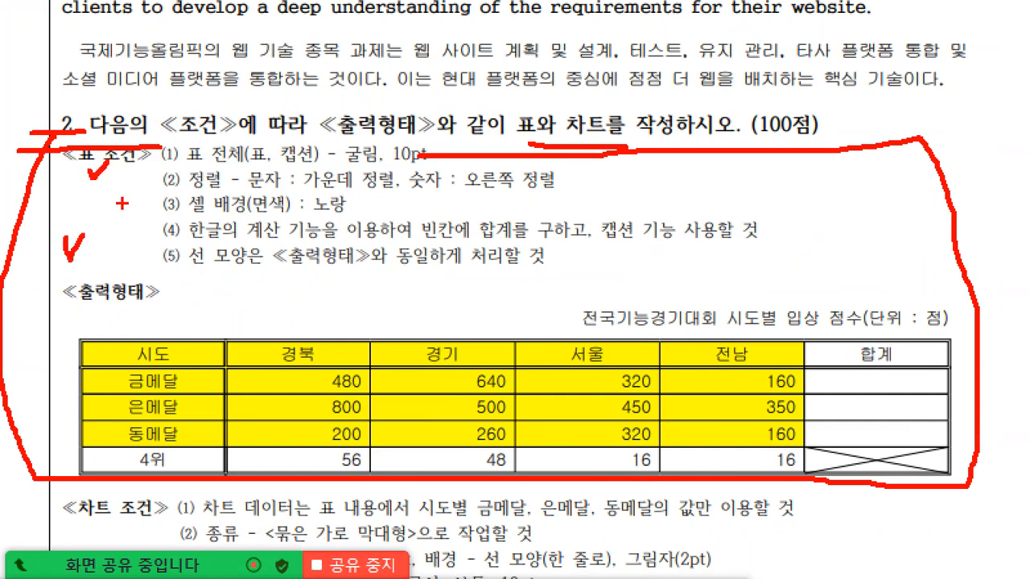
pyautogui.moveTo(92, 297); pyautogui.dragTo(71, 475)
pyautogui.moveTo(77, 317)
pyautogui.mouseDown()
pyautogui.moveTo(226, 300)
pyautogui.moveTo(827, 281)
pyautogui.moveTo(998, 431)
pyautogui.moveTo(946, 475)
pyautogui.mouseUp()
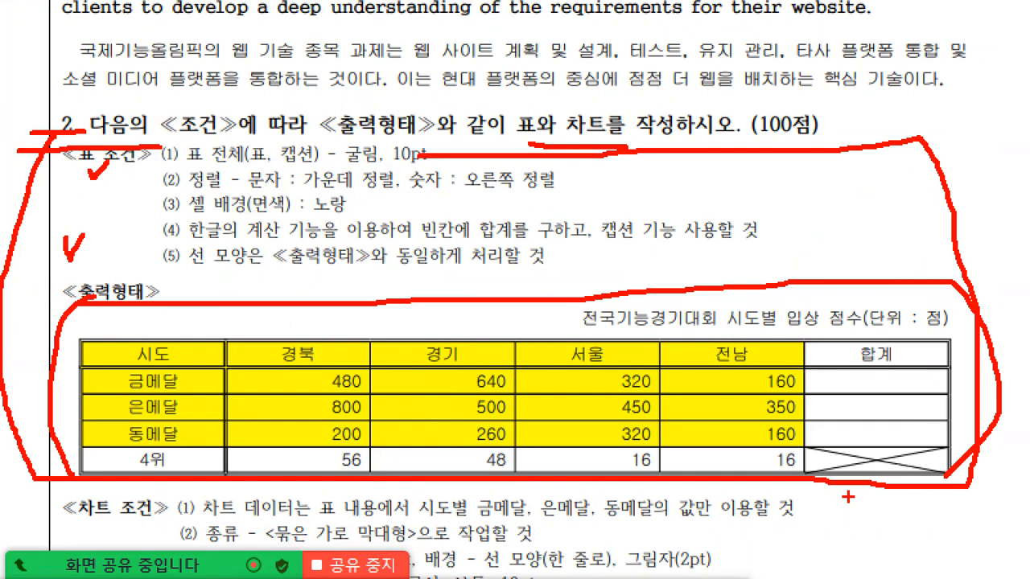
pyautogui.moveTo(152, 123)
pyautogui.mouseDown()
pyautogui.moveTo(153, 297)
pyautogui.moveTo(243, 291)
pyautogui.mouseUp()
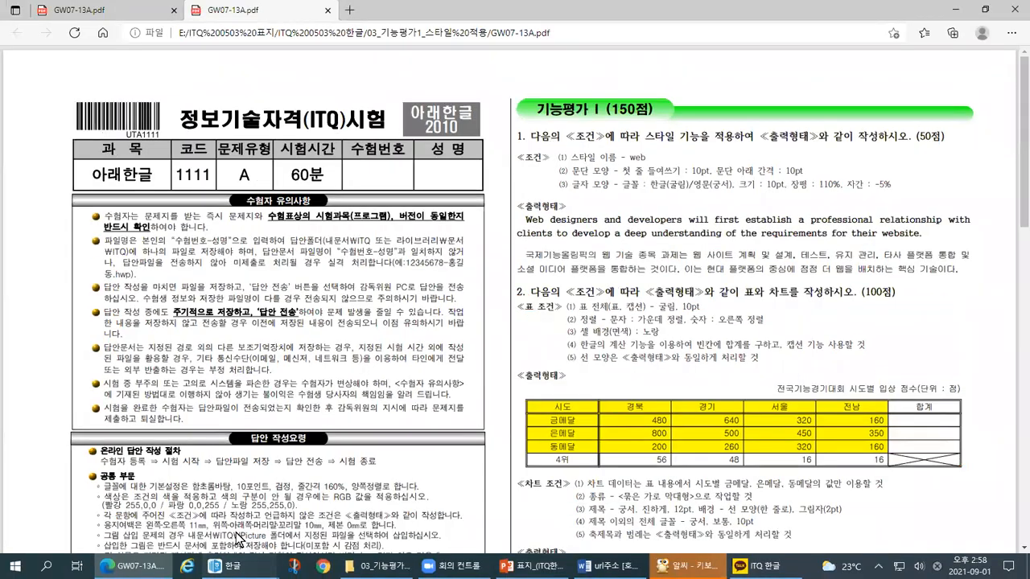
# Close the exam paper and switch to the Hangul practice document 기능평가1_표 작성하기_완전정복_01.
pyautogui.click(234, 566)
pyautogui.click(1016, 13)
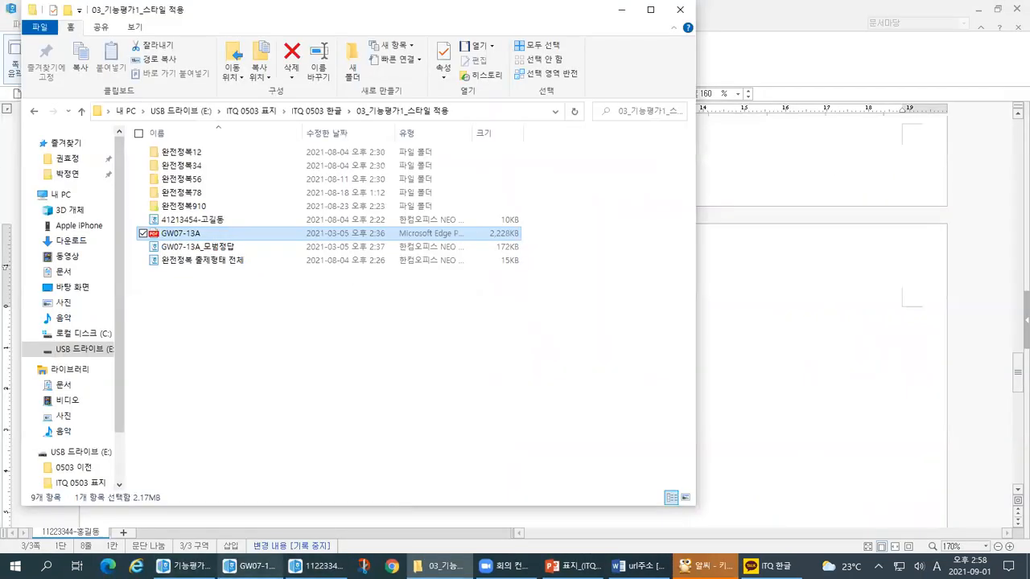
pyautogui.moveTo(185, 565)
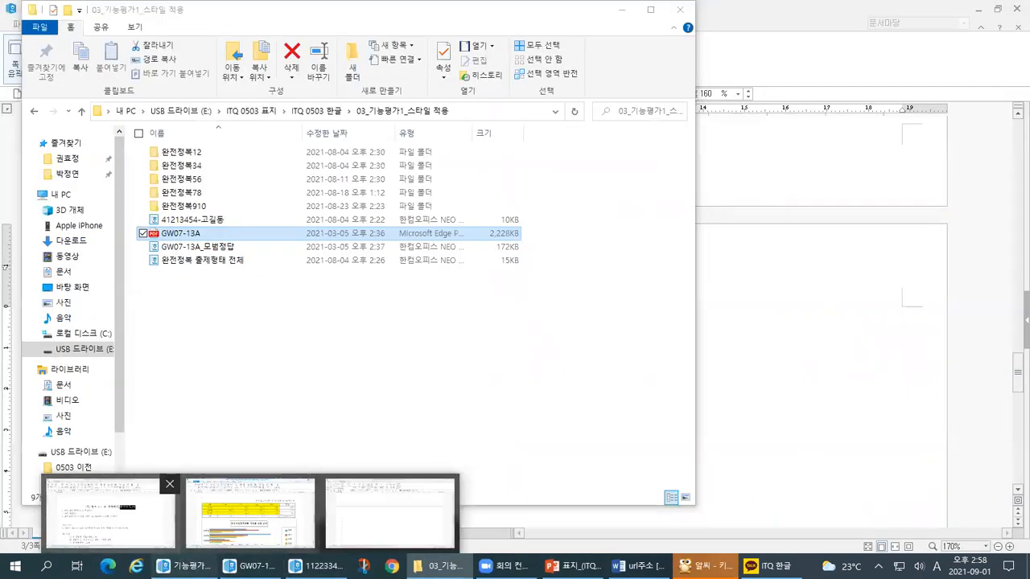
pyautogui.click(104, 515)
pyautogui.moveTo(315, 224); pyautogui.dragTo(716, 225)
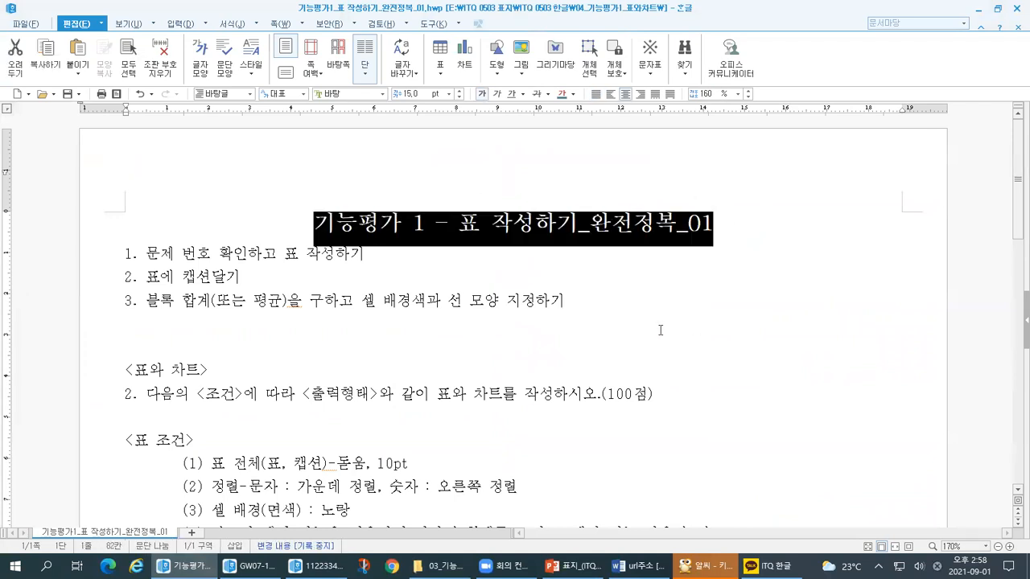
pyautogui.scroll(-5, 258, 358)
pyautogui.scroll(3, 241, 358)
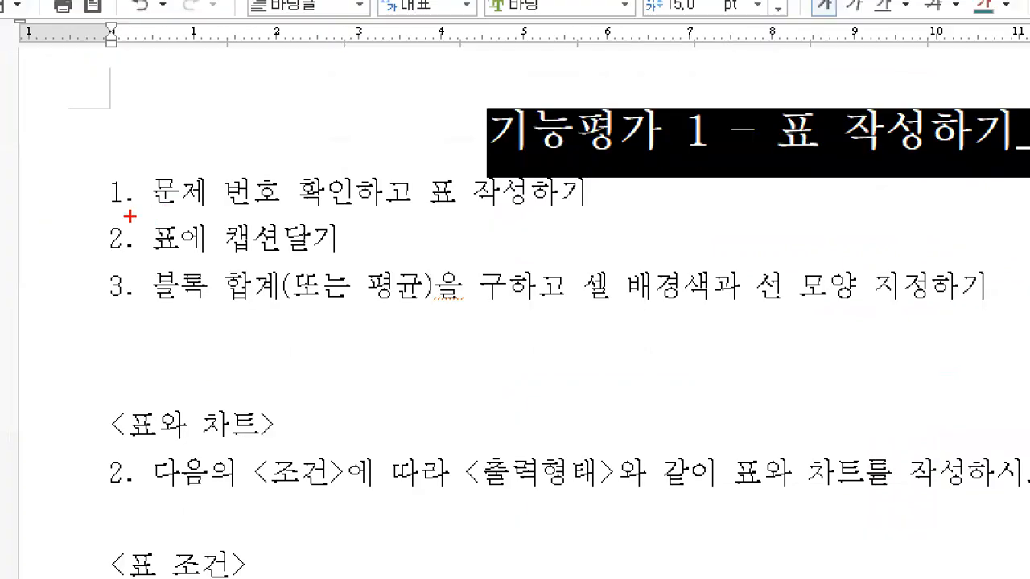
# Examine the three listed tasks: creating the table, adding a caption, and block totals with cell background and line styles.
pyautogui.moveTo(138, 199); pyautogui.dragTo(393, 199)
pyautogui.moveTo(132, 261); pyautogui.dragTo(346, 272)
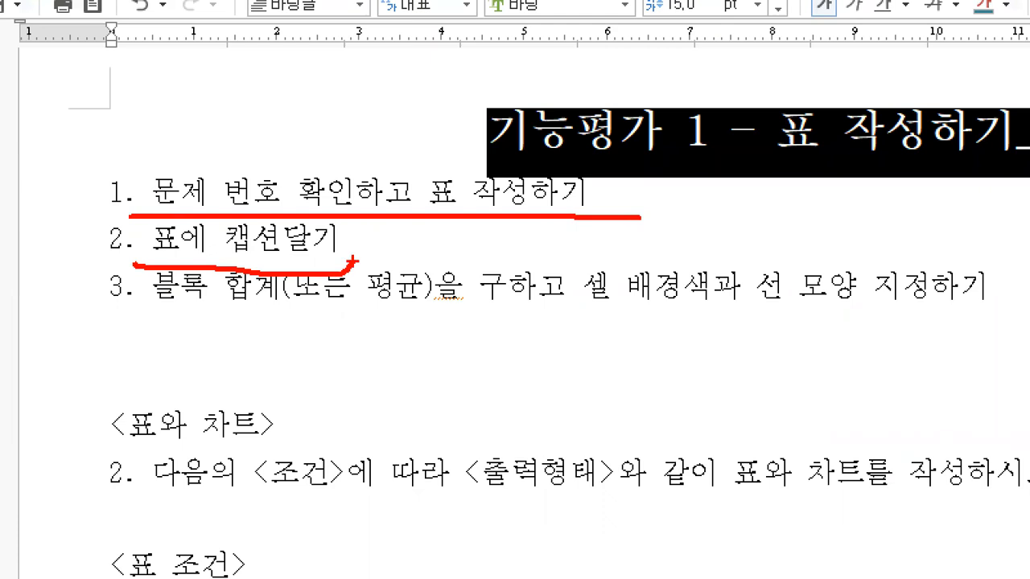
pyautogui.moveTo(372, 225)
pyautogui.mouseDown()
pyautogui.moveTo(370, 245)
pyautogui.moveTo(322, 272)
pyautogui.mouseUp()
pyautogui.moveTo(143, 309); pyautogui.dragTo(576, 304)
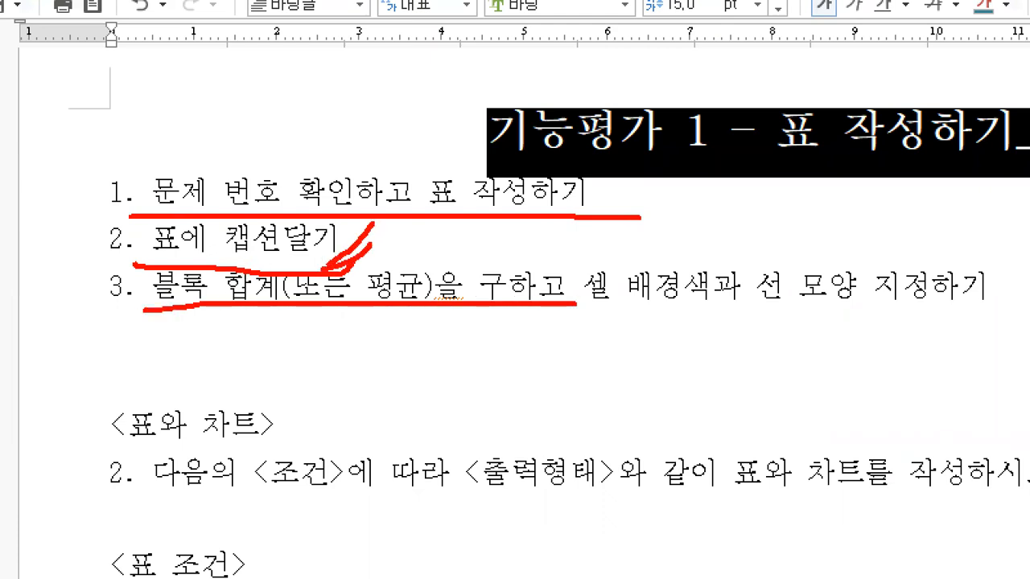
pyautogui.moveTo(608, 213); pyautogui.dragTo(564, 320)
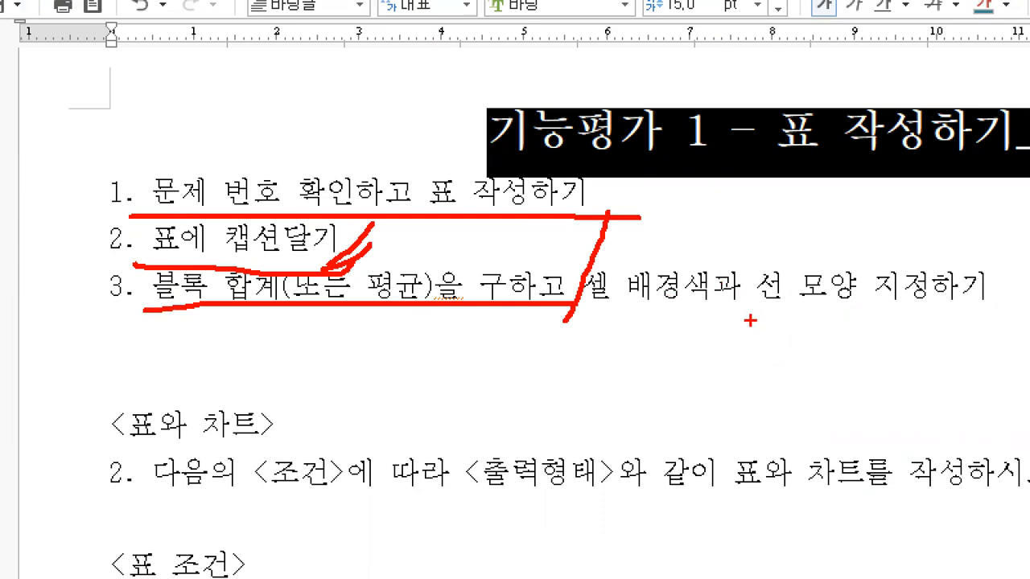
pyautogui.press('Escape')
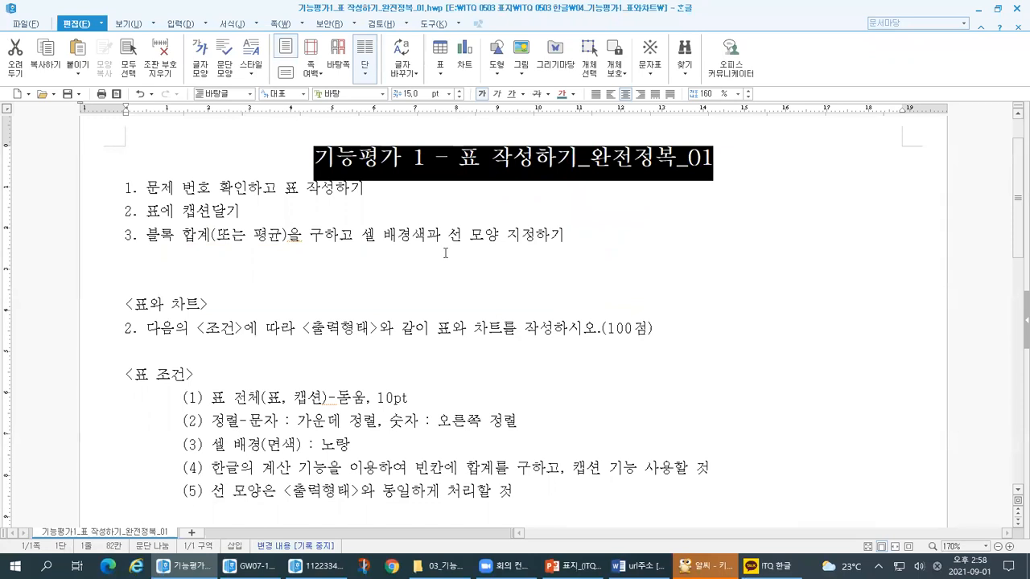
# Read question 2's 표 조건 list in the practice document.
pyautogui.scroll(-1, 445, 252)
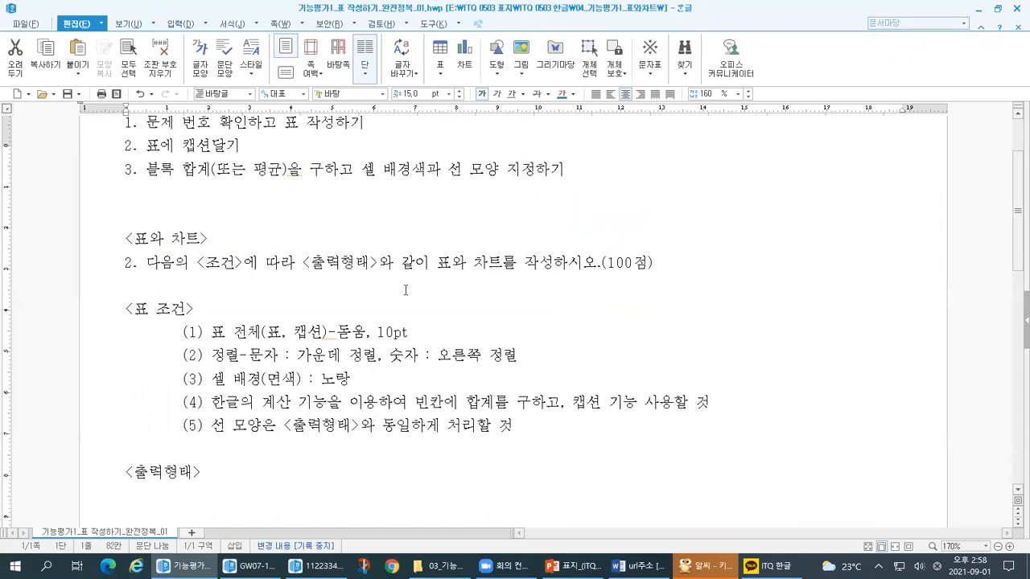
pyautogui.hotkey('ctrl', '1')
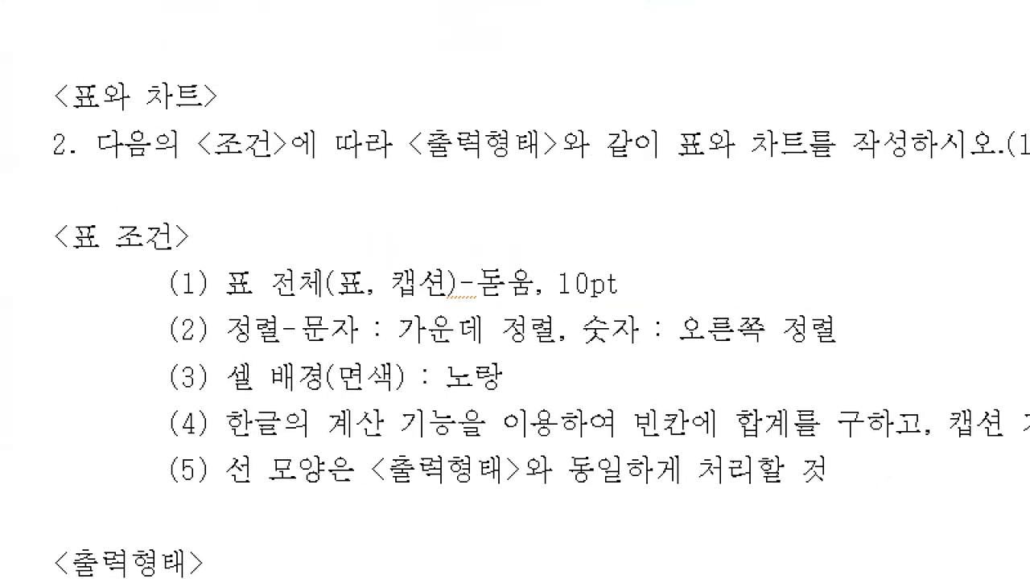
pyautogui.click(168, 286)
pyautogui.moveTo(80, 59)
pyautogui.mouseDown()
pyautogui.moveTo(57, 515)
pyautogui.moveTo(365, 531)
pyautogui.mouseUp()
pyautogui.press('Escape')
pyautogui.scroll(-3, 318, 417)
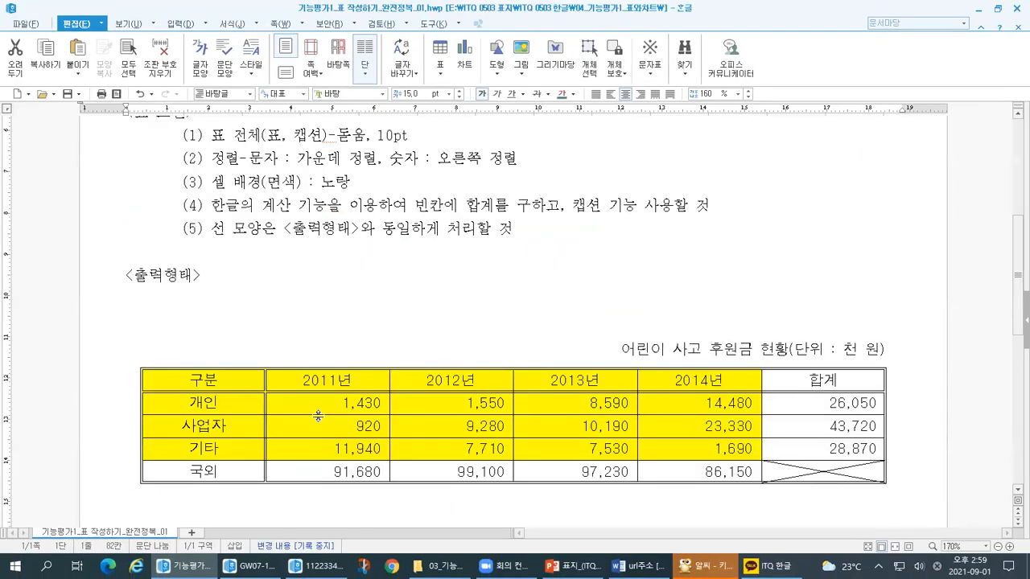
# Examine the example table under 출력형태 and fit the page view to the page width.
pyautogui.hotkey('ctrl', '1')
pyautogui.click(168, 393)
pyautogui.moveTo(11, 49)
pyautogui.mouseDown()
pyautogui.moveTo(5, 560)
pyautogui.moveTo(1029, 553)
pyautogui.mouseUp()
pyautogui.press('Escape')
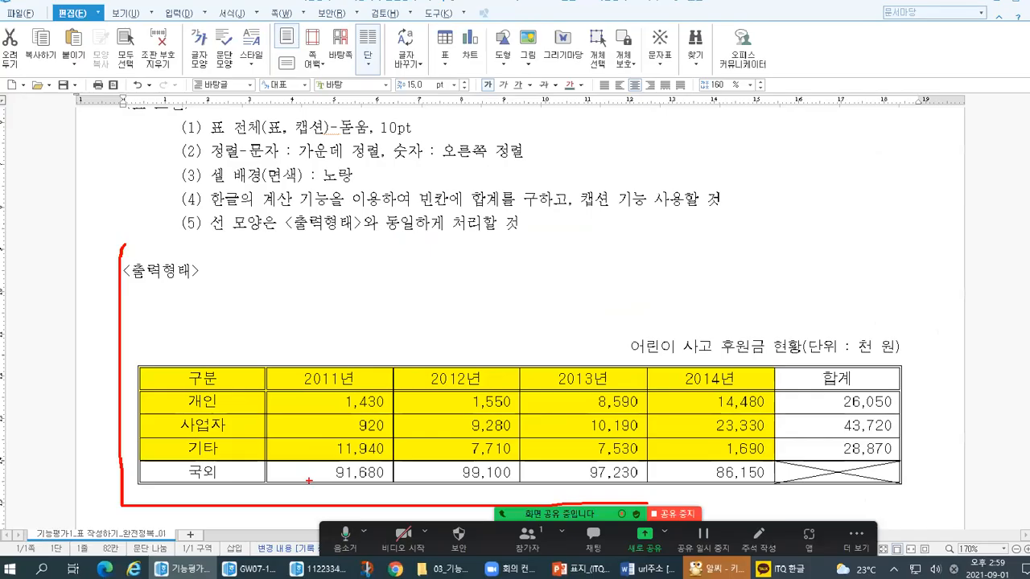
pyautogui.click(895, 547)
pyautogui.scroll(-5, 493, 455)
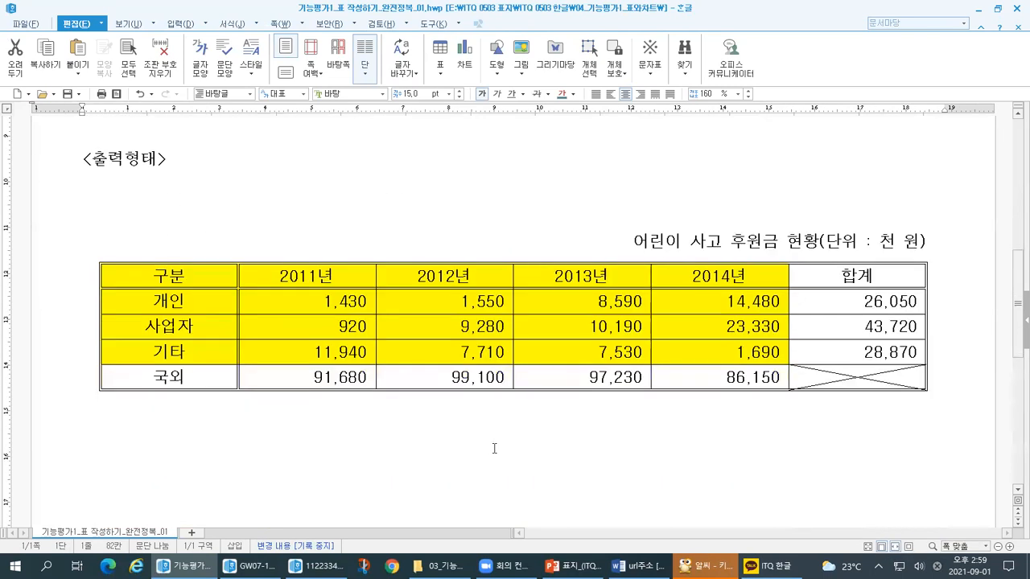
# Select the example table with its caption as a block and ranges of its cells to examine how it is built.
pyautogui.moveTo(79, 184); pyautogui.dragTo(1010, 374)
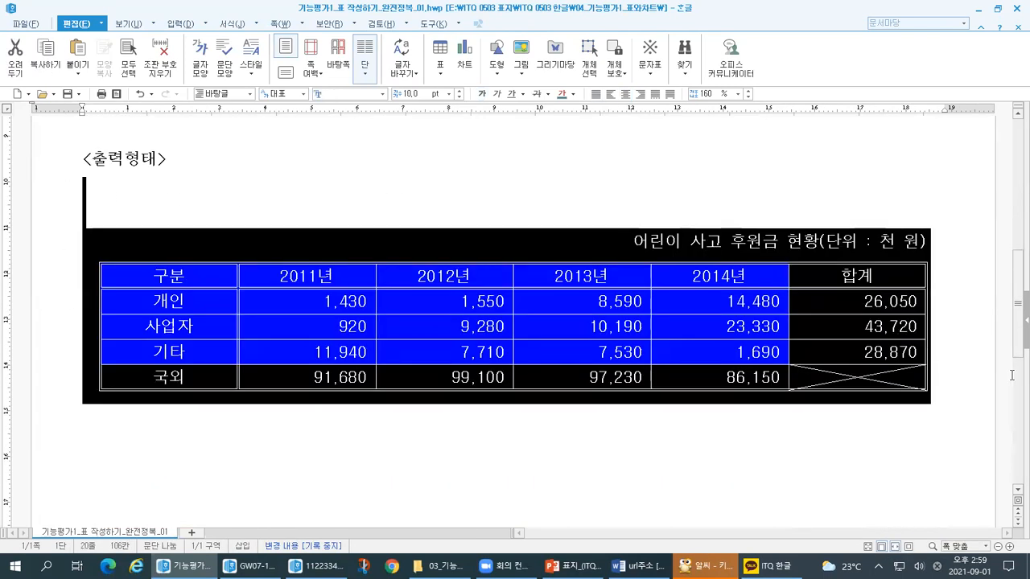
pyautogui.click(972, 375)
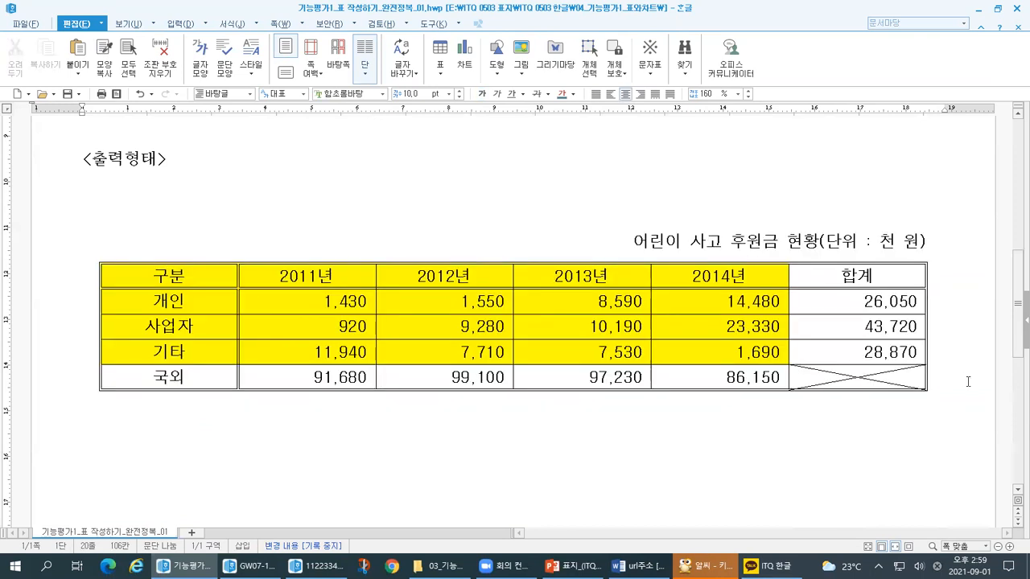
pyautogui.keyDown('shift'); pyautogui.click(574, 226); pyautogui.keyUp('shift')
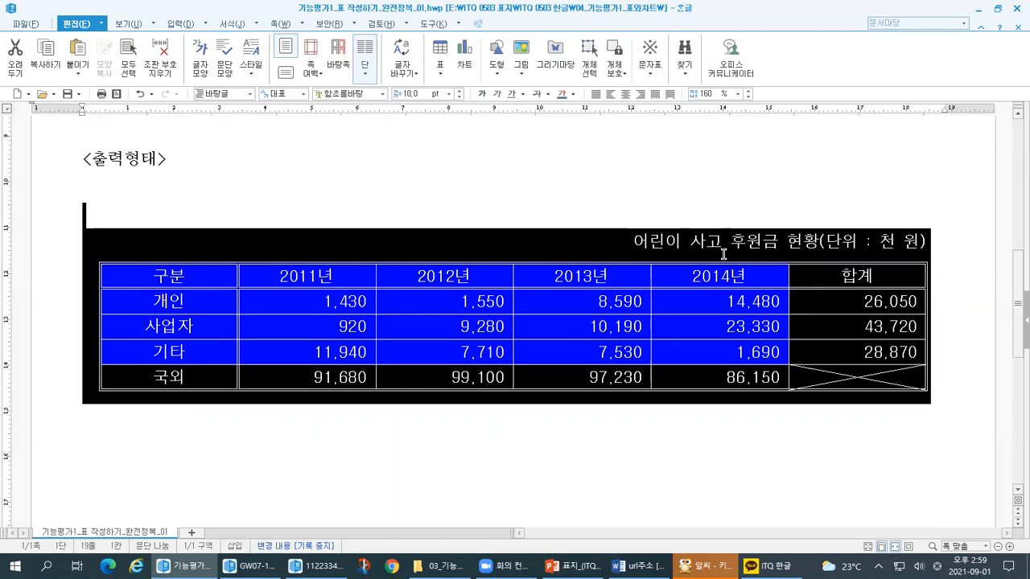
pyautogui.click(724, 254)
pyautogui.moveTo(164, 275); pyautogui.dragTo(307, 276)
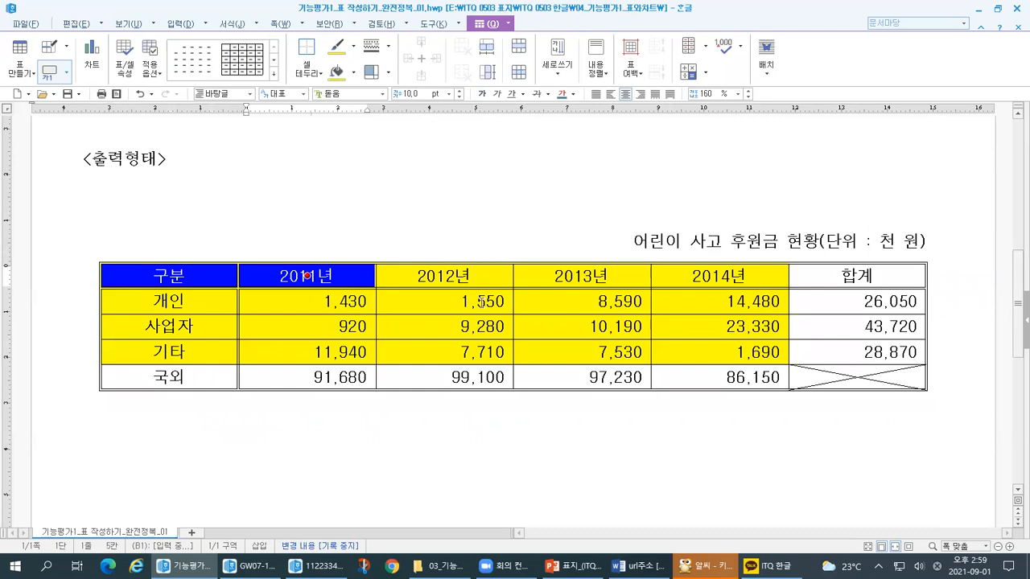
pyautogui.moveTo(482, 302); pyautogui.dragTo(857, 378)
pyautogui.click(611, 228)
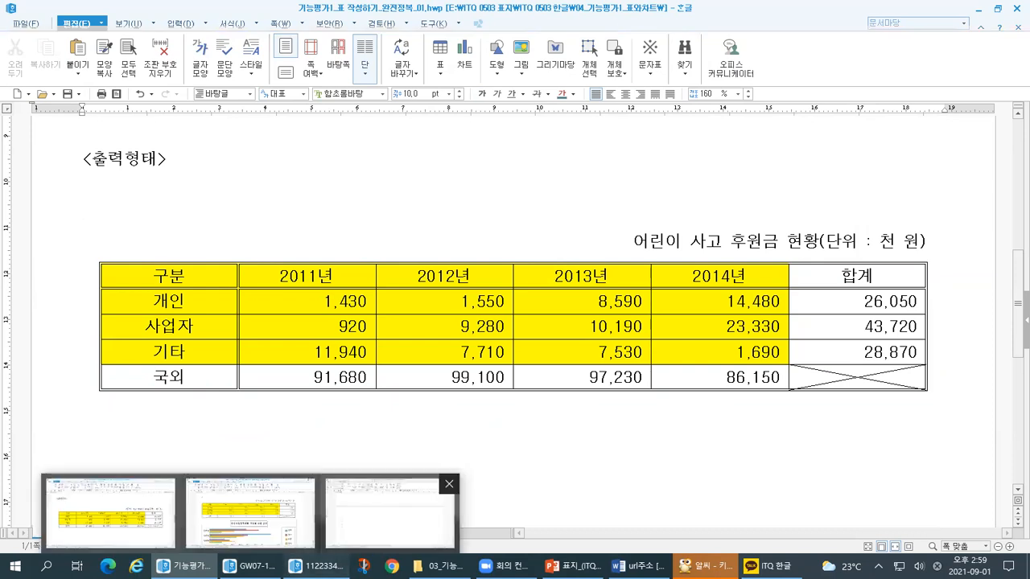
# Switch to the saved examinee document, set the zoom to 폭 맞춤 and go to its first page.
pyautogui.click(316, 567)
pyautogui.moveTo(1019, 367)
pyautogui.mouseDown()
pyautogui.moveTo(1019, 400)
pyautogui.moveTo(1019, 368)
pyautogui.moveTo(1018, 379)
pyautogui.mouseUp()
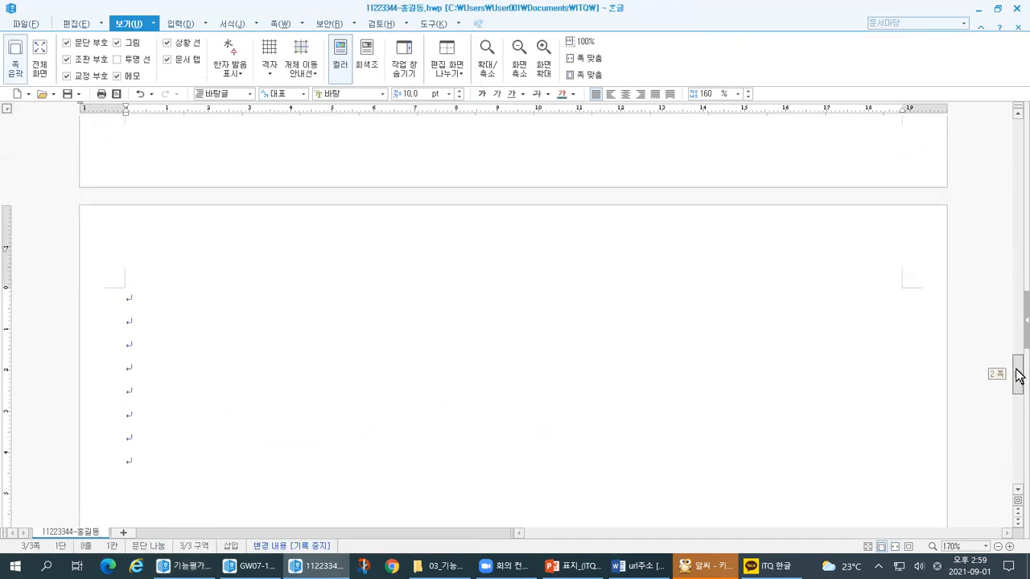
pyautogui.click(909, 548)
pyautogui.click(895, 549)
pyautogui.moveTo(1018, 394); pyautogui.dragTo(1013, 139)
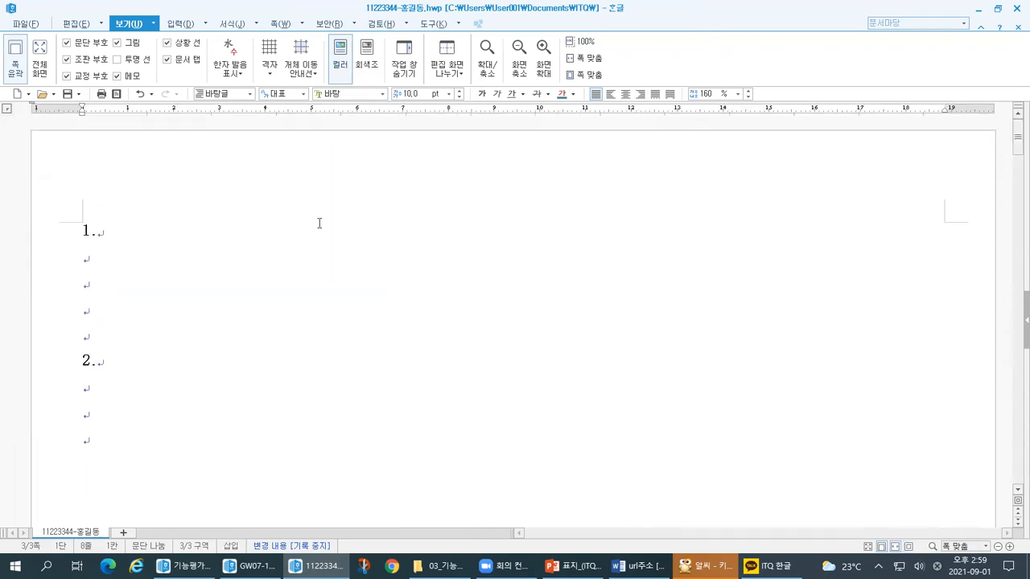
# Examine the question numbers 1. and 2. on the first page to locate where the table answer belongs.
pyautogui.moveTo(40, 140); pyautogui.dragTo(41, 163)
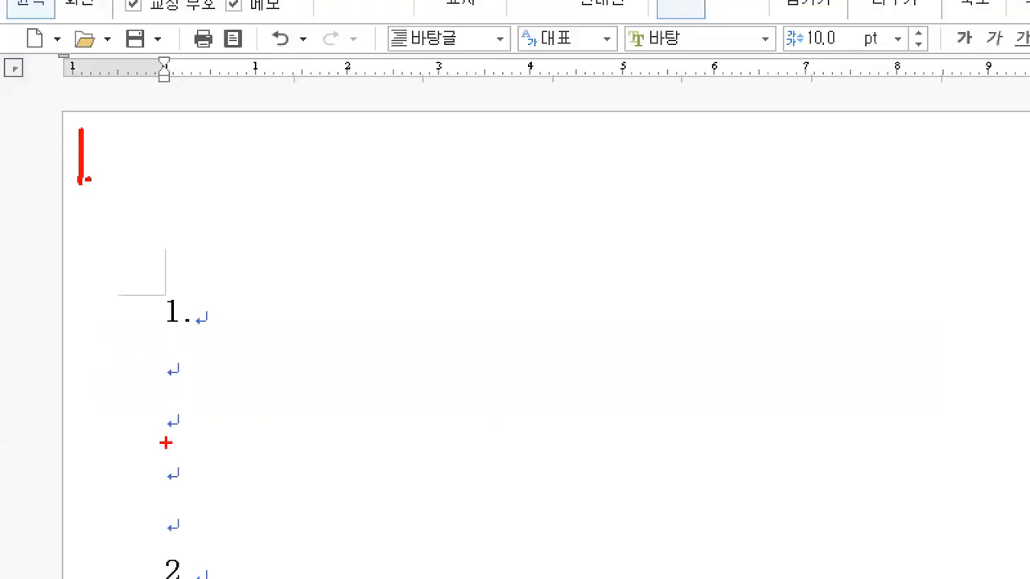
pyautogui.moveTo(198, 330)
pyautogui.mouseDown()
pyautogui.moveTo(202, 267)
pyautogui.moveTo(198, 366)
pyautogui.mouseUp()
pyautogui.moveTo(239, 283)
pyautogui.mouseDown()
pyautogui.moveTo(288, 267)
pyautogui.moveTo(238, 281)
pyautogui.moveTo(276, 322)
pyautogui.mouseUp()
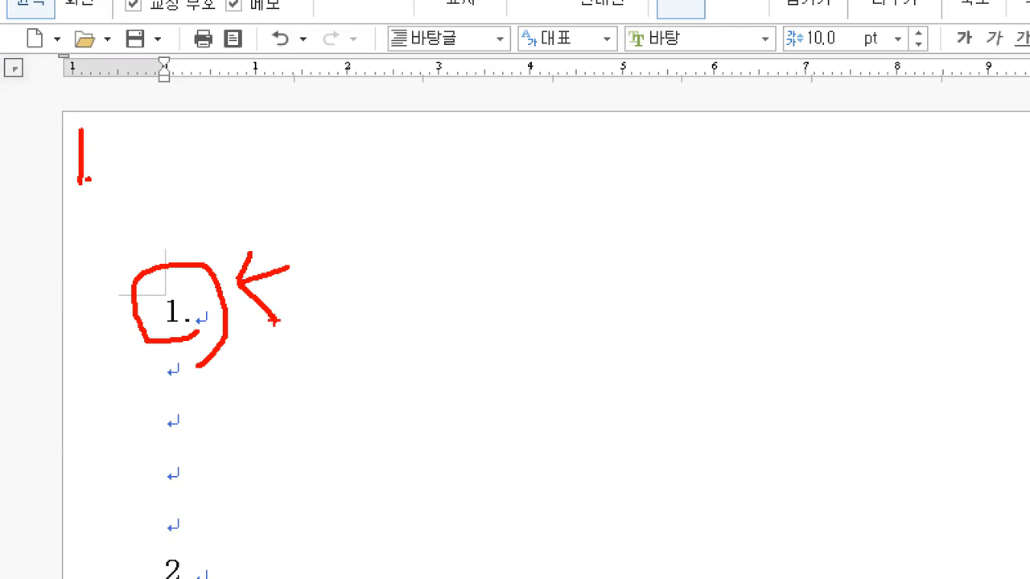
pyautogui.press('Escape')
pyautogui.scroll(-2, 50, 373)
pyautogui.scroll(1, 38, 354)
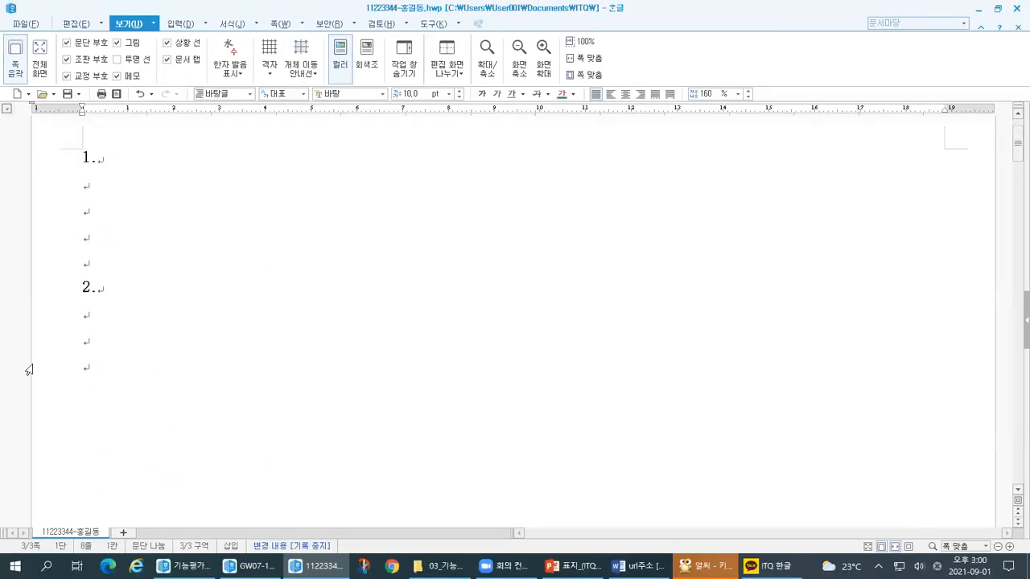
pyautogui.hotkey('ctrl', '1')
pyautogui.moveTo(59, 303); pyautogui.dragTo(102, 304)
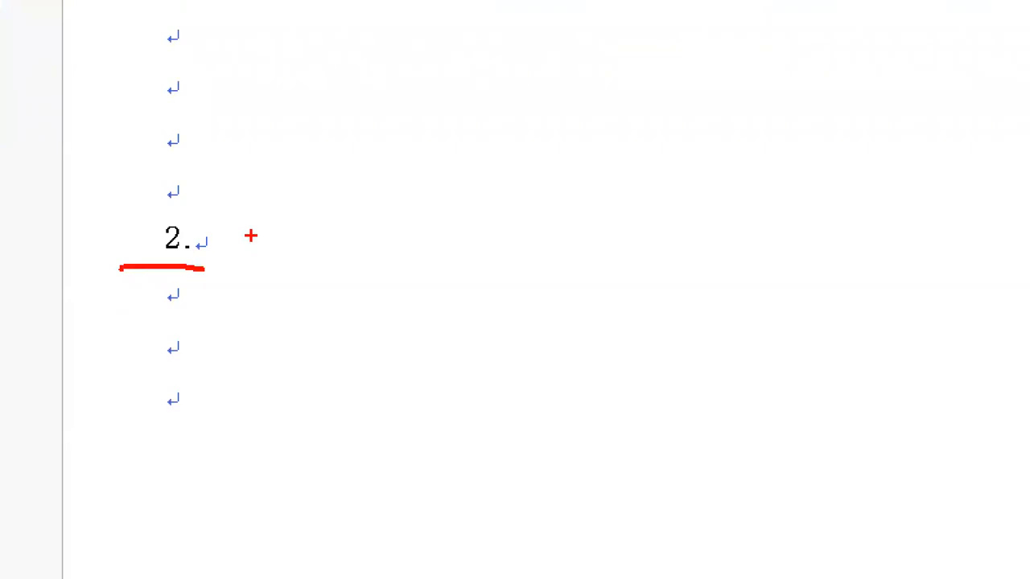
# Place the cursor on the empty line directly below number 2. on the first page.
pyautogui.press('Escape')
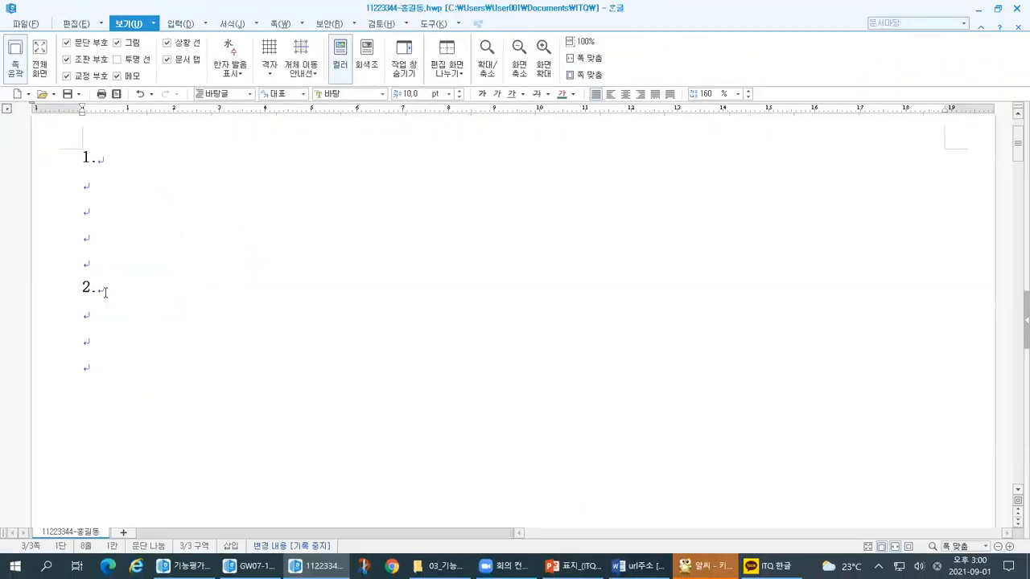
pyautogui.click(99, 313)
pyautogui.hotkey('ctrl', '1')
pyautogui.moveTo(46, 311)
pyautogui.mouseDown()
pyautogui.moveTo(77, 309)
pyautogui.moveTo(66, 322)
pyautogui.mouseUp()
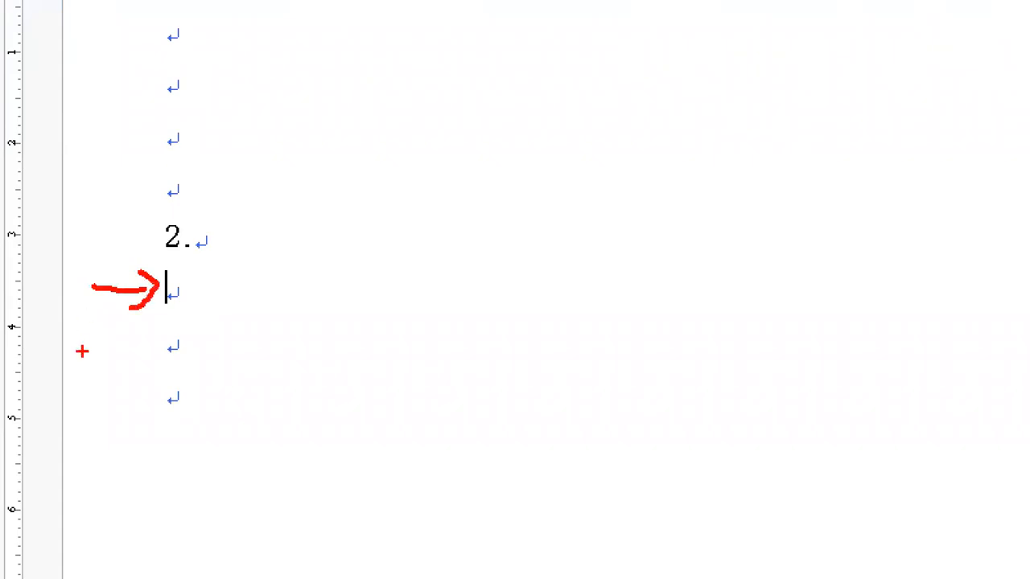
pyautogui.press('Escape')
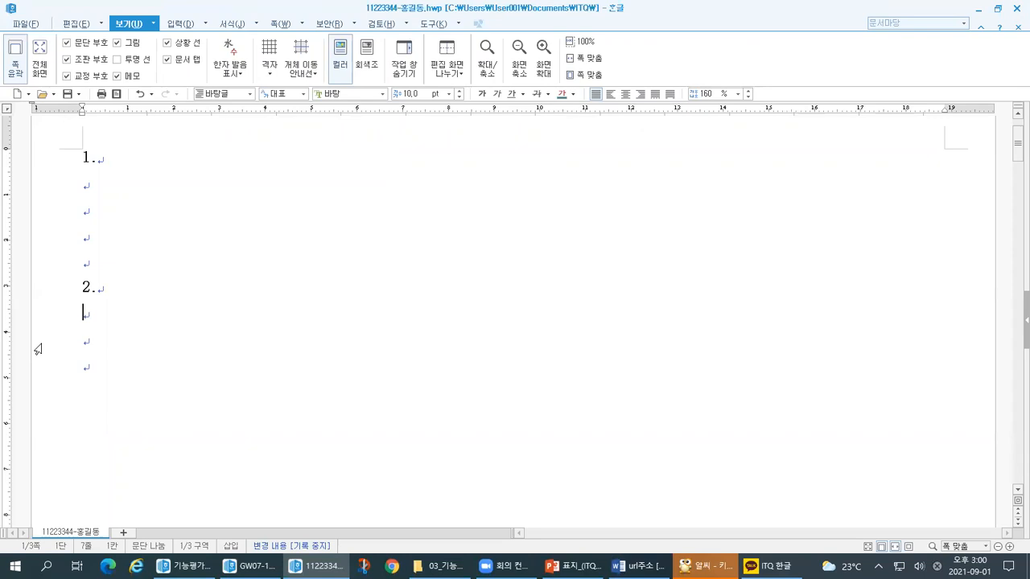
# Examine the 입력 commands to locate the 표 entry used for inserting a table.
pyautogui.click(175, 23)
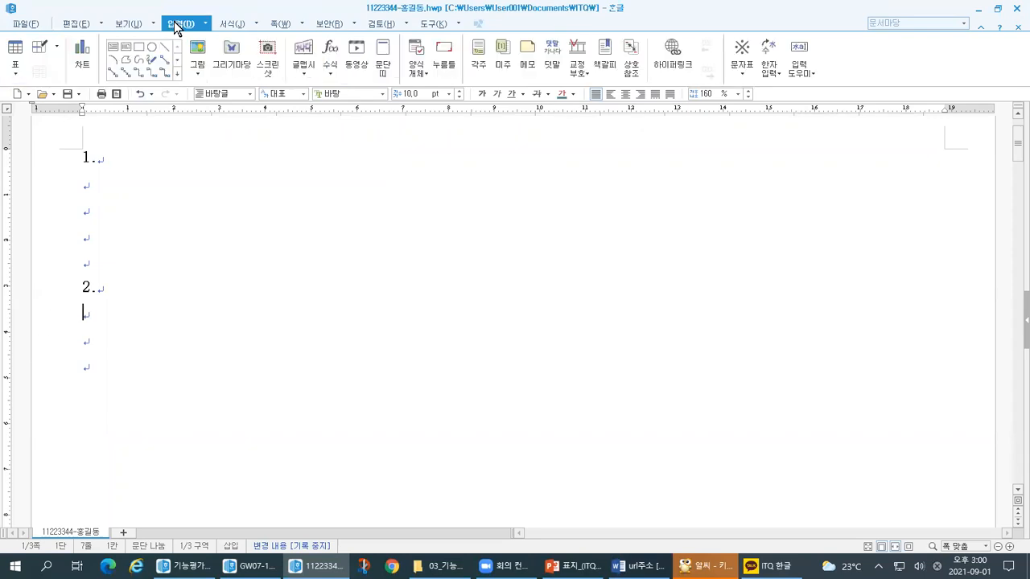
pyautogui.hotkey('ctrl', '1')
pyautogui.click(84, 13)
pyautogui.moveTo(435, 66)
pyautogui.mouseDown()
pyautogui.moveTo(407, 75)
pyautogui.moveTo(396, 24)
pyautogui.moveTo(440, 50)
pyautogui.moveTo(411, 81)
pyautogui.mouseUp()
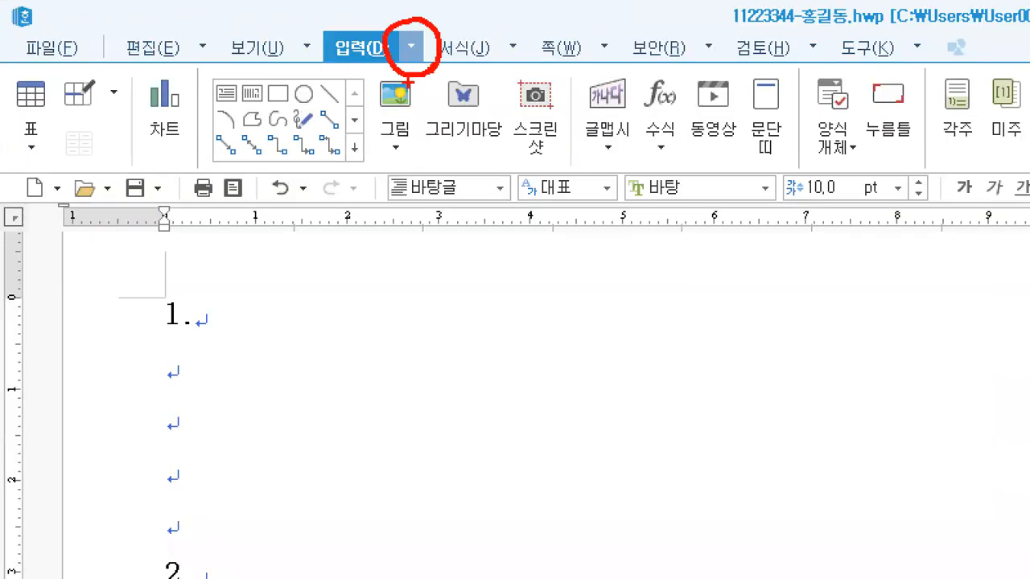
pyautogui.press('Escape')
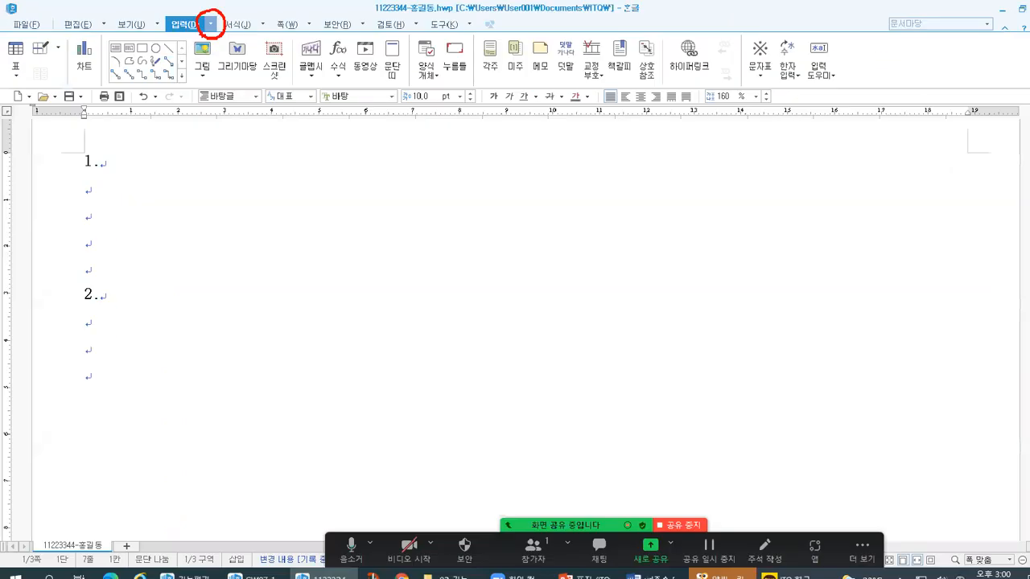
pyautogui.click(206, 24)
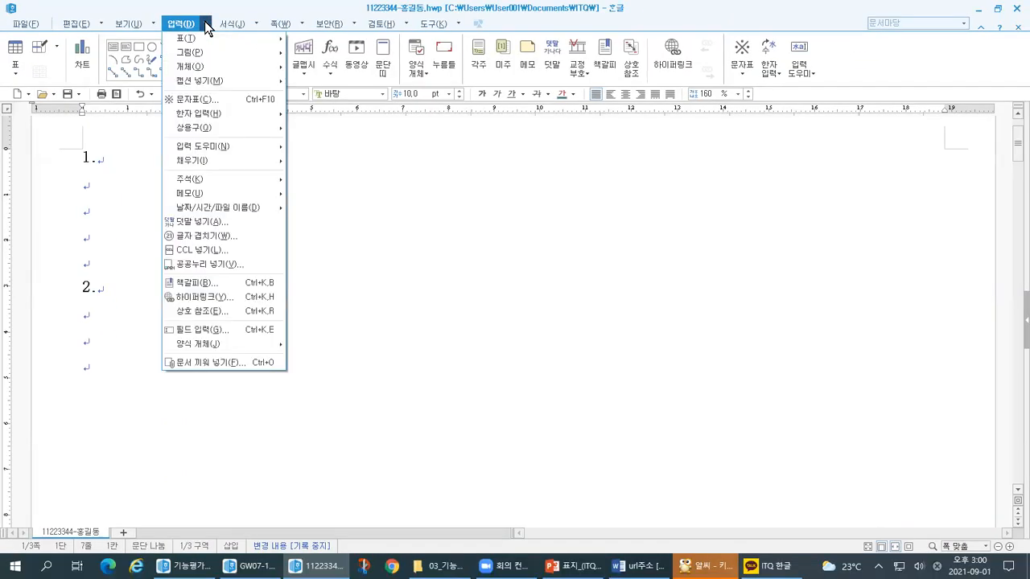
pyautogui.hotkey('ctrl', '1')
pyautogui.click(88, 25)
pyautogui.moveTo(436, 56)
pyautogui.mouseDown()
pyautogui.moveTo(391, 67)
pyautogui.moveTo(428, 25)
pyautogui.moveTo(437, 68)
pyautogui.moveTo(330, 66)
pyautogui.moveTo(304, 492)
pyautogui.moveTo(325, 573)
pyautogui.mouseUp()
pyautogui.moveTo(331, 90); pyautogui.dragTo(568, 97)
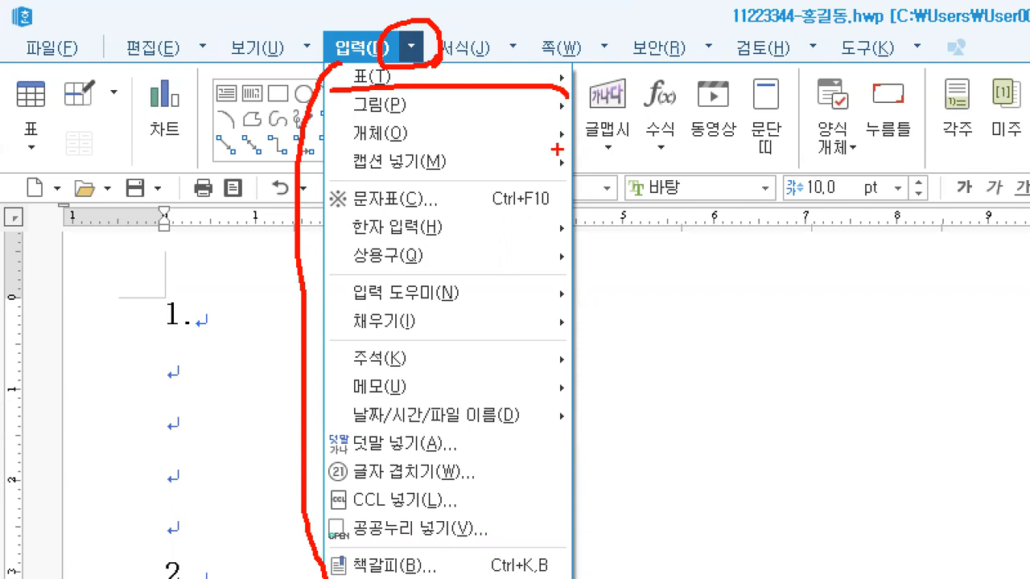
pyautogui.moveTo(553, 77)
pyautogui.mouseDown()
pyautogui.moveTo(592, 78)
pyautogui.moveTo(587, 94)
pyautogui.mouseUp()
pyautogui.press('Escape')
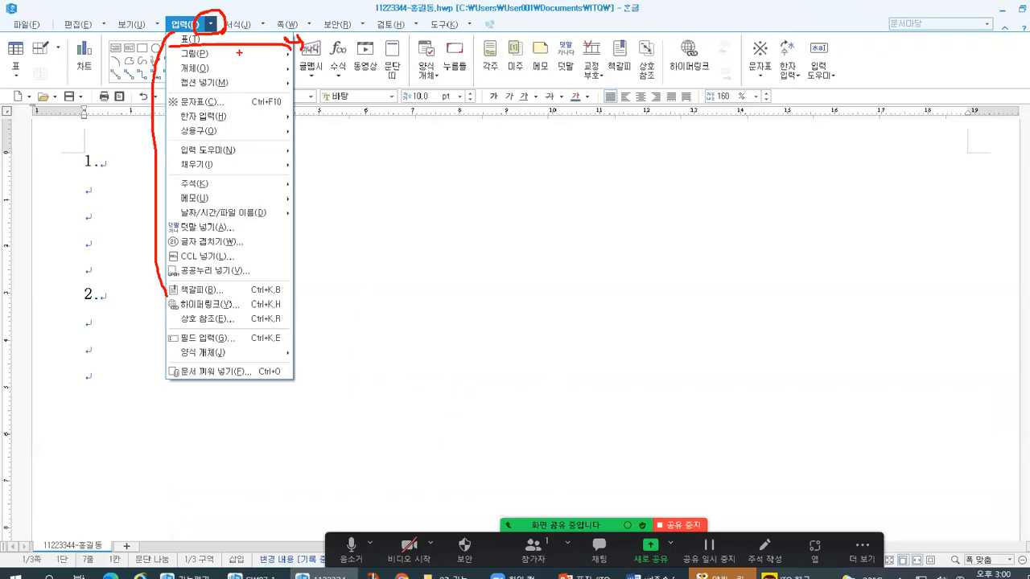
pyautogui.click(206, 26)
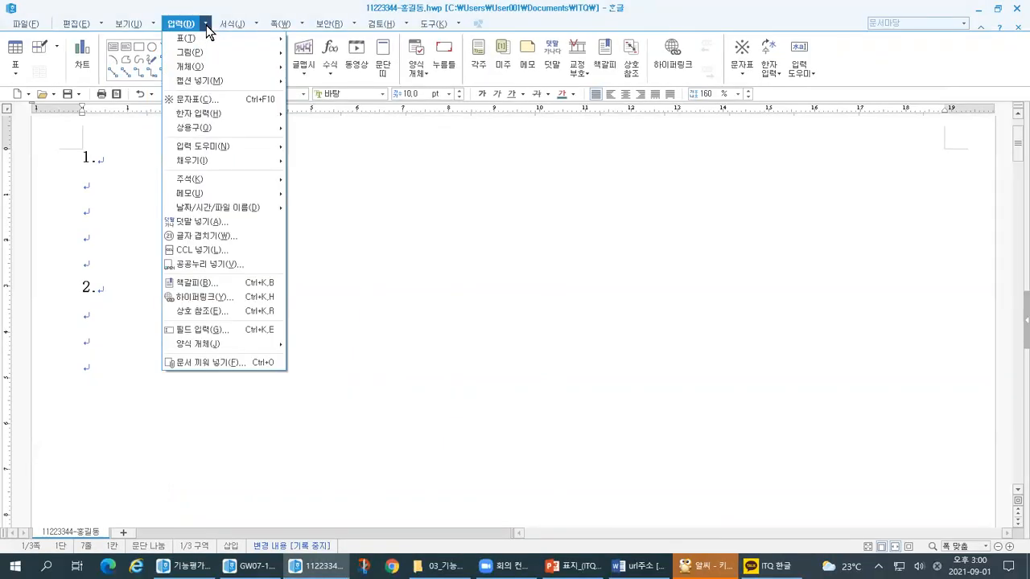
pyautogui.moveTo(202, 38)
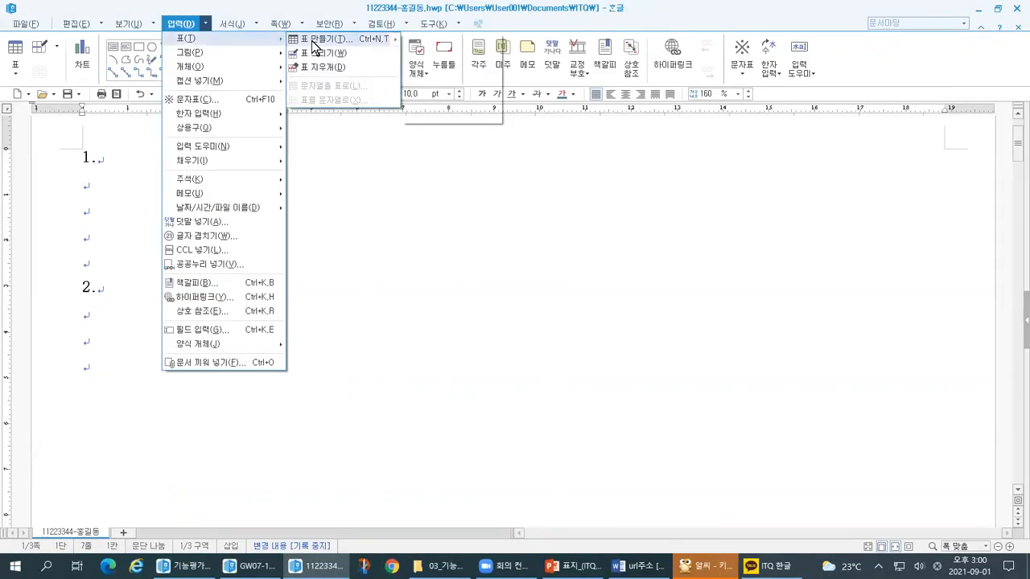
pyautogui.click(315, 45)
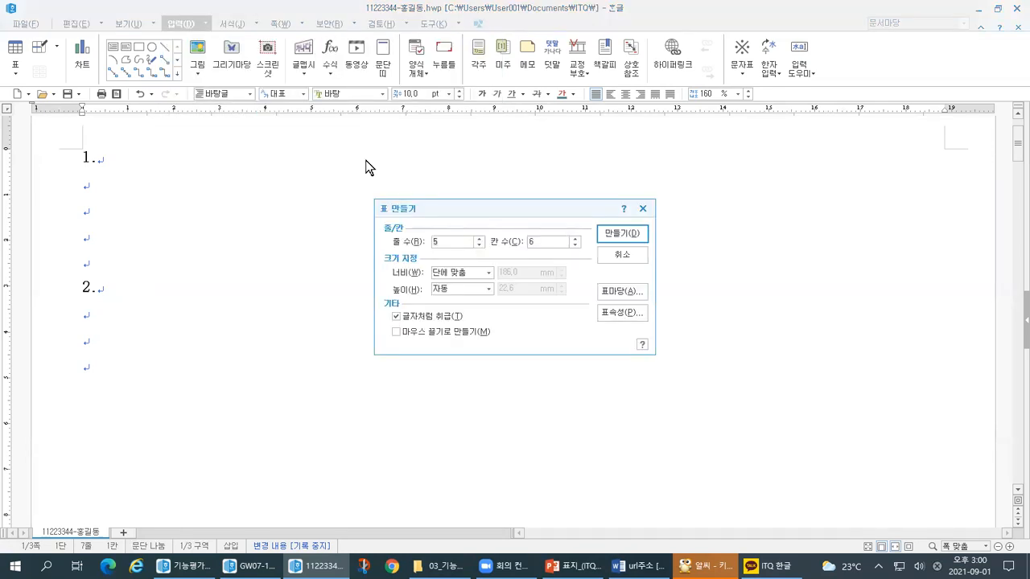
pyautogui.moveTo(415, 201); pyautogui.dragTo(382, 171)
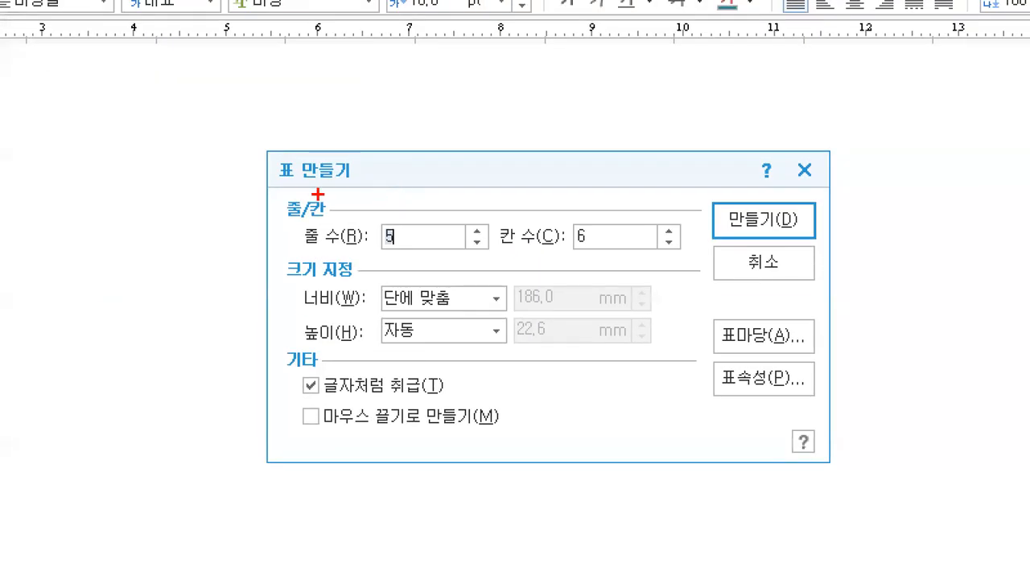
pyautogui.moveTo(271, 225); pyautogui.dragTo(303, 230)
pyautogui.press('Escape')
pyautogui.hotkey('alt', 'Tab')
pyautogui.click(616, 245)
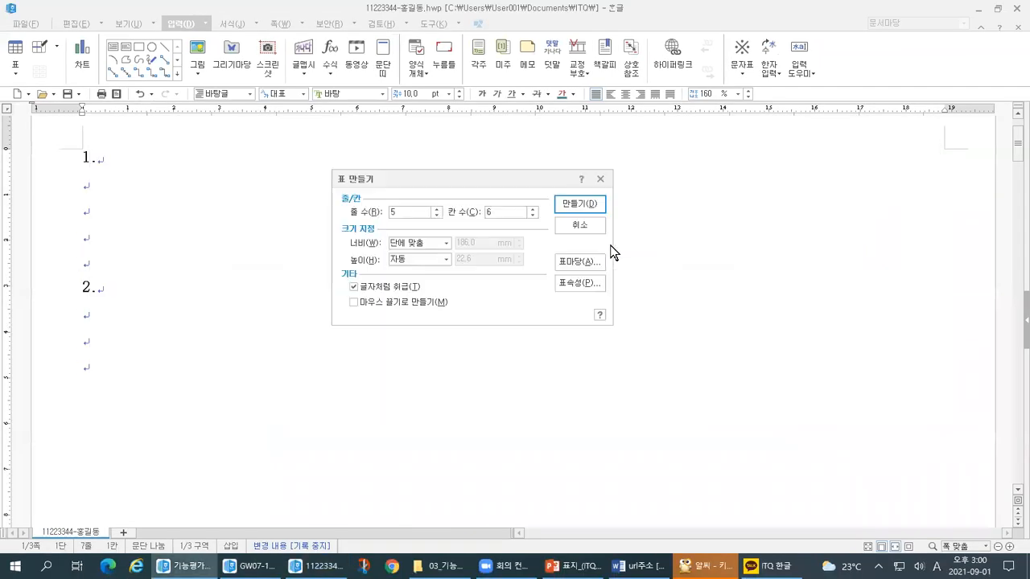
pyautogui.click(600, 178)
# Switch to the question document and select the example table's first column, 구분 to 국외, to count the rows.
pyautogui.hotkey('alt', 'Tab')
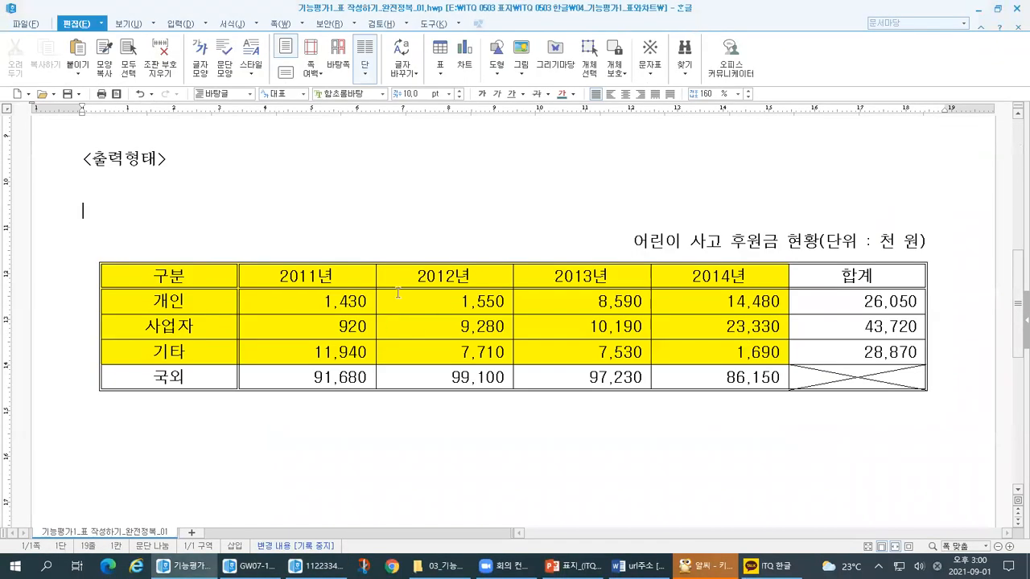
pyautogui.moveTo(161, 278); pyautogui.dragTo(119, 383)
pyautogui.hotkey('ctrl', '1')
pyautogui.click(61, 385)
pyautogui.moveTo(198, 148); pyautogui.dragTo(219, 149)
pyautogui.moveTo(203, 210); pyautogui.dragTo(224, 205)
pyautogui.moveTo(200, 256); pyautogui.dragTo(213, 256)
pyautogui.moveTo(189, 325); pyautogui.dragTo(209, 322)
pyautogui.moveTo(203, 363); pyautogui.dragTo(218, 359)
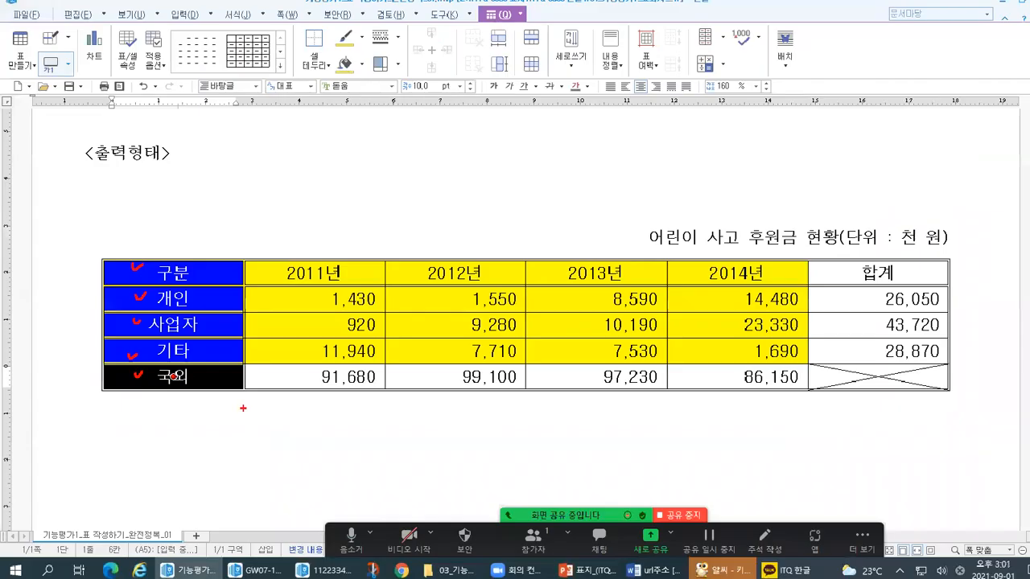
# Select the example table's header row, 구분 to 합계, to count the columns.
pyautogui.moveTo(177, 276); pyautogui.dragTo(829, 271)
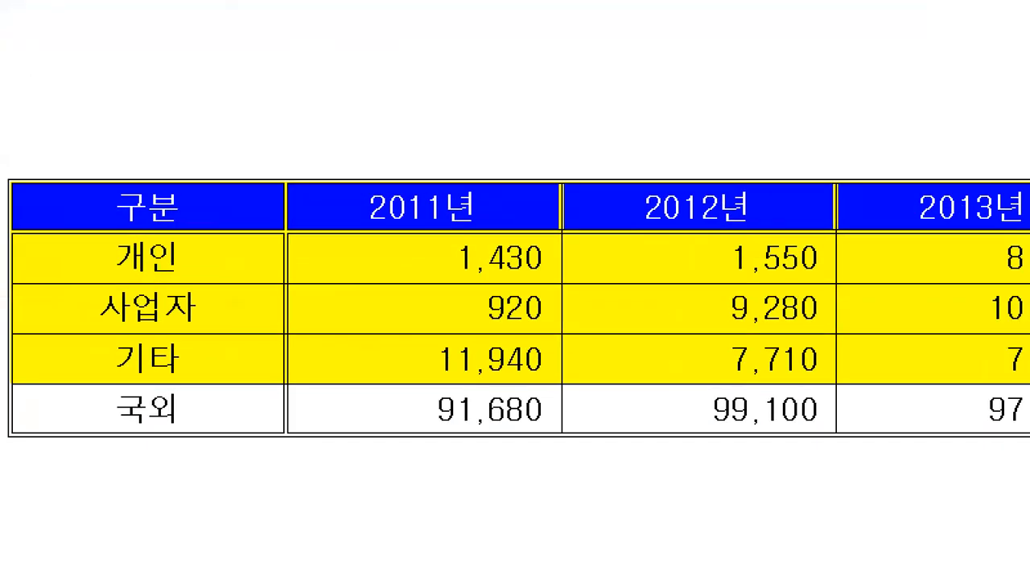
pyautogui.moveTo(216, 172); pyautogui.dragTo(225, 189)
pyautogui.moveTo(459, 204); pyautogui.dragTo(482, 214)
pyautogui.moveTo(726, 197); pyautogui.dragTo(737, 203)
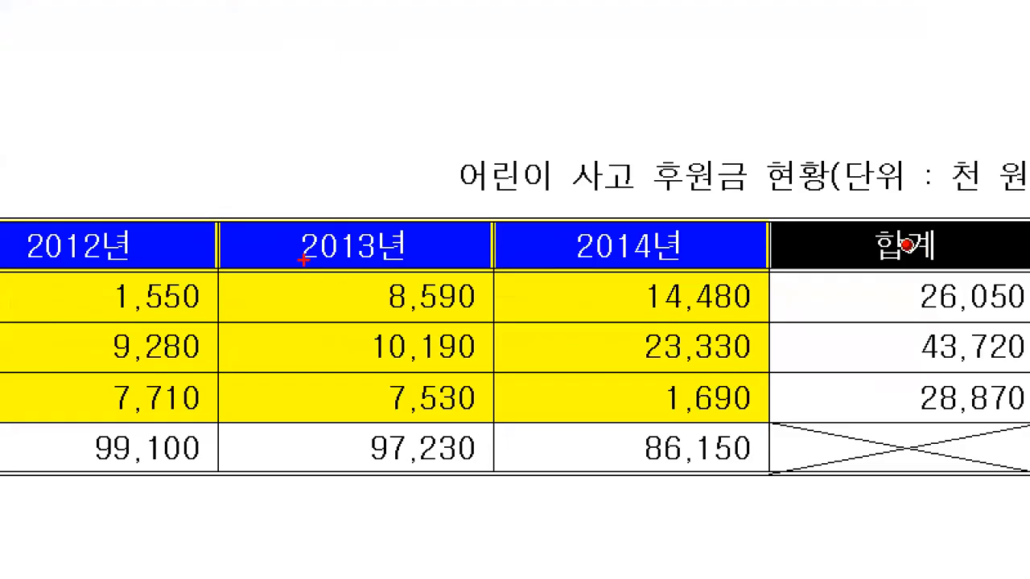
pyautogui.moveTo(342, 232); pyautogui.dragTo(360, 253)
pyautogui.moveTo(668, 244); pyautogui.dragTo(680, 252)
pyautogui.moveTo(873, 244); pyautogui.dragTo(891, 254)
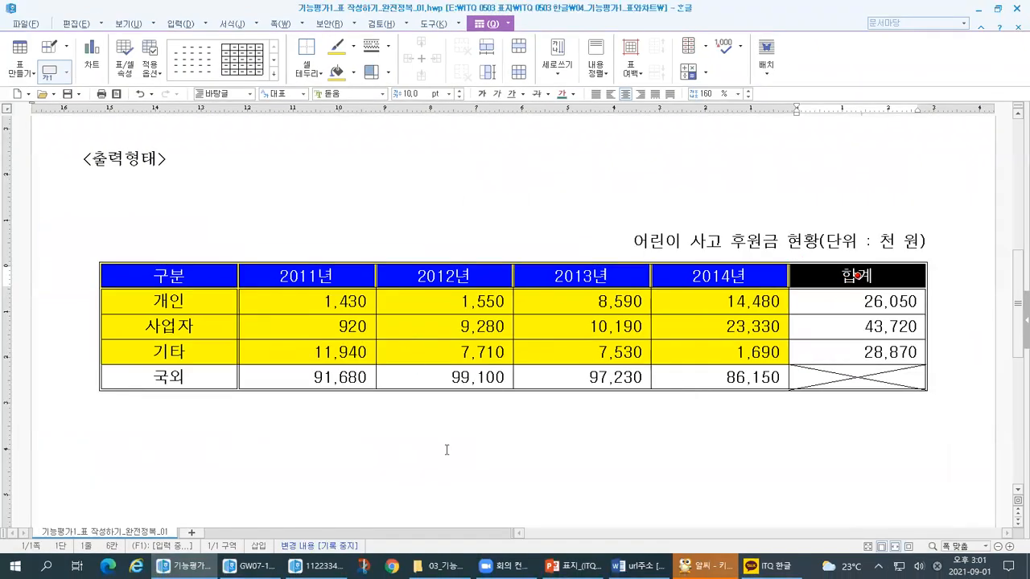
# Review the five conditions under 표 조건 and recheck the header row of the example table.
pyautogui.scroll(5, 448, 472)
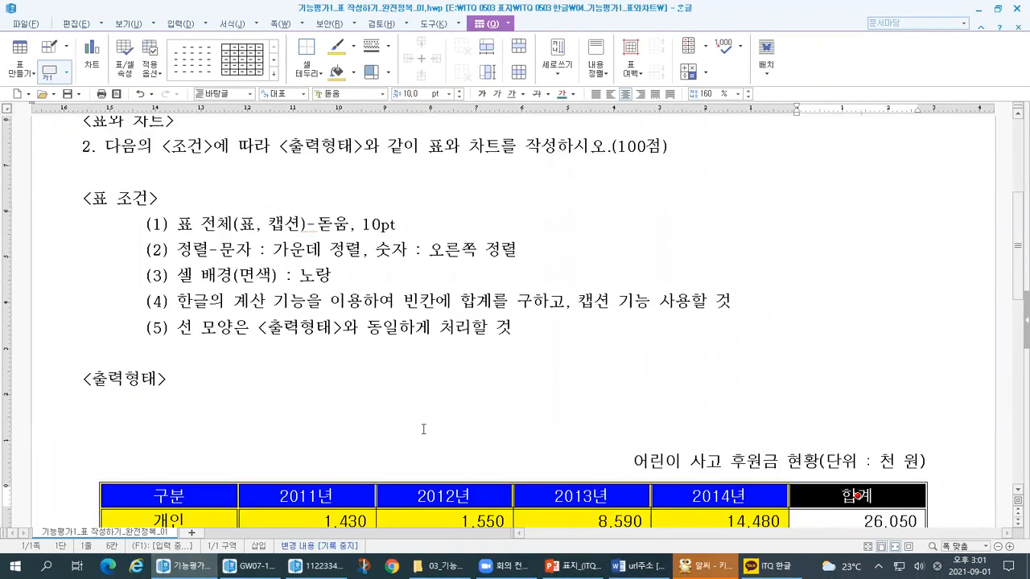
pyautogui.scroll(-2, 423, 430)
pyautogui.moveTo(129, 145); pyautogui.dragTo(603, 269)
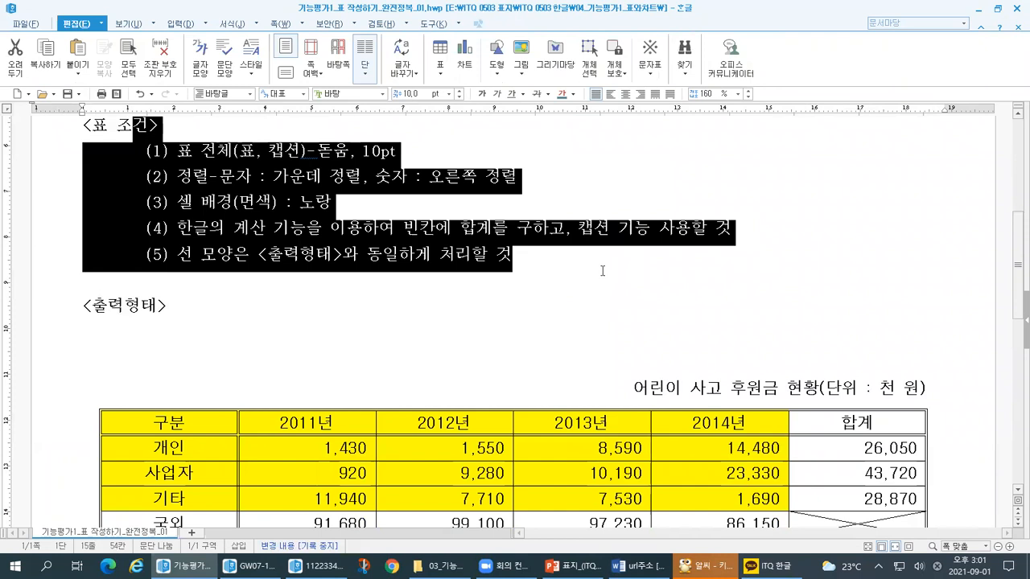
pyautogui.click(538, 258)
pyautogui.scroll(-2, 298, 444)
pyautogui.moveTo(217, 352); pyautogui.dragTo(893, 337)
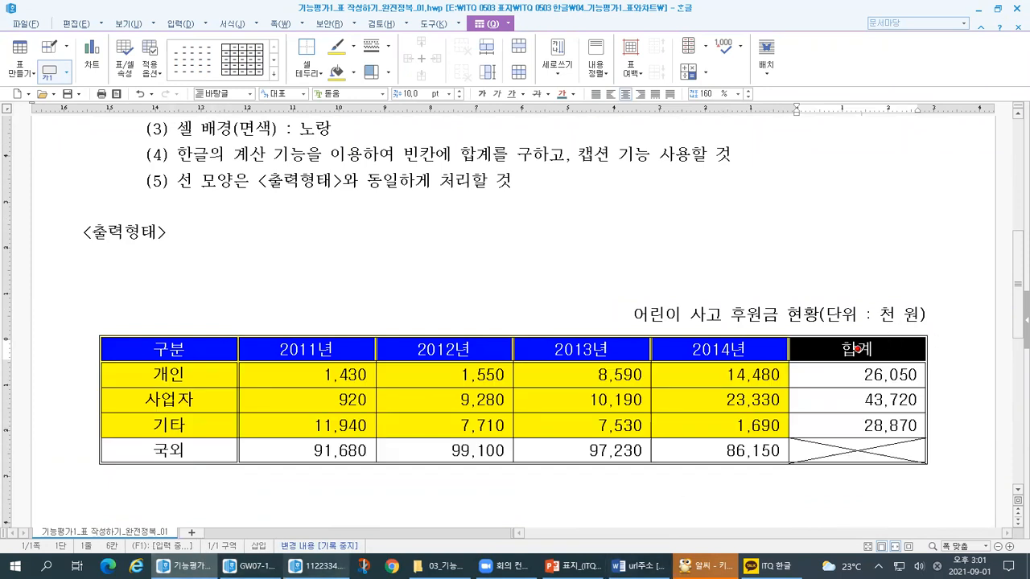
# Switch to the examinee document and insert a table of 5 rows and 6 columns with 글자처럼 취급 on the line below 2.
pyautogui.click(320, 566)
pyautogui.click(122, 324)
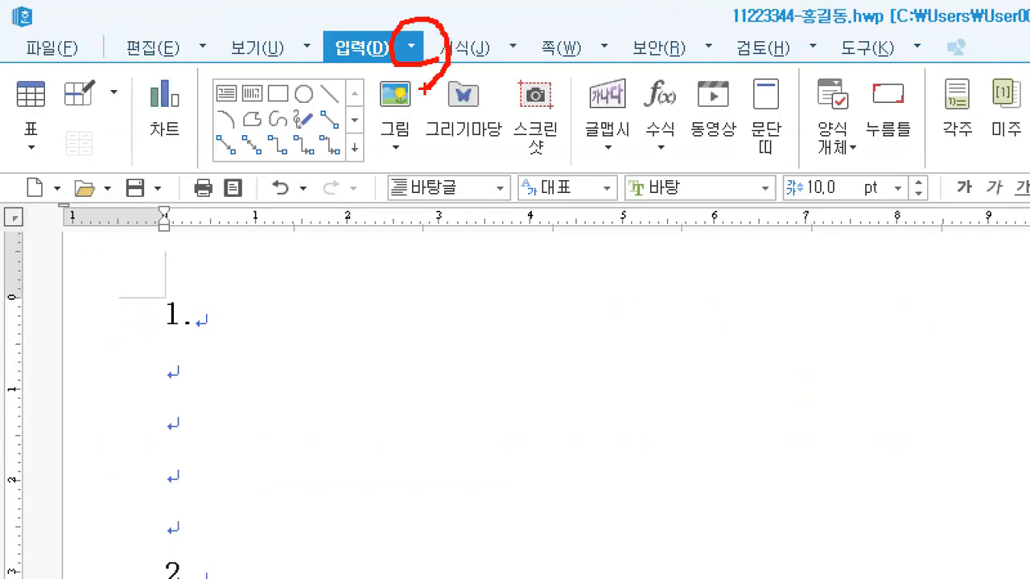
pyautogui.click(413, 50)
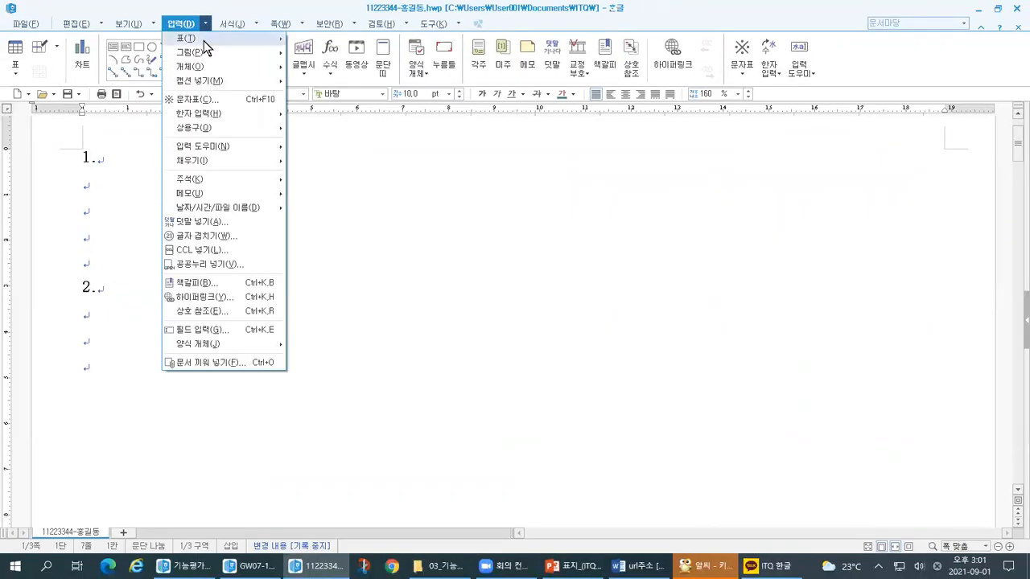
pyautogui.moveTo(204, 45)
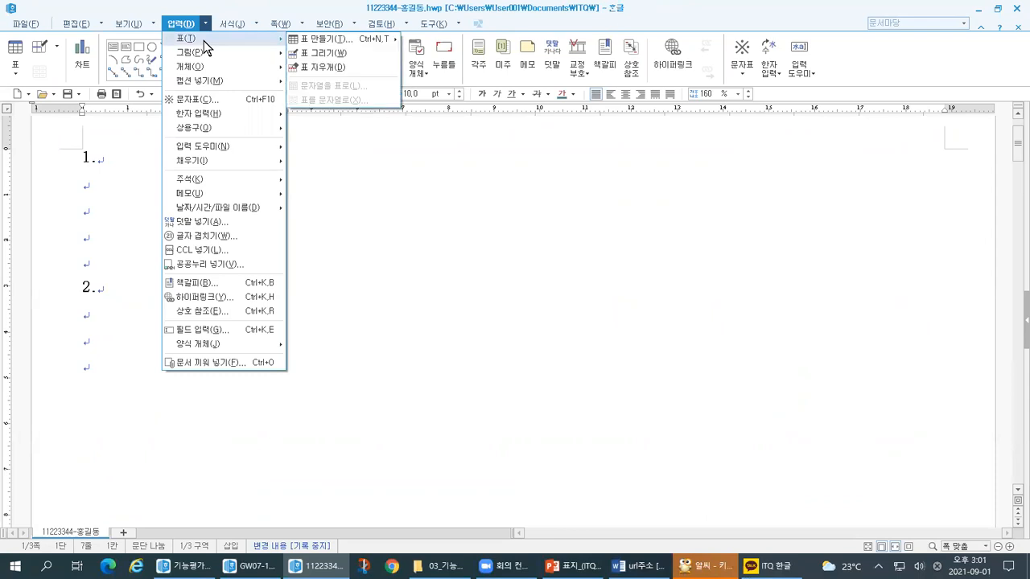
pyautogui.click(316, 46)
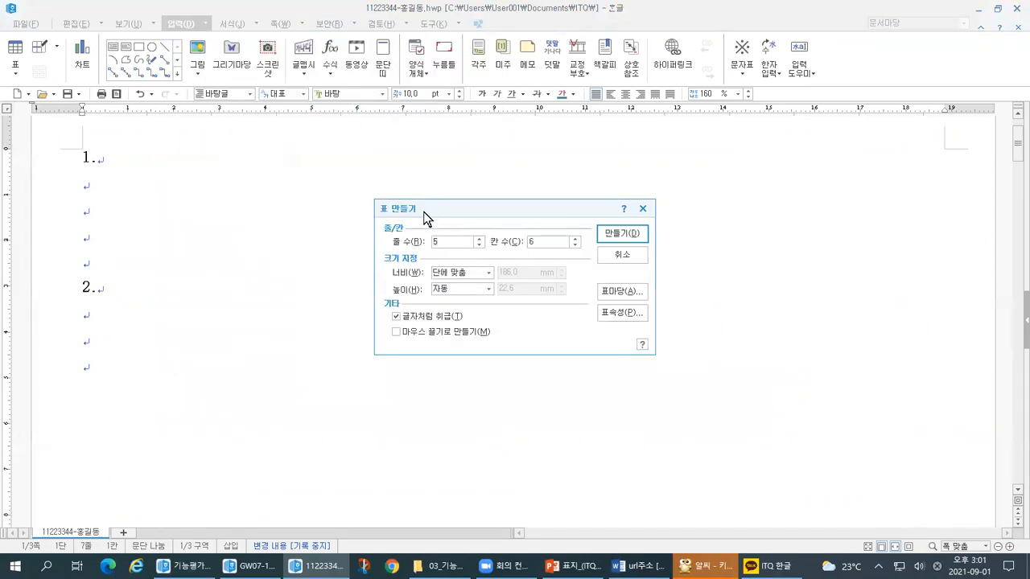
pyautogui.moveTo(425, 217)
pyautogui.mouseDown()
pyautogui.moveTo(371, 193)
pyautogui.moveTo(388, 226)
pyautogui.mouseUp()
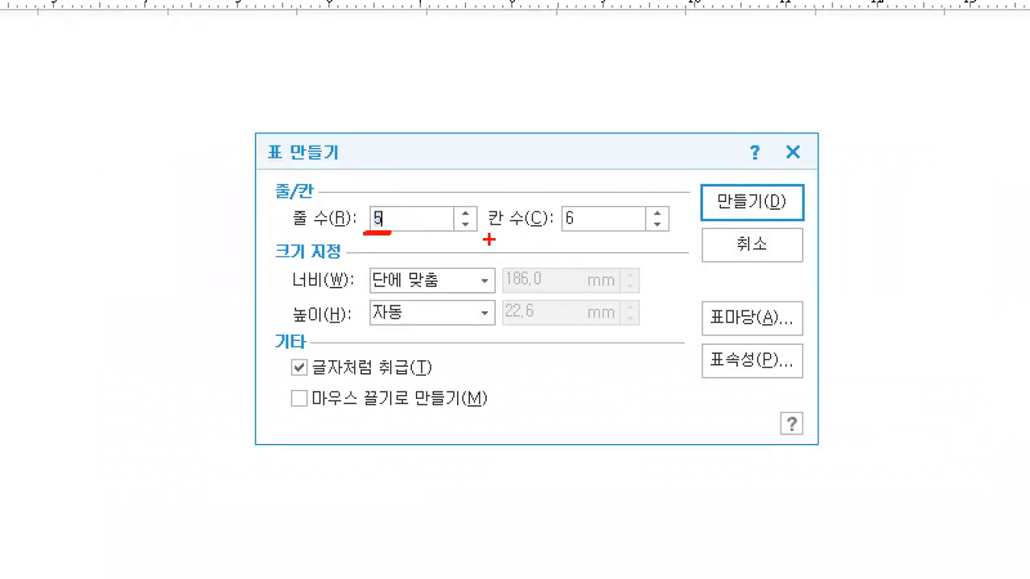
pyautogui.moveTo(561, 234); pyautogui.dragTo(591, 236)
pyautogui.moveTo(487, 254); pyautogui.dragTo(363, 330)
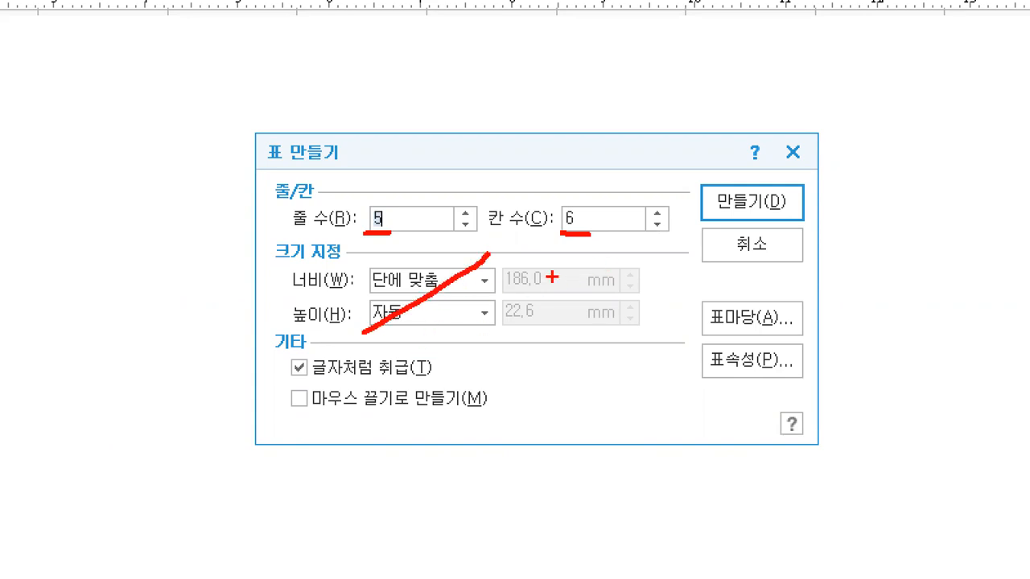
pyautogui.moveTo(596, 270); pyautogui.dragTo(490, 326)
pyautogui.moveTo(626, 299); pyautogui.dragTo(605, 329)
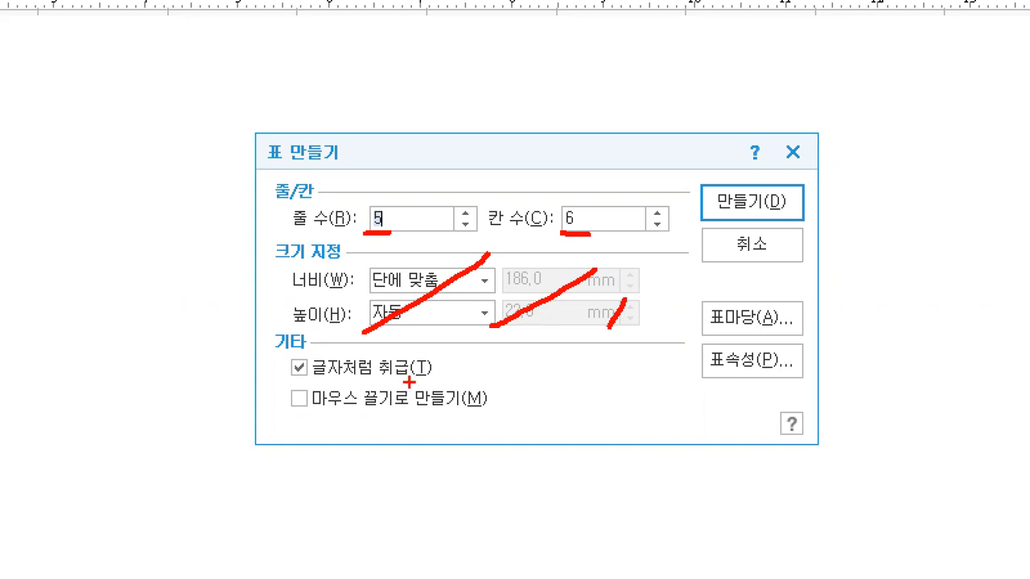
pyautogui.moveTo(250, 384); pyautogui.dragTo(455, 385)
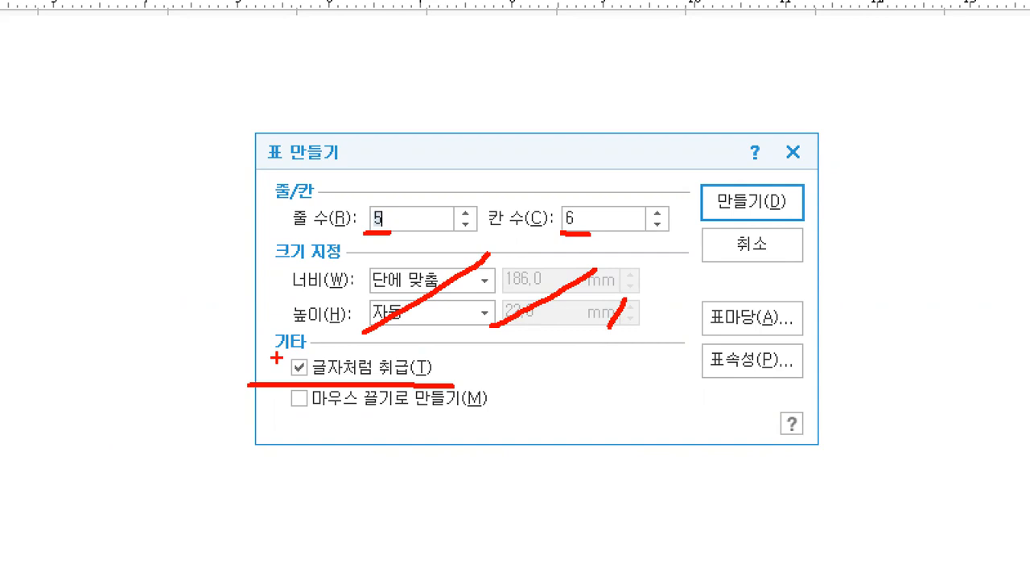
pyautogui.moveTo(723, 187); pyautogui.dragTo(753, 180)
pyautogui.press('Escape')
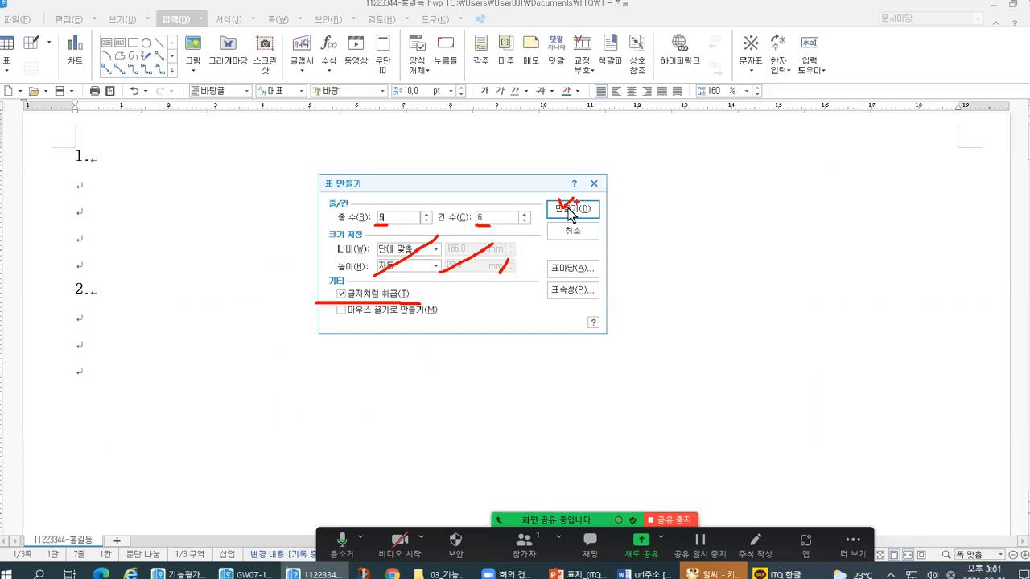
pyautogui.click(568, 211)
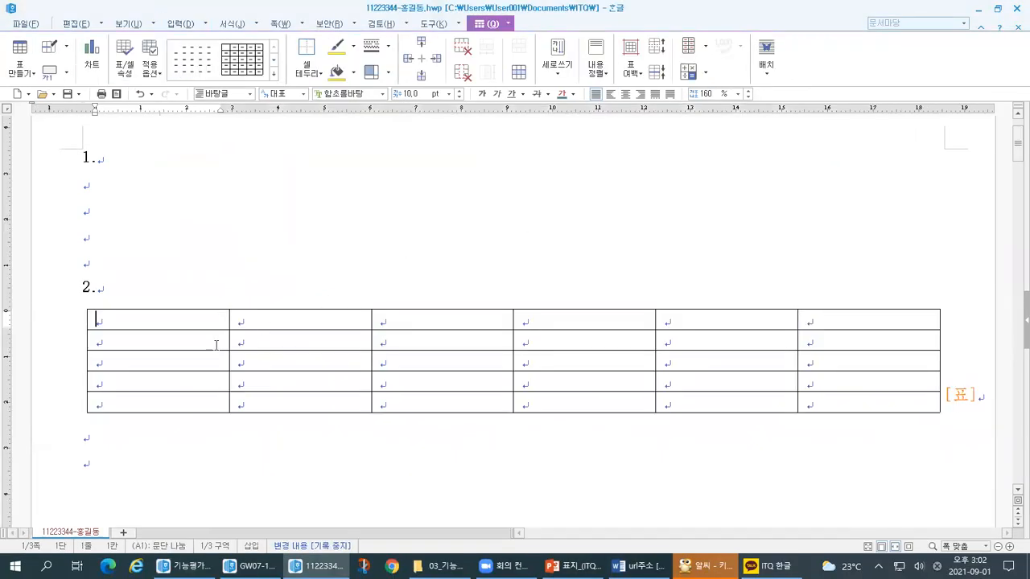
# Examine the start of the inserted table and the [표] marker at its end.
pyautogui.hotkey('ctrl', '1')
pyautogui.moveTo(156, 238)
pyautogui.mouseDown()
pyautogui.moveTo(157, 278)
pyautogui.moveTo(133, 245)
pyautogui.mouseUp()
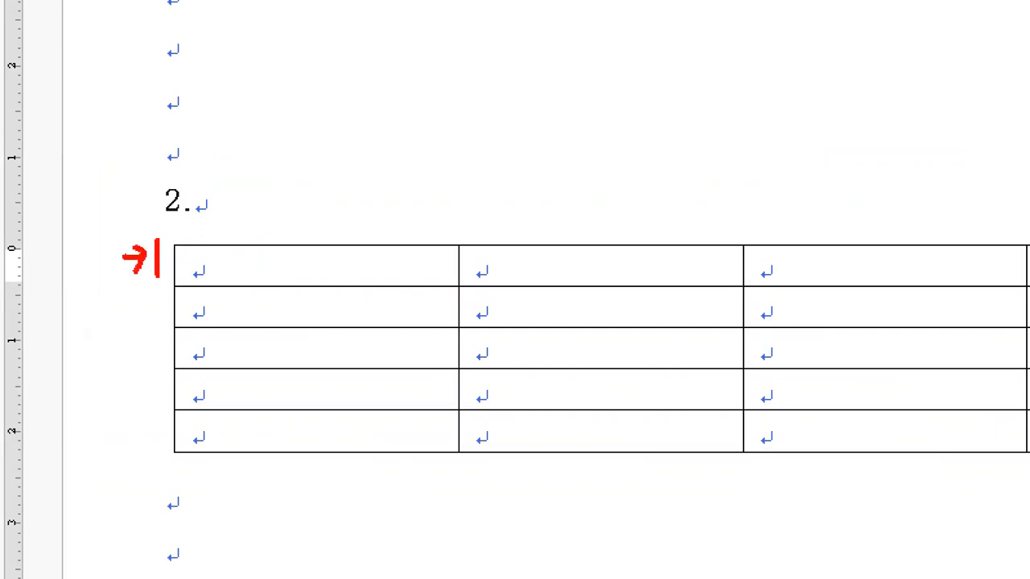
pyautogui.press('Escape')
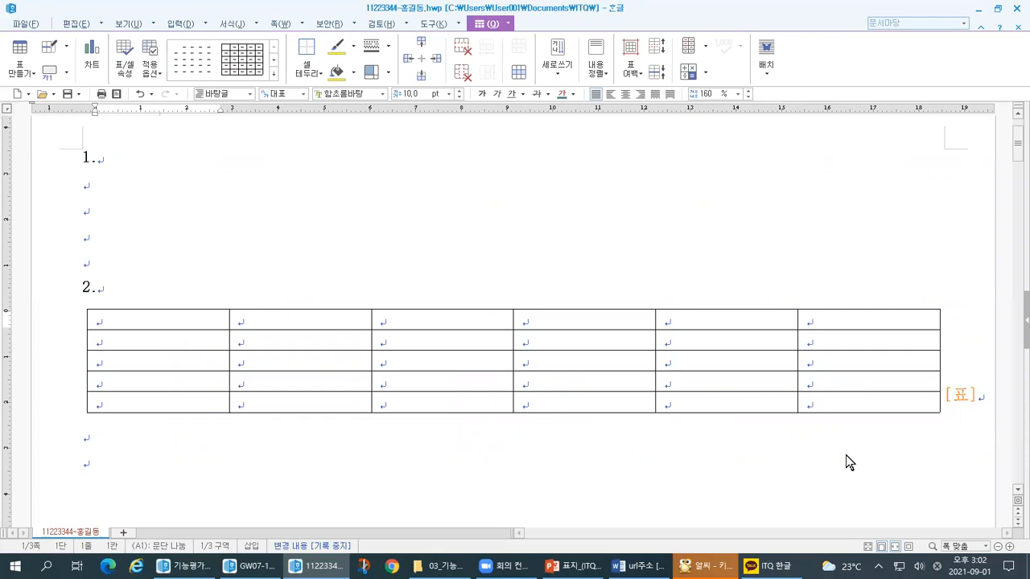
pyautogui.hotkey('ctrl', '1')
pyautogui.moveTo(944, 407); pyautogui.dragTo(973, 410)
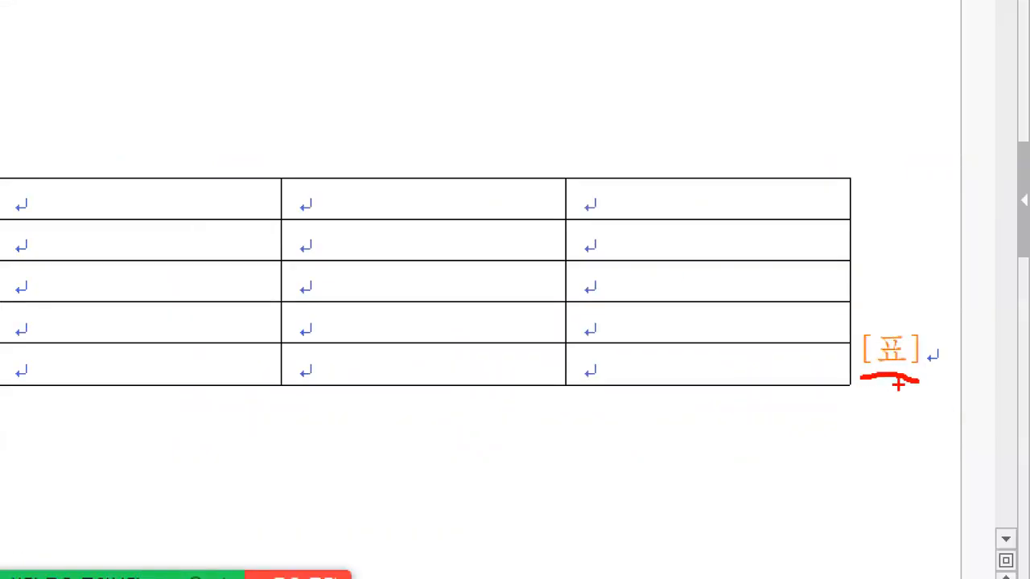
# Display the view options and examine the 조판 부호 setting together with the [표] marker at the table's end.
pyautogui.press('Escape')
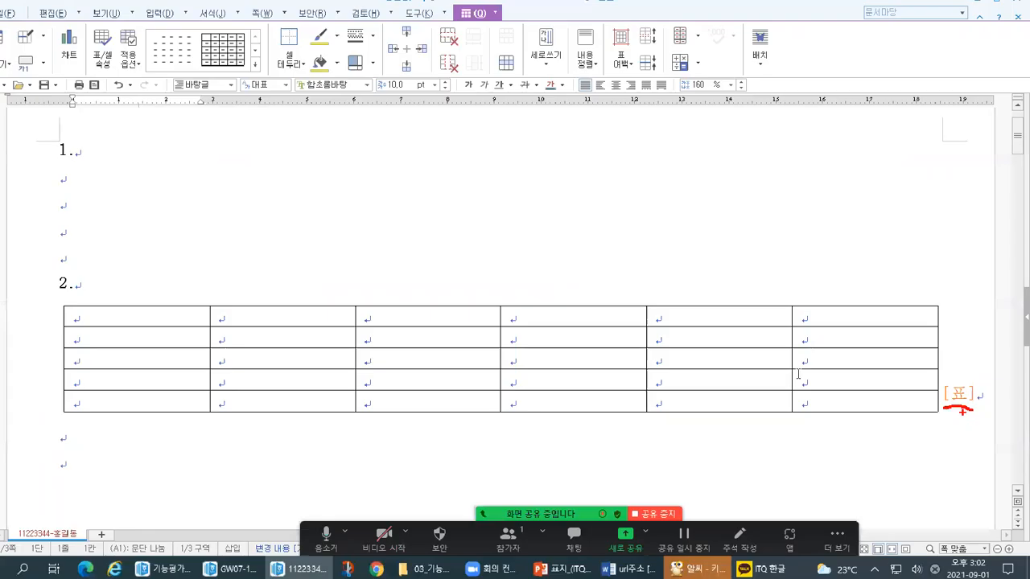
pyautogui.click(106, 13)
pyautogui.hotkey('ctrl', '1')
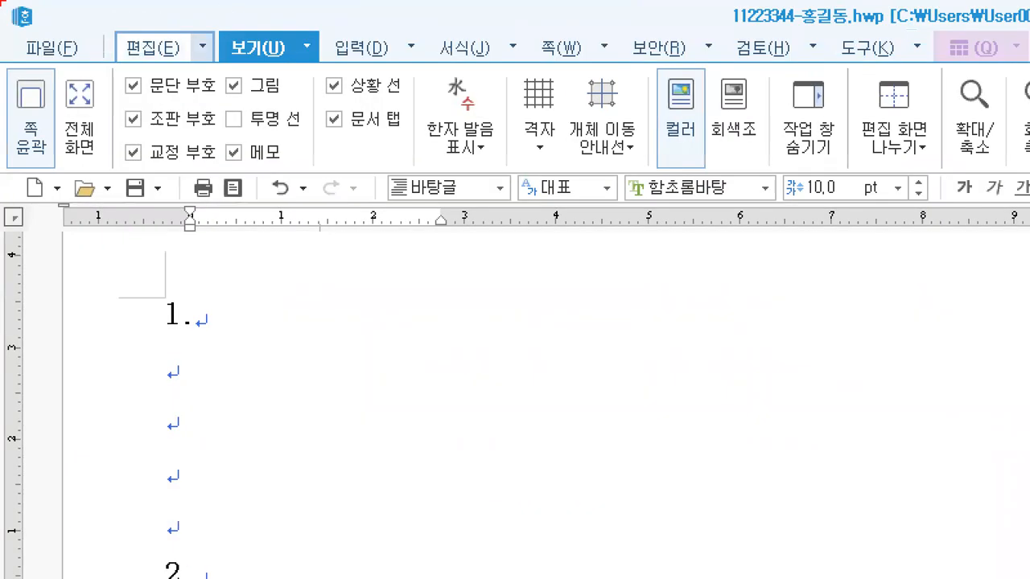
pyautogui.moveTo(255, 16); pyautogui.dragTo(286, 15)
pyautogui.moveTo(118, 134); pyautogui.dragTo(208, 137)
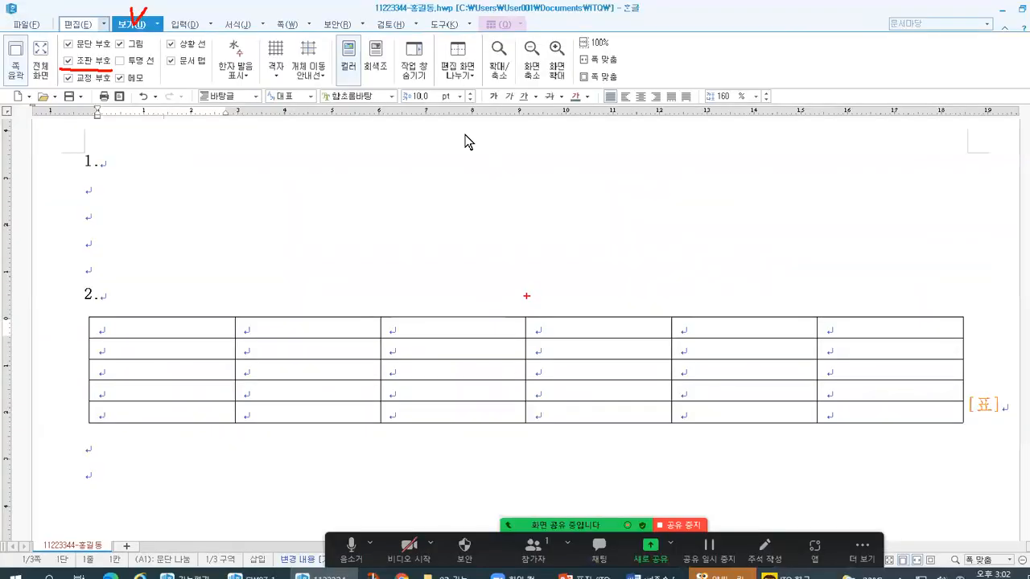
pyautogui.moveTo(968, 419); pyautogui.dragTo(994, 419)
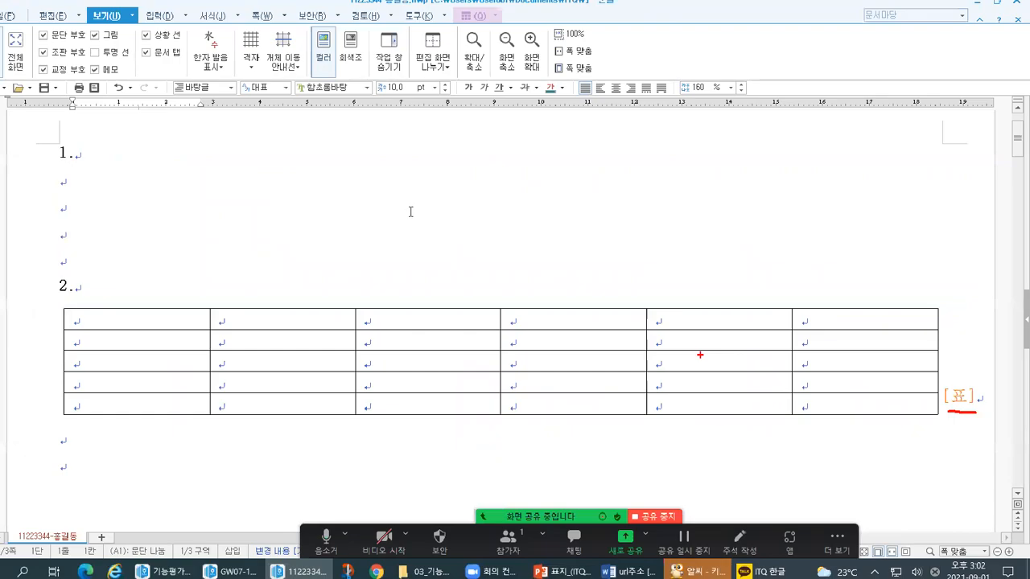
pyautogui.moveTo(37, 49)
pyautogui.mouseDown()
pyautogui.moveTo(42, 57)
pyautogui.moveTo(52, 45)
pyautogui.mouseUp()
pyautogui.moveTo(128, 122); pyautogui.dragTo(136, 133)
pyautogui.press('Escape')
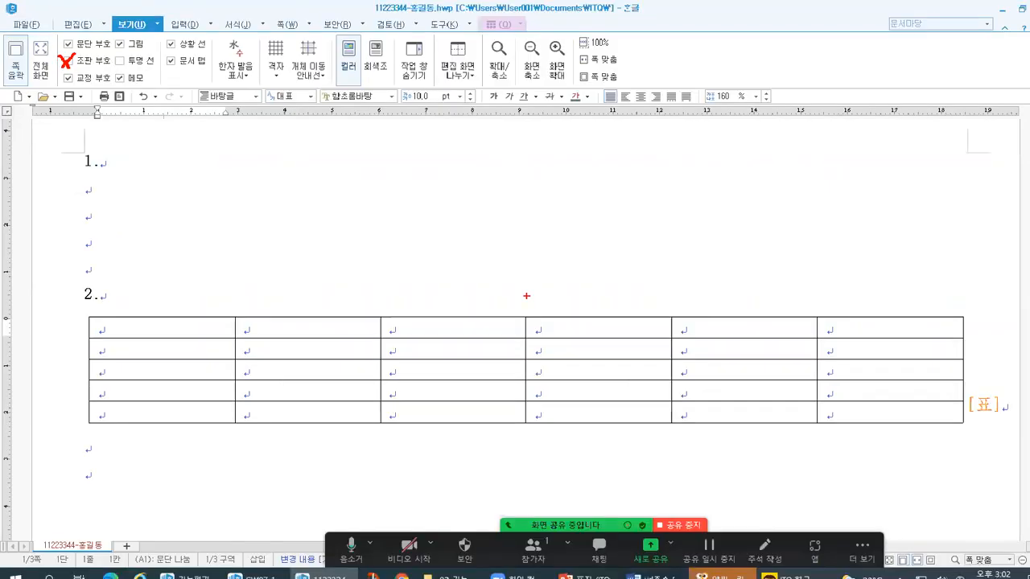
pyautogui.click(982, 396)
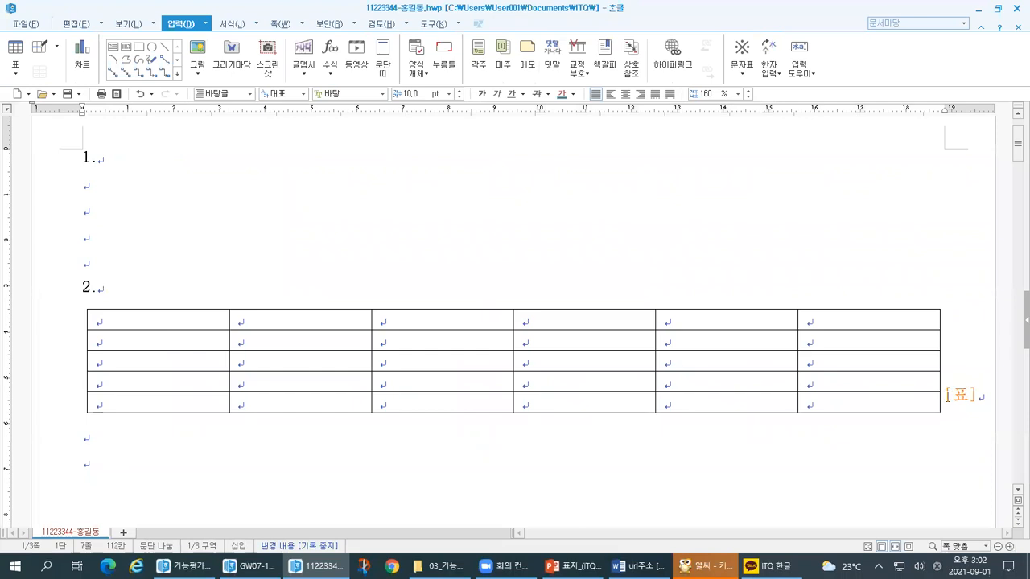
pyautogui.click(169, 299)
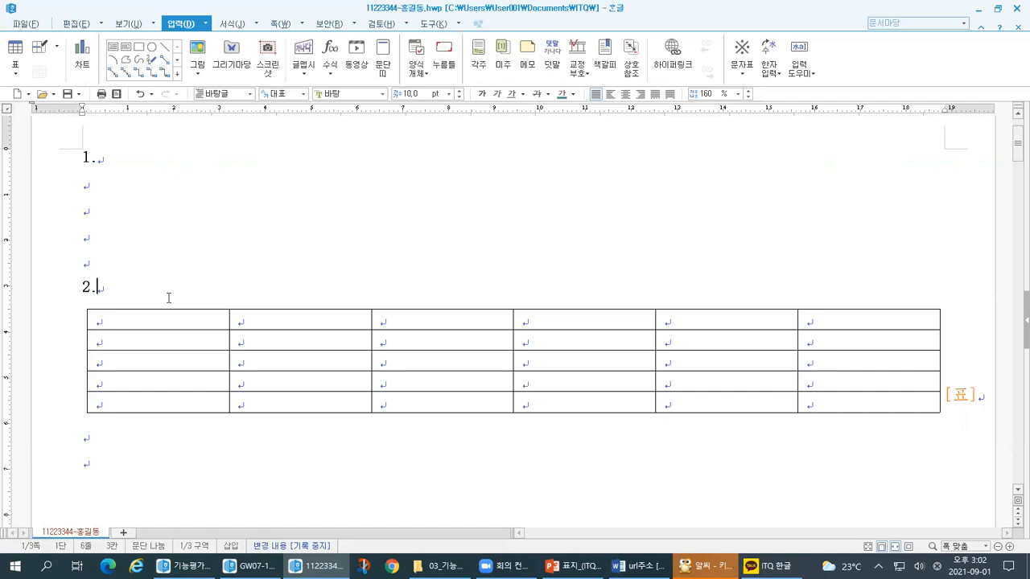
# Fill the table's first column from the header cell down with 구분, 개인, 사업자, 기타 and 국외.
pyautogui.moveTo(170, 317); pyautogui.dragTo(836, 417)
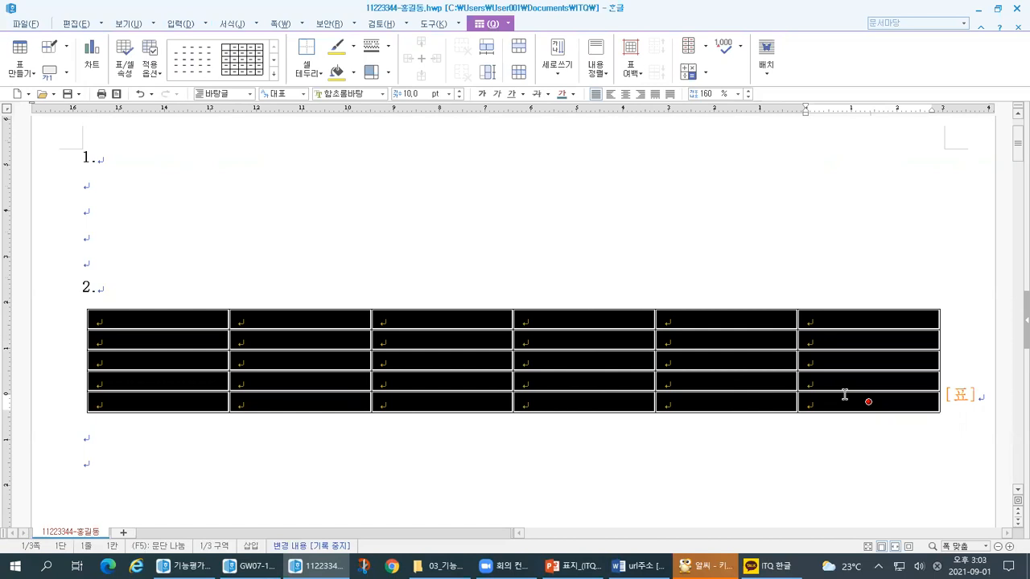
pyautogui.click(158, 319)
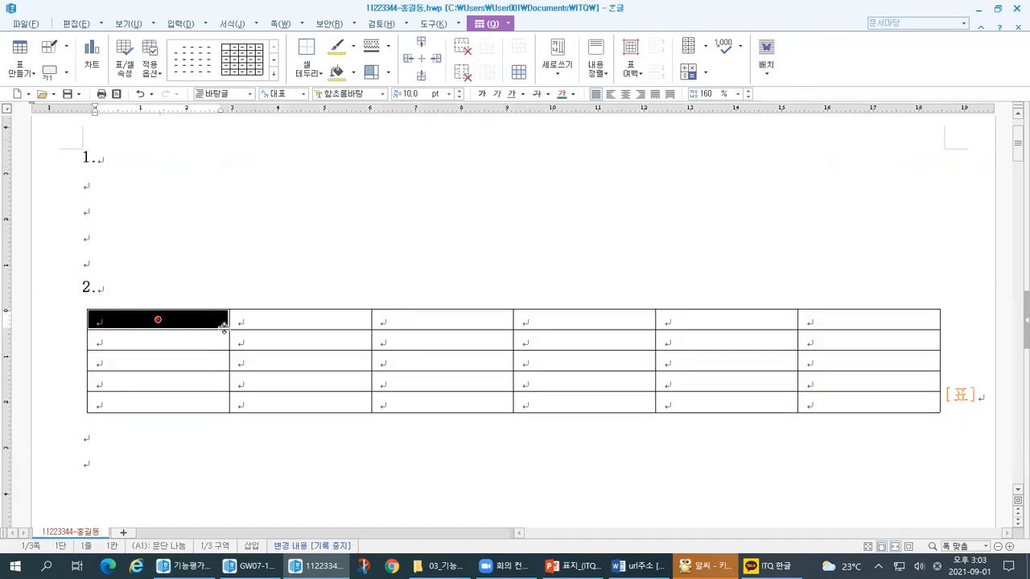
pyautogui.click(218, 317)
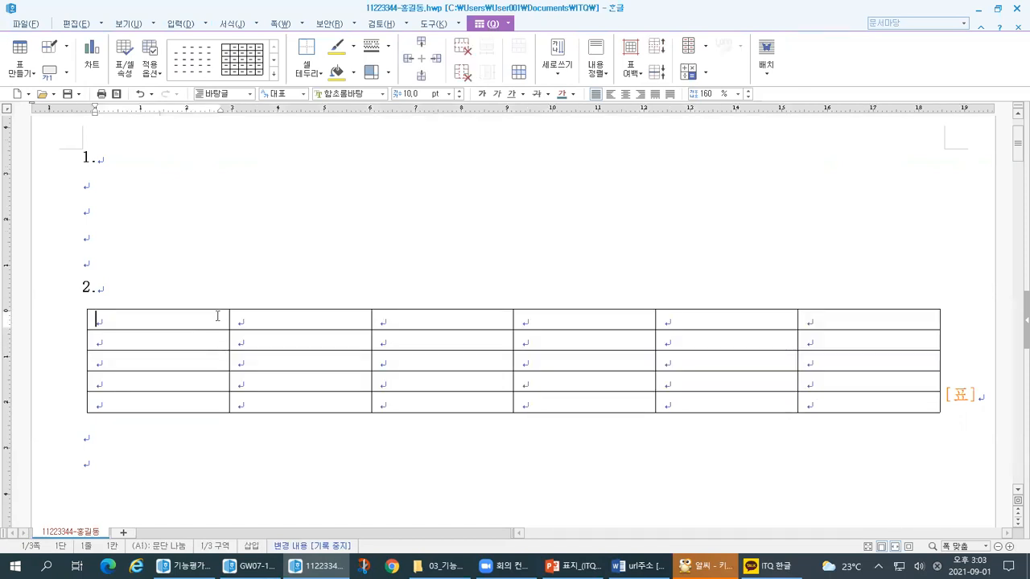
pyautogui.write('구분')
pyautogui.press('Down')
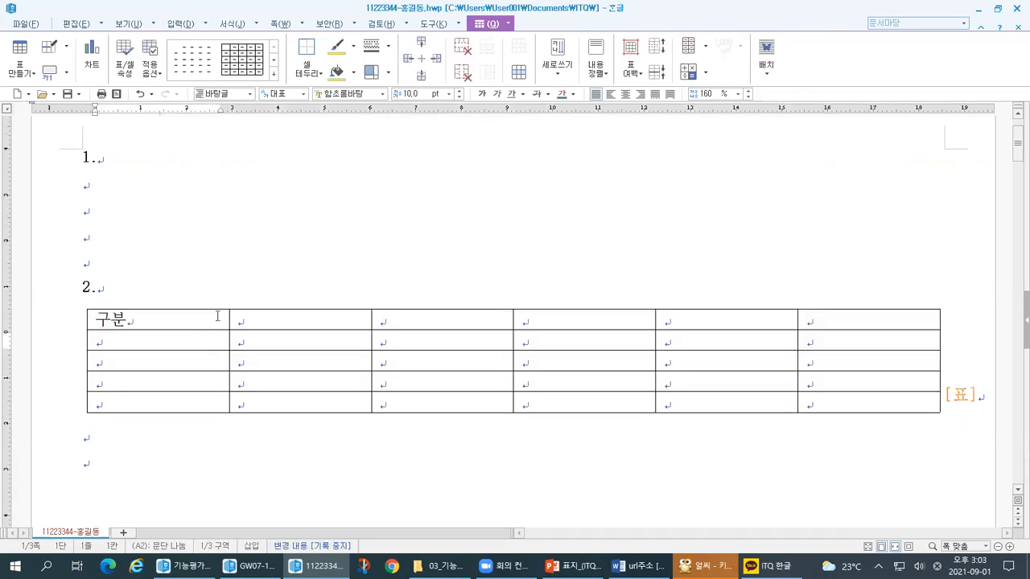
pyautogui.write('개인')
pyautogui.press('Down')
pyautogui.write('사업자')
pyautogui.press('Down')
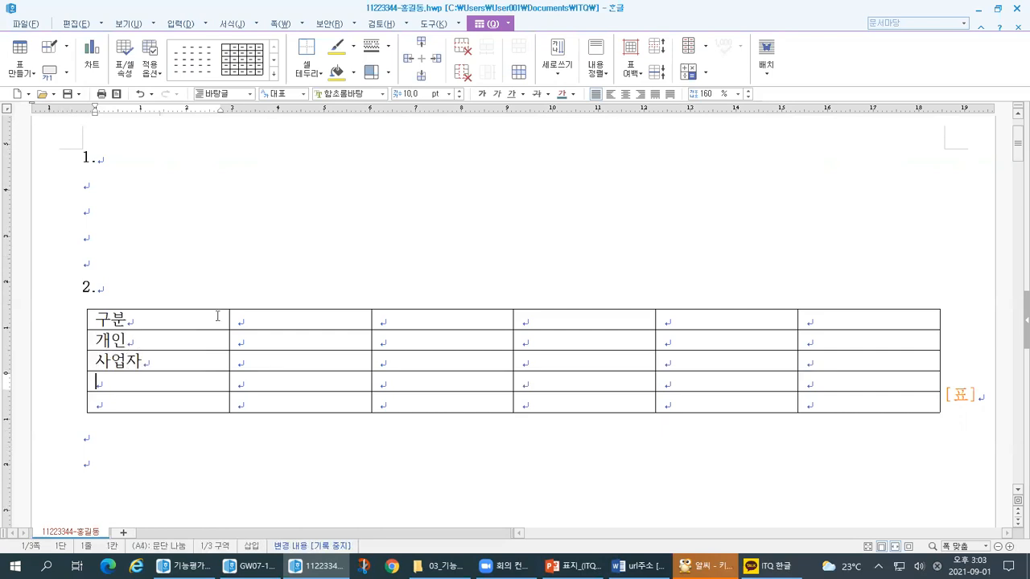
pyautogui.write('기타')
pyautogui.press('Down')
pyautogui.write('국오ㅣ')
# Complete the header row after 구분 with 2011년, 2012년, 2013년, 2014년 and 합계.
pyautogui.press('Up')
pyautogui.press('Right')
pyautogui.press('Right')
pyautogui.press('Up')
pyautogui.press('Up')
pyautogui.press('Left')
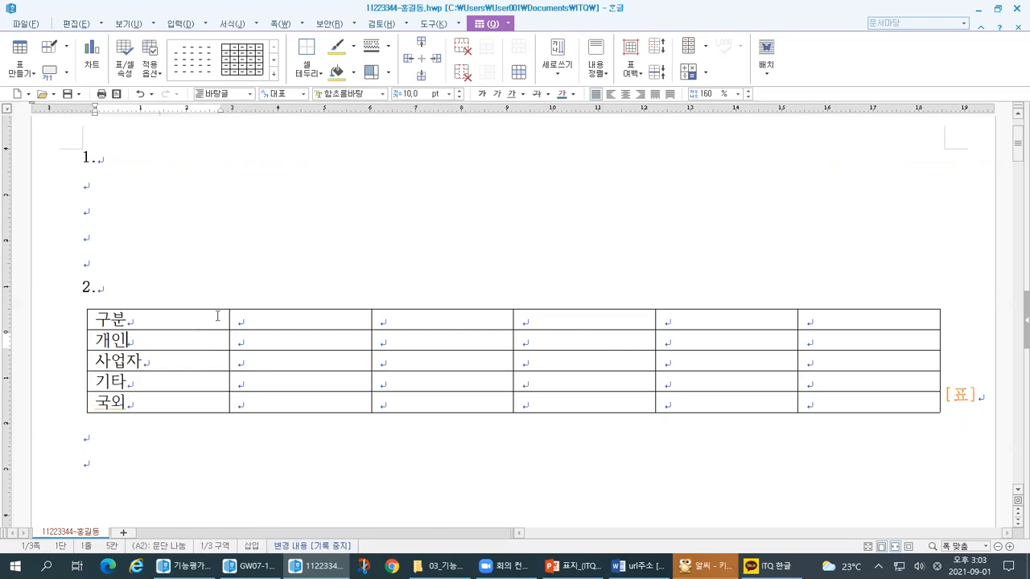
pyautogui.press('Up')
pyautogui.write('2011년')
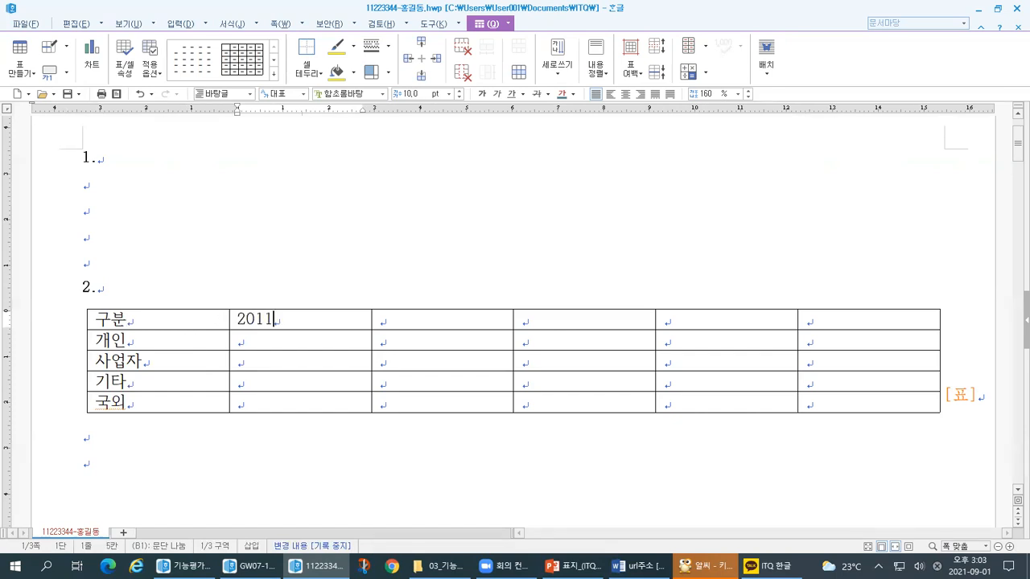
pyautogui.press('Tab')
pyautogui.write('20')
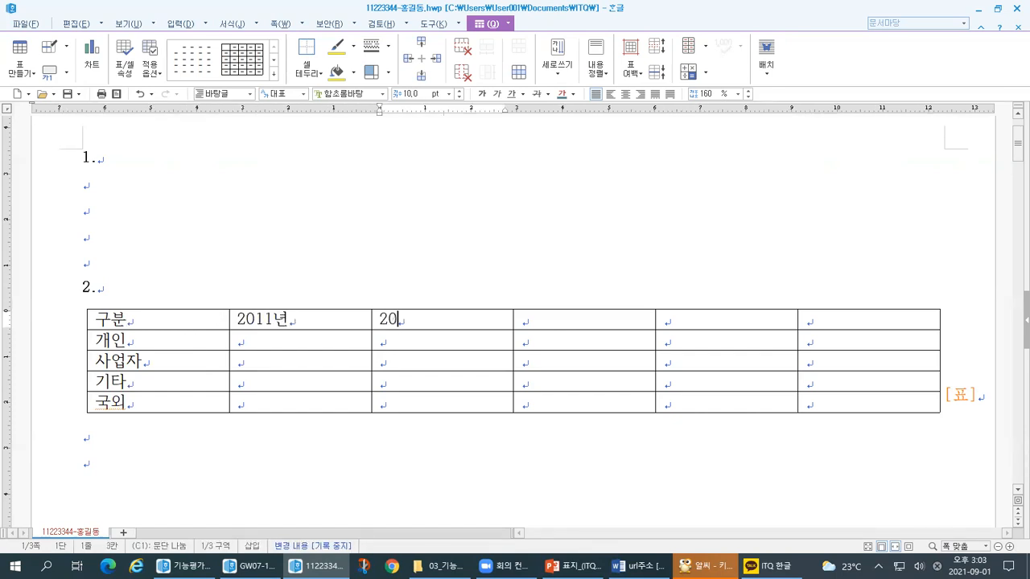
pyautogui.write('12ㄴㅕㄴ')
pyautogui.press('Tab')
pyautogui.write('2013년')
pyautogui.press('Tab')
pyautogui.write('2014년')
pyautogui.press('Tab')
pyautogui.write('합')
pyautogui.press('BackSpace')
pyautogui.press('BackSpace')
pyautogui.write('ㅏㅂ계')
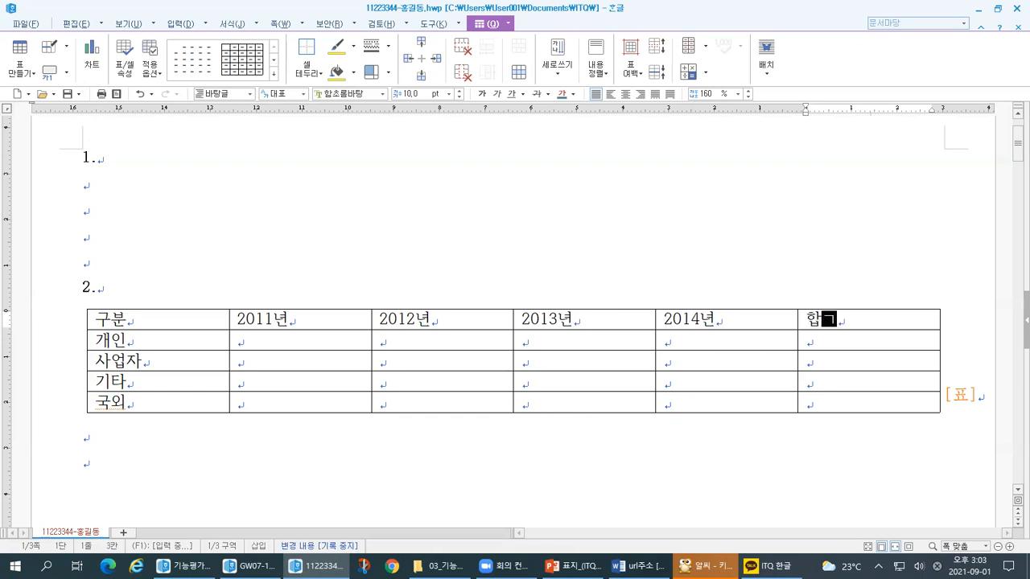
# Fill the 2011년 column with 1430, 920, 11940 and 91680 for the rows 개인 to 국외.
pyautogui.press('Down')
pyautogui.press('Left')
pyautogui.press('Left')
pyautogui.press('Left')
pyautogui.press('Left')
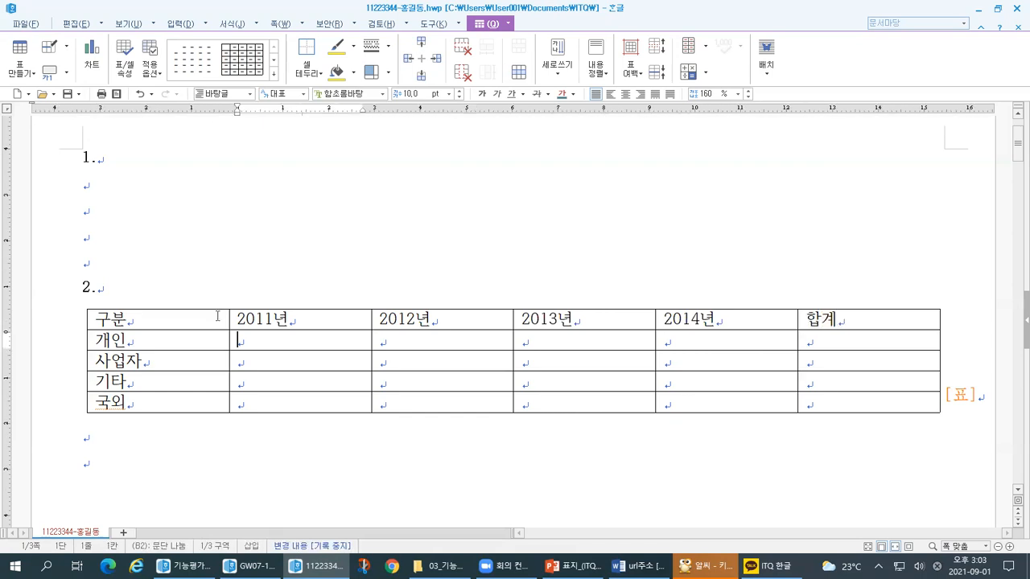
pyautogui.write('1430')
pyautogui.press('Down')
pyautogui.write('94')
pyautogui.press('BackSpace')
pyautogui.write('20')
pyautogui.press('Right')
pyautogui.press('Left')
pyautogui.press('Down')
pyautogui.write('11940')
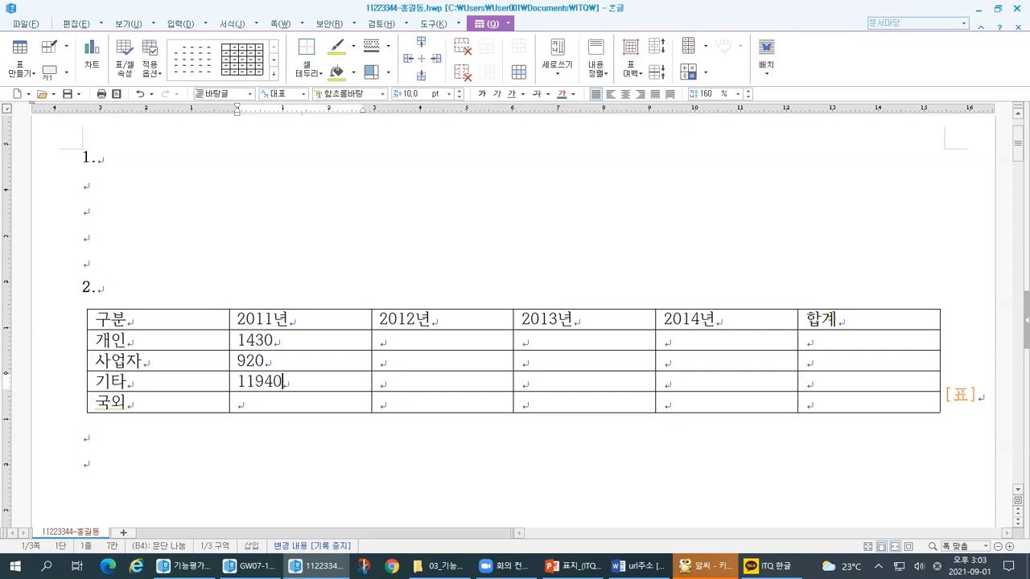
pyautogui.press('Down')
pyautogui.write('91680')
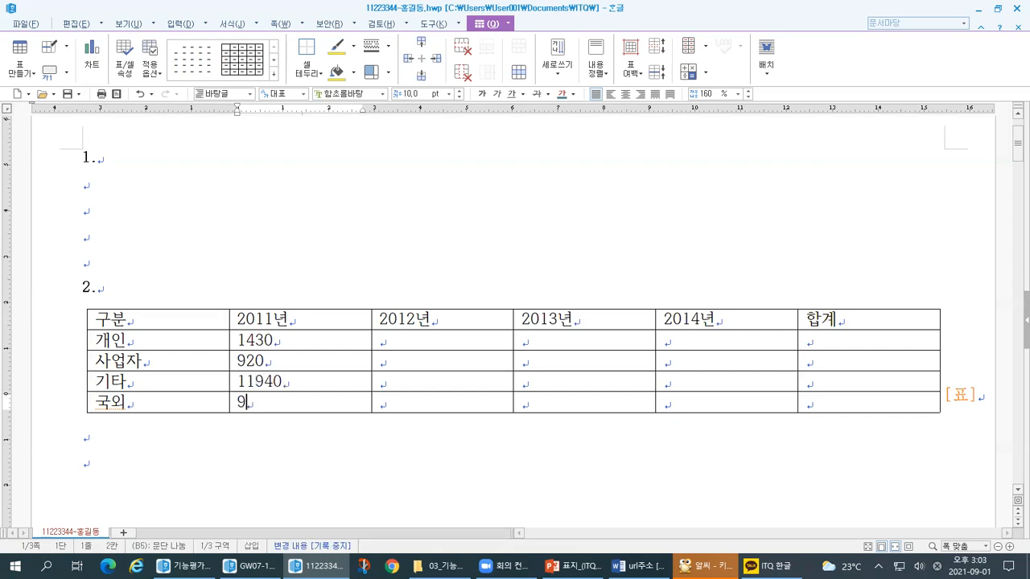
# Fill the 2012년 column with 1550, 9280, 7710 and 99100 for the rows 개인 to 국외.
pyautogui.press('Right')
pyautogui.press('Up')
pyautogui.press('Up')
pyautogui.press('Up')
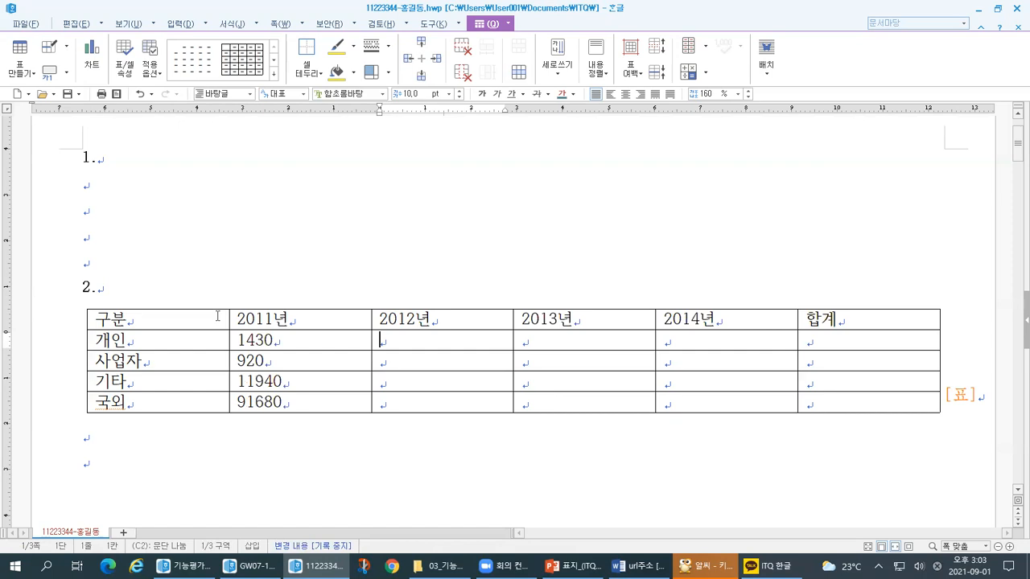
pyautogui.write('1550')
pyautogui.press('Down')
pyautogui.write('9280')
pyautogui.press('Down')
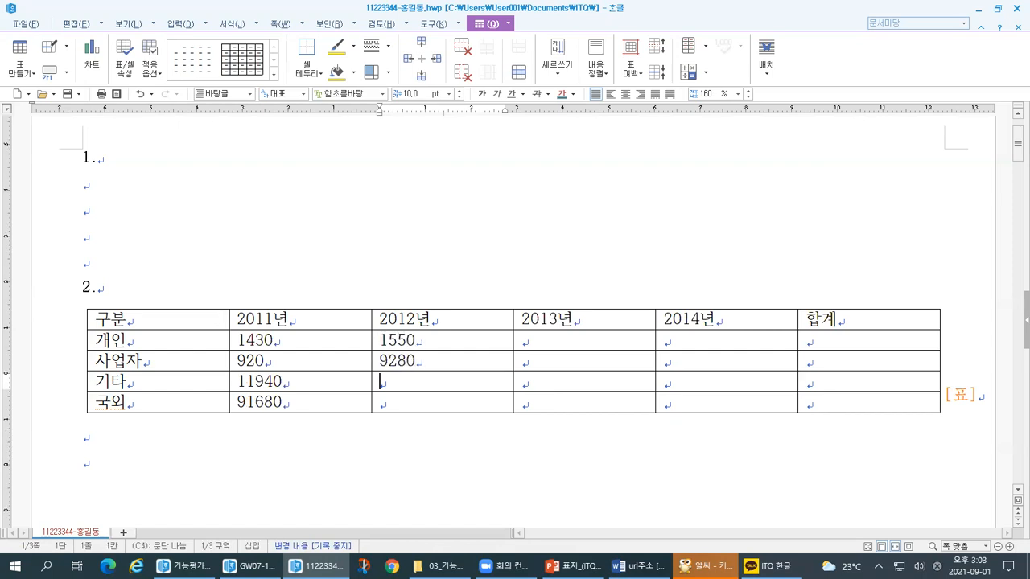
pyautogui.write('7710')
pyautogui.press('Down')
pyautogui.write('99100')
# Fill the 2013년 column with 8590, 10190, 7530 and 97230 for the rows 개인 to 국외.
pyautogui.press('Up')
pyautogui.press('Right')
pyautogui.press('Up')
pyautogui.press('Up')
pyautogui.write('8590')
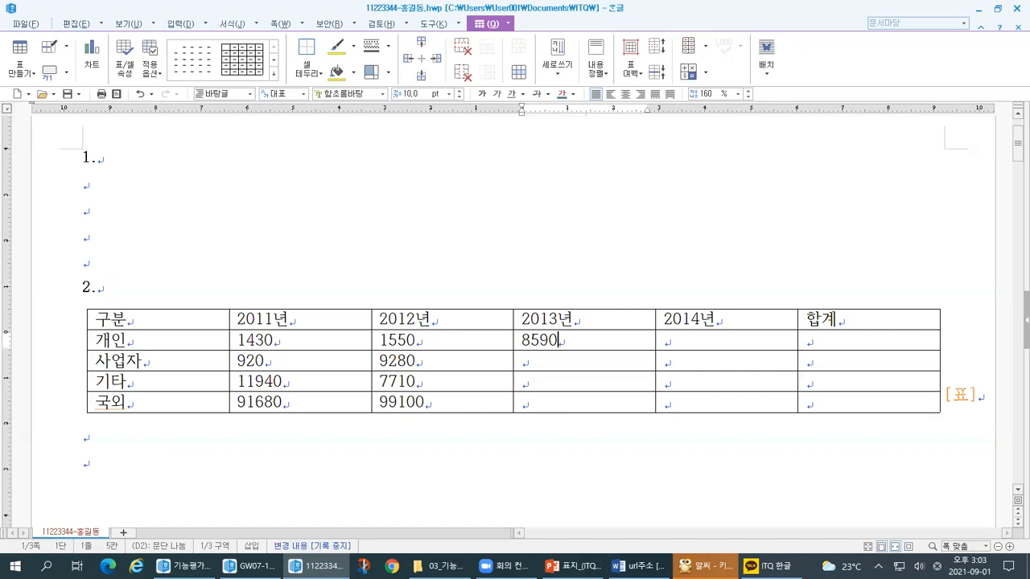
pyautogui.press('Down')
pyautogui.write('10198')
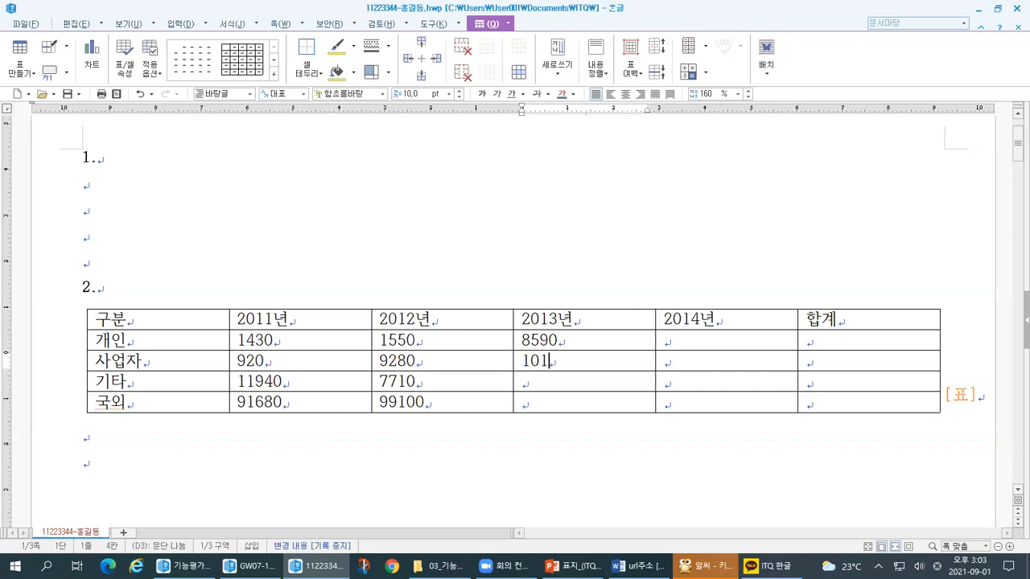
pyautogui.press('BackSpace')
pyautogui.write('0')
pyautogui.press('Down')
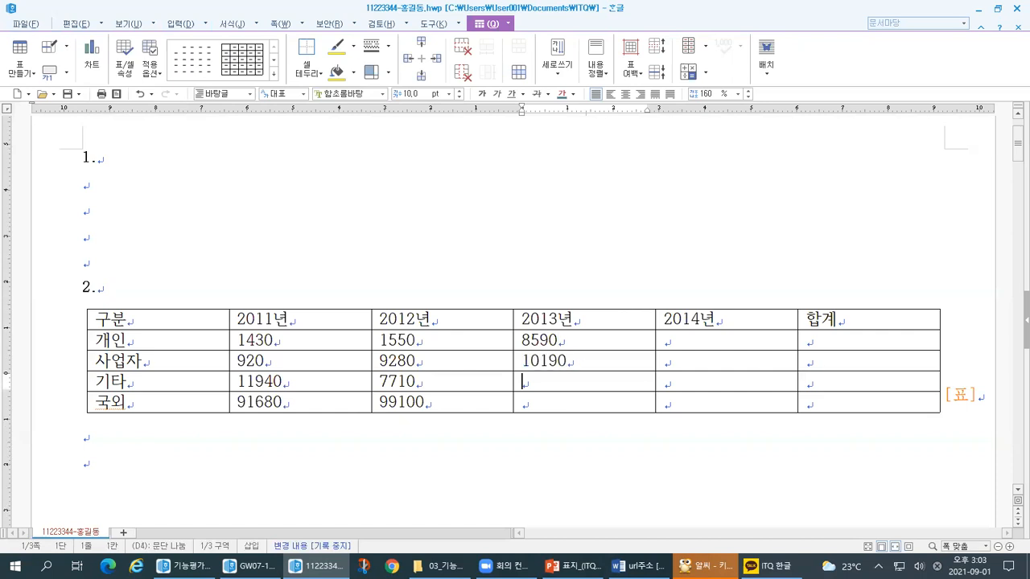
pyautogui.write('7530')
pyautogui.press('Down')
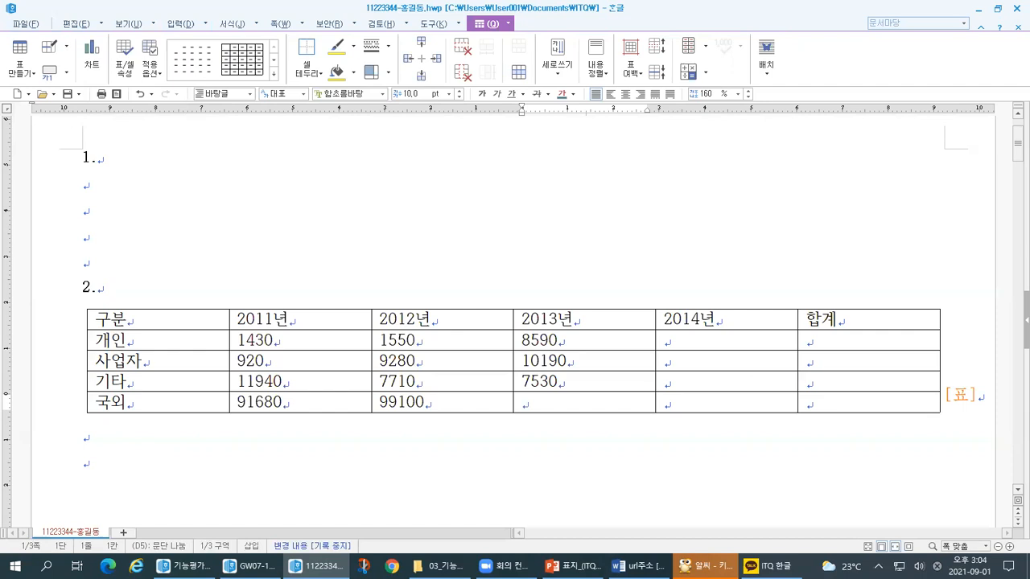
pyautogui.moveTo(184, 321); pyautogui.dragTo(879, 415)
pyautogui.click(593, 491)
pyautogui.click(554, 408)
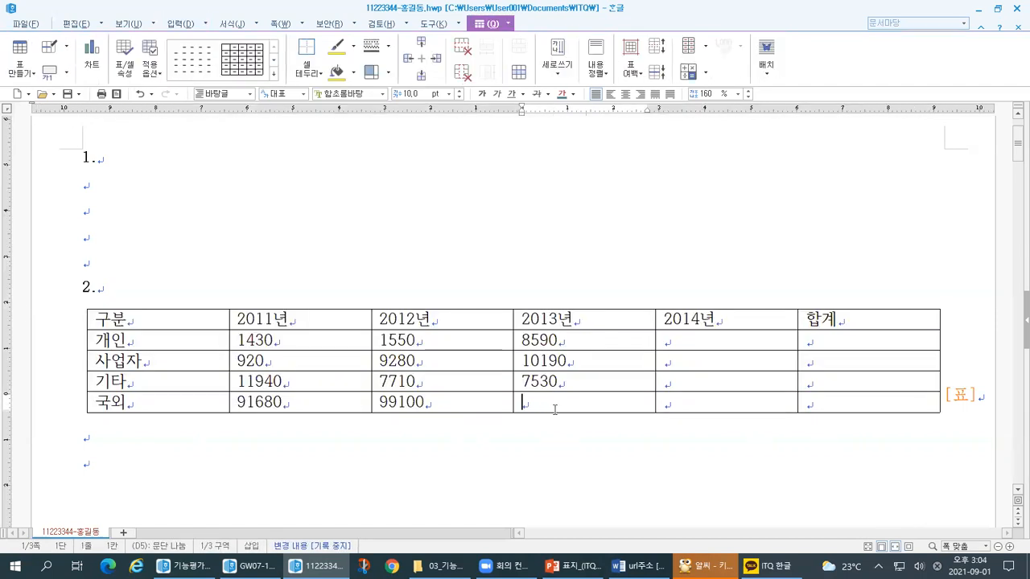
pyautogui.write('97230')
# Fill the 2014년 column with 11480, 23330, 1690 and 86150 for the rows 개인 to 국외.
pyautogui.press('Tab')
pyautogui.press('Up')
pyautogui.press('Up')
pyautogui.press('Up')
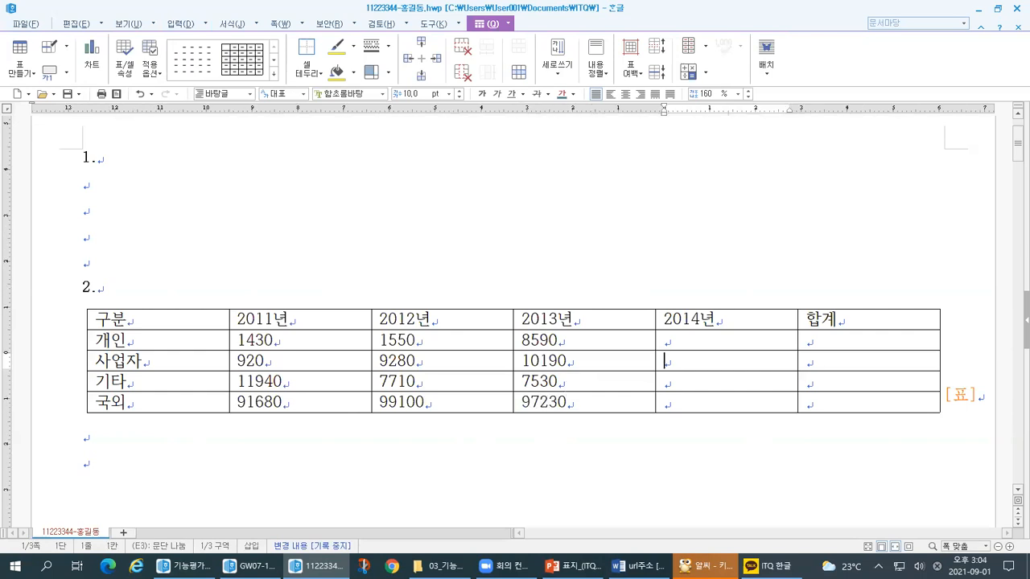
pyautogui.write('2')
pyautogui.press('BackSpace')
pyautogui.write('11480')
pyautogui.press('Down')
pyautogui.write('23330')
pyautogui.press('Down')
pyautogui.press('Left')
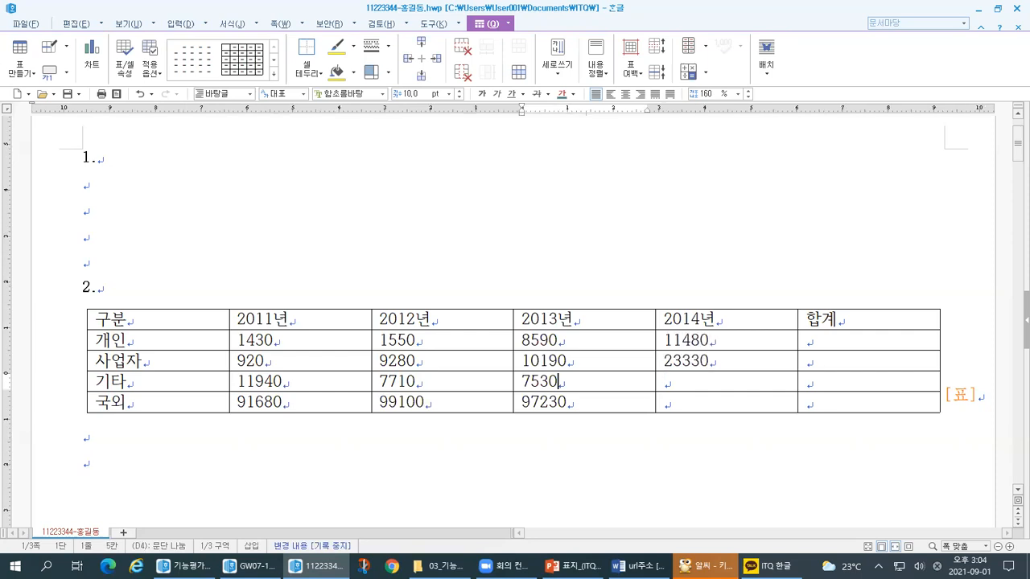
pyautogui.press('Right')
pyautogui.write('1690')
pyautogui.press('Down')
pyautogui.write('86150')
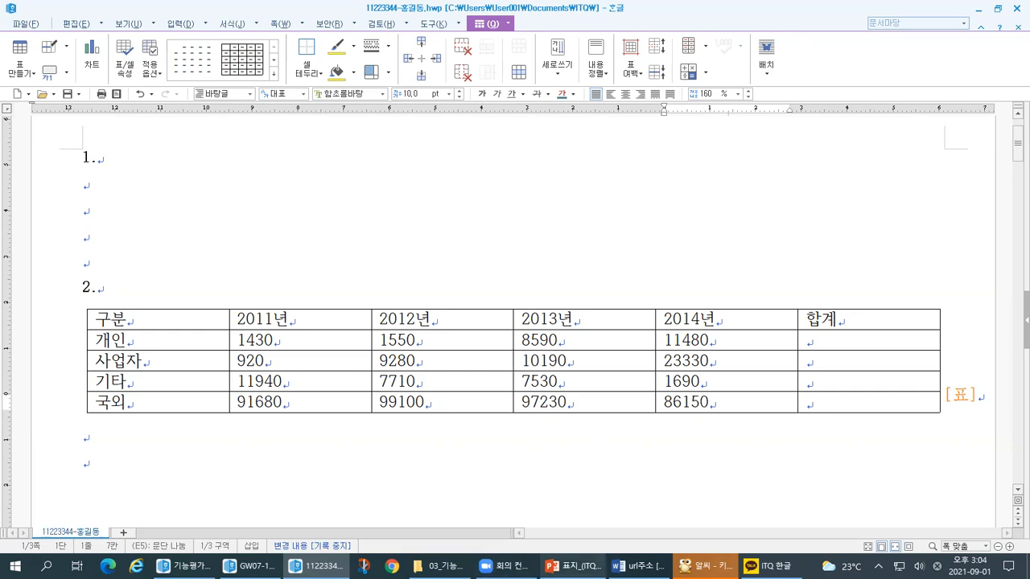
# Switch to the PowerPoint presentation and review the 표 작성하기 item in the 학습목표 list.
pyautogui.click(578, 566)
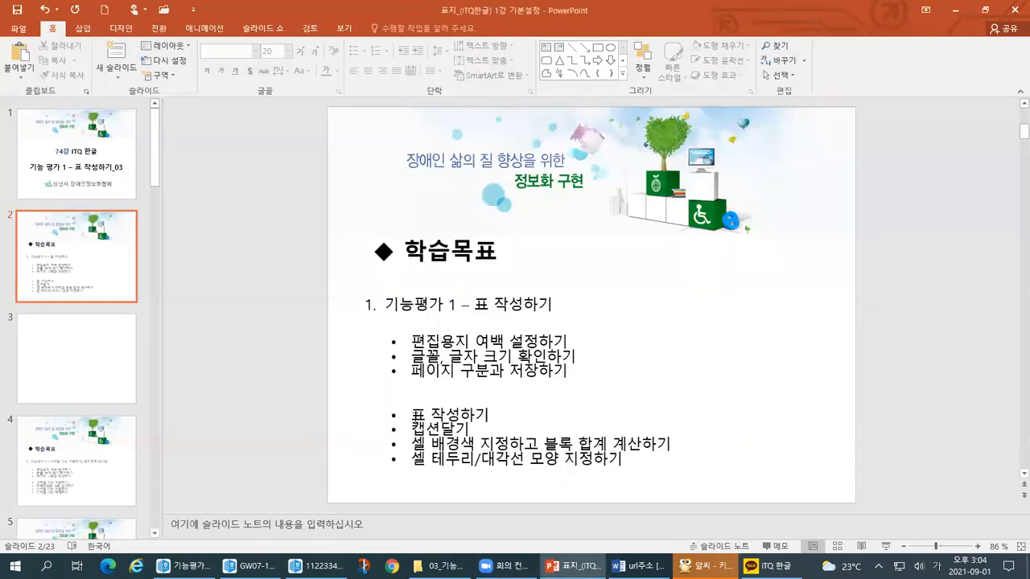
pyautogui.moveTo(411, 415); pyautogui.dragTo(492, 415)
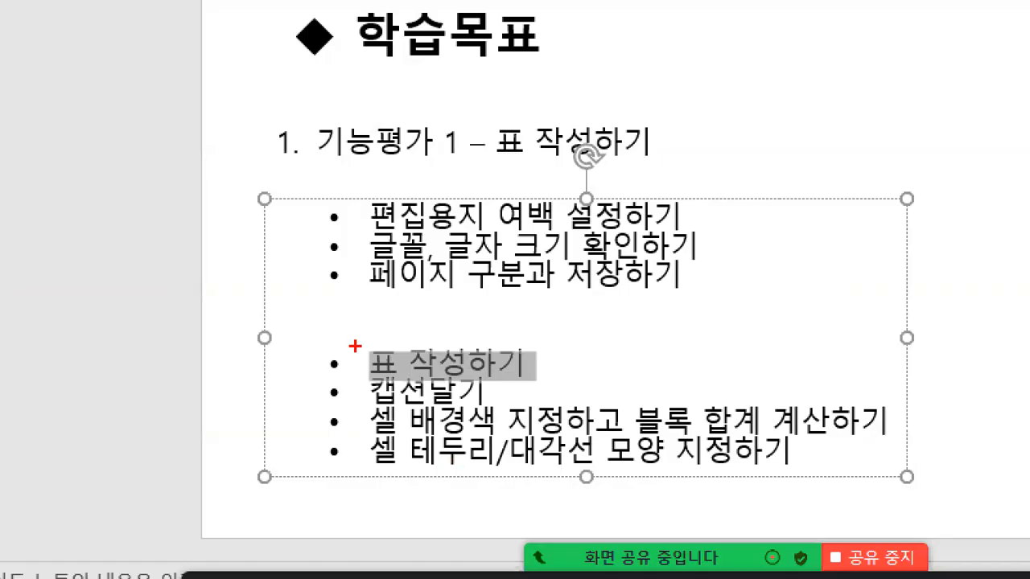
pyautogui.moveTo(404, 407); pyautogui.dragTo(417, 405)
# Switch to the question document in Hangul and examine condition (1) under 표 조건 for the whole table's font and size.
pyautogui.hotkey('alt', 'Tab')
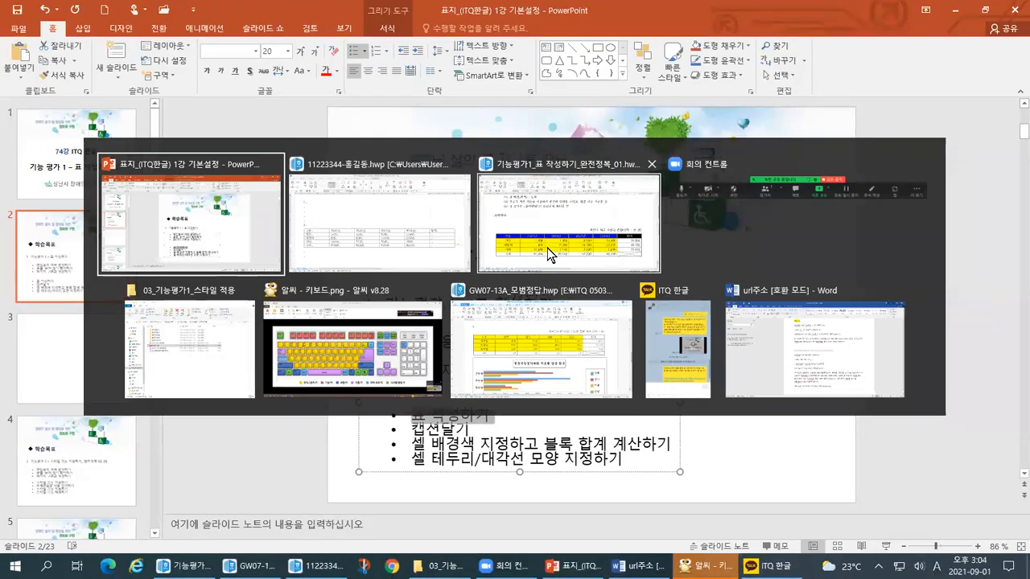
pyautogui.click(547, 248)
pyautogui.scroll(5, 404, 306)
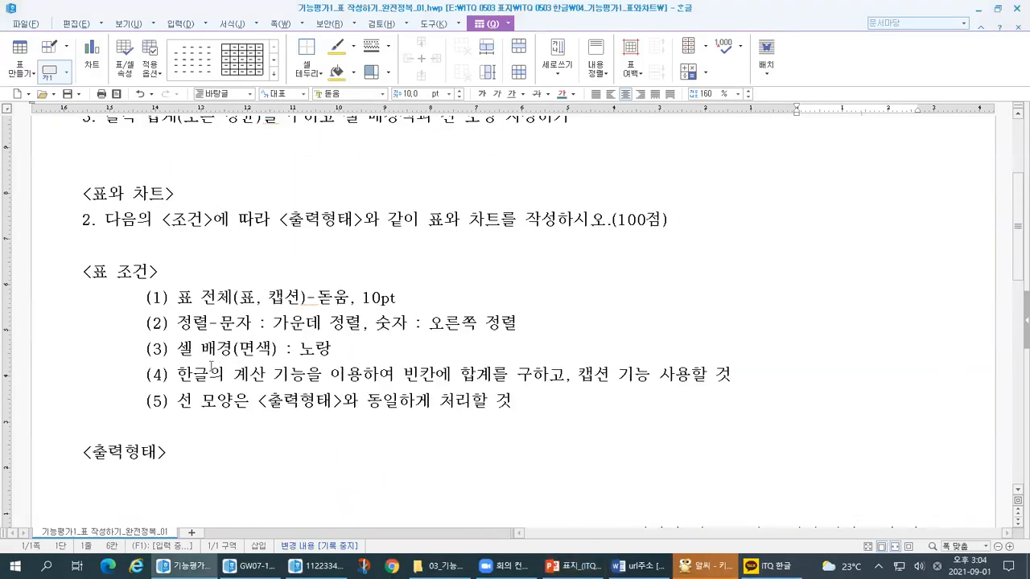
pyautogui.moveTo(81, 168)
pyautogui.mouseDown()
pyautogui.moveTo(75, 394)
pyautogui.moveTo(107, 435)
pyautogui.moveTo(532, 447)
pyautogui.moveTo(950, 399)
pyautogui.moveTo(777, 158)
pyautogui.moveTo(307, 152)
pyautogui.moveTo(83, 165)
pyautogui.moveTo(126, 169)
pyautogui.mouseUp()
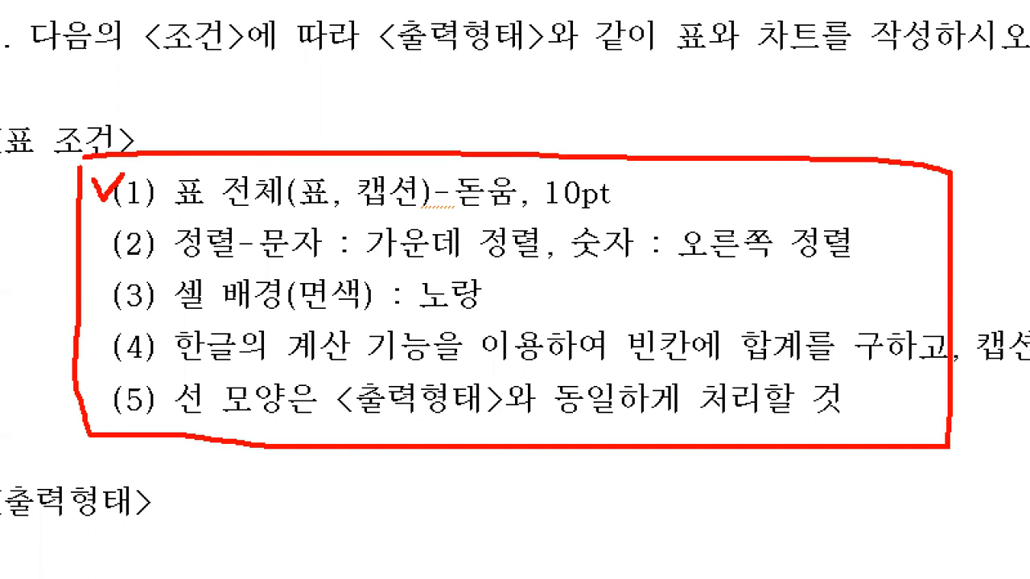
pyautogui.moveTo(177, 212); pyautogui.dragTo(341, 213)
pyautogui.moveTo(459, 214); pyautogui.dragTo(613, 216)
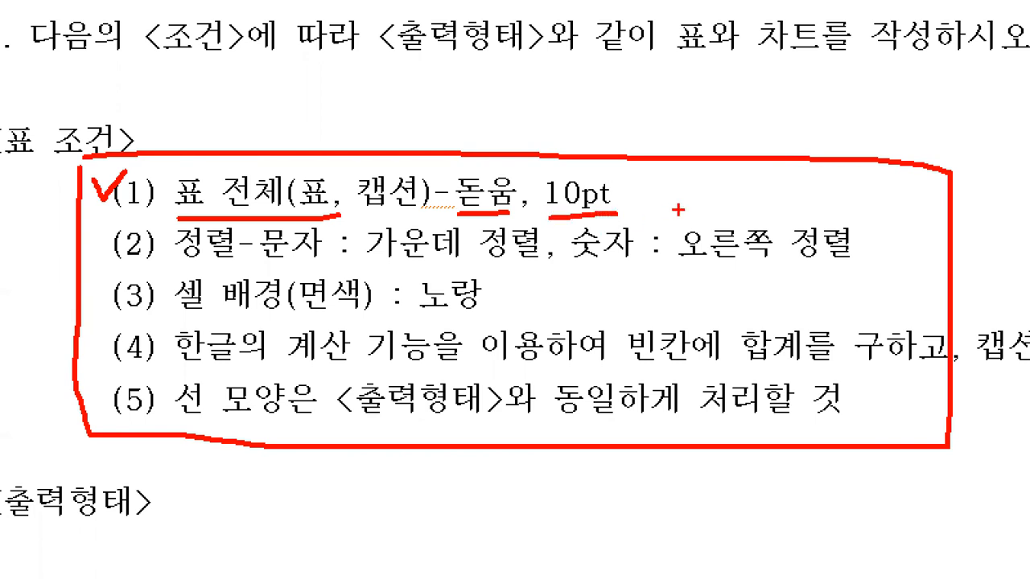
# Finish checking condition (1), switch back to the answer document and select all cells of the table under number 2.
pyautogui.moveTo(645, 186); pyautogui.dragTo(683, 168)
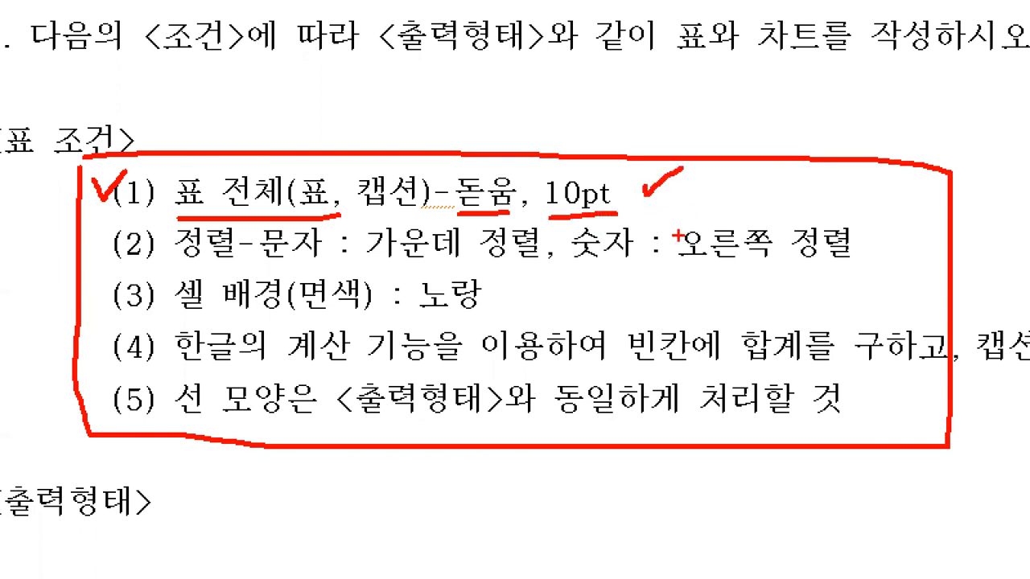
pyautogui.press('Escape')
pyautogui.hotkey('alt', 'Tab')
pyautogui.hotkey('alt', 'Tab')
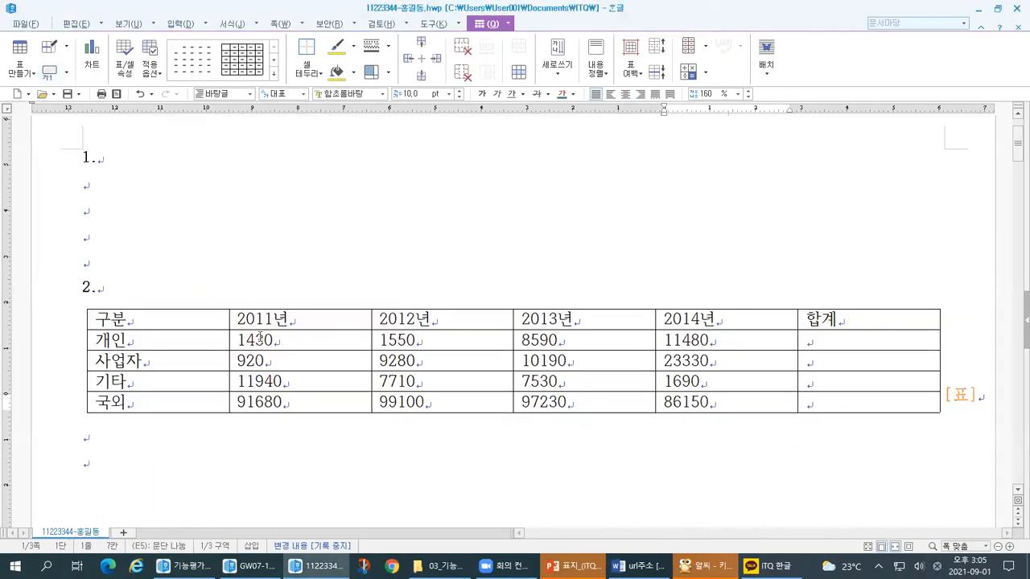
pyautogui.click(204, 319)
pyautogui.moveTo(168, 324); pyautogui.dragTo(843, 402)
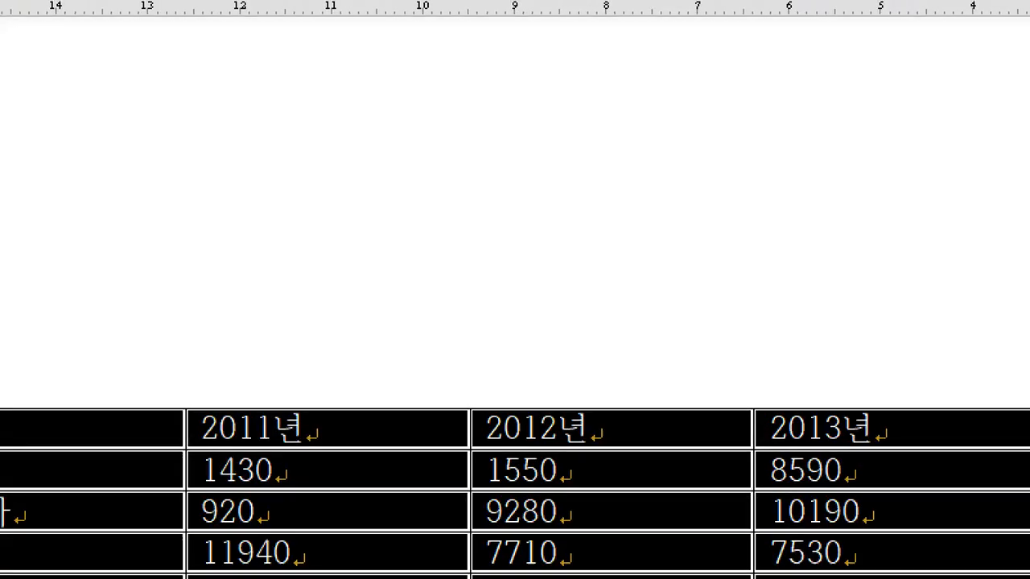
# Examine where the font and size settings are available for formatting the selected table while its table tools are active.
pyautogui.click(258, 18)
pyautogui.moveTo(91, 223)
pyautogui.mouseDown()
pyautogui.moveTo(628, 236)
pyautogui.moveTo(874, 165)
pyautogui.moveTo(187, 159)
pyautogui.moveTo(131, 240)
pyautogui.mouseUp()
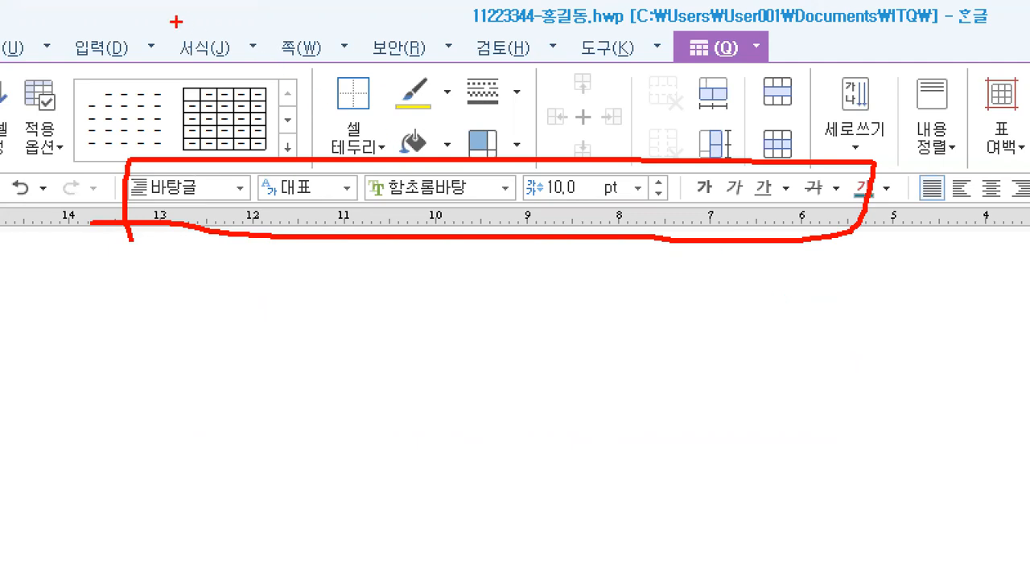
pyautogui.moveTo(176, 23); pyautogui.dragTo(227, 11)
pyautogui.moveTo(321, 77); pyautogui.dragTo(241, 117)
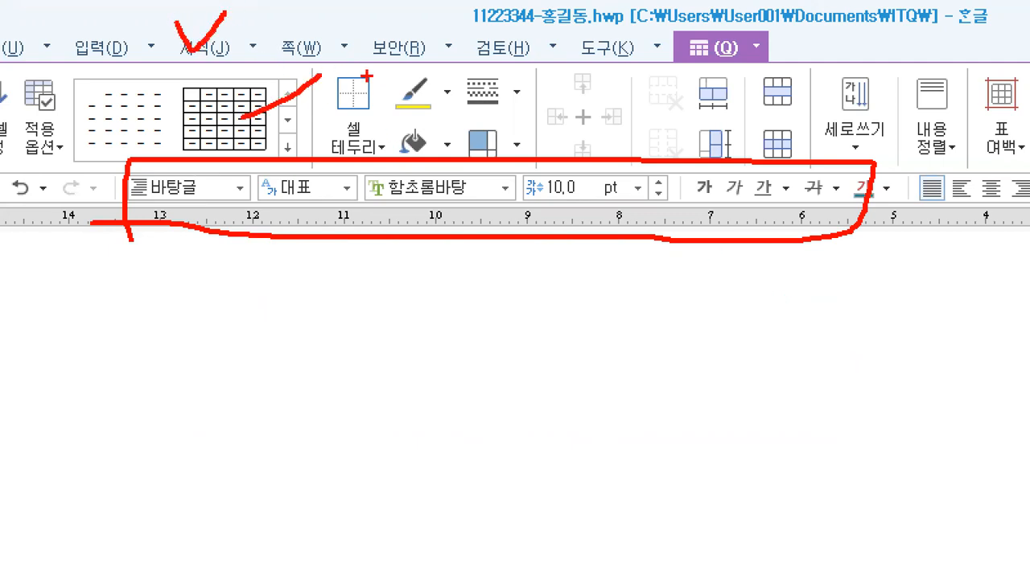
pyautogui.moveTo(367, 79); pyautogui.dragTo(306, 131)
pyautogui.moveTo(459, 88); pyautogui.dragTo(412, 122)
pyautogui.moveTo(524, 93); pyautogui.dragTo(495, 125)
pyautogui.moveTo(640, 79); pyautogui.dragTo(586, 130)
pyautogui.moveTo(732, 80); pyautogui.dragTo(680, 130)
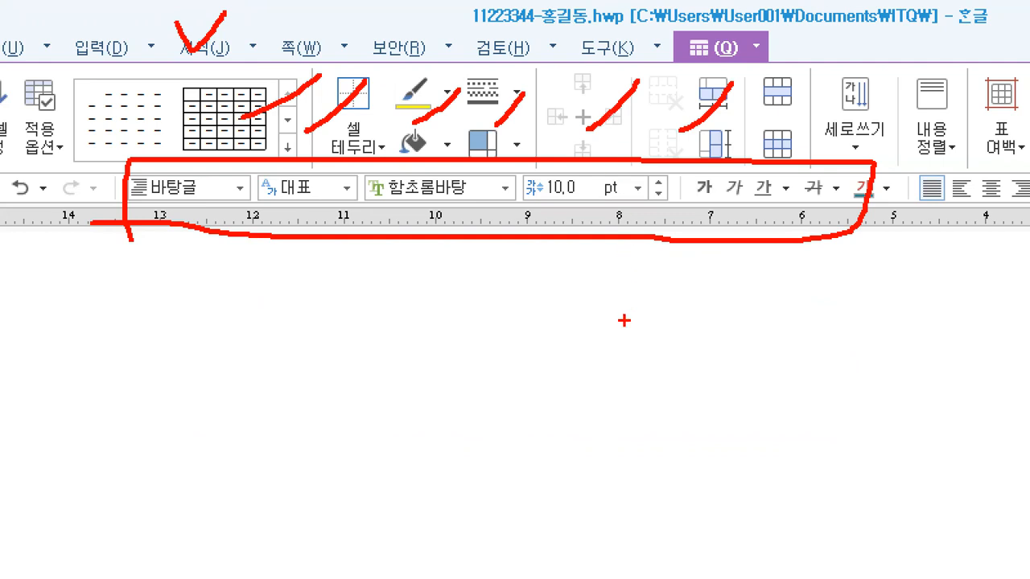
pyautogui.press('Escape')
pyautogui.hotkey('ctrl', '1')
pyautogui.click(341, 1)
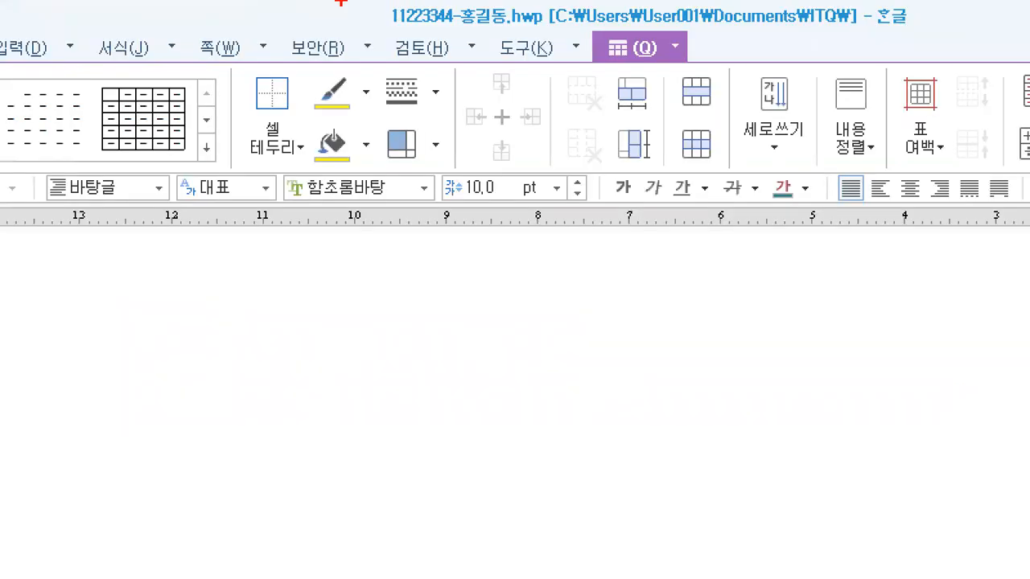
pyautogui.moveTo(127, 28); pyautogui.dragTo(151, 22)
pyautogui.moveTo(130, 164)
pyautogui.mouseDown()
pyautogui.moveTo(185, 228)
pyautogui.moveTo(940, 215)
pyautogui.moveTo(346, 167)
pyautogui.moveTo(113, 165)
pyautogui.mouseUp()
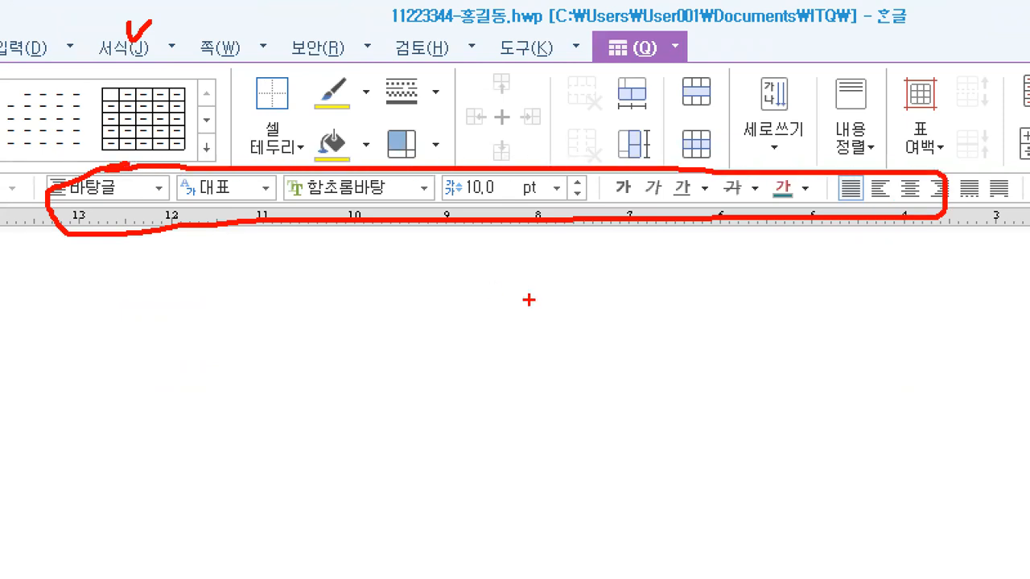
pyautogui.moveTo(393, 173); pyautogui.dragTo(424, 171)
pyautogui.press('Escape')
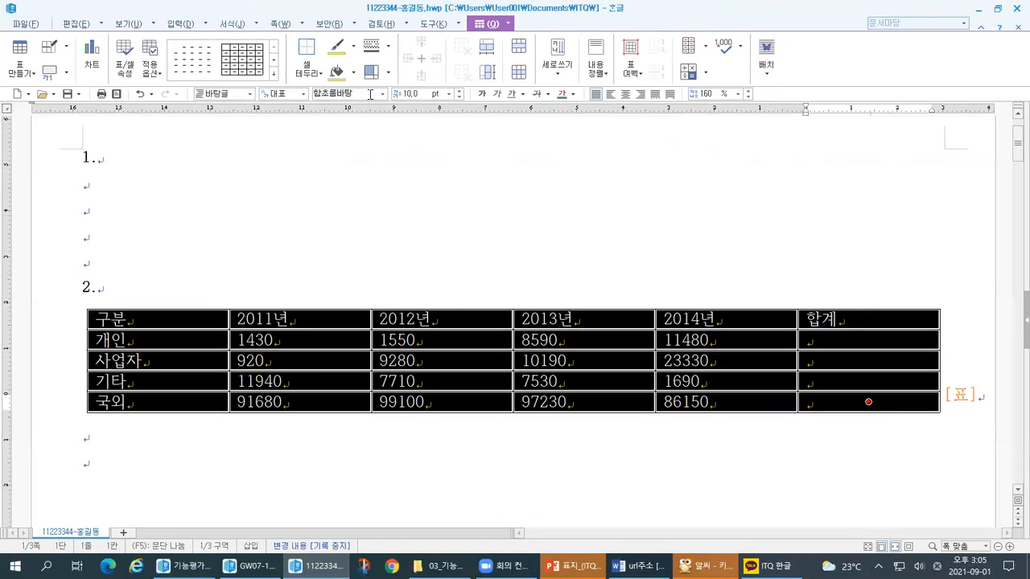
# Set the font of the whole table to 돋움 and check that its size is 10 pt.
pyautogui.click(369, 94)
pyautogui.write('돋움')
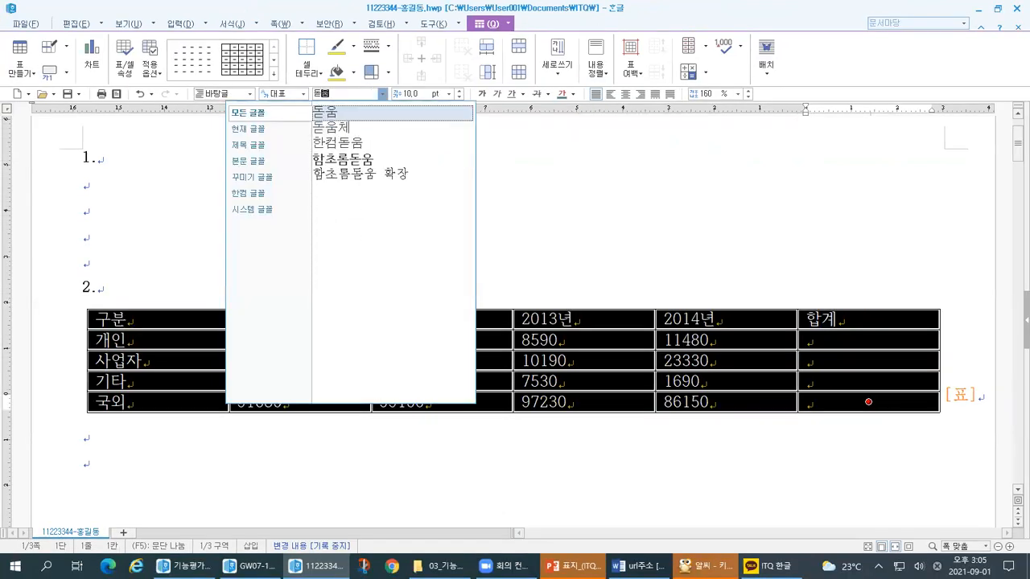
pyautogui.press('Return')
pyautogui.hotkey('ctrl', '1')
pyautogui.moveTo(392, 100); pyautogui.dragTo(421, 100)
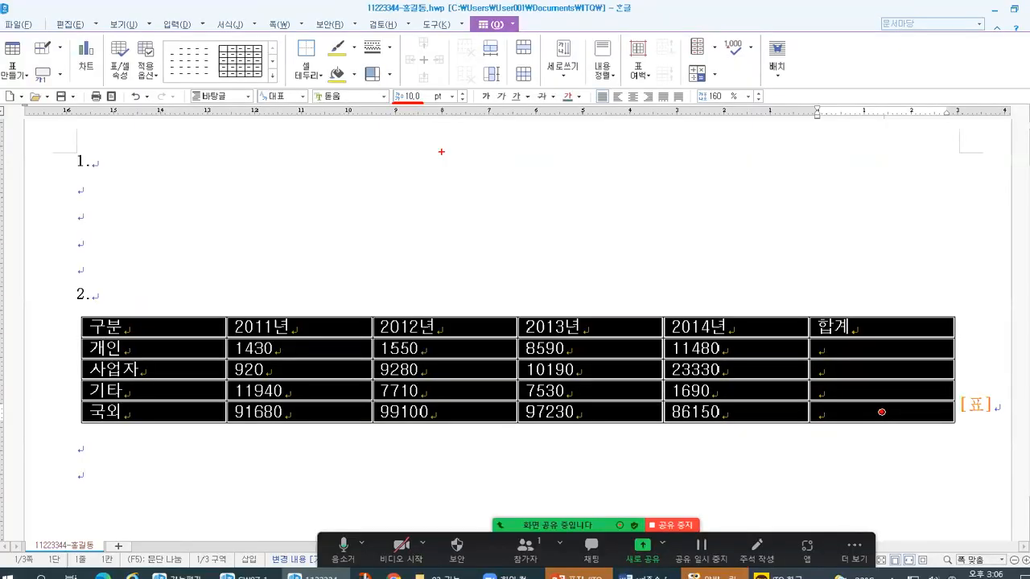
# Switch to the question document and examine condition (2) under 표 조건 for the alignment of text and numbers.
pyautogui.hotkey('alt', 'Tab')
pyautogui.click(386, 188)
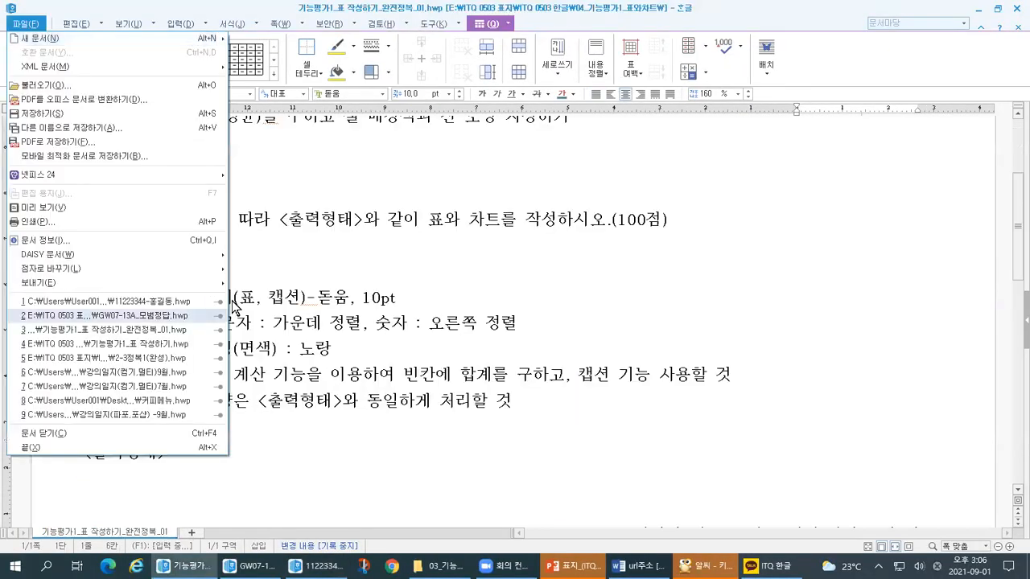
pyautogui.click(232, 306)
pyautogui.moveTo(148, 326); pyautogui.dragTo(517, 323)
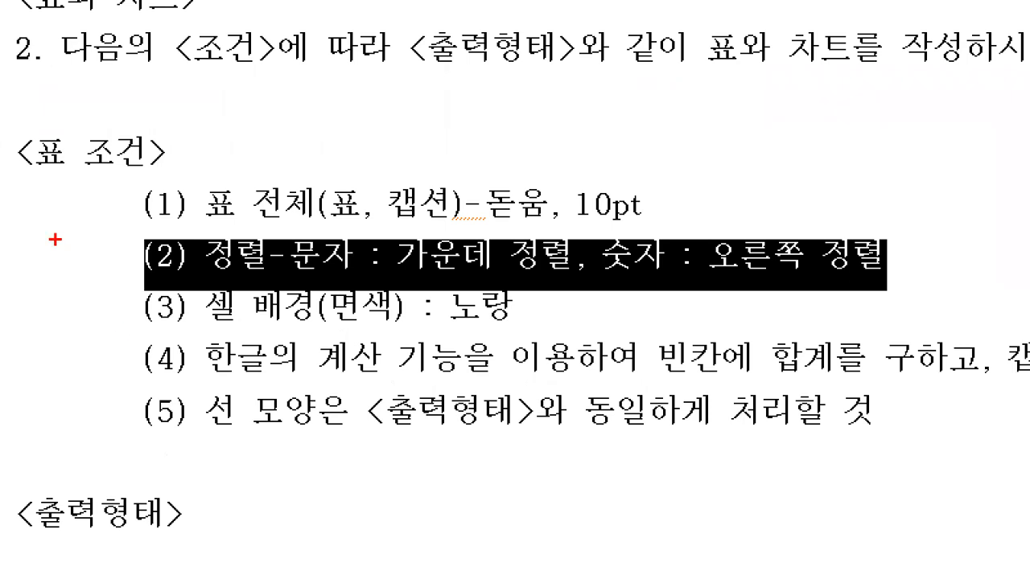
pyautogui.moveTo(108, 194)
pyautogui.mouseDown()
pyautogui.moveTo(123, 211)
pyautogui.moveTo(151, 182)
pyautogui.mouseUp()
pyautogui.moveTo(492, 217); pyautogui.dragTo(600, 212)
pyautogui.moveTo(668, 193); pyautogui.dragTo(658, 219)
pyautogui.moveTo(106, 248)
pyautogui.mouseDown()
pyautogui.moveTo(117, 270)
pyautogui.moveTo(131, 244)
pyautogui.mouseUp()
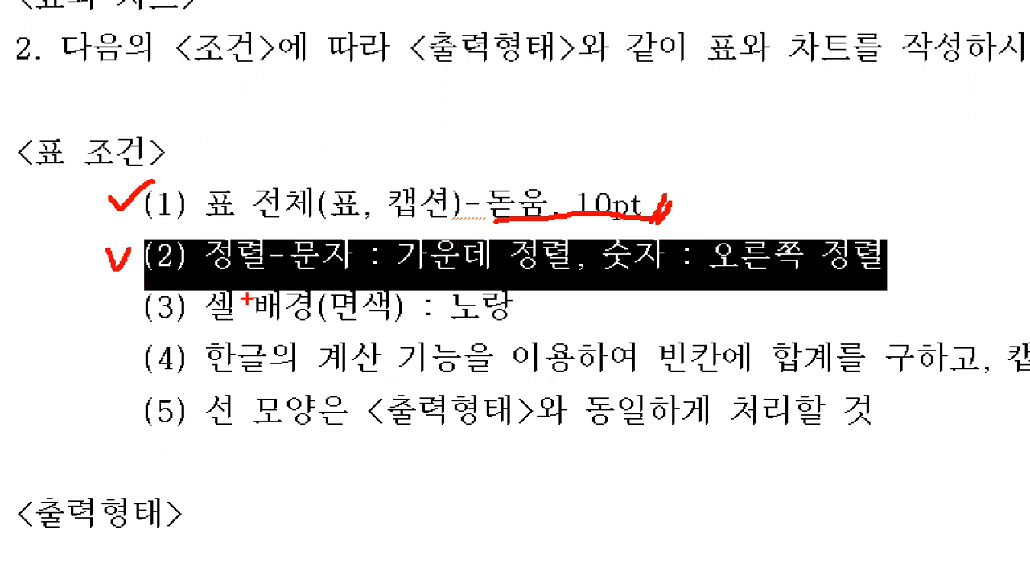
pyautogui.moveTo(207, 280); pyautogui.dragTo(889, 279)
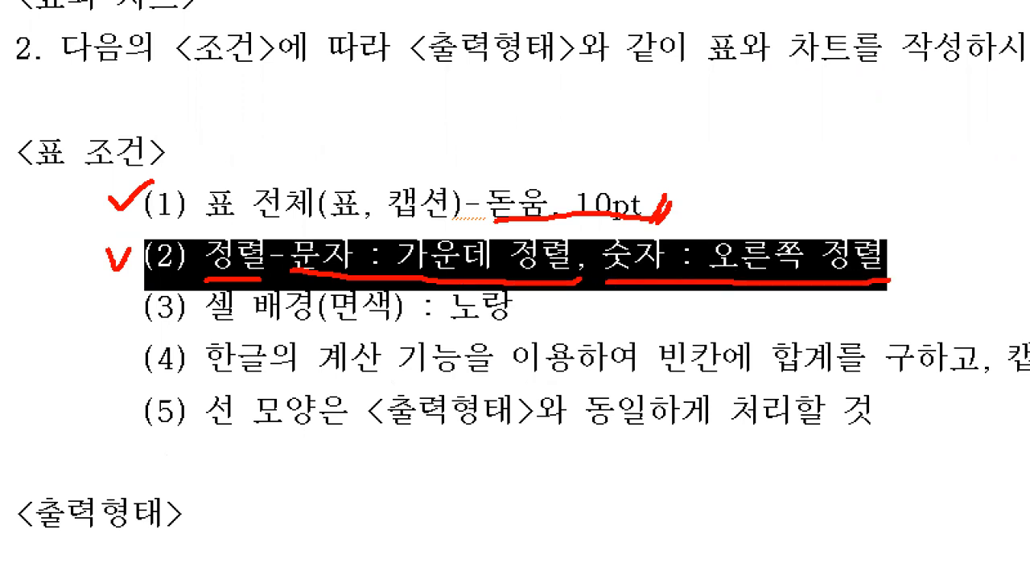
pyautogui.moveTo(894, 219); pyautogui.dragTo(923, 216)
# Switch back to the answer document and trial-select the table's text cells and number cells separately.
pyautogui.hotkey('alt', 'Tab')
pyautogui.hotkey('alt', 'Tab')
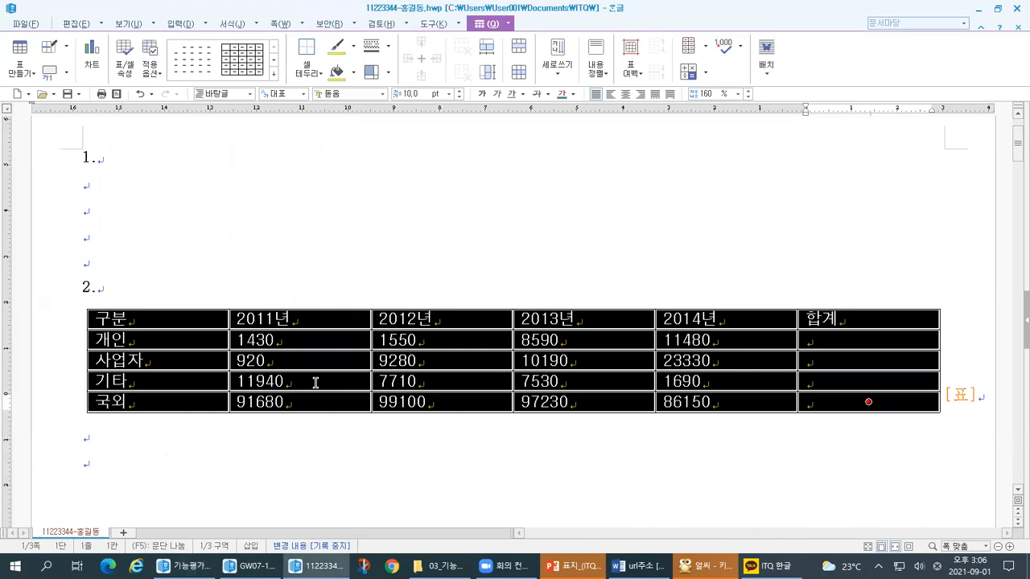
pyautogui.click(158, 319)
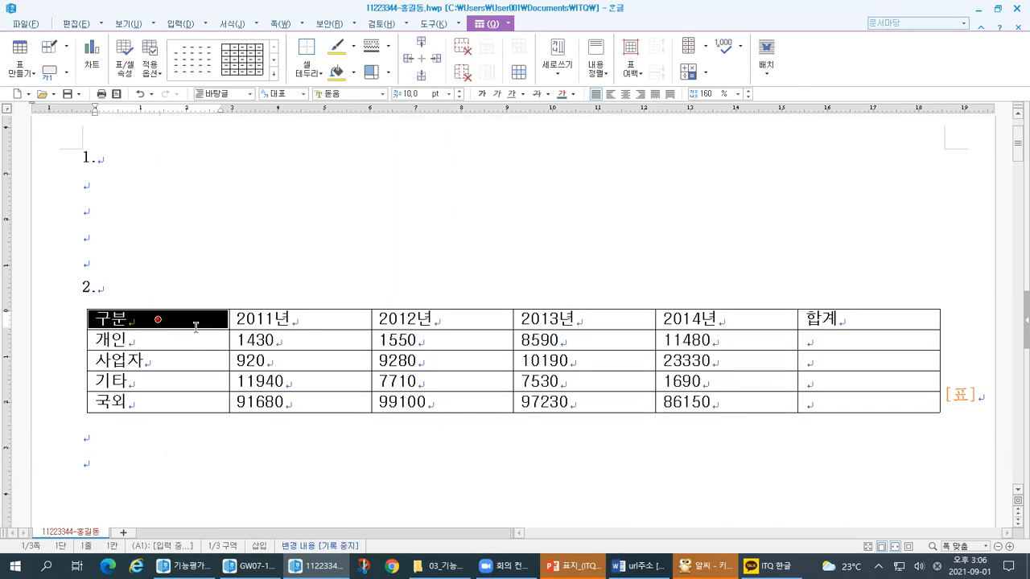
pyautogui.moveTo(200, 322); pyautogui.dragTo(198, 398)
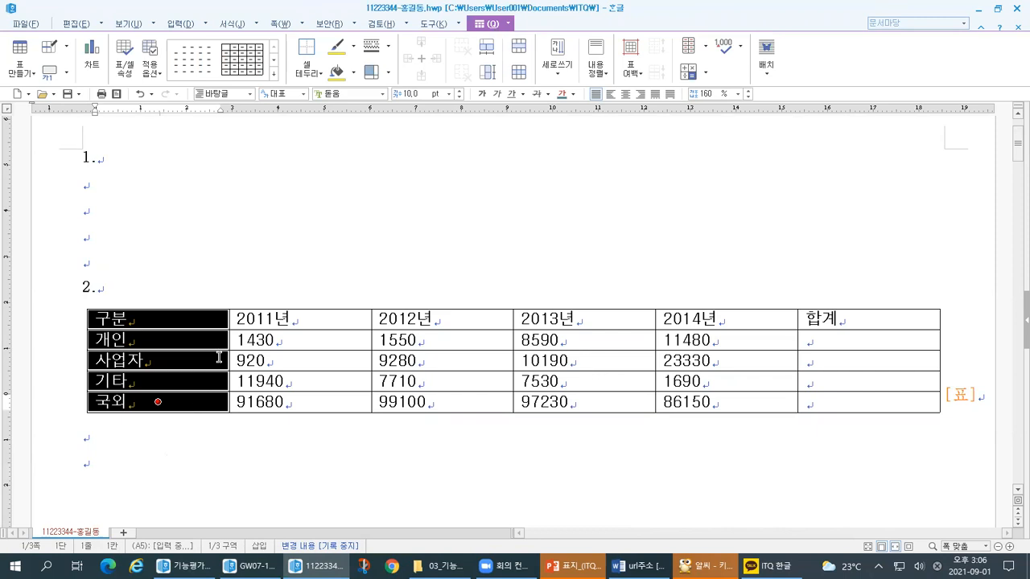
pyautogui.click(232, 321)
pyautogui.moveTo(302, 319); pyautogui.dragTo(870, 319)
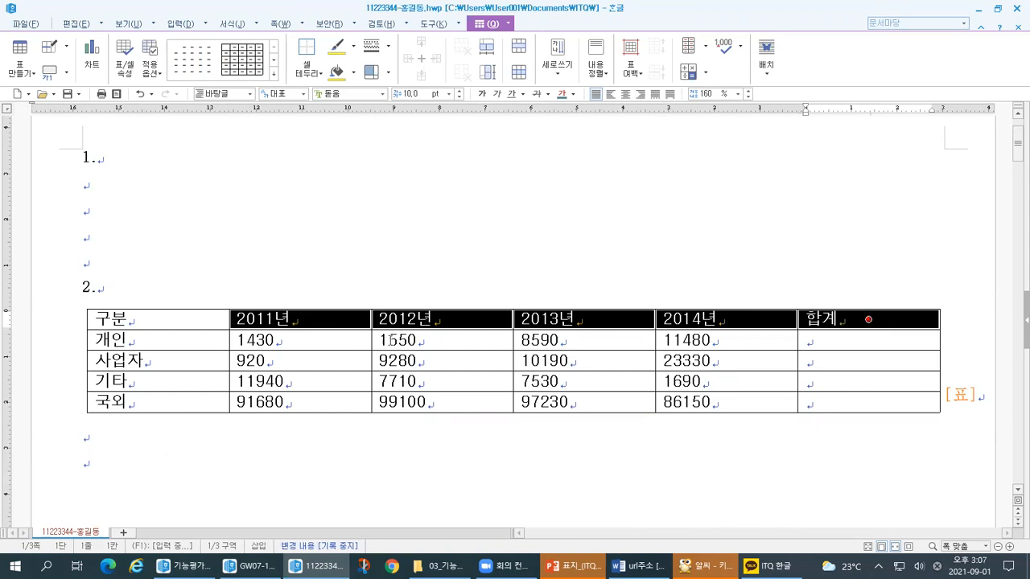
pyautogui.moveTo(339, 346); pyautogui.dragTo(867, 402)
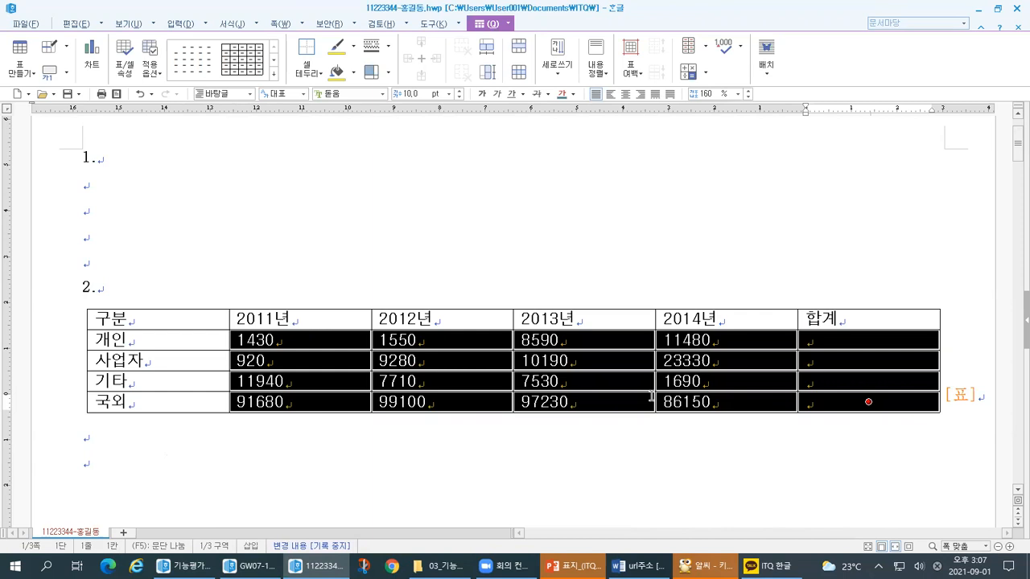
# Select the first column together with the header row and review which cells the combined selection covers.
pyautogui.moveTo(164, 320); pyautogui.dragTo(161, 402)
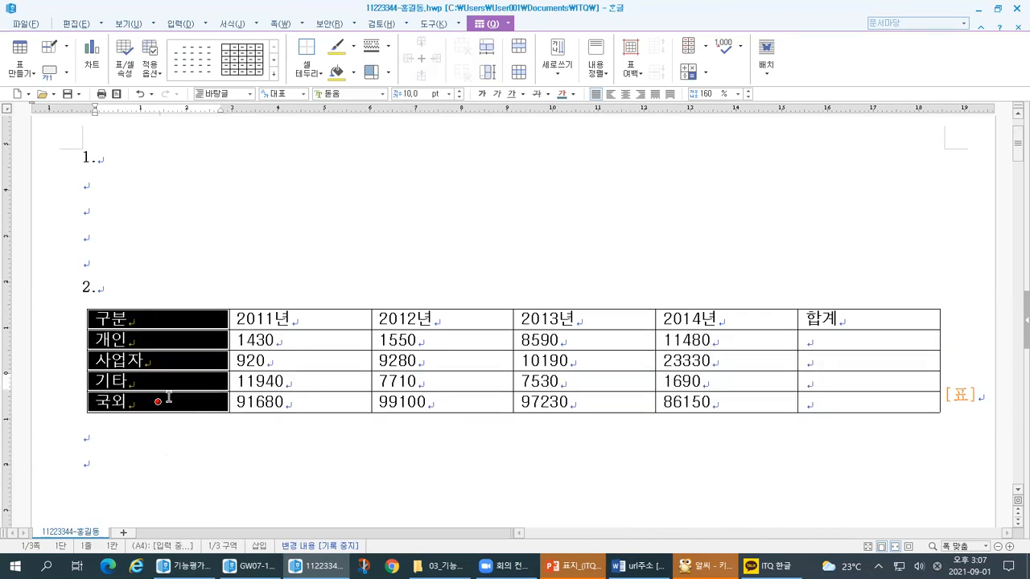
pyautogui.moveTo(158, 320); pyautogui.dragTo(869, 319)
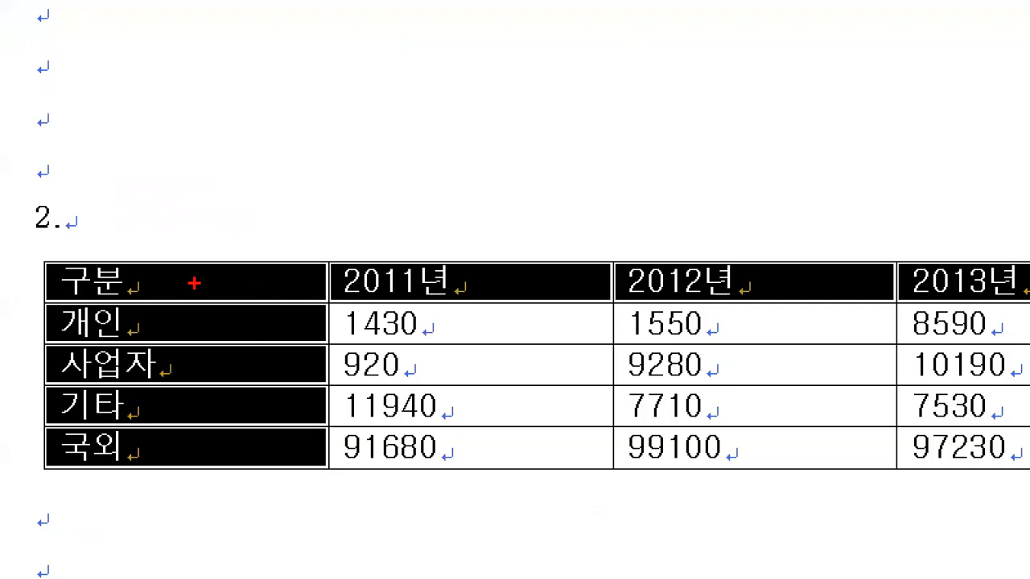
pyautogui.moveTo(32, 250)
pyautogui.mouseDown()
pyautogui.moveTo(120, 303)
pyautogui.moveTo(326, 280)
pyautogui.moveTo(162, 249)
pyautogui.moveTo(24, 264)
pyautogui.mouseUp()
pyautogui.moveTo(329, 137); pyautogui.dragTo(304, 171)
pyautogui.moveTo(318, 160); pyautogui.dragTo(345, 183)
pyautogui.moveTo(351, 154)
pyautogui.mouseDown()
pyautogui.moveTo(390, 152)
pyautogui.moveTo(394, 187)
pyautogui.mouseUp()
pyautogui.moveTo(414, 127)
pyautogui.mouseDown()
pyautogui.moveTo(417, 185)
pyautogui.moveTo(364, 235)
pyautogui.moveTo(459, 240)
pyautogui.mouseUp()
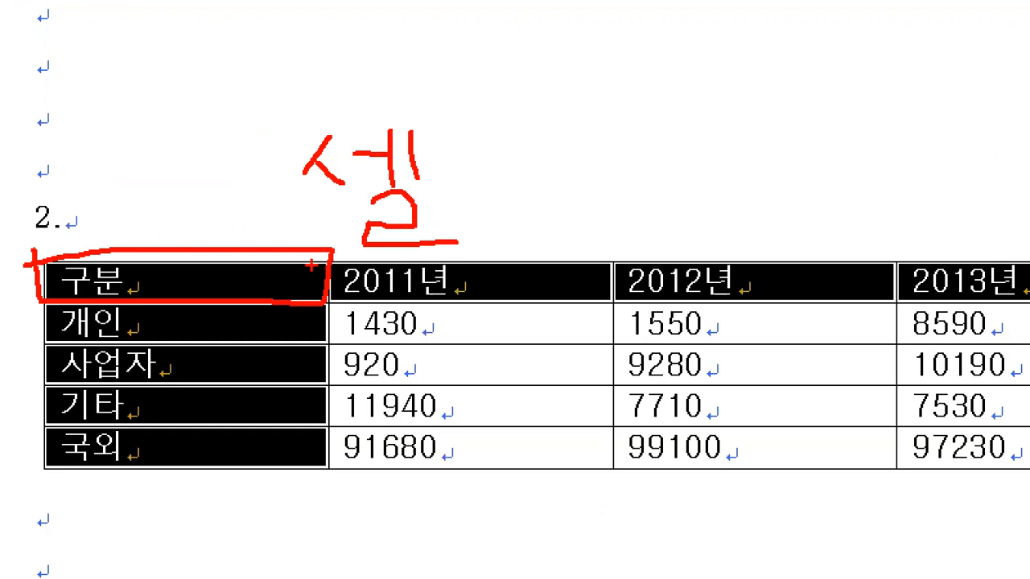
pyautogui.moveTo(225, 273); pyautogui.dragTo(239, 266)
pyautogui.moveTo(234, 318); pyautogui.dragTo(246, 315)
pyautogui.moveTo(462, 269)
pyautogui.mouseDown()
pyautogui.moveTo(467, 285)
pyautogui.moveTo(481, 271)
pyautogui.mouseUp()
pyautogui.moveTo(943, 272)
pyautogui.mouseDown()
pyautogui.moveTo(953, 284)
pyautogui.moveTo(965, 264)
pyautogui.mouseUp()
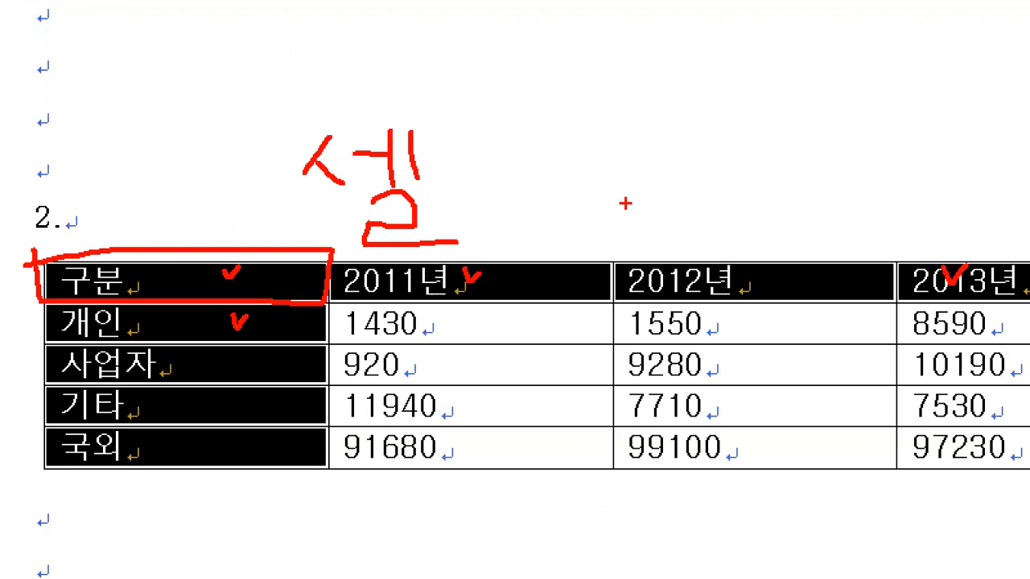
pyautogui.press('Escape')
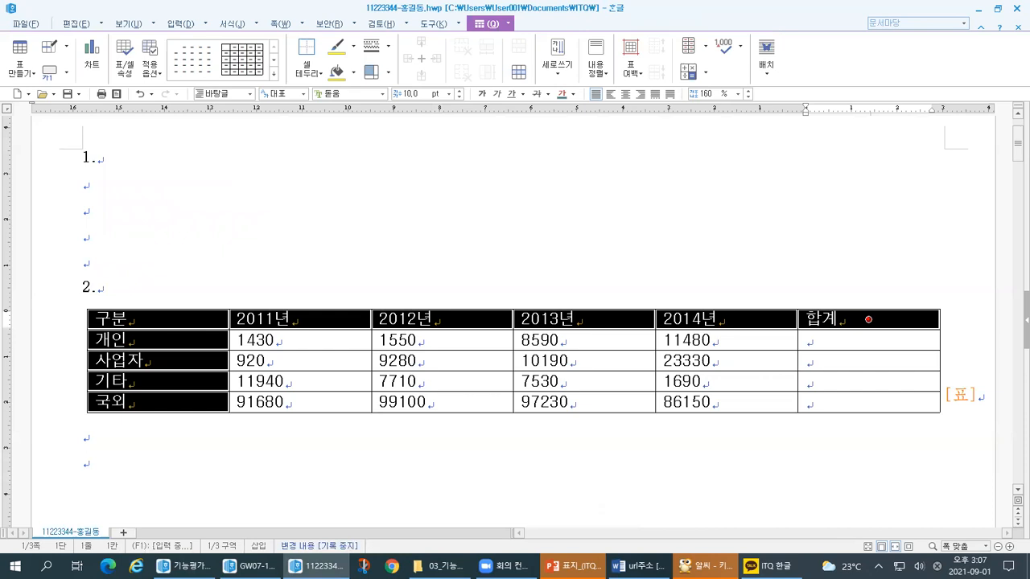
# Switch to the keyboard picture in 알씨 and locate the Ctrl key.
pyautogui.hotkey('alt', 'Tab')
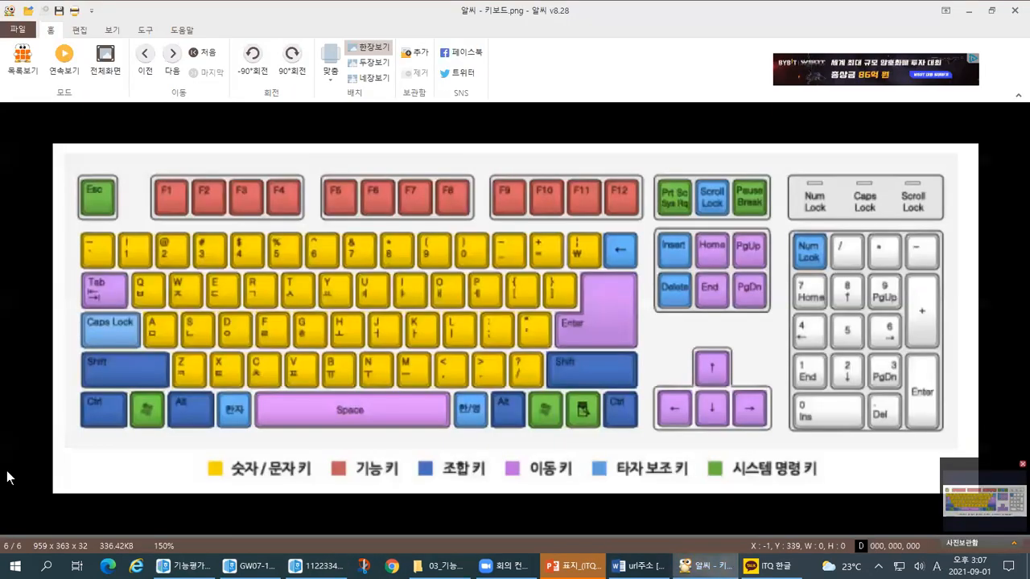
pyautogui.hotkey('ctrl', '1')
pyautogui.moveTo(99, 447)
pyautogui.mouseDown()
pyautogui.moveTo(72, 411)
pyautogui.moveTo(111, 400)
pyautogui.moveTo(114, 444)
pyautogui.mouseUp()
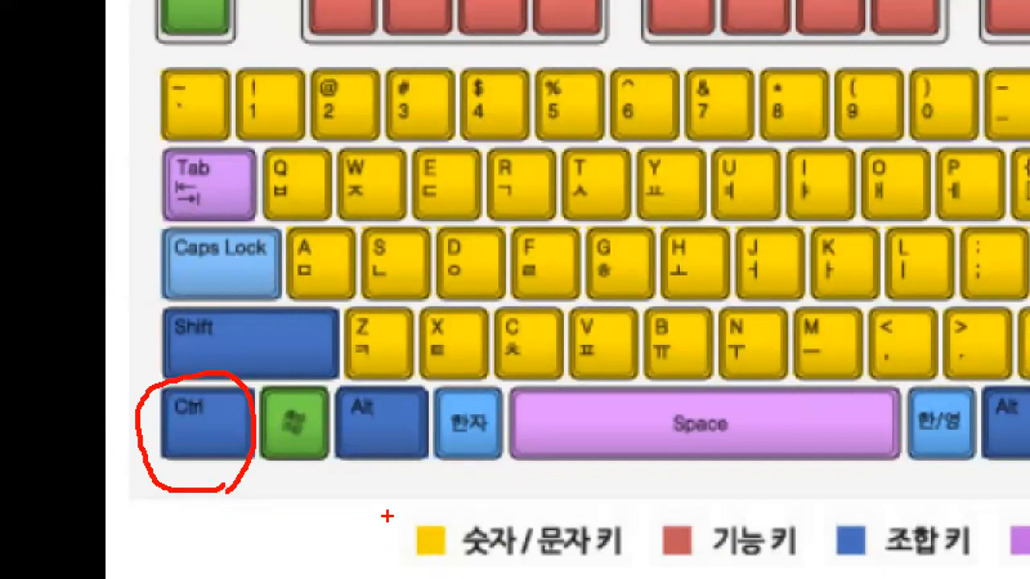
pyautogui.moveTo(190, 419); pyautogui.dragTo(211, 431)
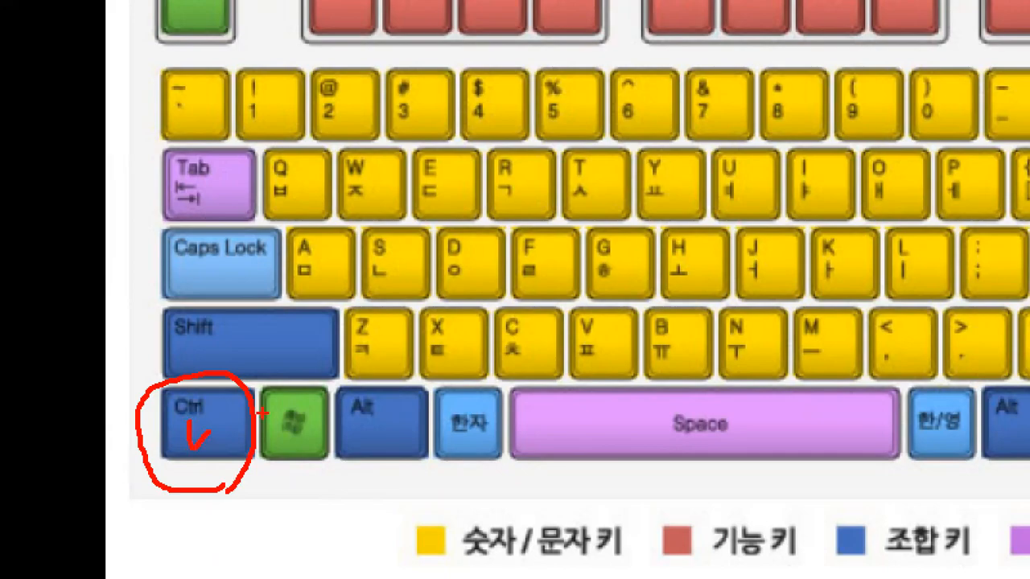
# Switch back to the answer document, select only the 구분 cell as a block and clear that selection.
pyautogui.hotkey('alt', 'Tab')
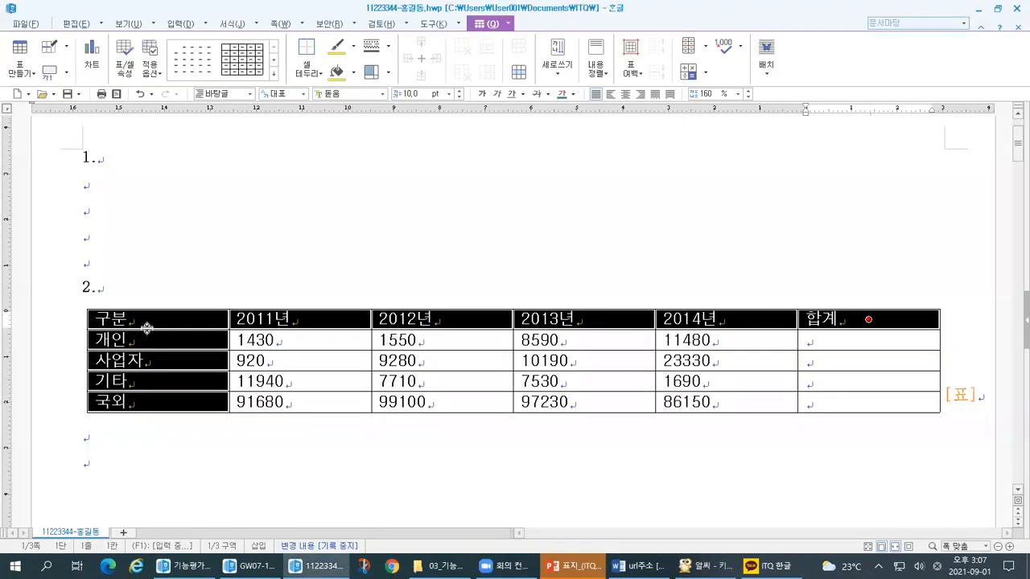
pyautogui.click(160, 320)
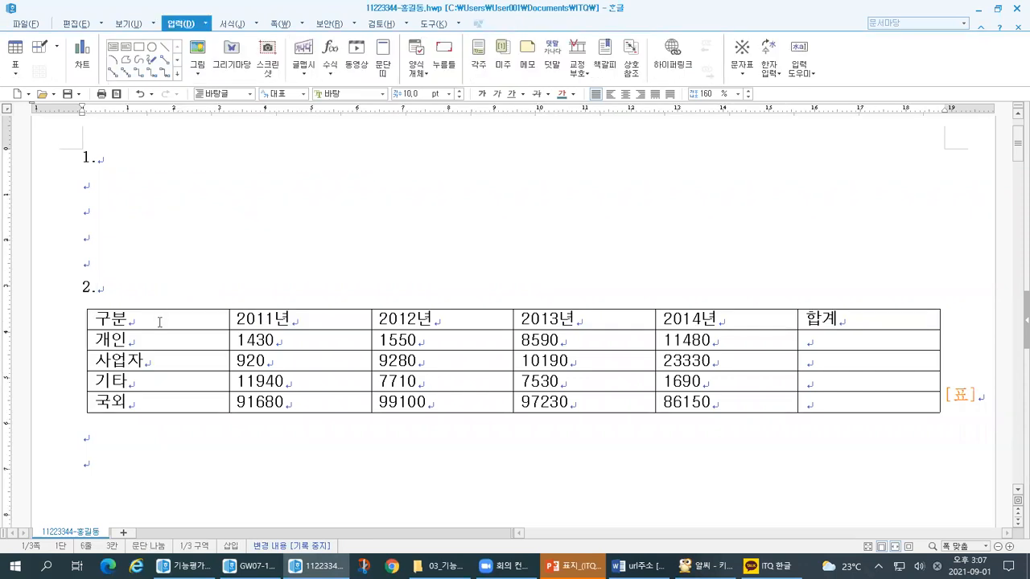
pyautogui.click(160, 322)
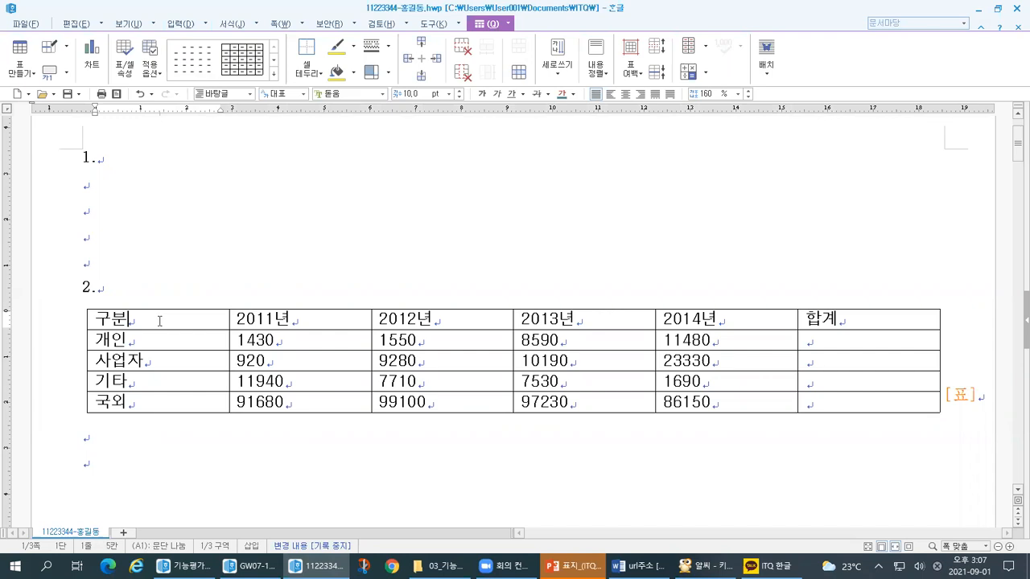
pyautogui.press('F5')
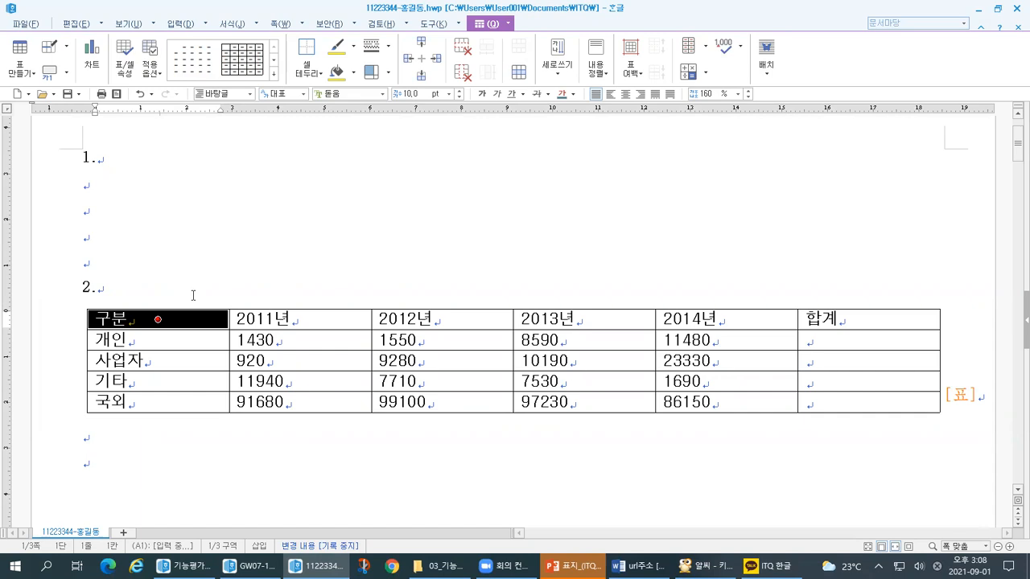
pyautogui.click(191, 288)
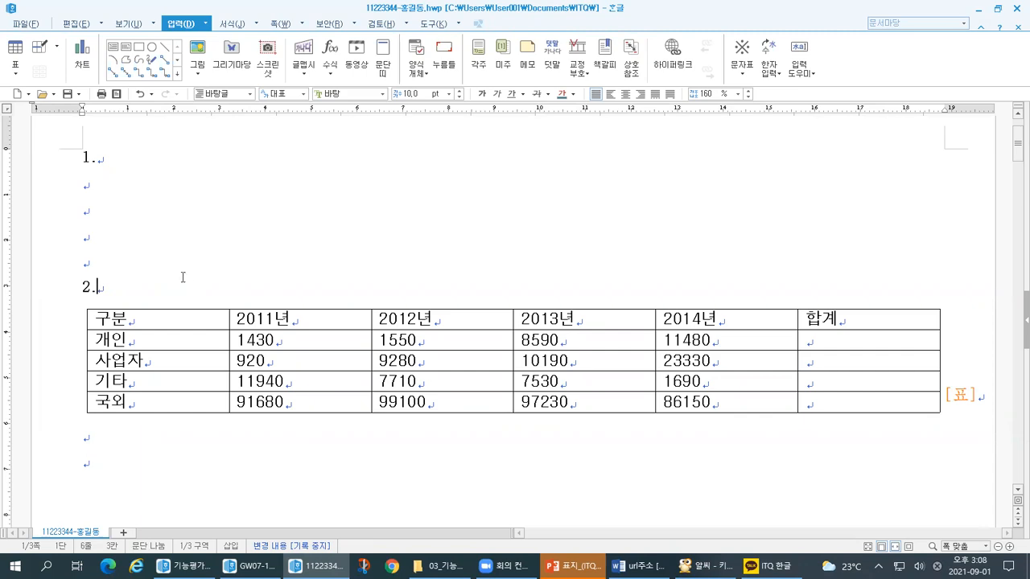
# Trial-select the first column together with the header row, clear the selection and reselect only the first column.
pyautogui.click(149, 322)
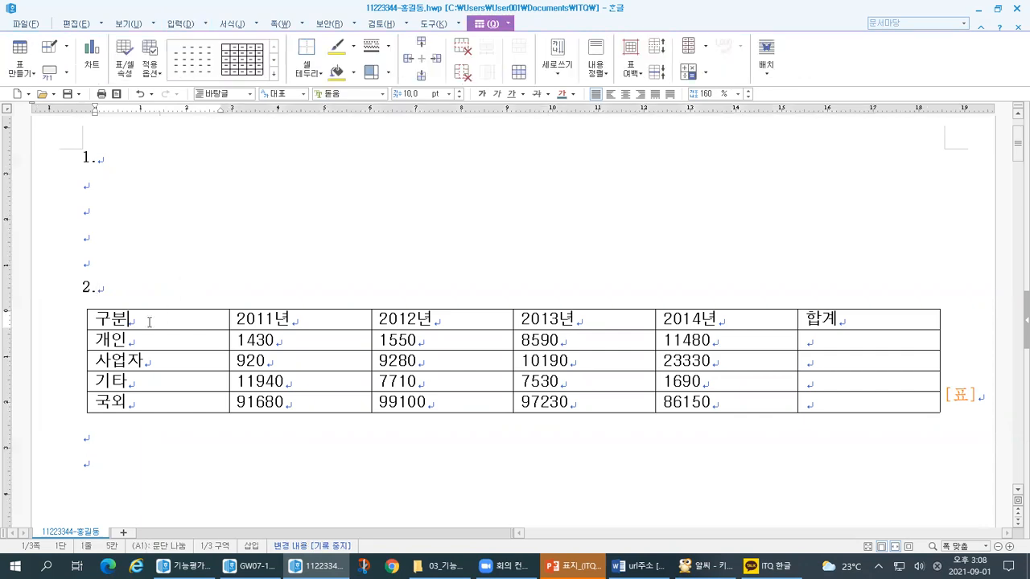
pyautogui.keyDown('shift'); pyautogui.click(137, 403); pyautogui.keyUp('shift')
pyautogui.moveTo(249, 318); pyautogui.dragTo(854, 320)
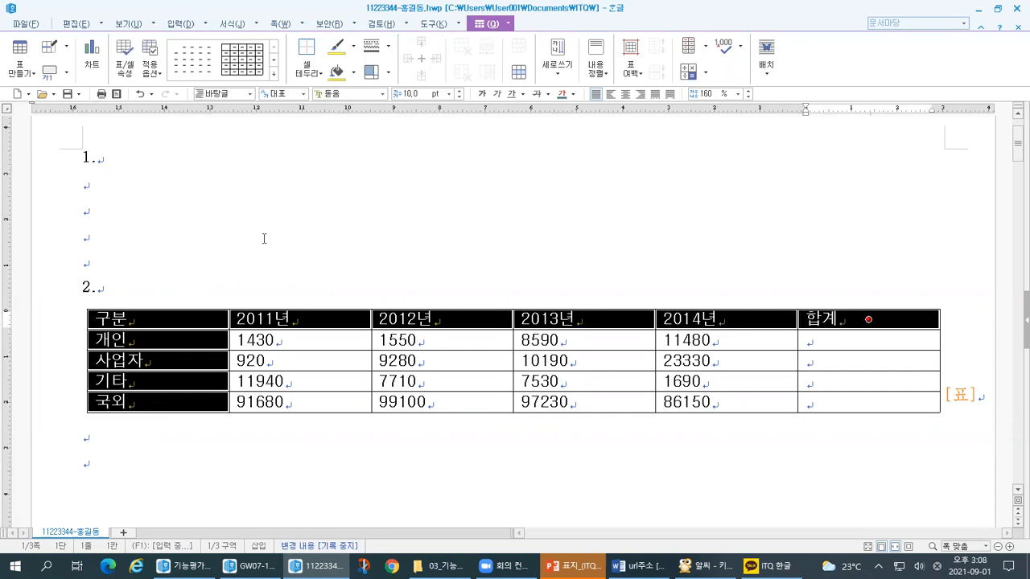
pyautogui.click(215, 239)
pyautogui.click(140, 322)
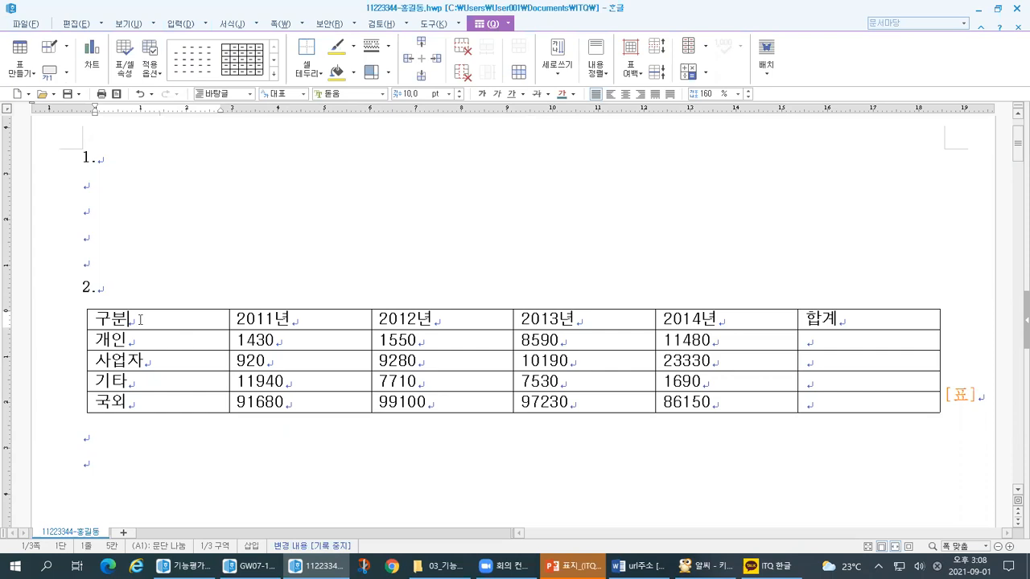
pyautogui.press('F5')
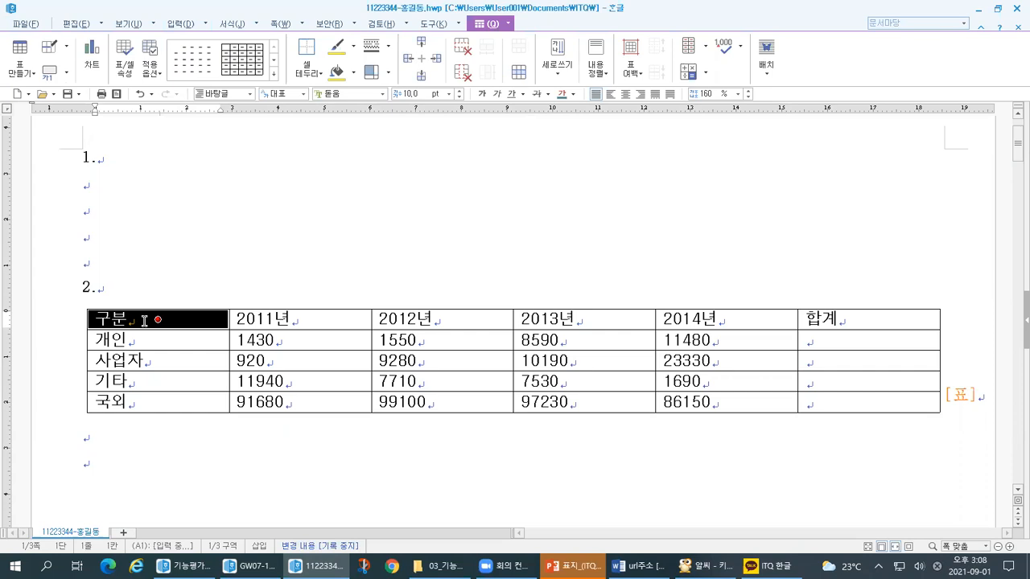
pyautogui.moveTo(144, 322); pyautogui.dragTo(146, 403)
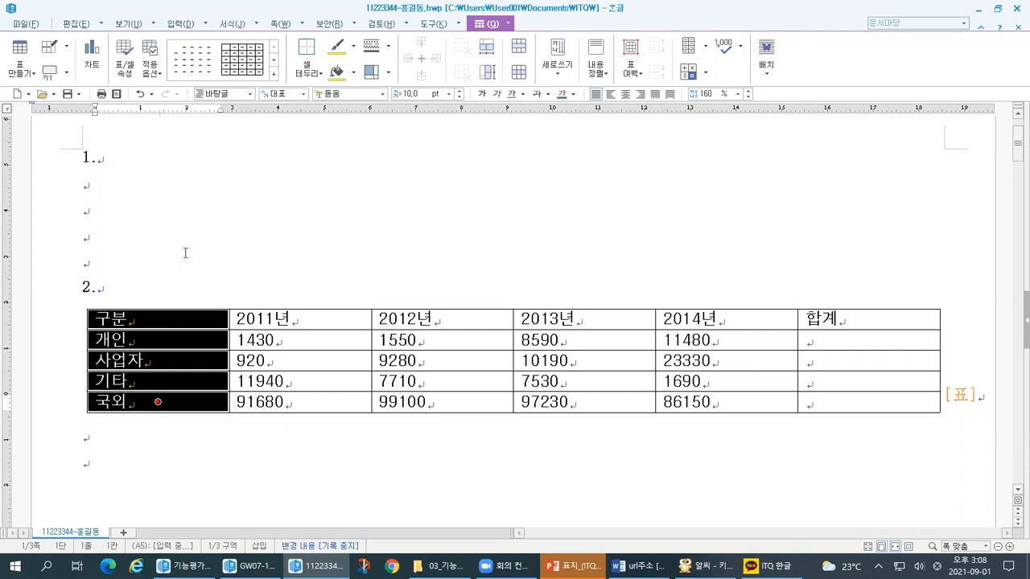
# Select the first column and the header row as one block and centre-align the text in those cells.
pyautogui.click(158, 320)
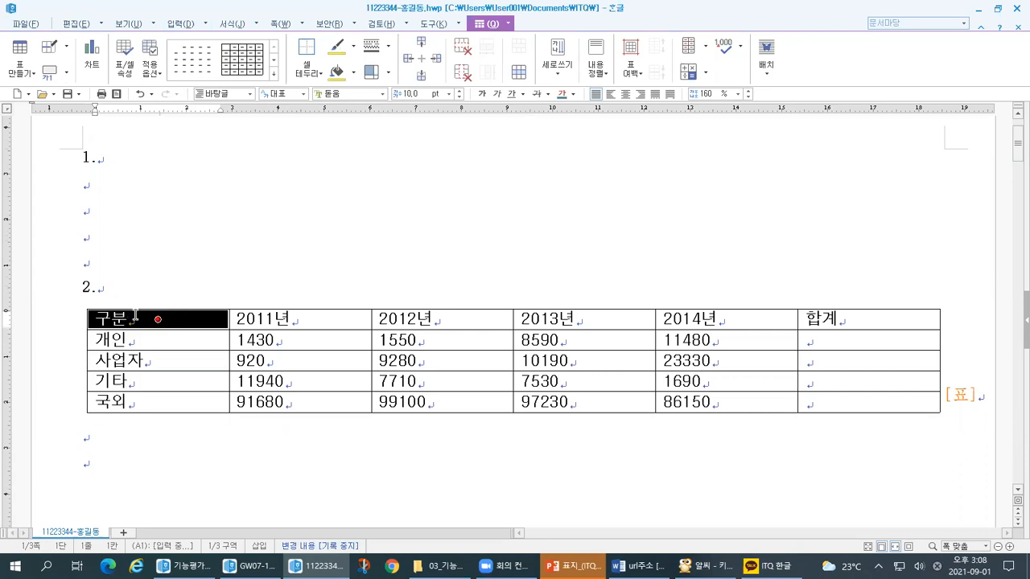
pyautogui.moveTo(158, 320); pyautogui.dragTo(158, 401)
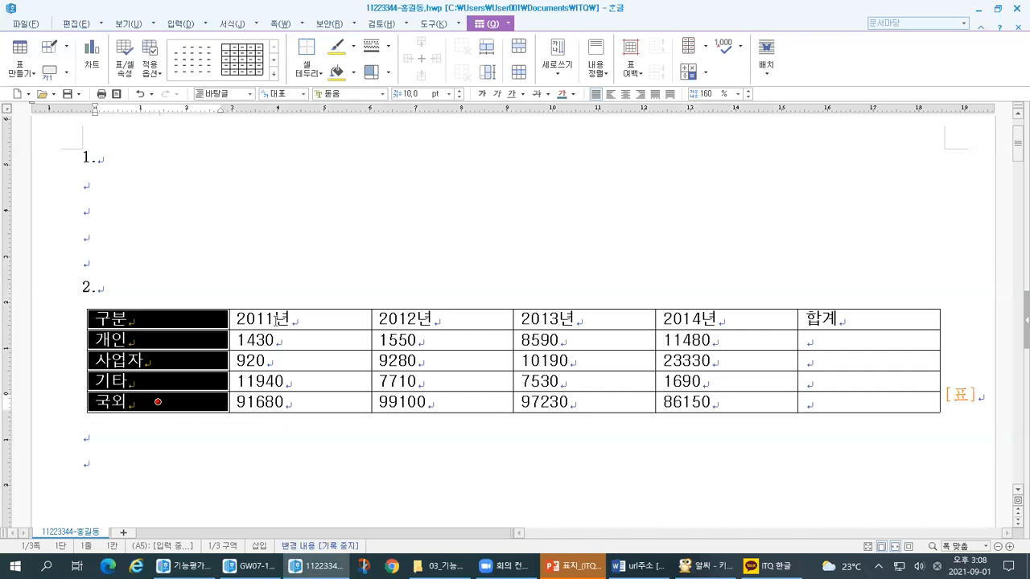
pyautogui.moveTo(241, 319); pyautogui.dragTo(851, 317)
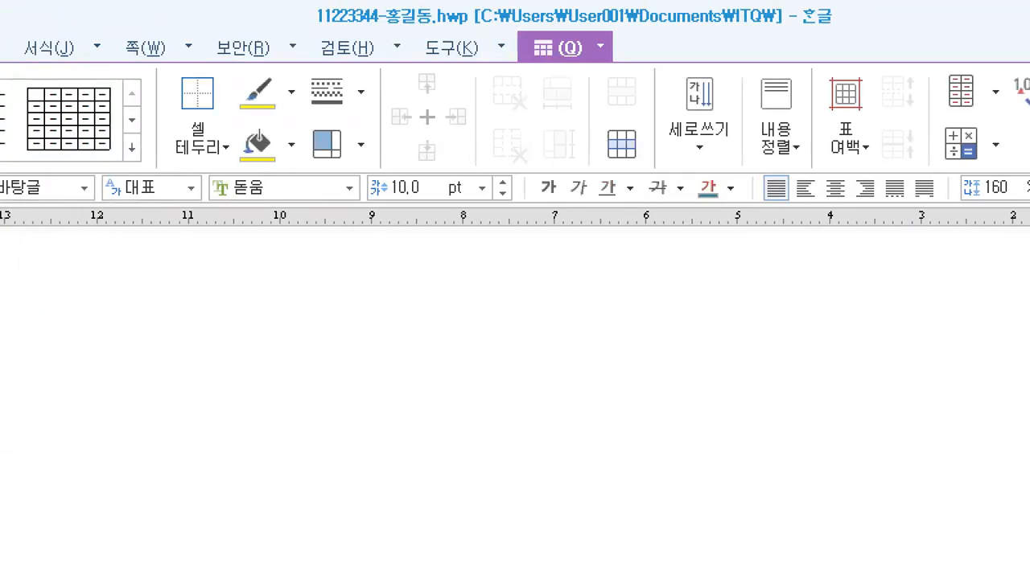
pyautogui.click(287, 39)
pyautogui.moveTo(120, 56)
pyautogui.mouseDown()
pyautogui.moveTo(61, 68)
pyautogui.moveTo(100, 16)
pyautogui.moveTo(133, 48)
pyautogui.moveTo(126, 62)
pyautogui.mouseUp()
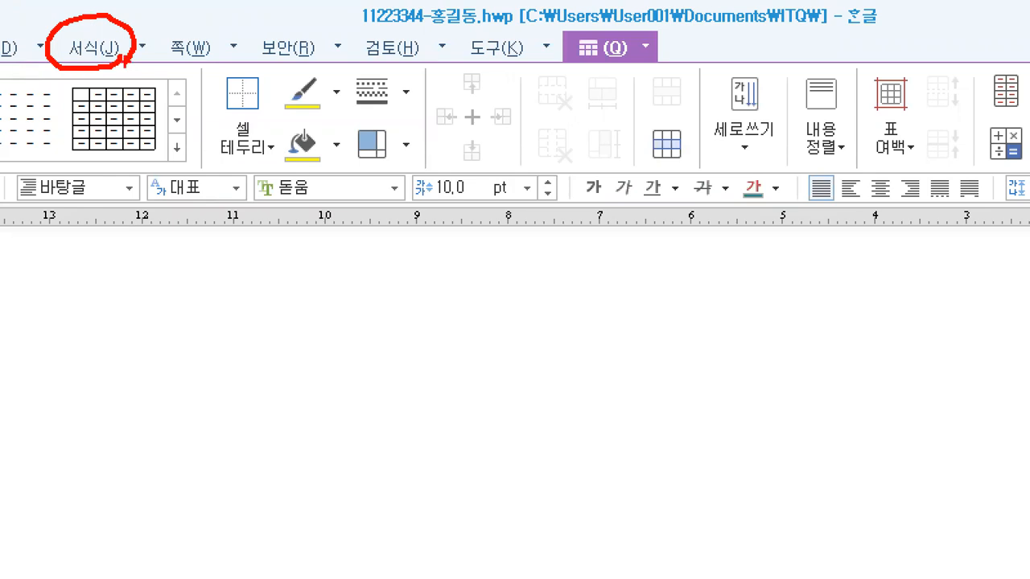
pyautogui.moveTo(56, 14)
pyautogui.mouseDown()
pyautogui.moveTo(65, 38)
pyautogui.moveTo(81, 1)
pyautogui.mouseUp()
pyautogui.moveTo(155, 135)
pyautogui.mouseDown()
pyautogui.moveTo(122, 238)
pyautogui.moveTo(816, 238)
pyautogui.moveTo(1028, 161)
pyautogui.moveTo(106, 151)
pyautogui.mouseUp()
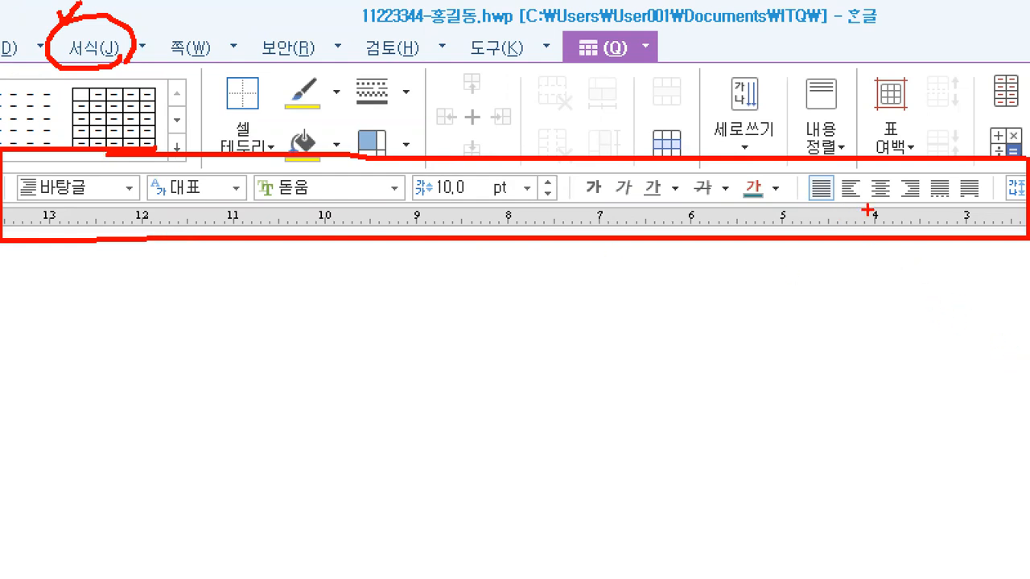
pyautogui.moveTo(869, 208)
pyautogui.mouseDown()
pyautogui.moveTo(899, 194)
pyautogui.moveTo(871, 164)
pyautogui.moveTo(868, 219)
pyautogui.mouseUp()
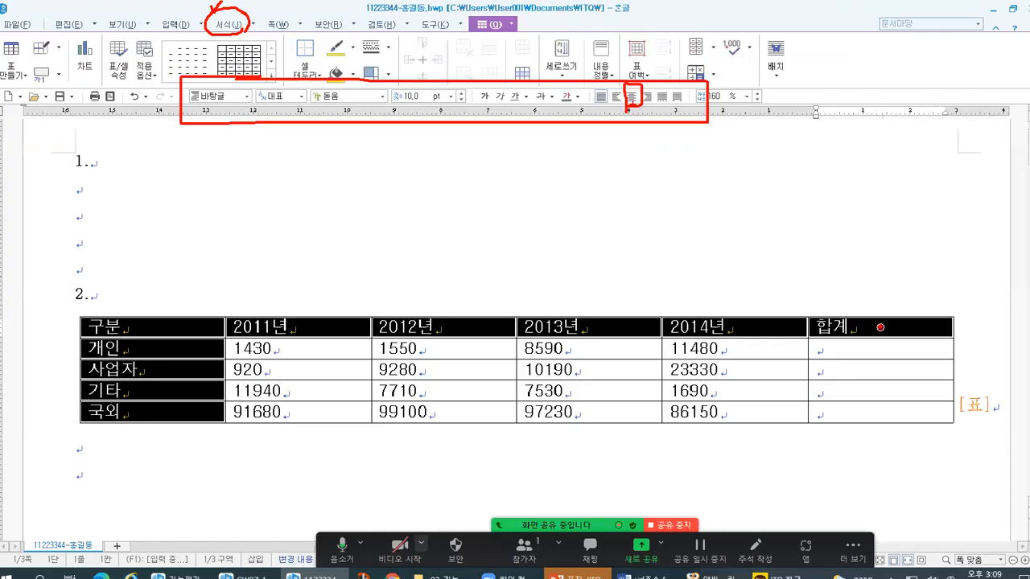
pyautogui.click(633, 96)
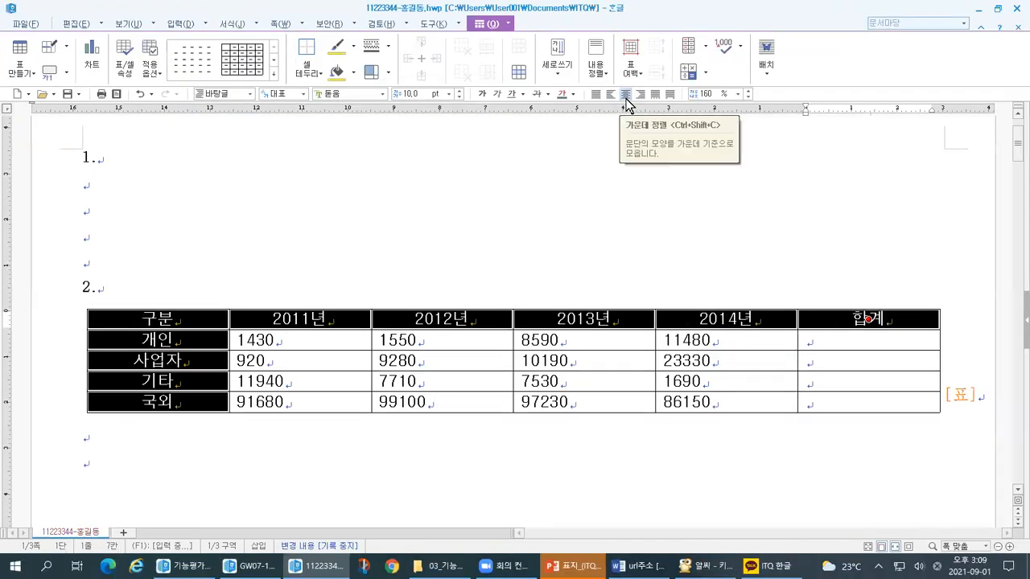
# Select the number cells and the empty cells under 합계 as a block and right-align them.
pyautogui.moveTo(239, 345); pyautogui.dragTo(836, 401)
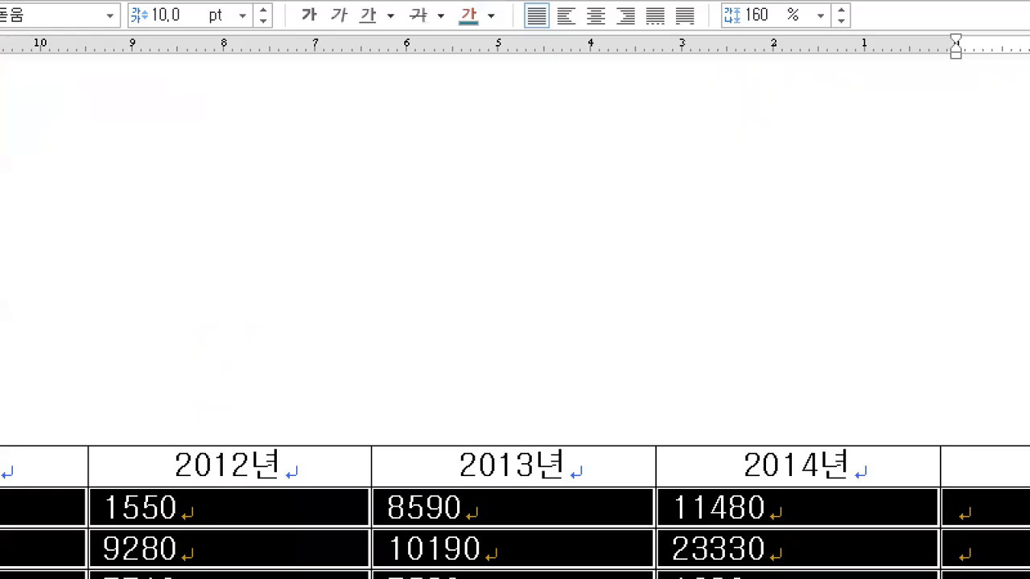
pyautogui.moveTo(634, 139)
pyautogui.mouseDown()
pyautogui.moveTo(610, 143)
pyautogui.moveTo(628, 98)
pyautogui.moveTo(660, 130)
pyautogui.moveTo(625, 148)
pyautogui.mouseUp()
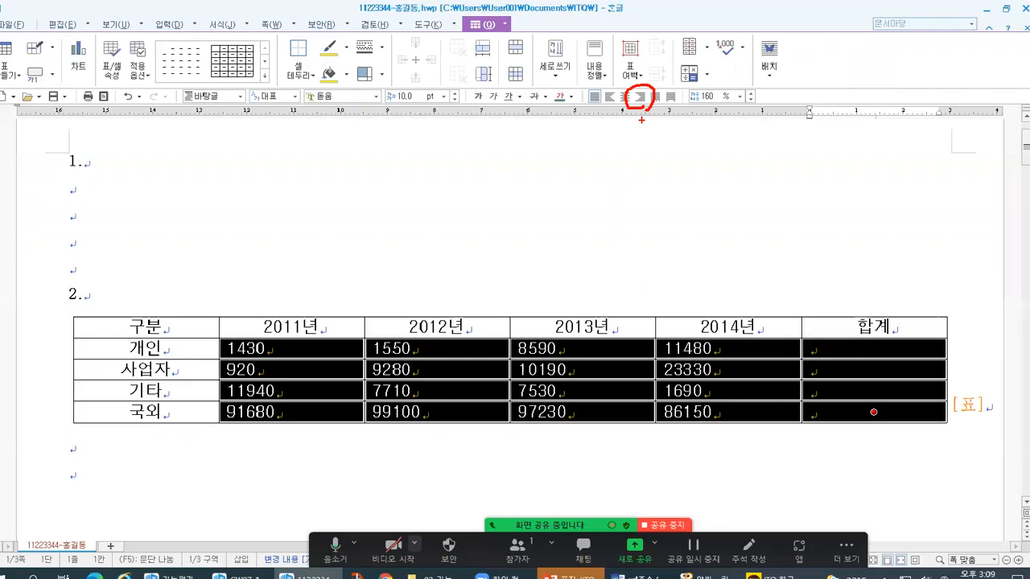
pyautogui.click(641, 96)
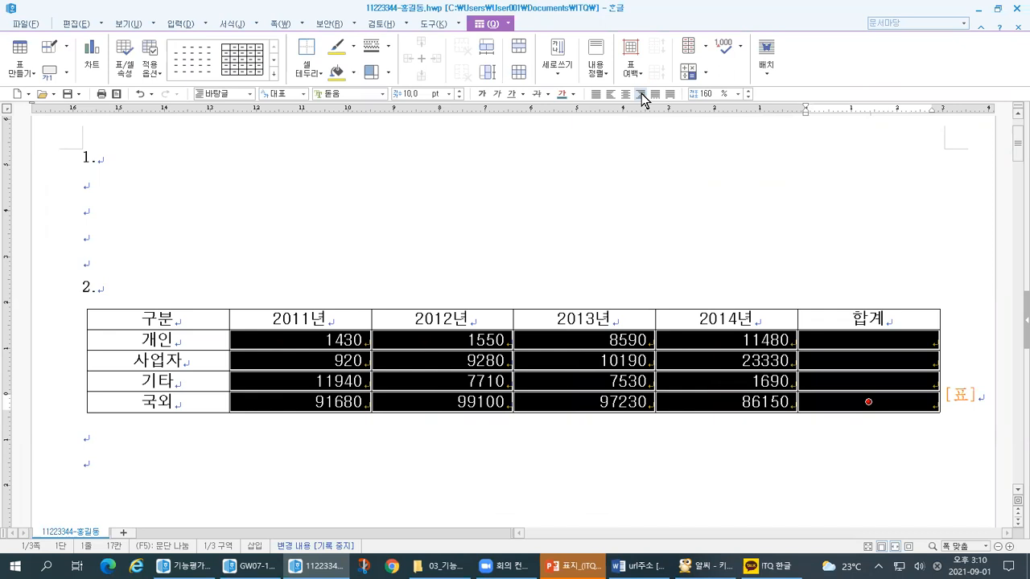
# Locate the Ctrl and S keys on the keyboard picture in 알씨 and return to the answer document.
pyautogui.click(707, 566)
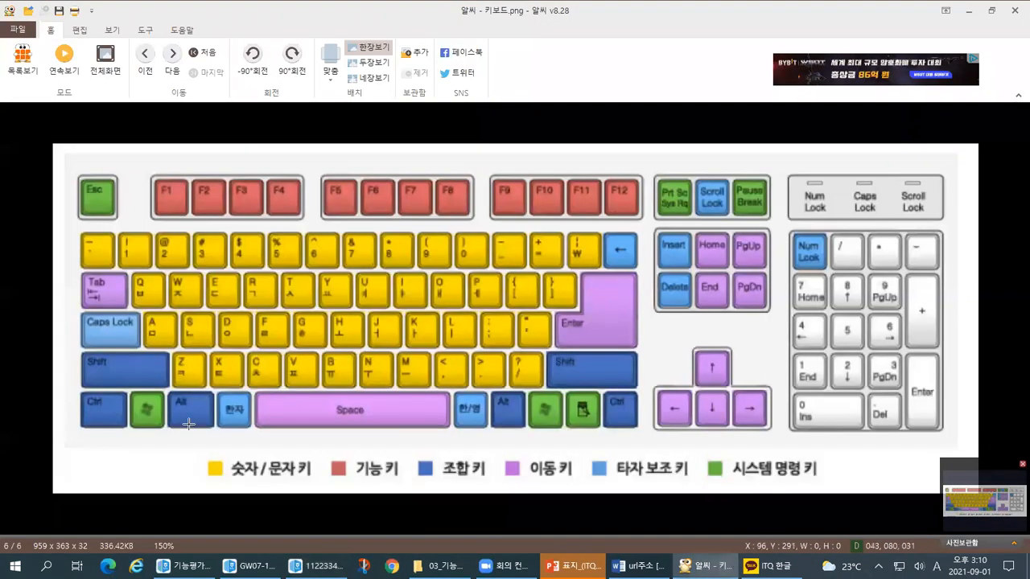
pyautogui.hotkey('ctrl', '1')
pyautogui.click(3, 356)
pyautogui.moveTo(244, 525)
pyautogui.mouseDown()
pyautogui.moveTo(118, 472)
pyautogui.moveTo(243, 470)
pyautogui.moveTo(190, 539)
pyautogui.mouseUp()
pyautogui.moveTo(416, 347)
pyautogui.mouseDown()
pyautogui.moveTo(360, 239)
pyautogui.moveTo(413, 356)
pyautogui.mouseUp()
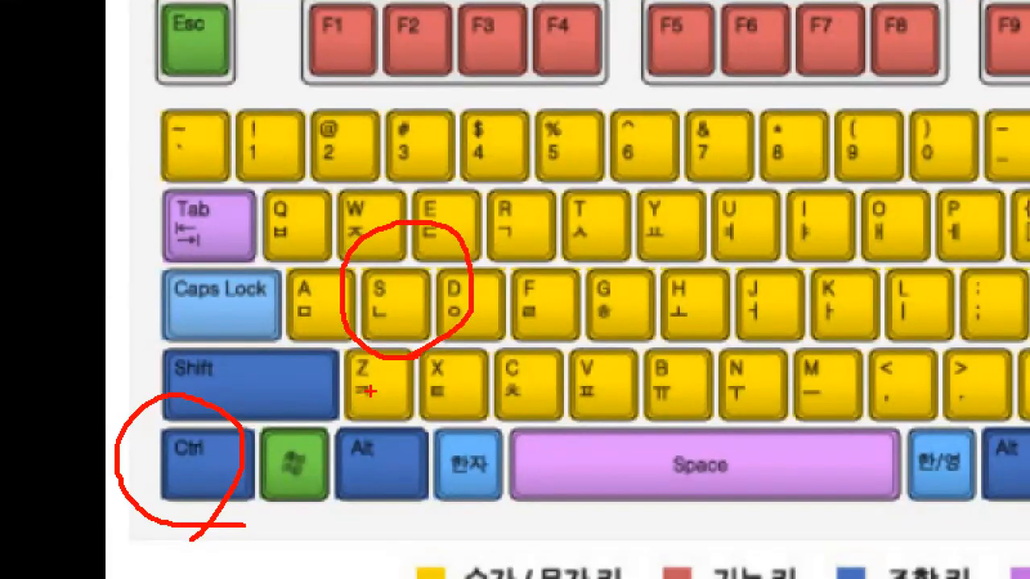
pyautogui.press('Escape')
pyautogui.hotkey('alt', 'Tab')
pyautogui.press('Tab')
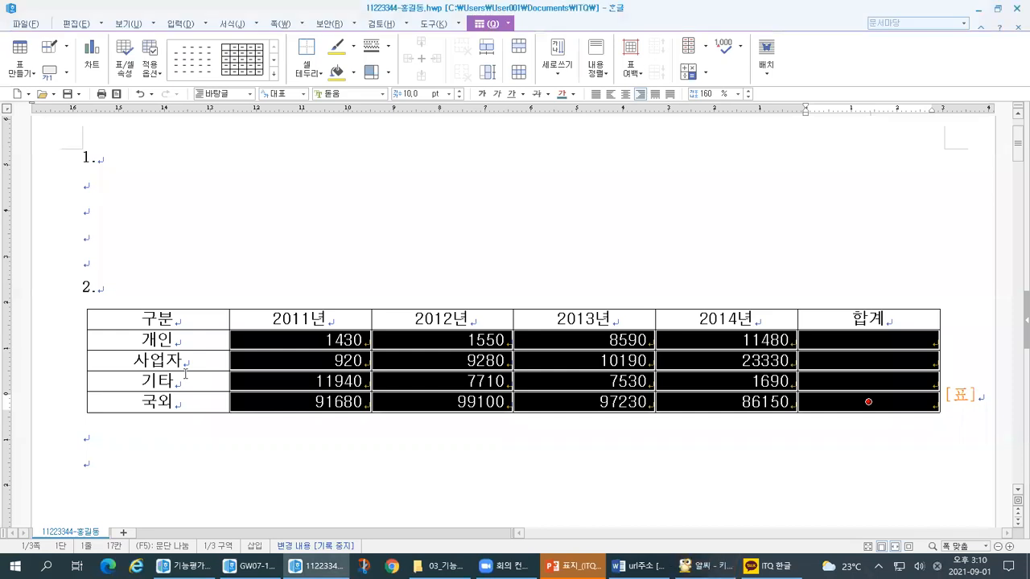